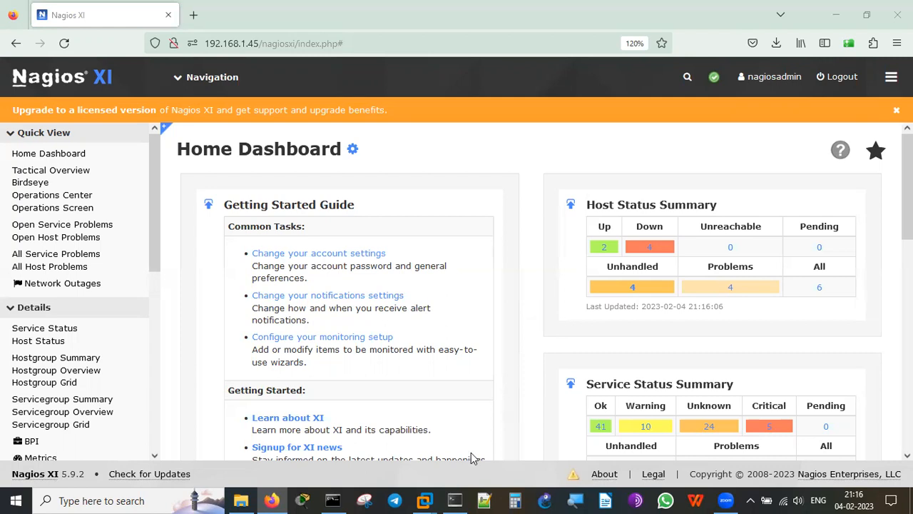
Pick the RockyLinux9 thumbnail from the VMware Workstation taskbar icon to show its terminal.
{"action": "left_click", "coordinate": [426, 499]}
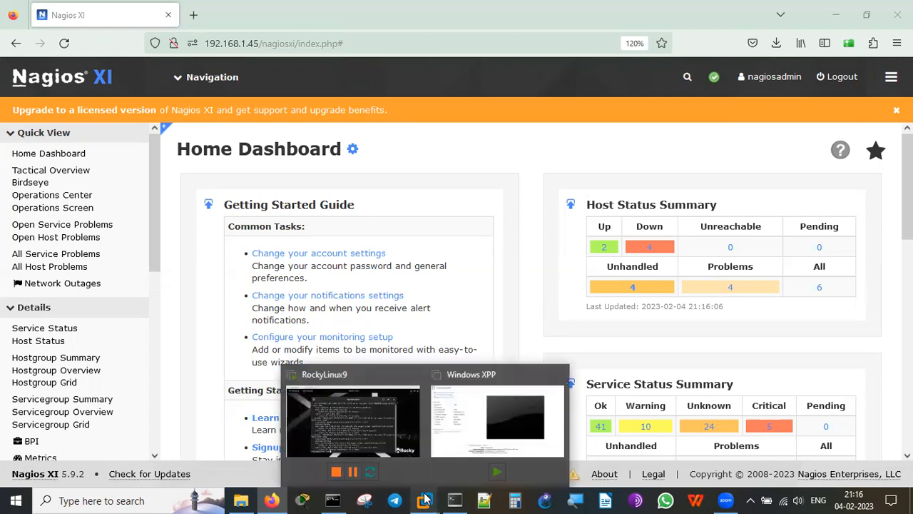
{"action": "left_click", "coordinate": [332, 420]}
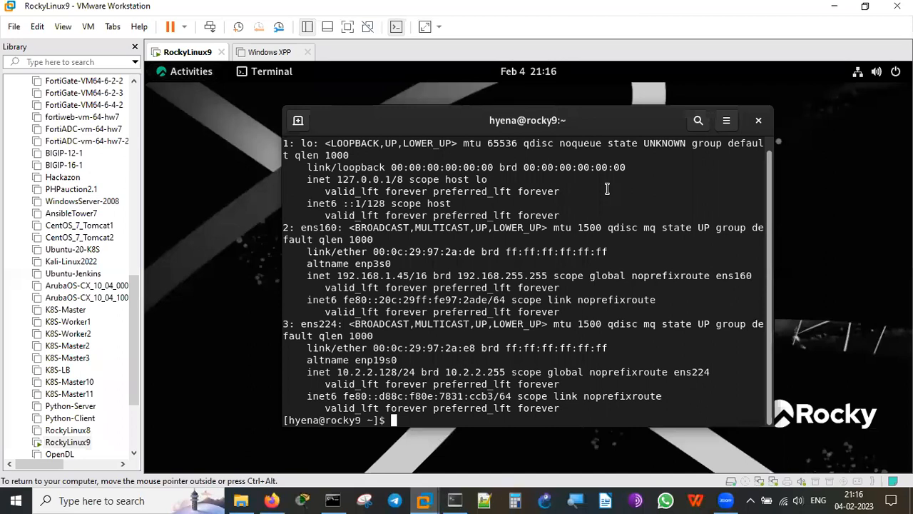
Get a fresh prompt in the Rocky Linux terminal, then switch back to Nagios XI in Firefox.
{"action": "key", "text": "Return"}
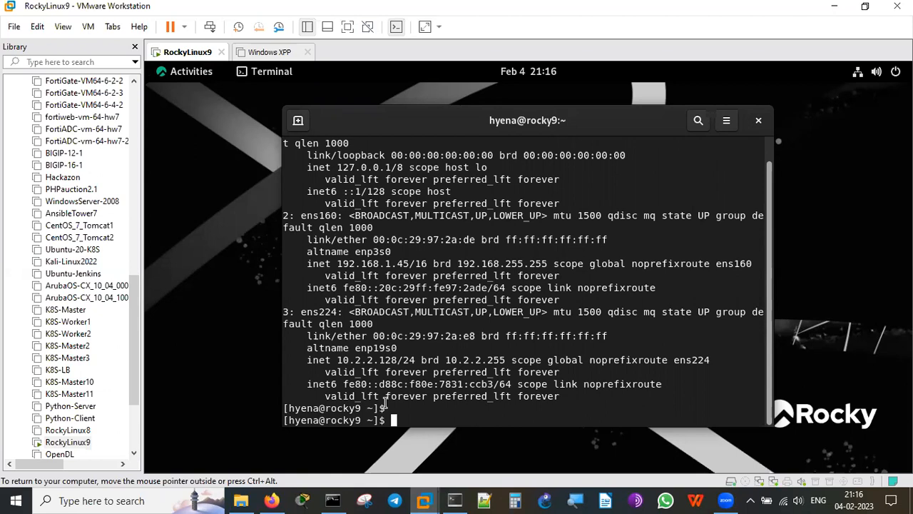
{"action": "left_click", "coordinate": [272, 500]}
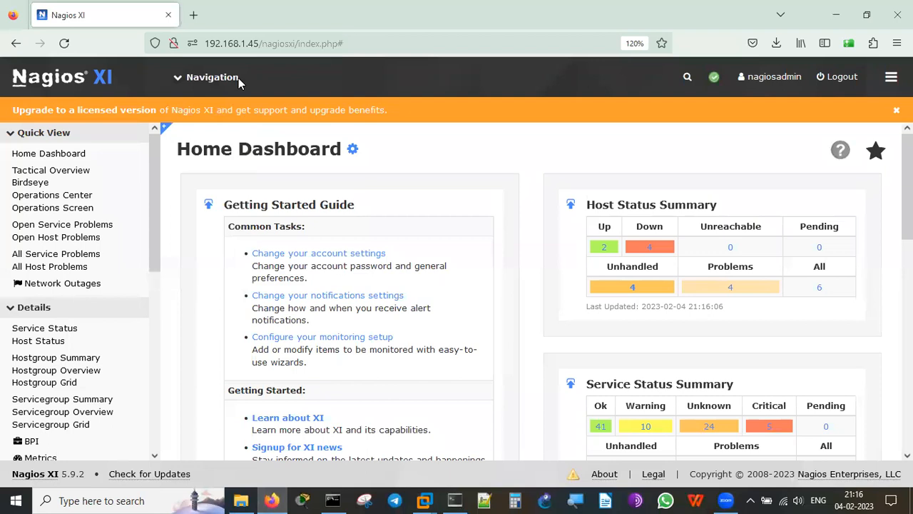
Load nagios.org in a new browser tab.
{"action": "left_click", "coordinate": [193, 14]}
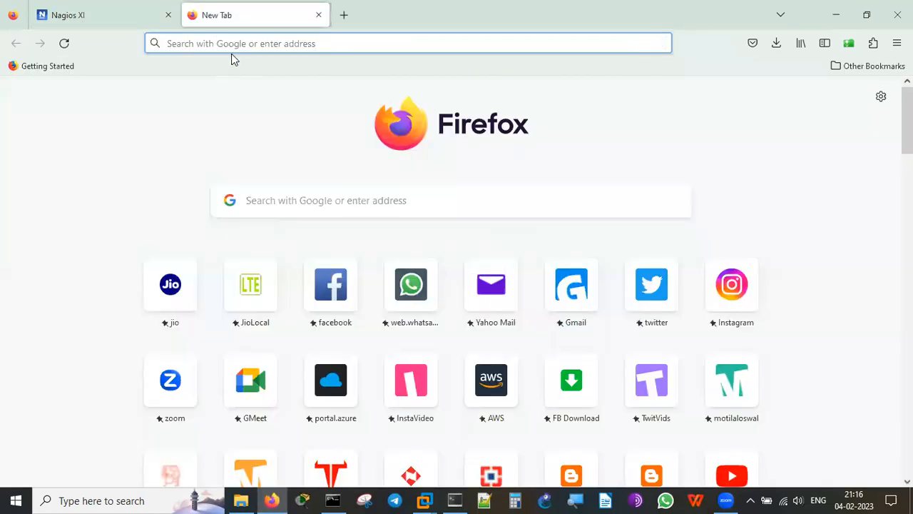
{"action": "type", "text": "nagios.org"}
{"action": "key", "text": "Return"}
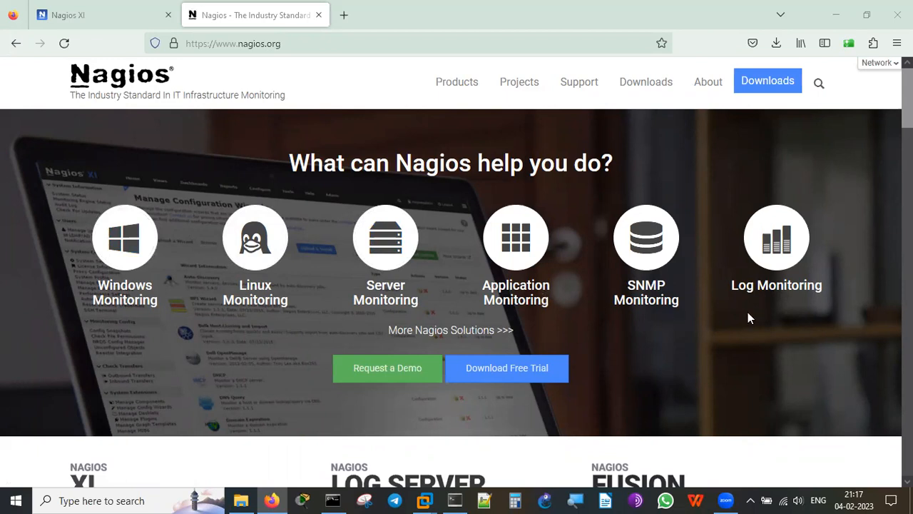
Go from the Nagios Products page to the Nagios XI free trial download.
{"action": "left_click", "coordinate": [760, 84]}
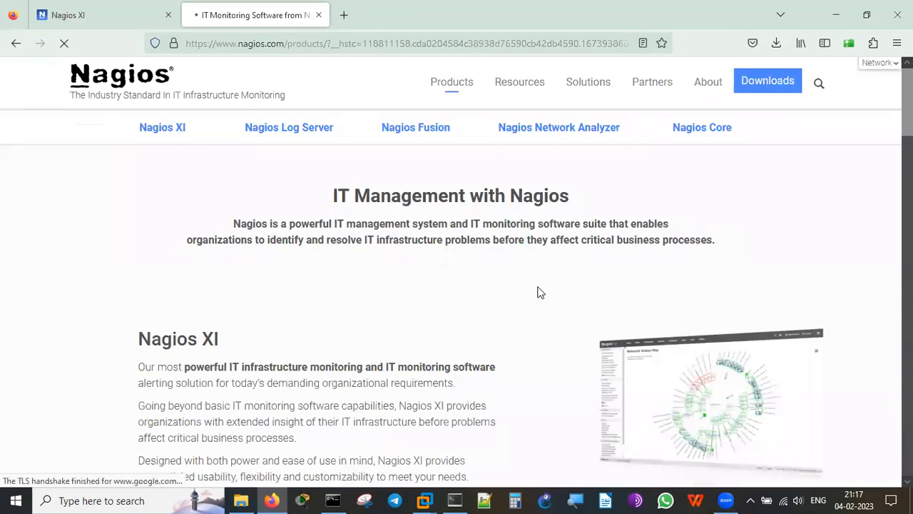
{"action": "scroll", "coordinate": [538, 292], "scroll_direction": "down", "scroll_amount": 5}
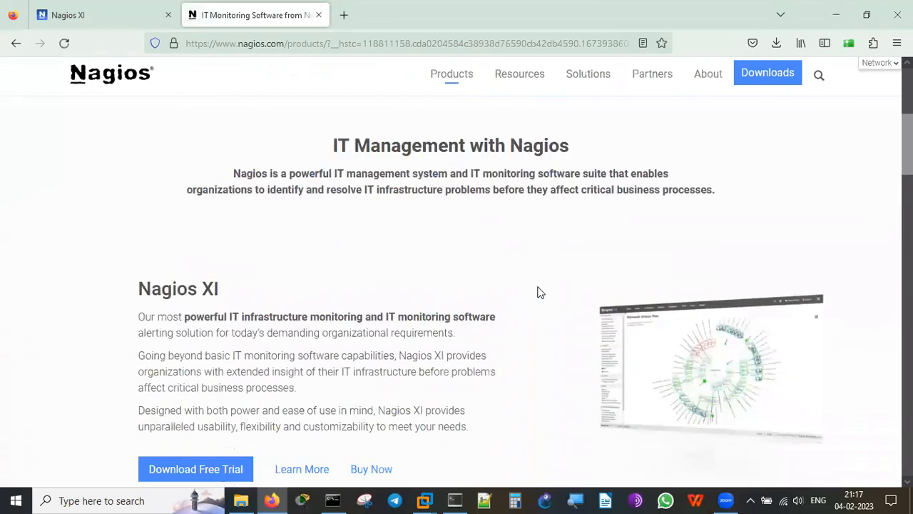
{"action": "scroll", "coordinate": [540, 292], "scroll_direction": "down", "scroll_amount": 2}
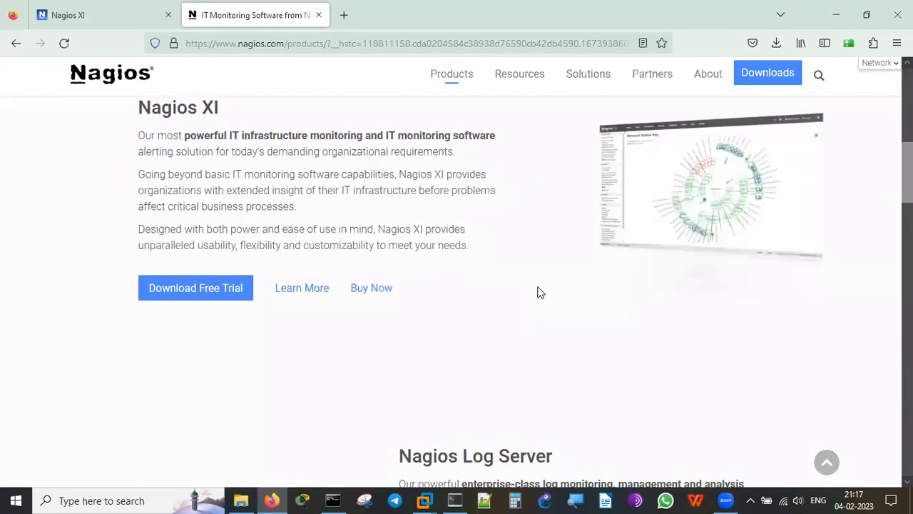
{"action": "scroll", "coordinate": [538, 293], "scroll_direction": "down", "scroll_amount": 5}
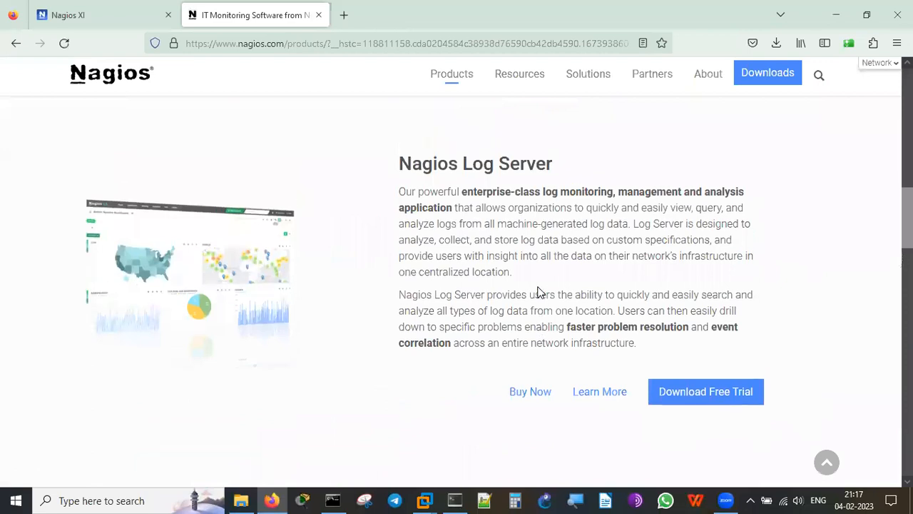
{"action": "scroll", "coordinate": [539, 292], "scroll_direction": "up", "scroll_amount": 5}
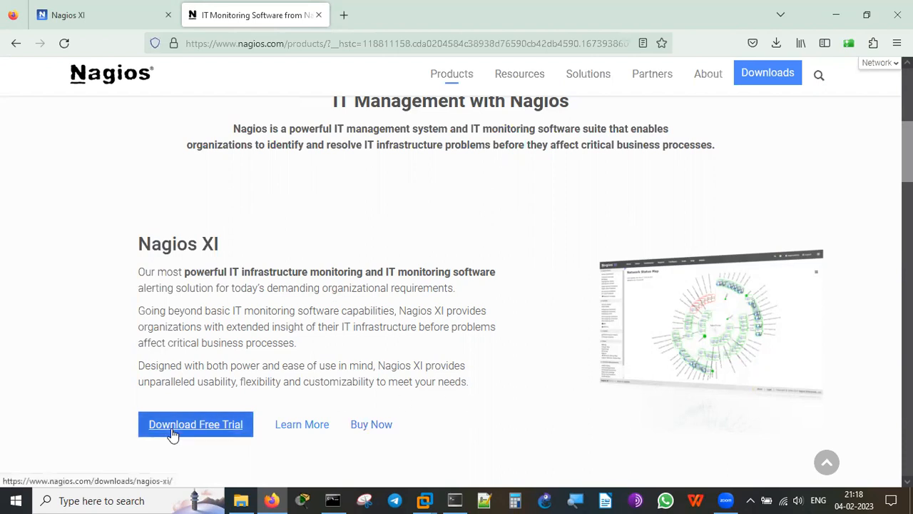
{"action": "left_click", "coordinate": [197, 431]}
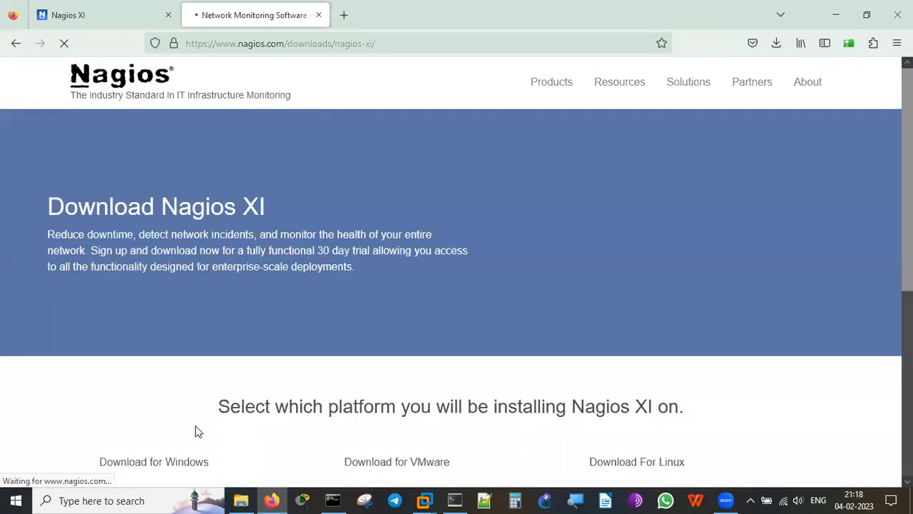
Highlight Hyper-V, Workstation, Sphere, ESX and OVA in the Windows and VMware descriptions.
{"action": "scroll", "coordinate": [684, 327], "scroll_direction": "down", "scroll_amount": 5}
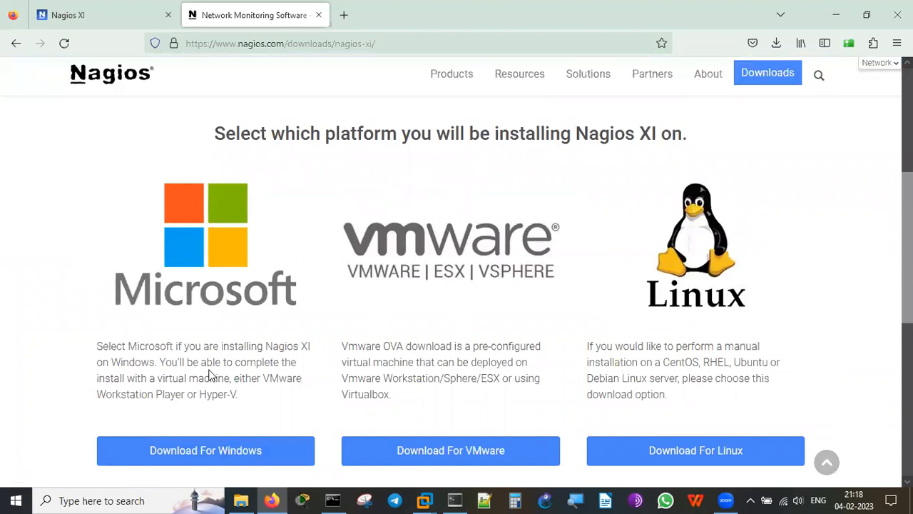
{"action": "double_click", "coordinate": [213, 395]}
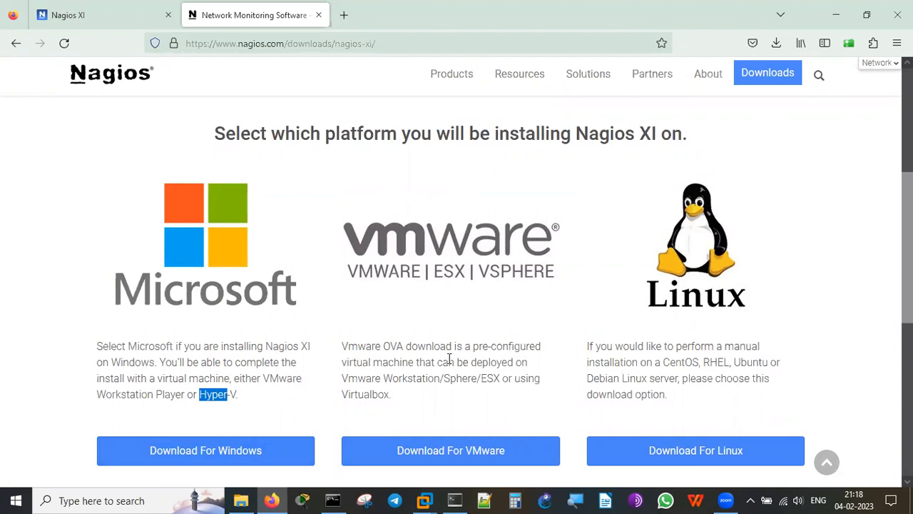
{"action": "double_click", "coordinate": [419, 379]}
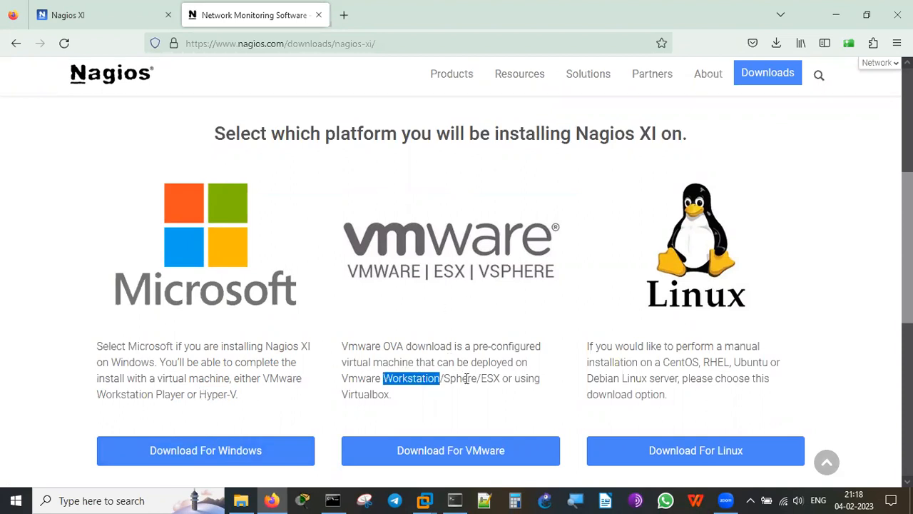
{"action": "double_click", "coordinate": [467, 378]}
{"action": "double_click", "coordinate": [498, 378]}
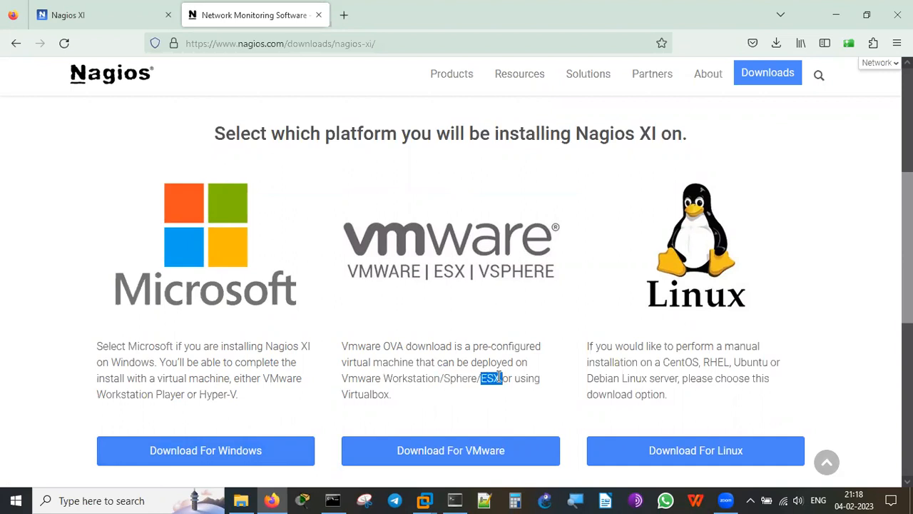
{"action": "double_click", "coordinate": [390, 347]}
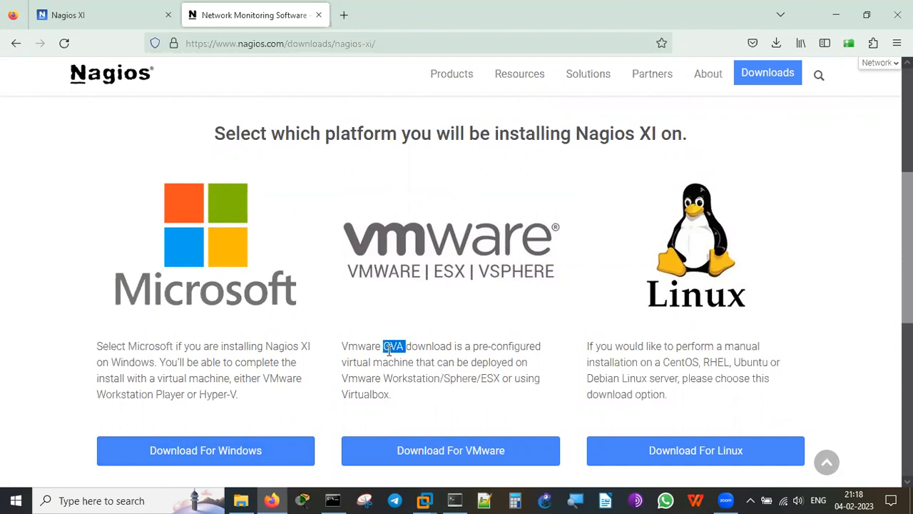
Highlight the Linux description and CentOS, then choose Download For Linux.
{"action": "triple_click", "coordinate": [708, 364]}
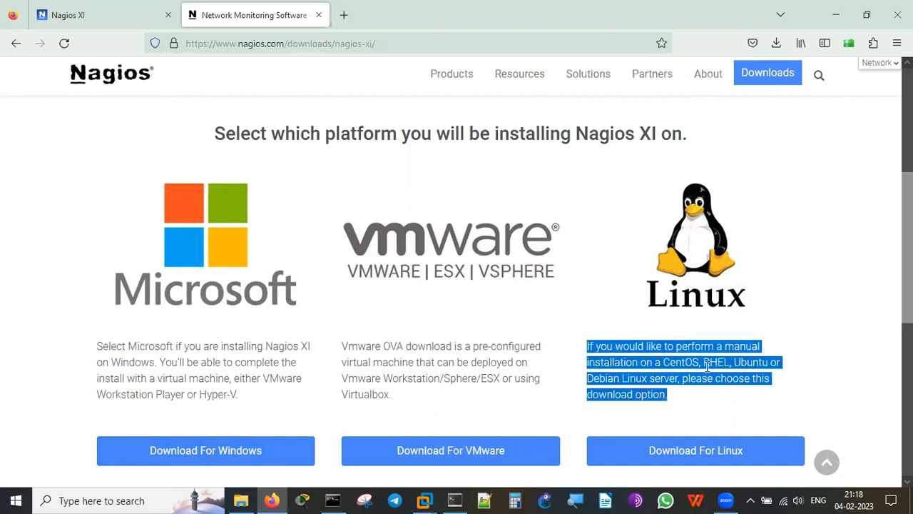
{"action": "left_click", "coordinate": [870, 322]}
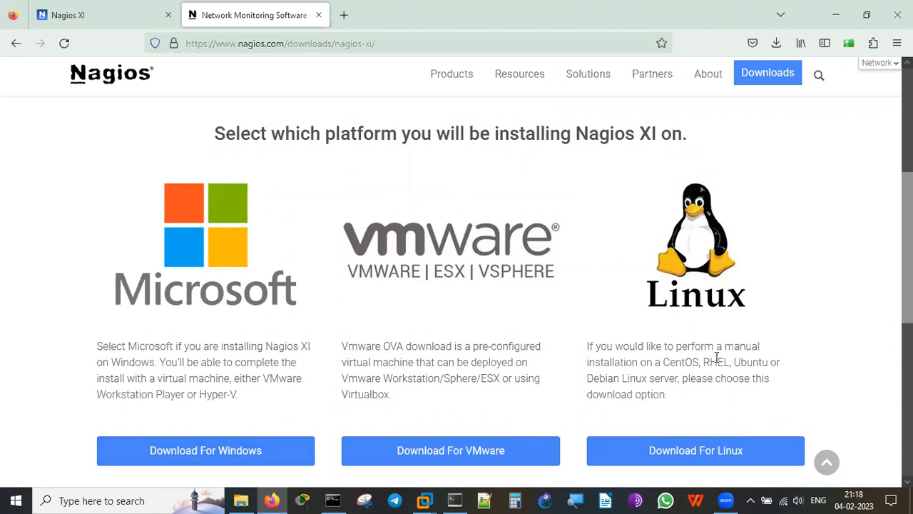
{"action": "double_click", "coordinate": [693, 361]}
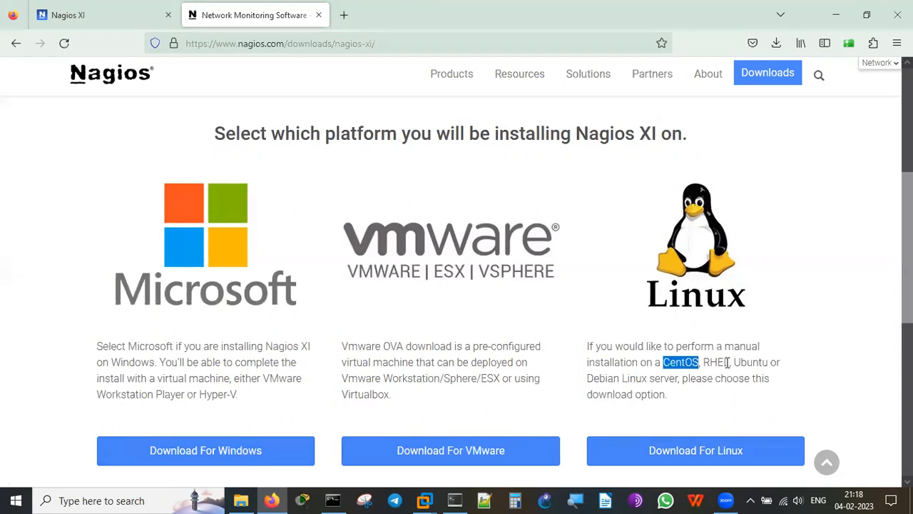
{"action": "left_click", "coordinate": [728, 362]}
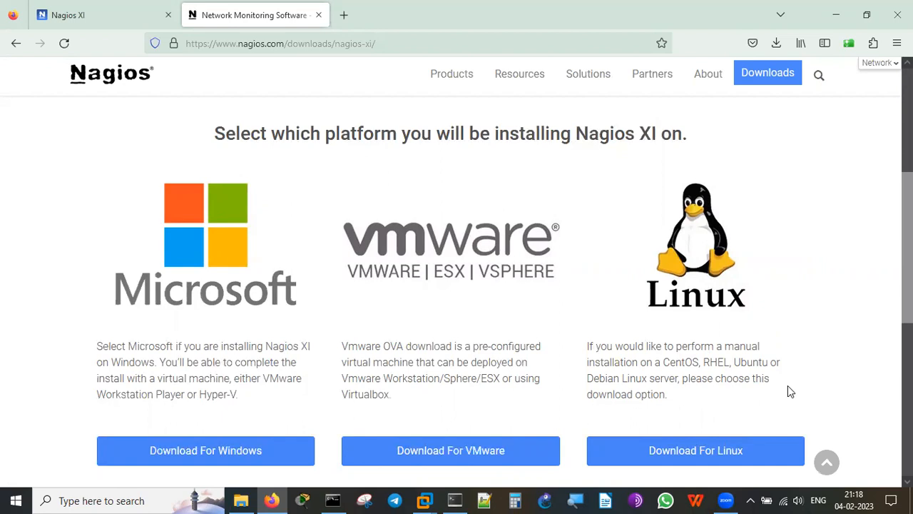
{"action": "scroll", "coordinate": [788, 386], "scroll_direction": "down", "scroll_amount": 3}
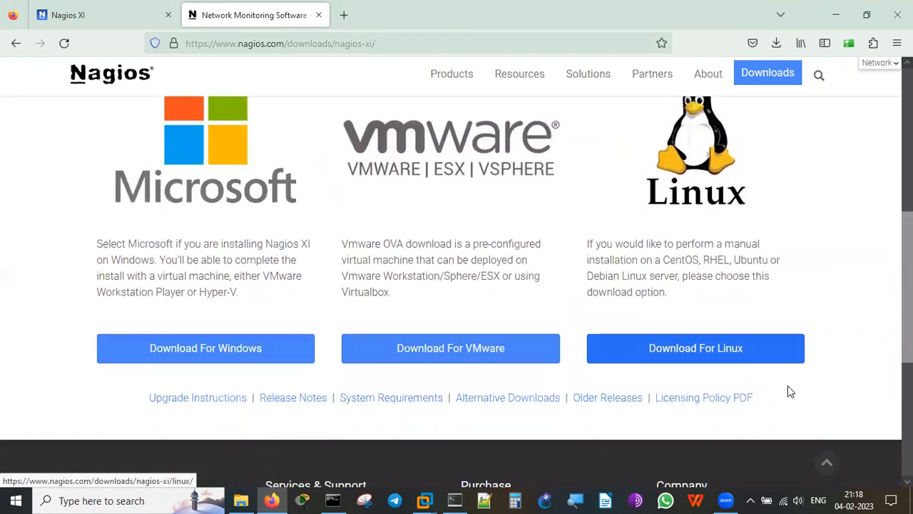
{"action": "scroll", "coordinate": [789, 386], "scroll_direction": "up", "scroll_amount": 2}
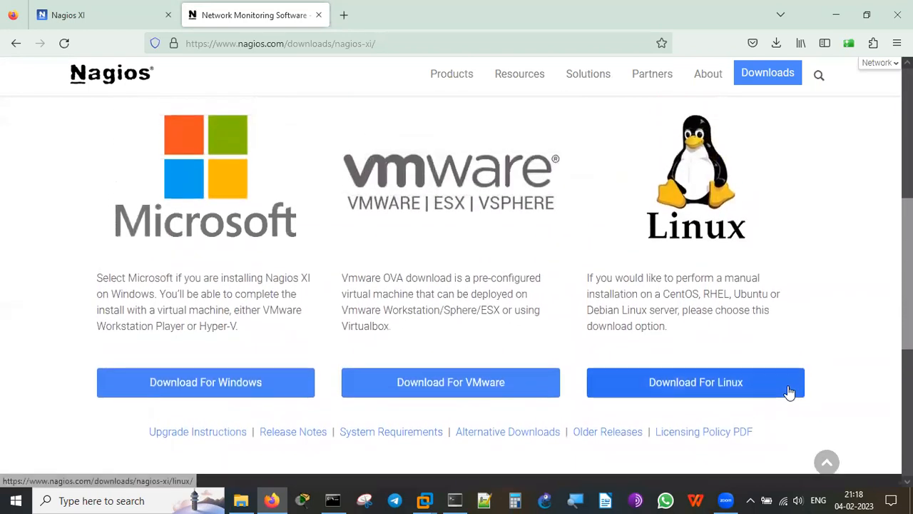
{"action": "left_click", "coordinate": [708, 397]}
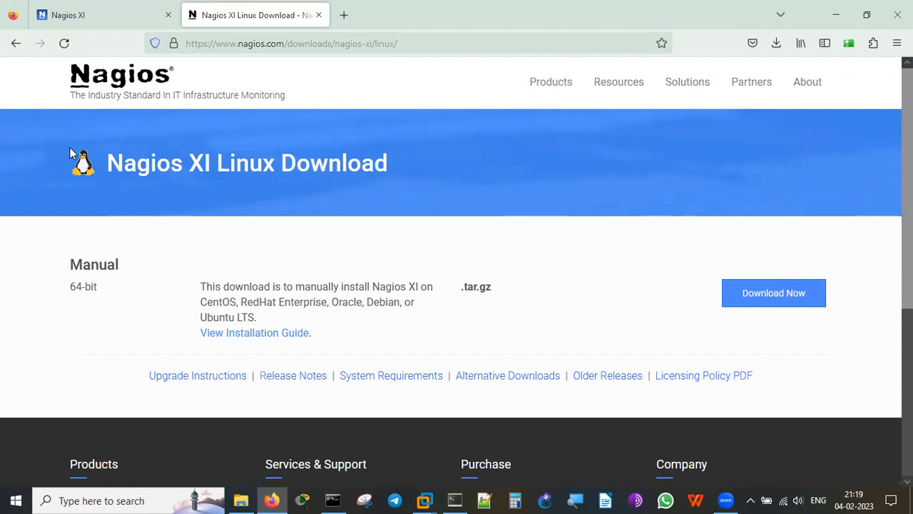
Download Installing-Nagios-XI-Manually-on-Linux.pdf and open it from Firefox's downloads panel.
{"action": "left_click", "coordinate": [303, 335]}
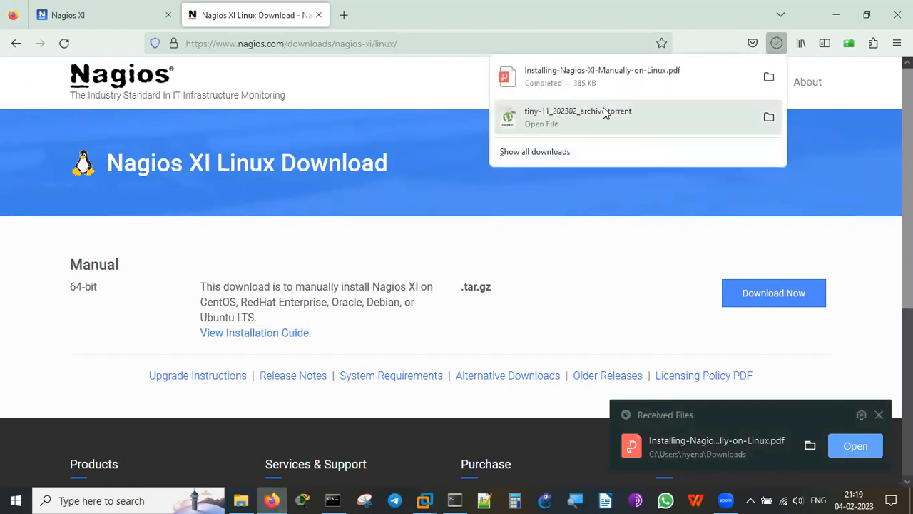
{"action": "left_click", "coordinate": [593, 76]}
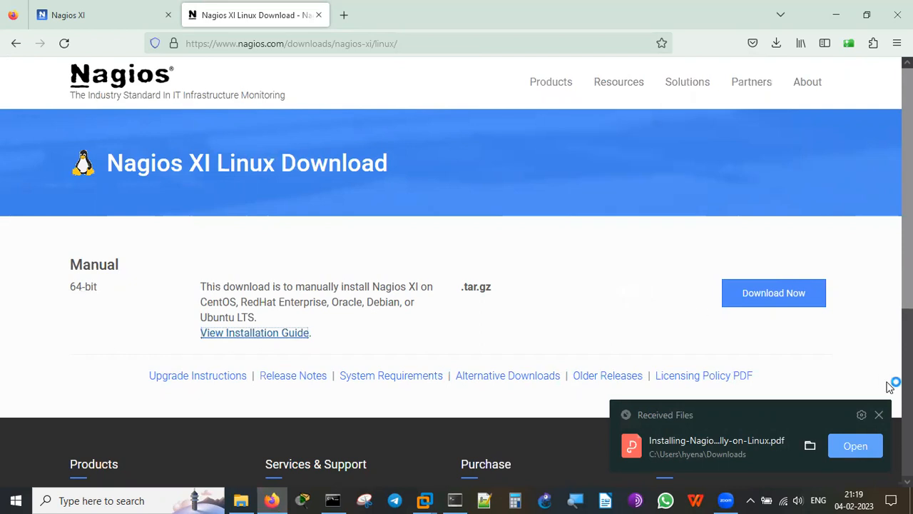
{"action": "left_click", "coordinate": [880, 415]}
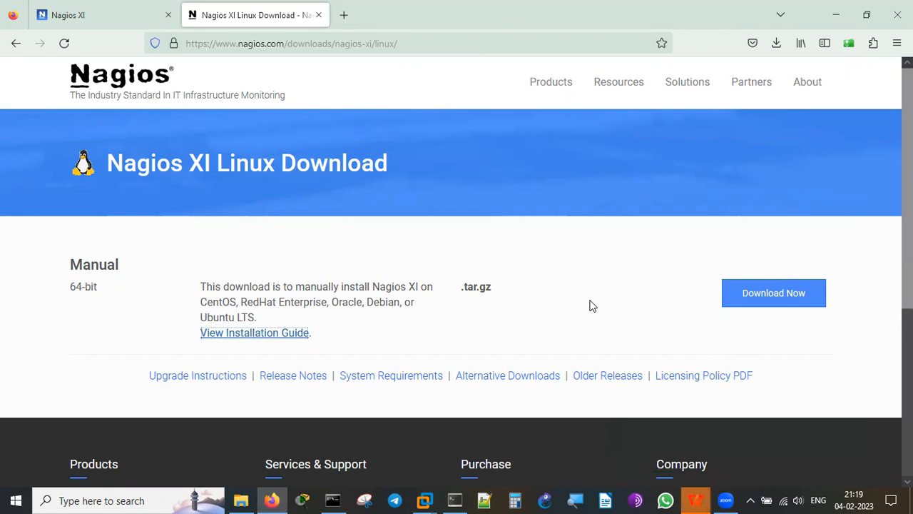
Scroll the install guide from Purpose through Platform Support and Prerequisites to page 3's Terminal Access.
{"action": "left_click", "coordinate": [693, 502]}
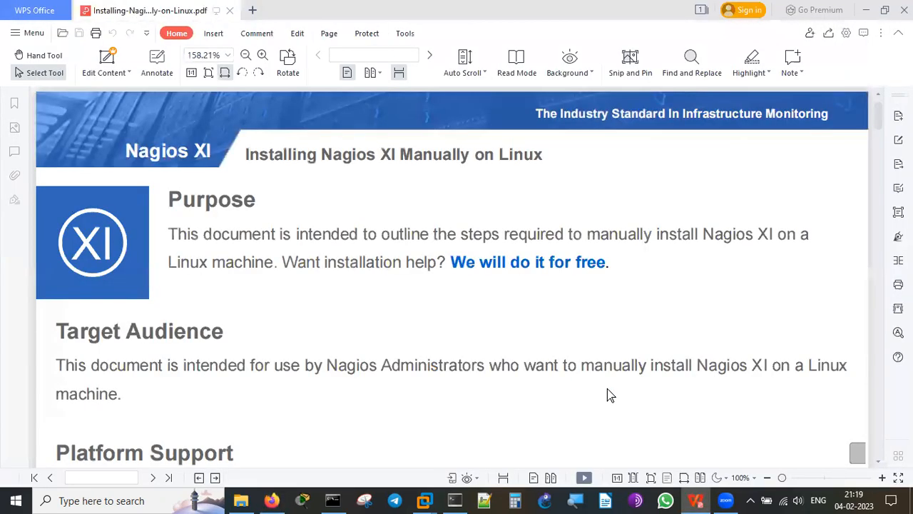
{"action": "scroll", "coordinate": [676, 345], "scroll_direction": "down", "scroll_amount": 4}
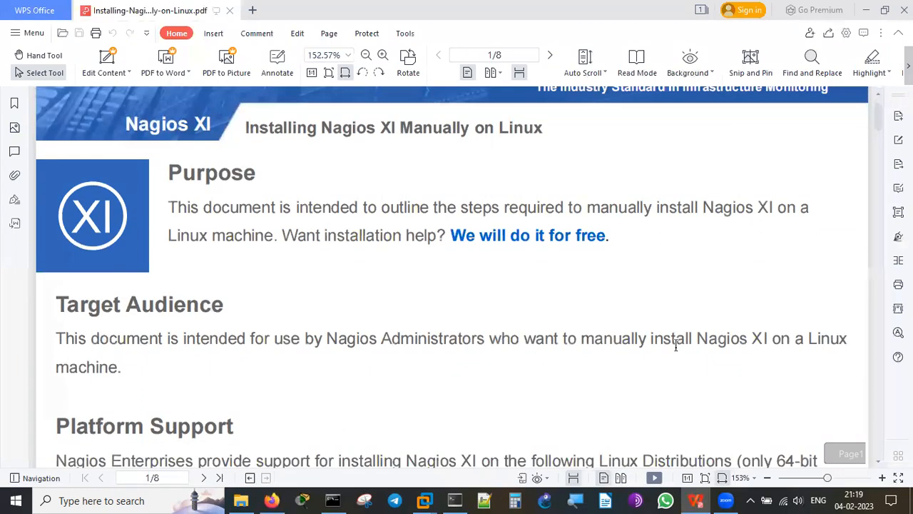
{"action": "scroll", "coordinate": [676, 345], "scroll_direction": "down", "scroll_amount": 4}
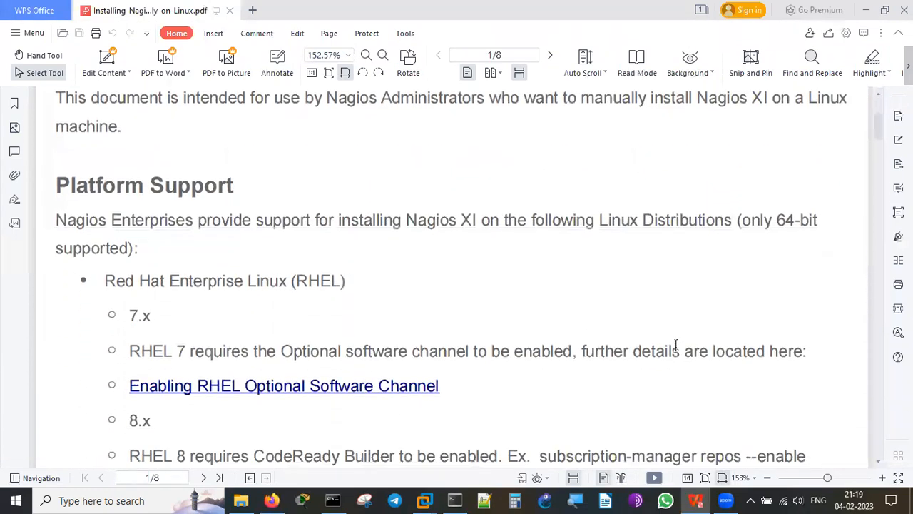
{"action": "scroll", "coordinate": [676, 345], "scroll_direction": "down", "scroll_amount": 3}
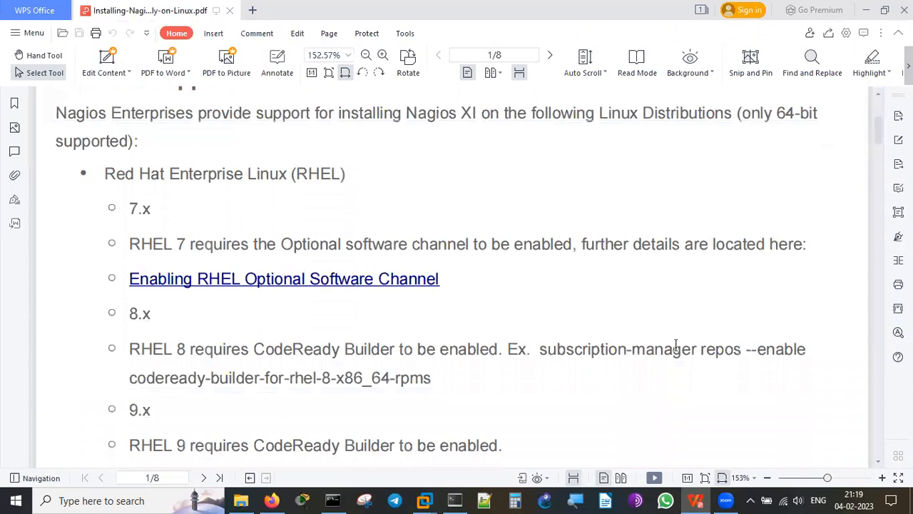
{"action": "scroll", "coordinate": [467, 303], "scroll_direction": "down", "scroll_amount": 1}
{"action": "scroll", "coordinate": [467, 303], "scroll_direction": "down", "scroll_amount": 7}
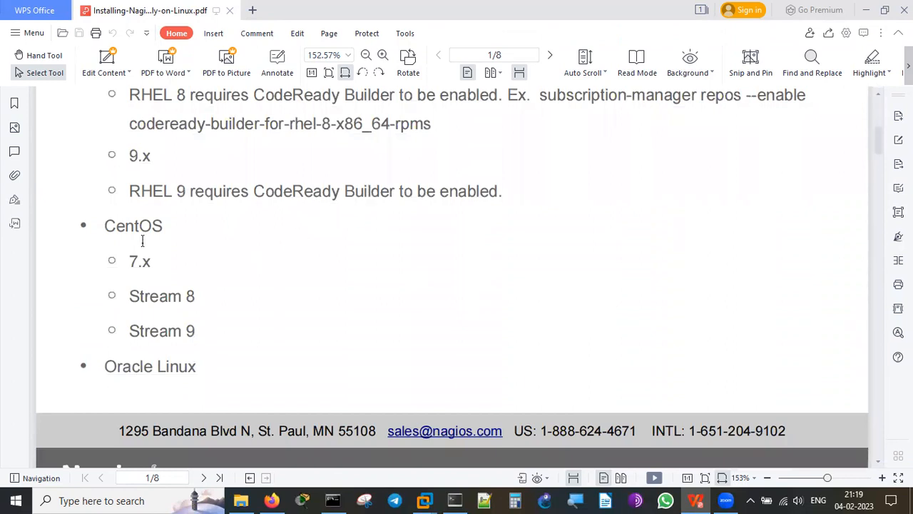
{"action": "scroll", "coordinate": [425, 336], "scroll_direction": "down", "scroll_amount": 3}
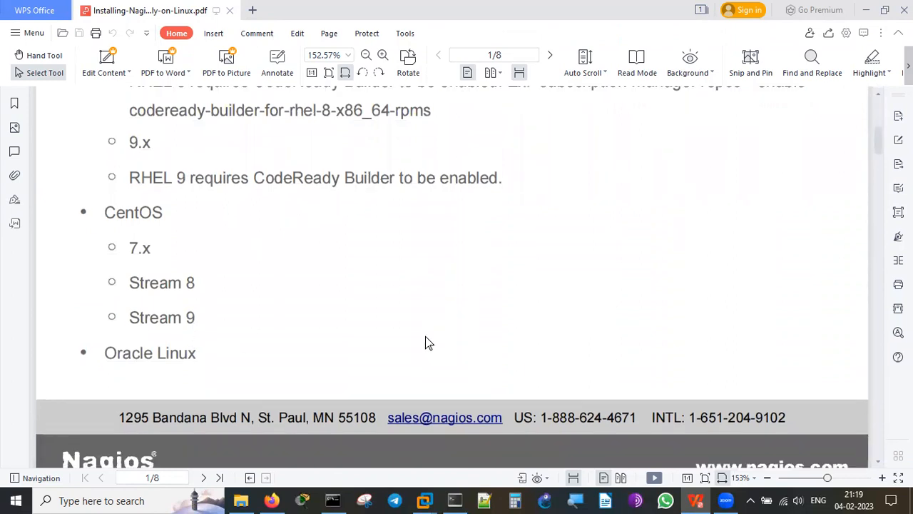
{"action": "scroll", "coordinate": [425, 336], "scroll_direction": "down", "scroll_amount": 15}
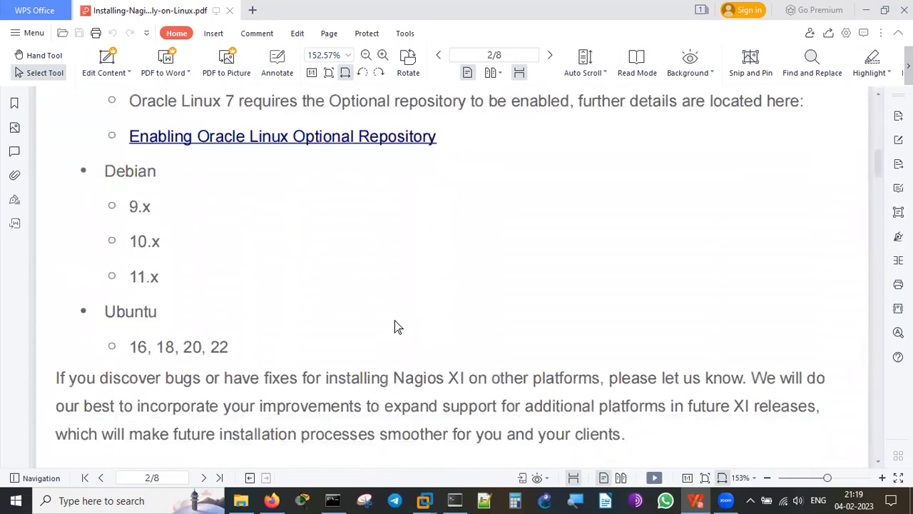
{"action": "scroll", "coordinate": [395, 321], "scroll_direction": "down", "scroll_amount": 5}
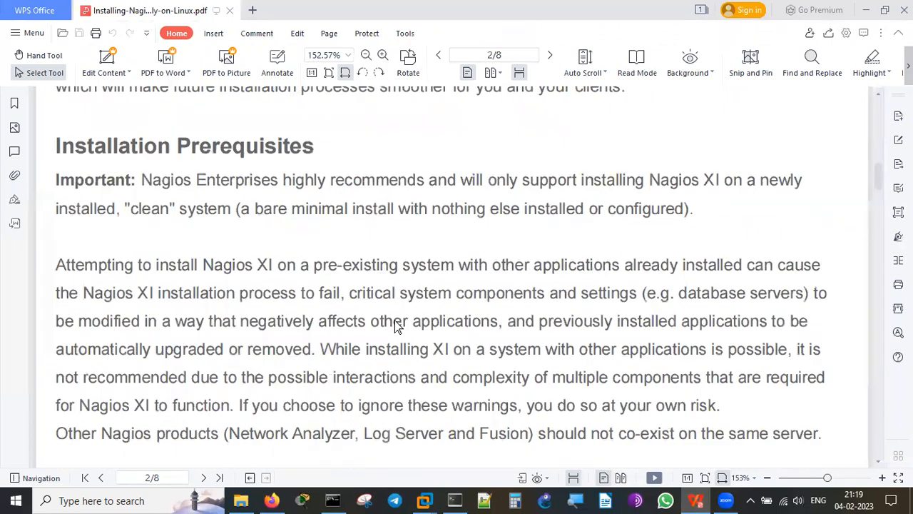
{"action": "scroll", "coordinate": [395, 321], "scroll_direction": "down", "scroll_amount": 5}
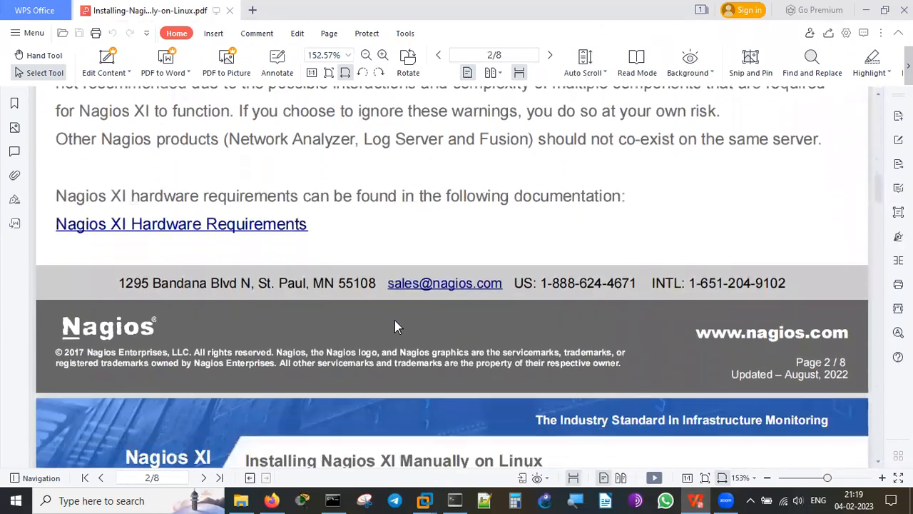
{"action": "scroll", "coordinate": [395, 327], "scroll_direction": "down", "scroll_amount": 4}
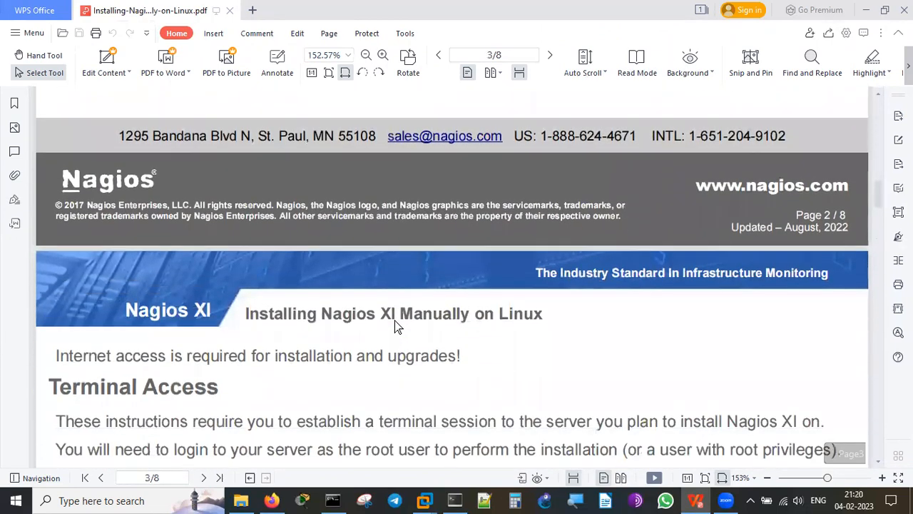
{"action": "scroll", "coordinate": [394, 321], "scroll_direction": "up", "scroll_amount": 5}
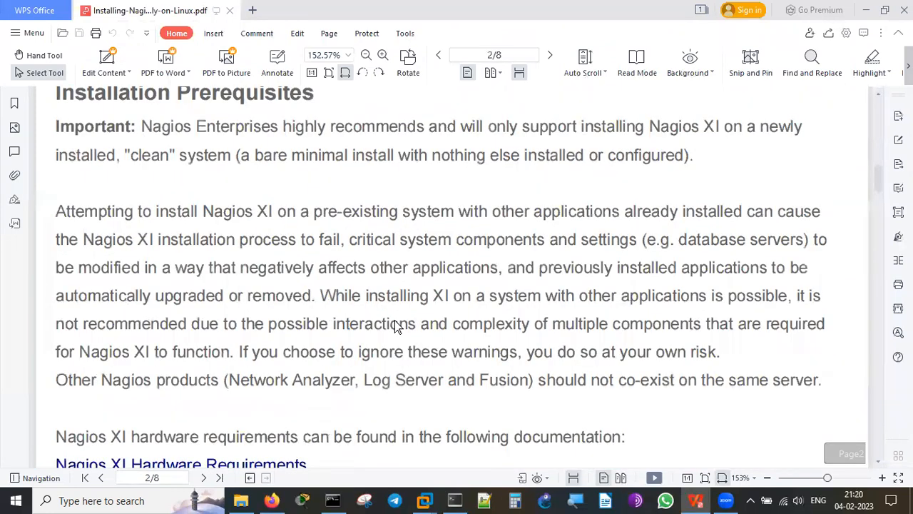
{"action": "scroll", "coordinate": [397, 326], "scroll_direction": "up", "scroll_amount": 2}
{"action": "scroll", "coordinate": [397, 326], "scroll_direction": "up", "scroll_amount": 2}
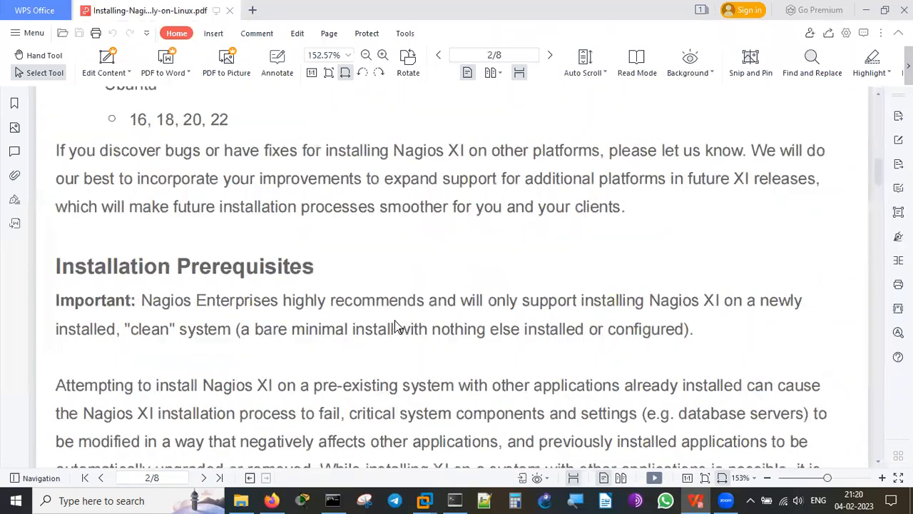
{"action": "scroll", "coordinate": [394, 320], "scroll_direction": "down", "scroll_amount": 2}
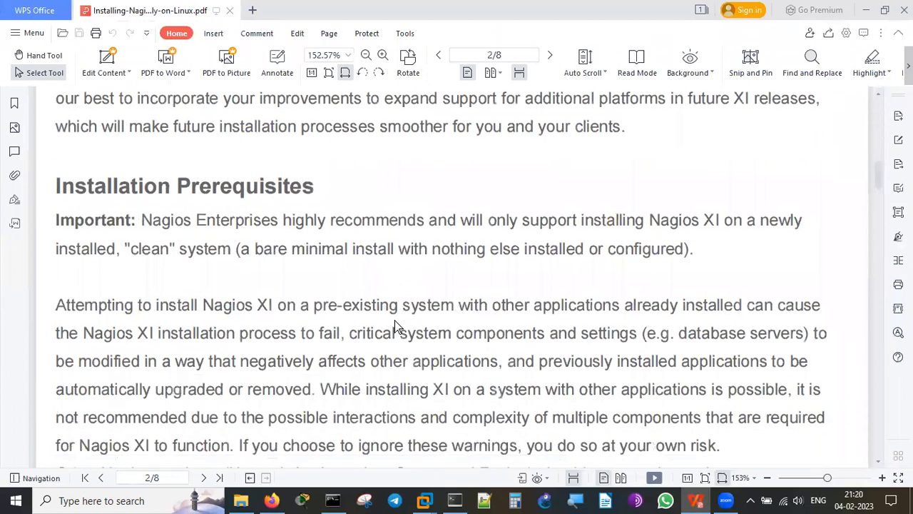
{"action": "scroll", "coordinate": [398, 325], "scroll_direction": "down", "scroll_amount": 1}
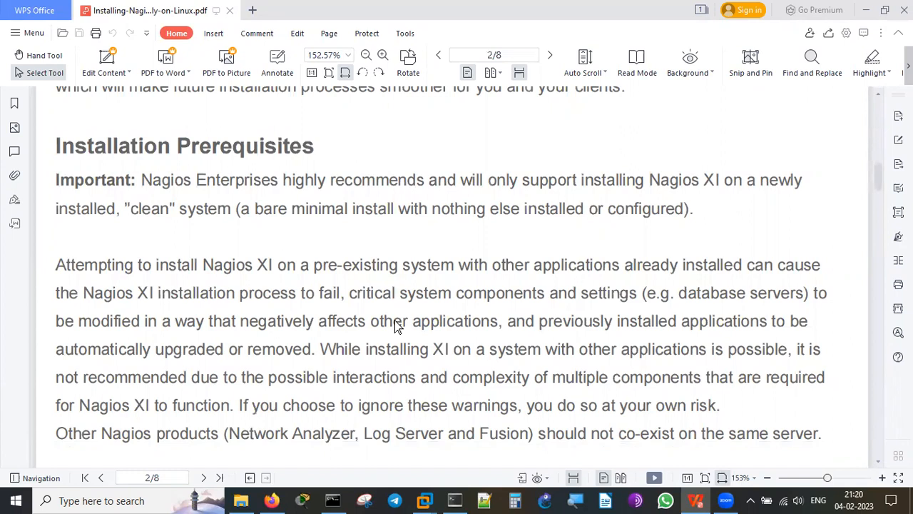
{"action": "scroll", "coordinate": [398, 324], "scroll_direction": "down", "scroll_amount": 2}
{"action": "scroll", "coordinate": [398, 324], "scroll_direction": "down", "scroll_amount": 2}
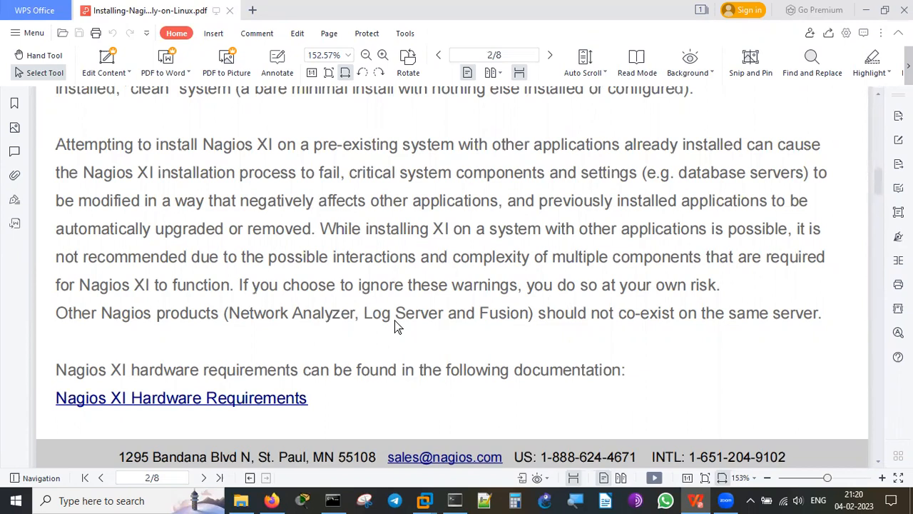
{"action": "scroll", "coordinate": [398, 326], "scroll_direction": "down", "scroll_amount": 5}
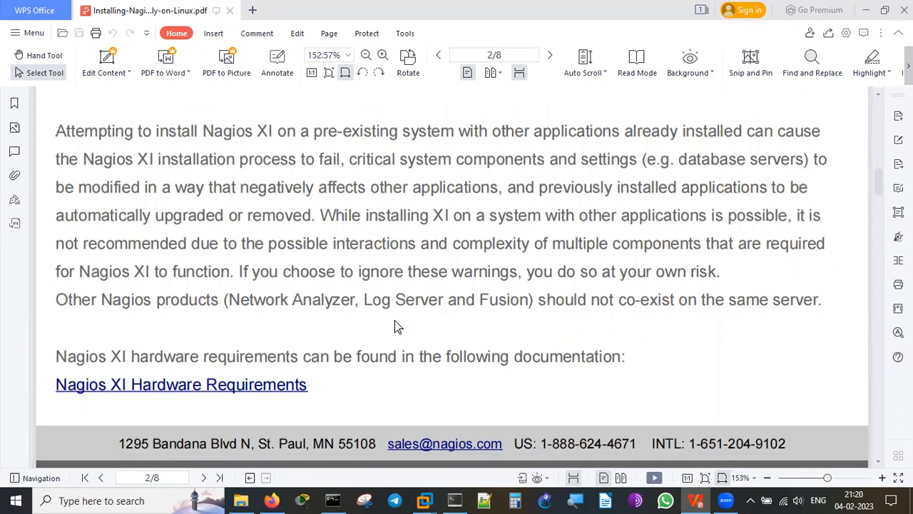
{"action": "scroll", "coordinate": [398, 325], "scroll_direction": "down", "scroll_amount": 5}
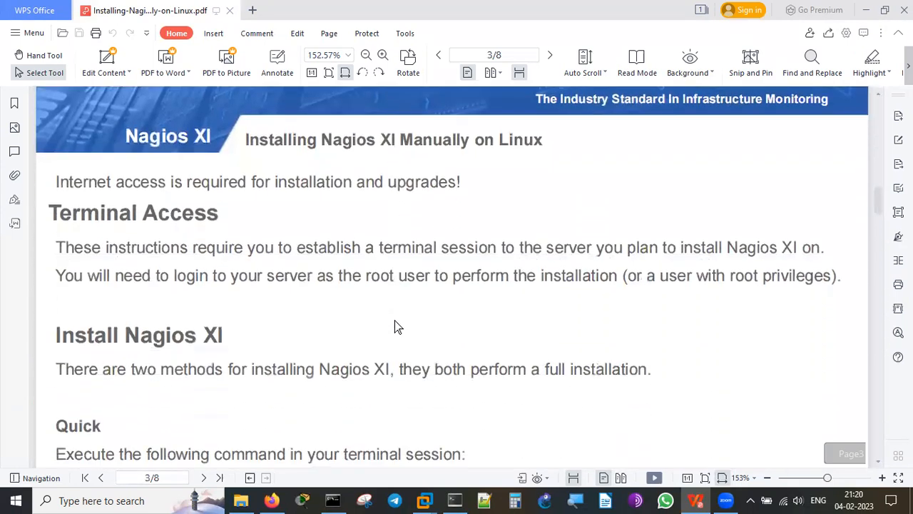
Highlight the curl install command and the word Nagios in the guide.
{"action": "scroll", "coordinate": [394, 321], "scroll_direction": "down", "scroll_amount": 5}
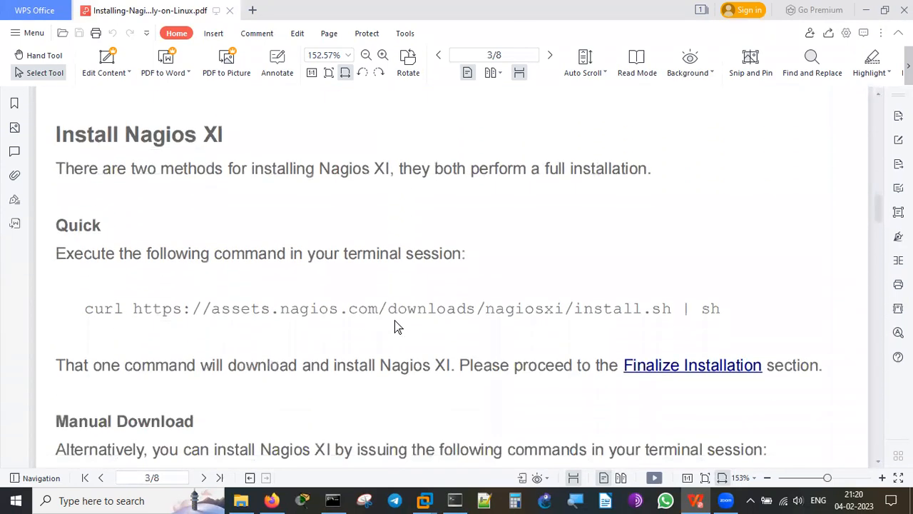
{"action": "scroll", "coordinate": [398, 326], "scroll_direction": "down", "scroll_amount": 1}
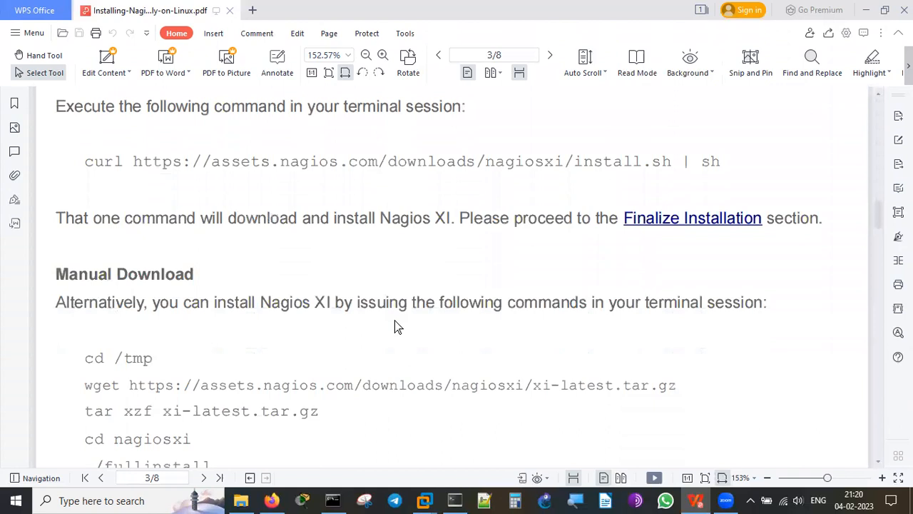
{"action": "left_click_drag", "start_coordinate": [86, 161], "coordinate": [742, 171]}
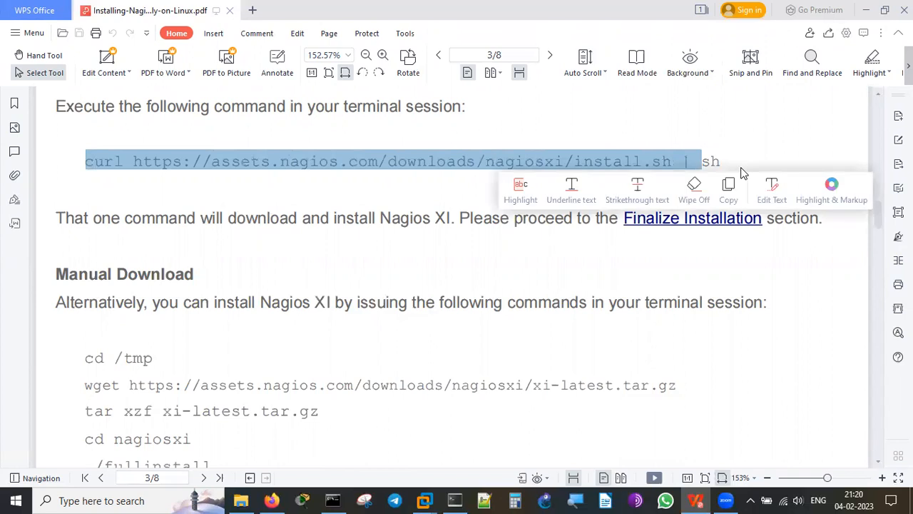
{"action": "left_click", "coordinate": [787, 375]}
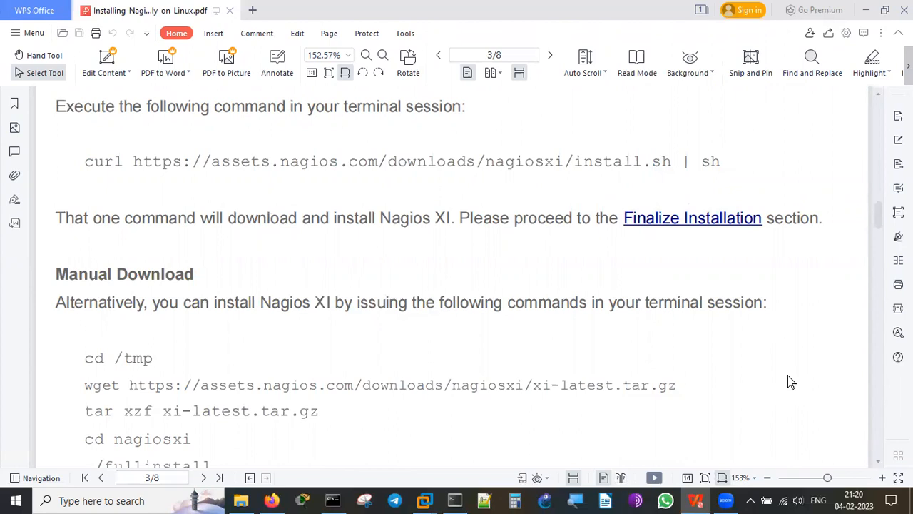
{"action": "scroll", "coordinate": [787, 382], "scroll_direction": "up", "scroll_amount": 3}
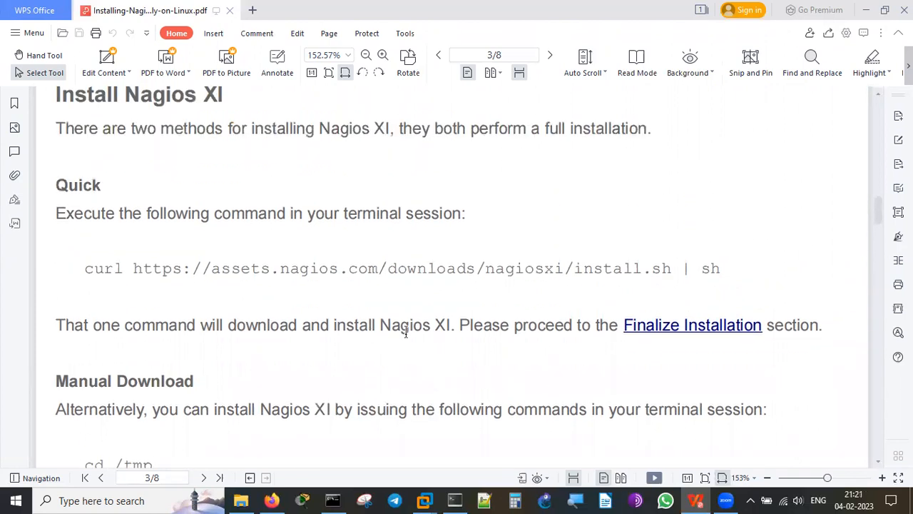
{"action": "double_click", "coordinate": [405, 327]}
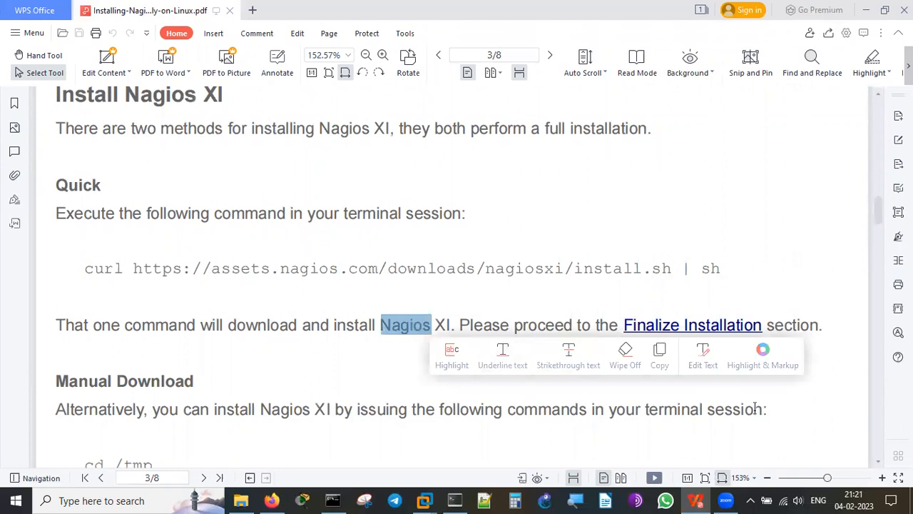
Highlight wget and try the xi-latest.tar.gz link, declining the security warning.
{"action": "scroll", "coordinate": [820, 422], "scroll_direction": "down", "scroll_amount": 5}
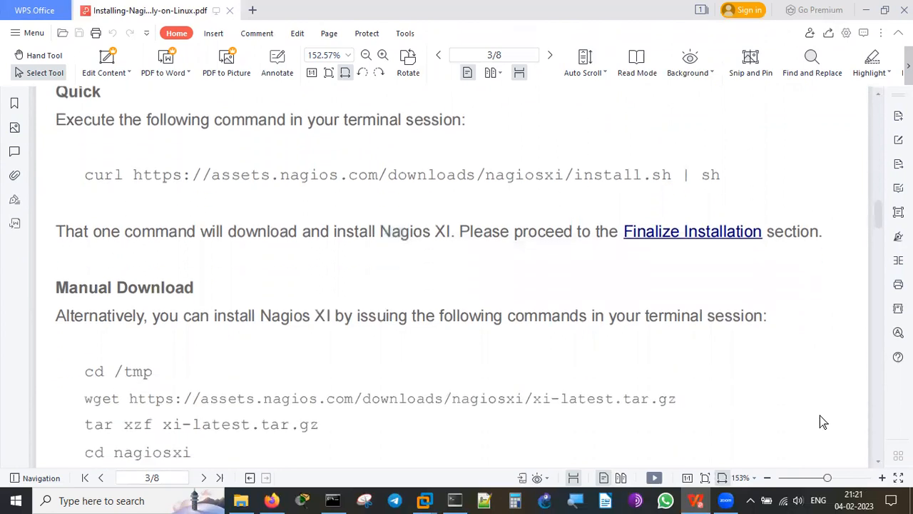
{"action": "scroll", "coordinate": [820, 416], "scroll_direction": "down", "scroll_amount": 3}
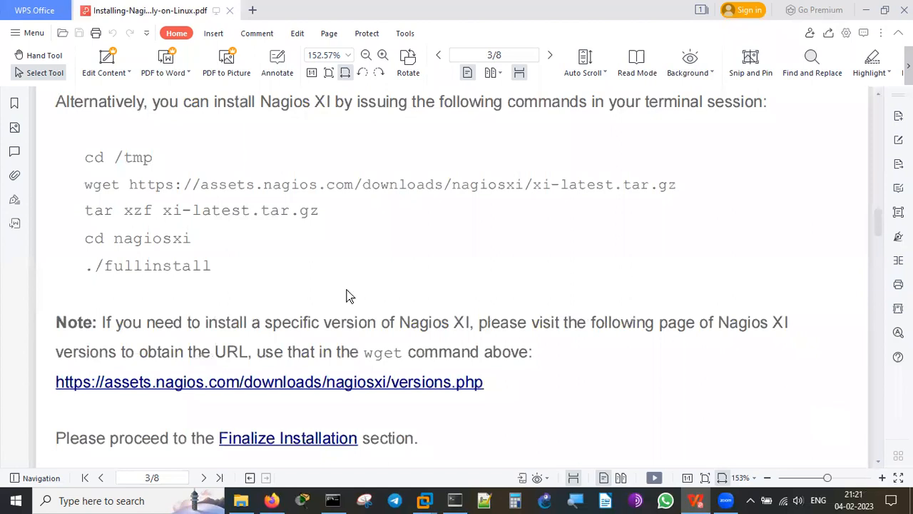
{"action": "double_click", "coordinate": [100, 187]}
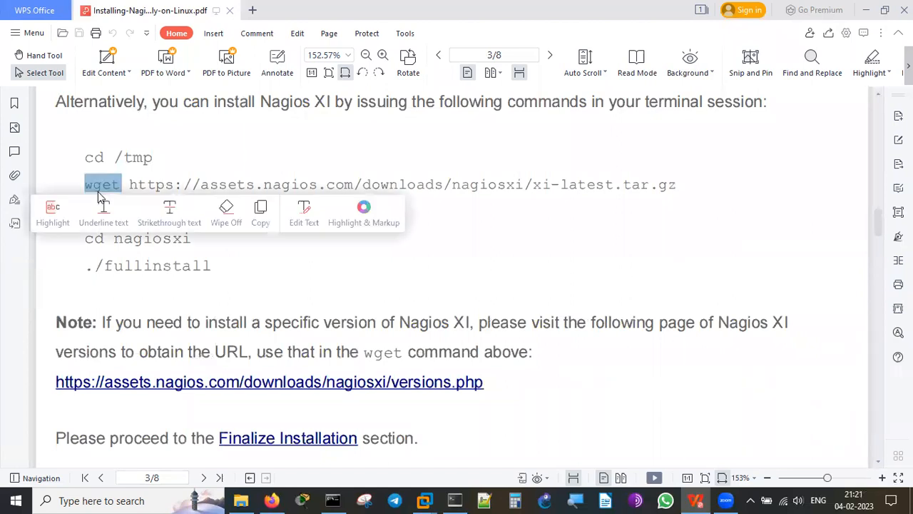
{"action": "left_click", "coordinate": [682, 261]}
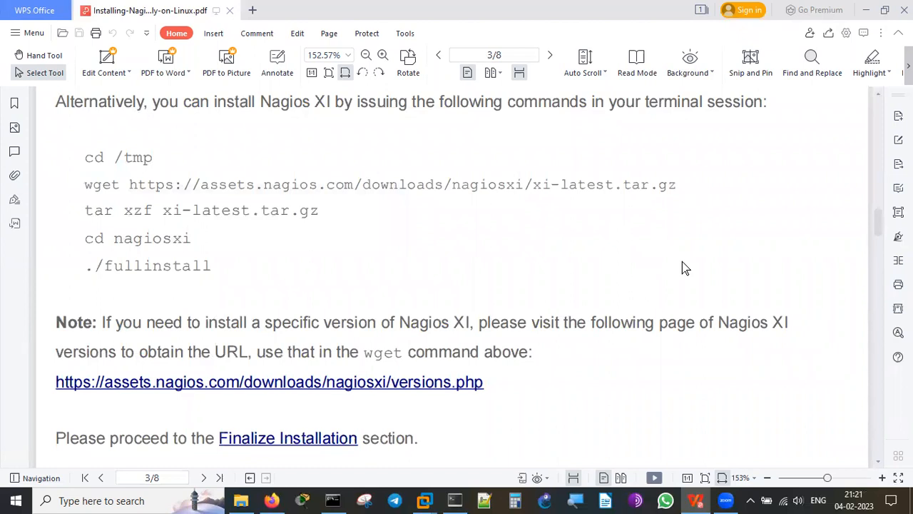
{"action": "left_click", "coordinate": [642, 193]}
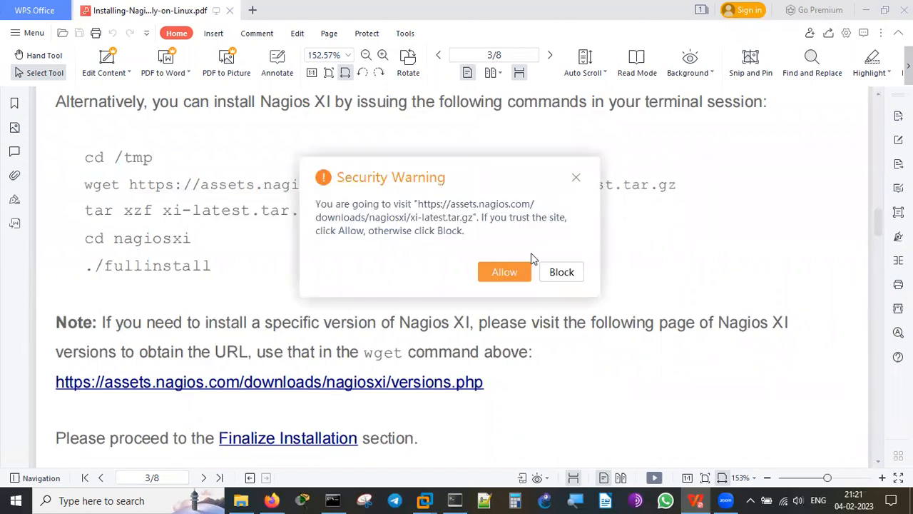
{"action": "left_click", "coordinate": [575, 178]}
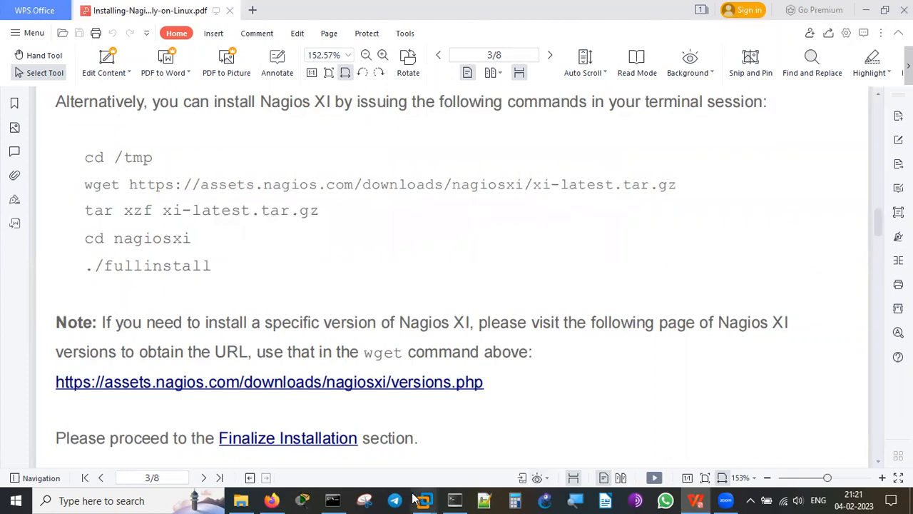
Review the RockyLinux9 VM's memory, processor, hard disk and both network adapters, cancelling without changes.
{"action": "mouse_move", "coordinate": [426, 499]}
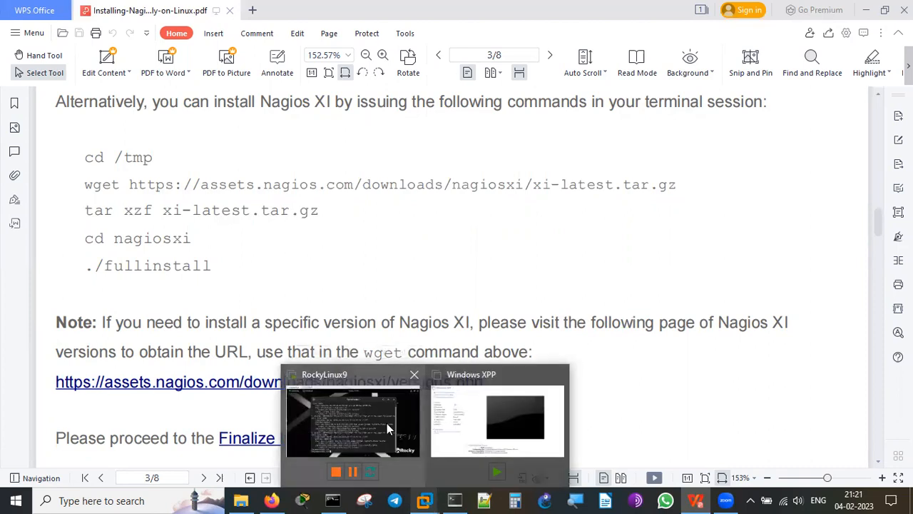
{"action": "left_click", "coordinate": [387, 423]}
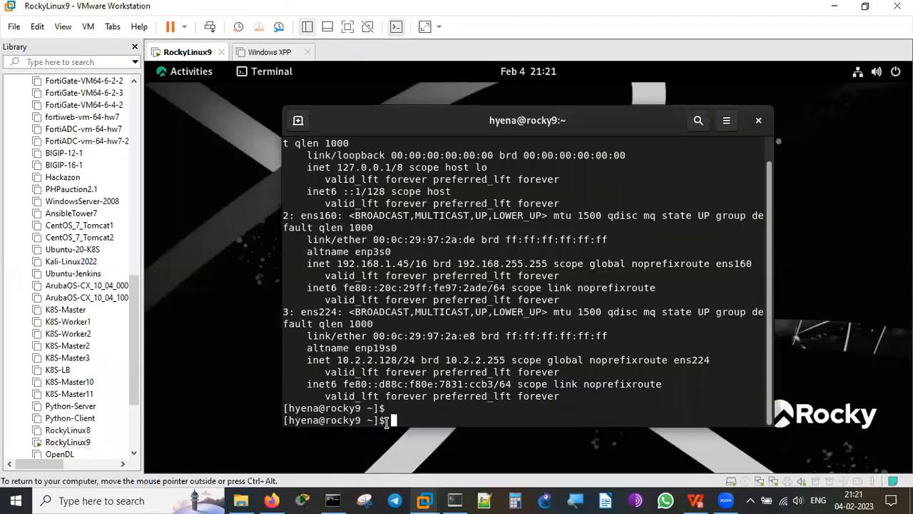
{"action": "right_click", "coordinate": [189, 55]}
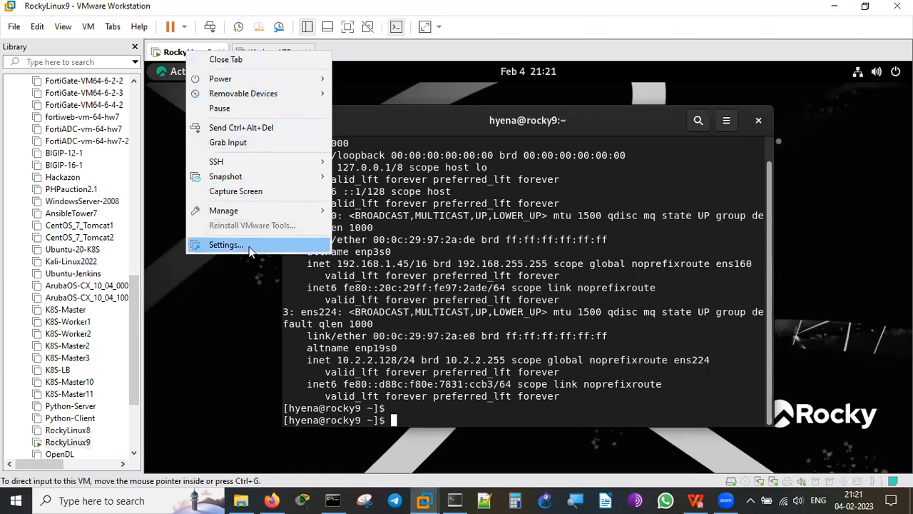
{"action": "left_click", "coordinate": [225, 244]}
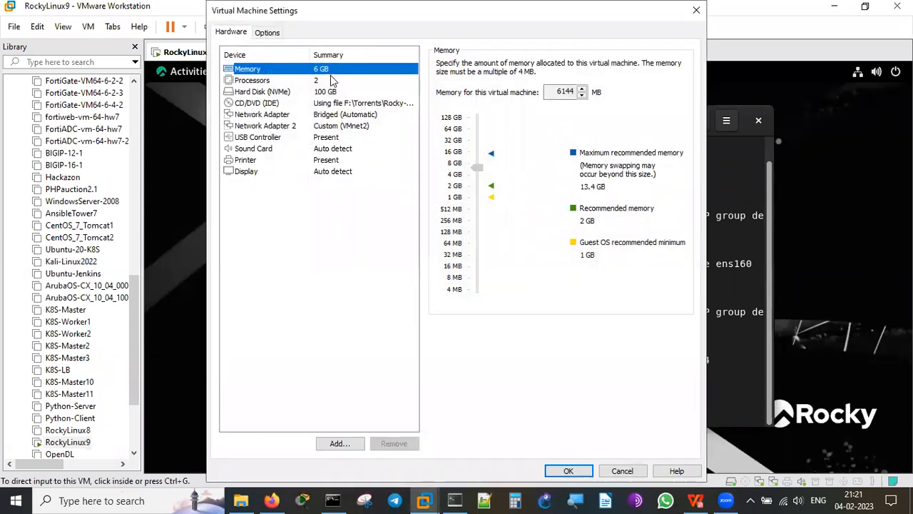
{"action": "left_click", "coordinate": [320, 83]}
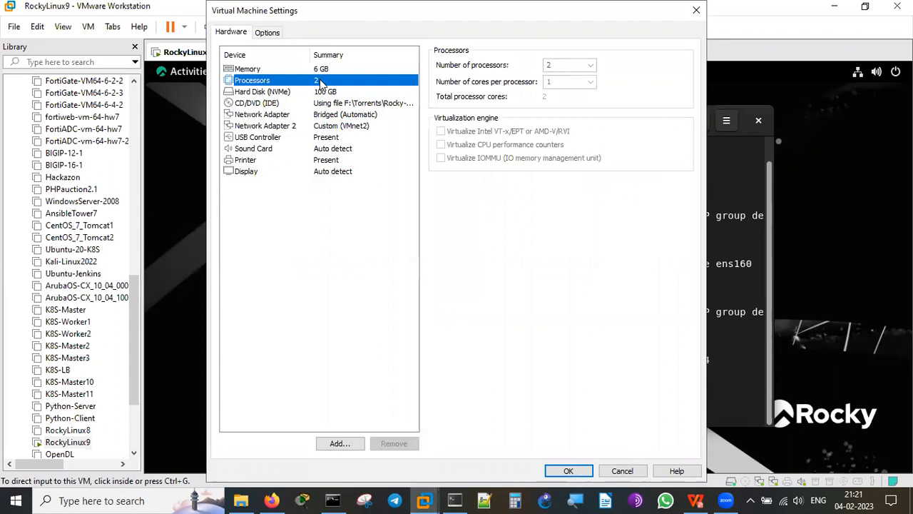
{"action": "left_click", "coordinate": [343, 94]}
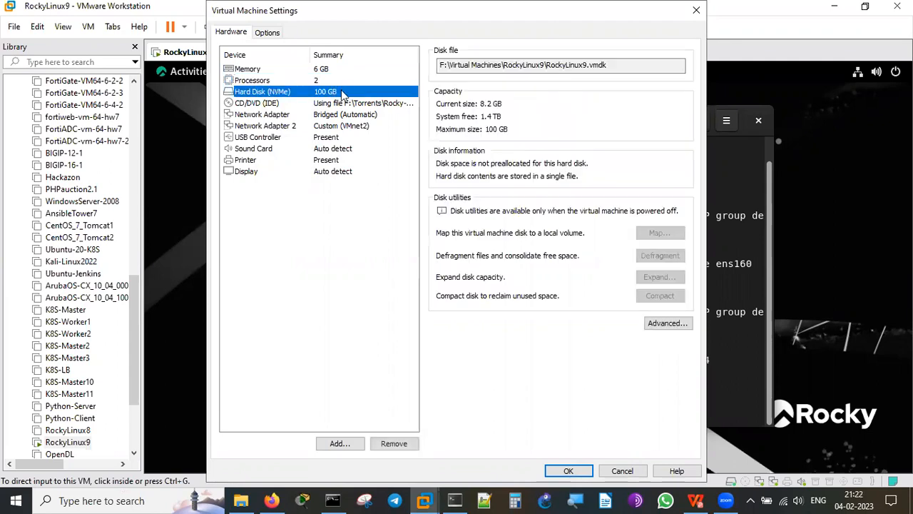
{"action": "left_click", "coordinate": [370, 116]}
{"action": "left_click", "coordinate": [354, 126]}
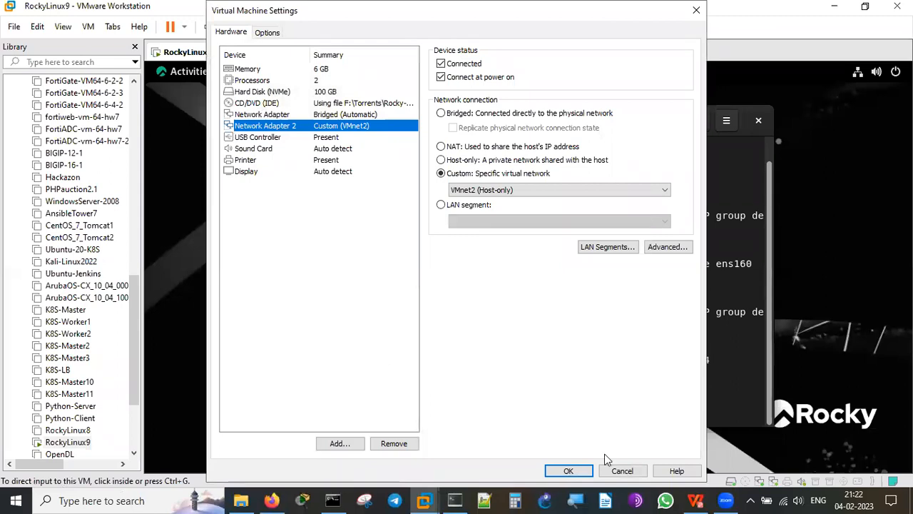
{"action": "left_click", "coordinate": [350, 67]}
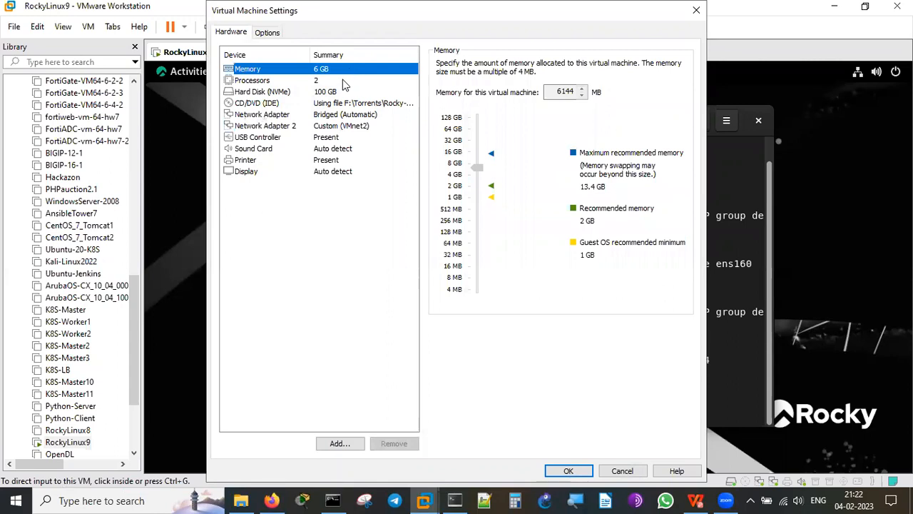
{"action": "left_click", "coordinate": [343, 82]}
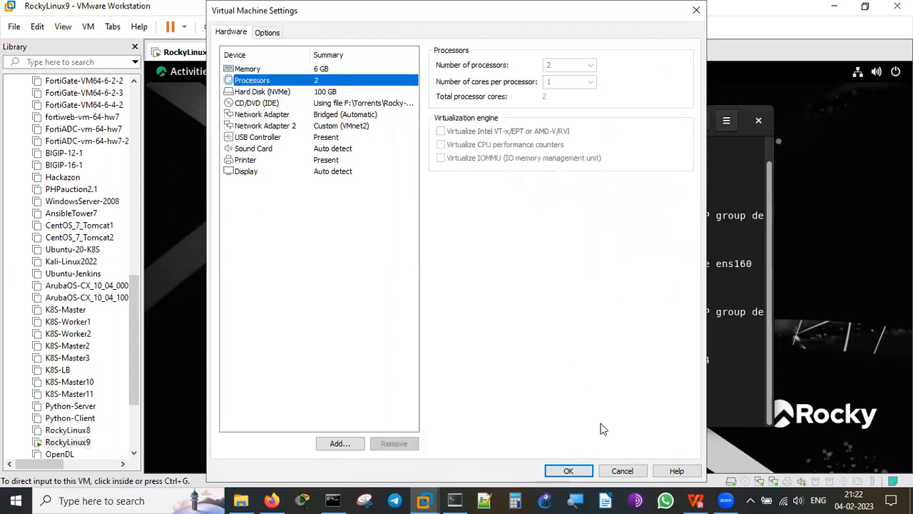
{"action": "left_click", "coordinate": [622, 471]}
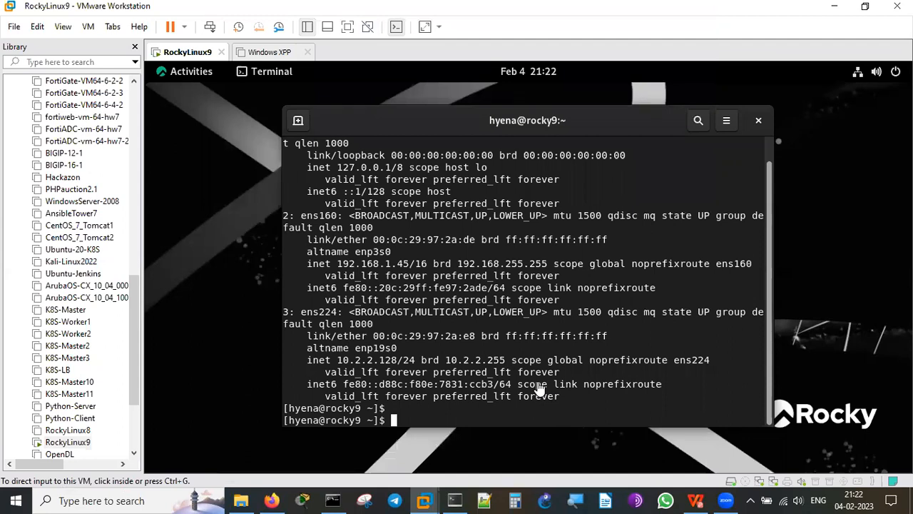
Hide the VMware Library pane so the RockyLinux9 guest fills the window.
{"action": "left_click", "coordinate": [63, 26]}
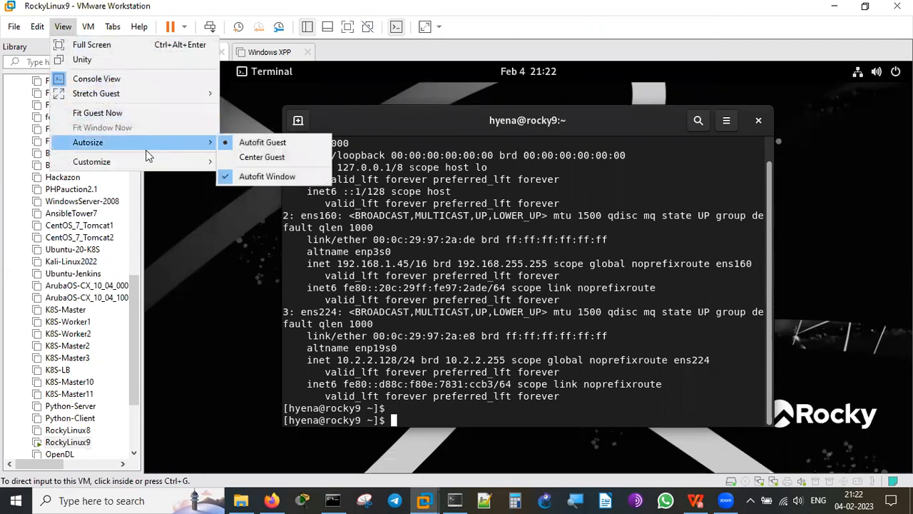
{"action": "mouse_move", "coordinate": [199, 163]}
{"action": "left_click", "coordinate": [255, 164]}
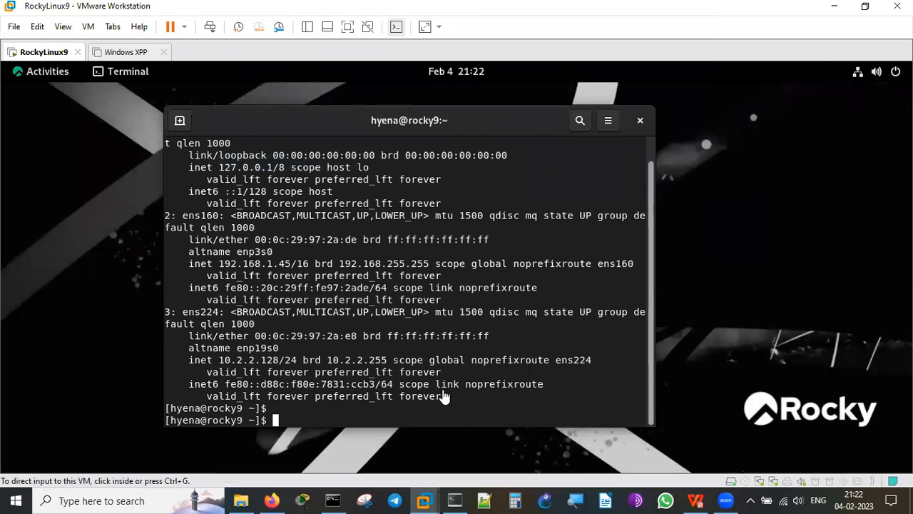
In SuperPuTTY, bring back the systemctl status nagios output and highlight its active (running) state.
{"action": "left_click", "coordinate": [454, 500]}
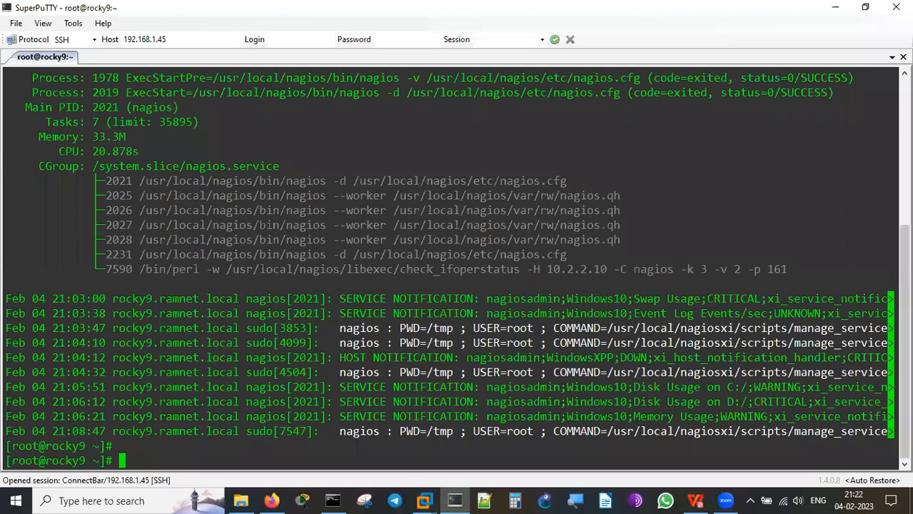
{"action": "key", "text": "shift+Page_Up"}
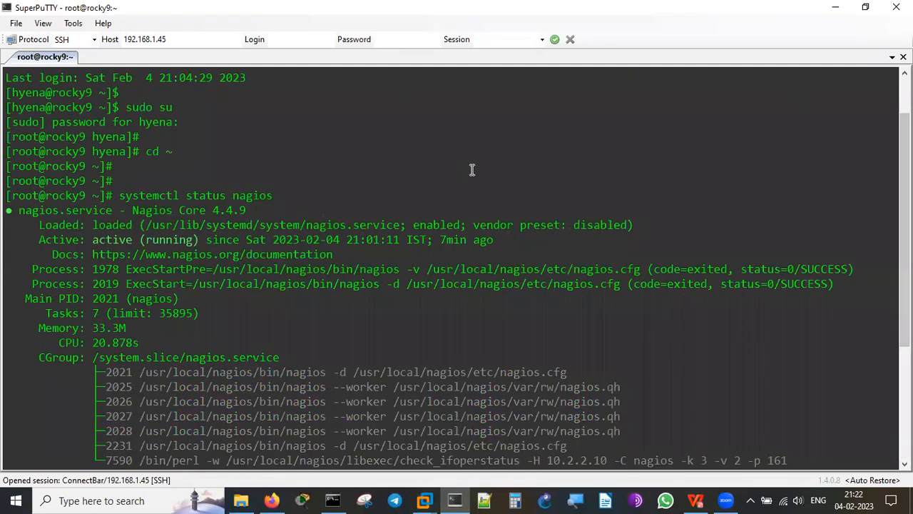
{"action": "double_click", "coordinate": [143, 195]}
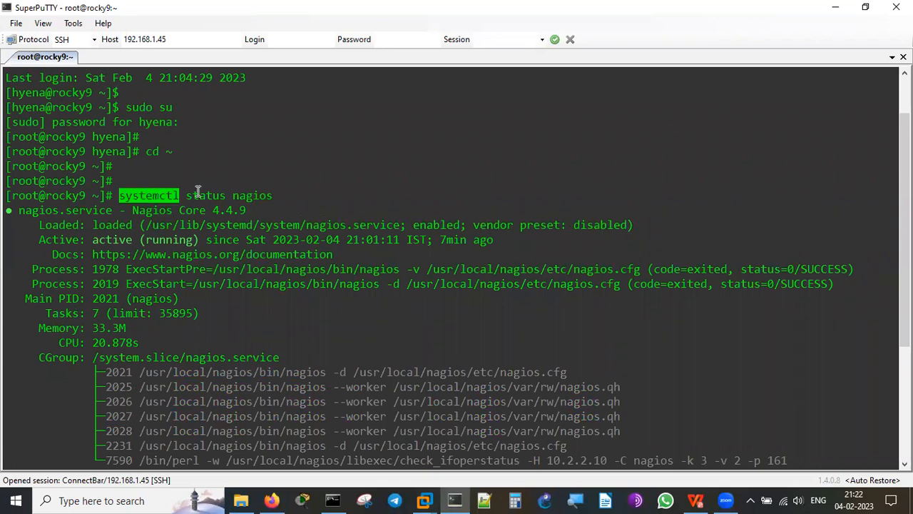
{"action": "double_click", "coordinate": [198, 195]}
{"action": "left_click", "coordinate": [248, 196]}
{"action": "double_click", "coordinate": [248, 195]}
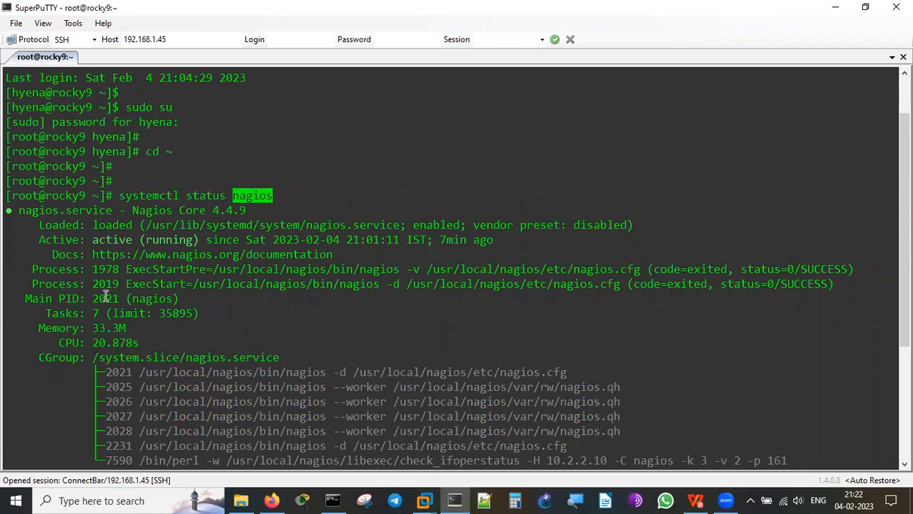
{"action": "left_click_drag", "start_coordinate": [91, 240], "coordinate": [205, 240]}
{"action": "left_click", "coordinate": [482, 277]}
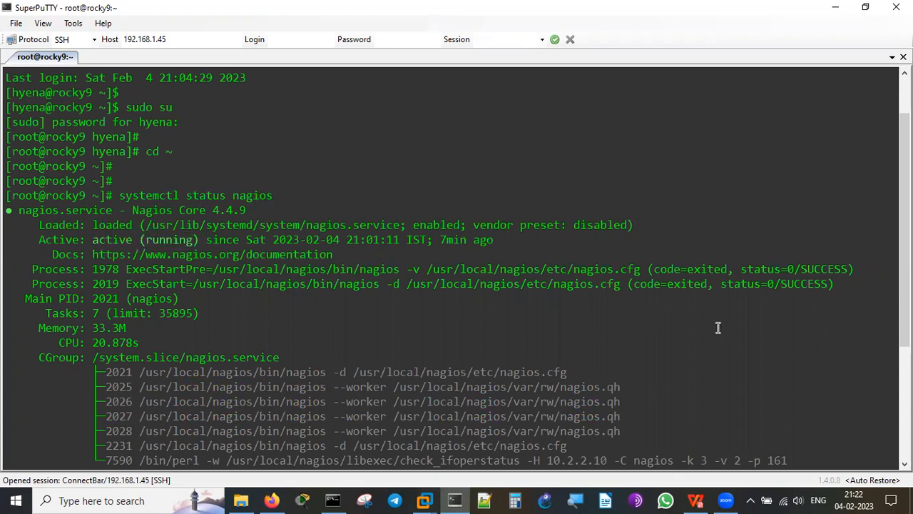
Highlight the nagios main and worker process lines.
{"action": "left_click_drag", "start_coordinate": [905, 259], "coordinate": [904, 330]}
{"action": "left_click_drag", "start_coordinate": [643, 299], "coordinate": [270, 255]}
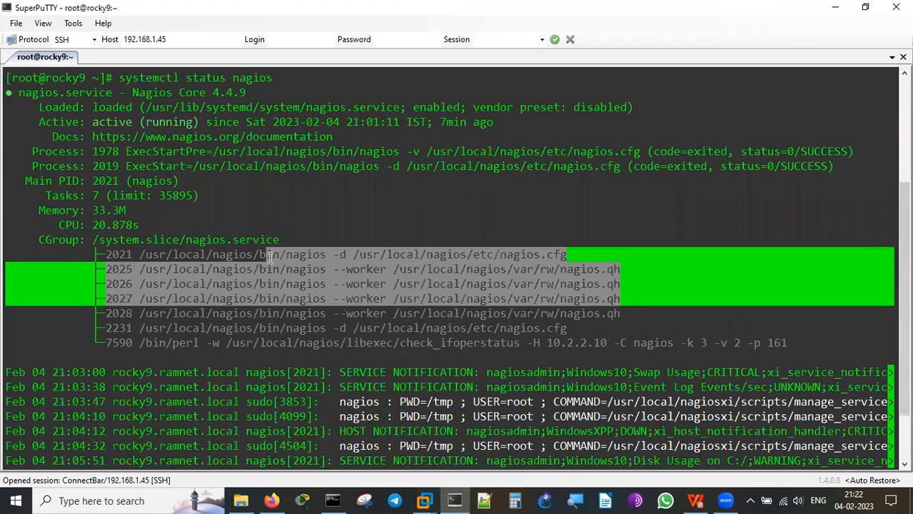
{"action": "left_click", "coordinate": [840, 276]}
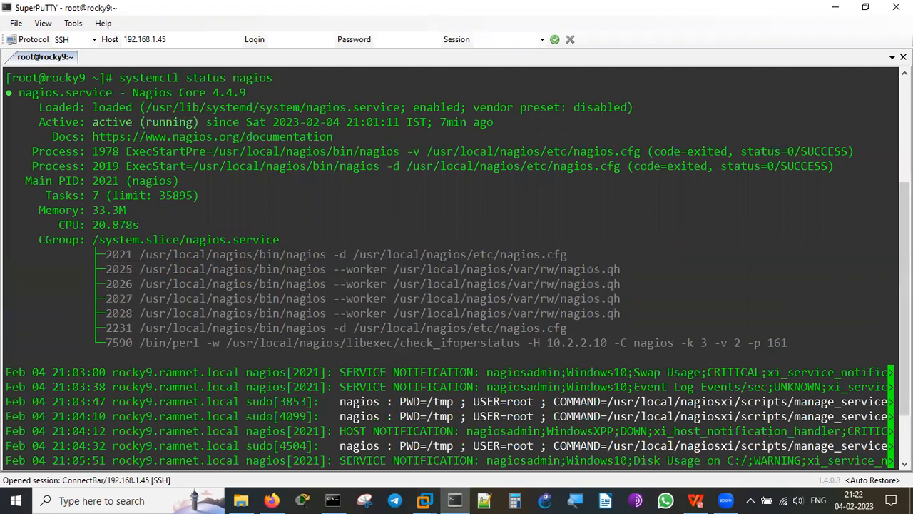
{"action": "scroll", "coordinate": [692, 428], "scroll_direction": "down", "scroll_amount": 2}
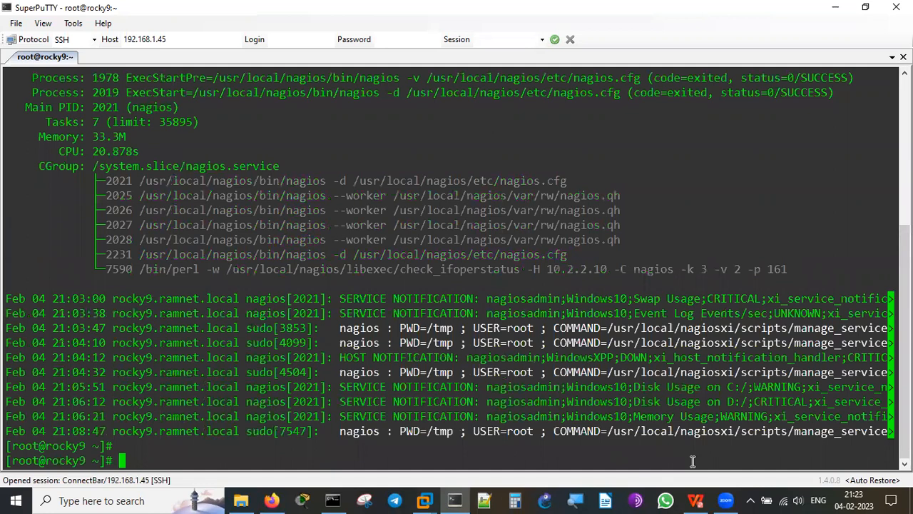
Highlight Windows10 and WindowsXPP in the notification log lines, then return to Firefox.
{"action": "double_click", "coordinate": [611, 300]}
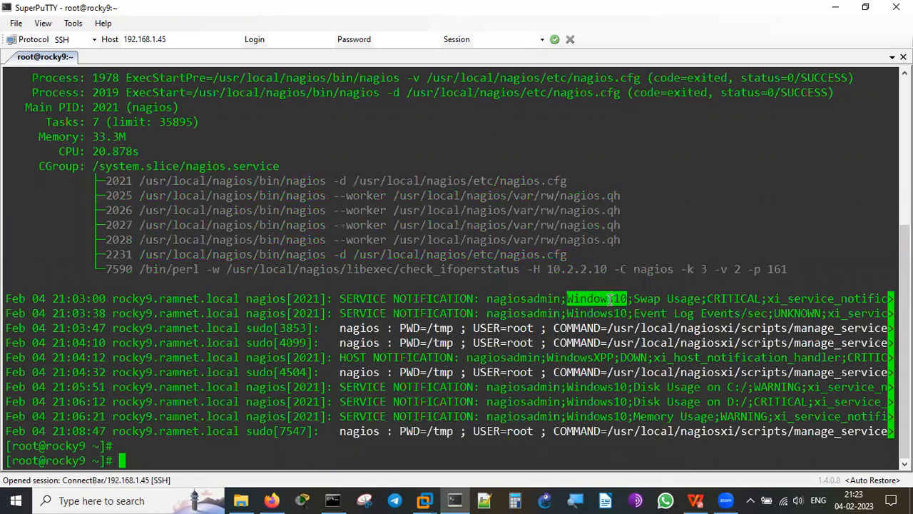
{"action": "double_click", "coordinate": [580, 357]}
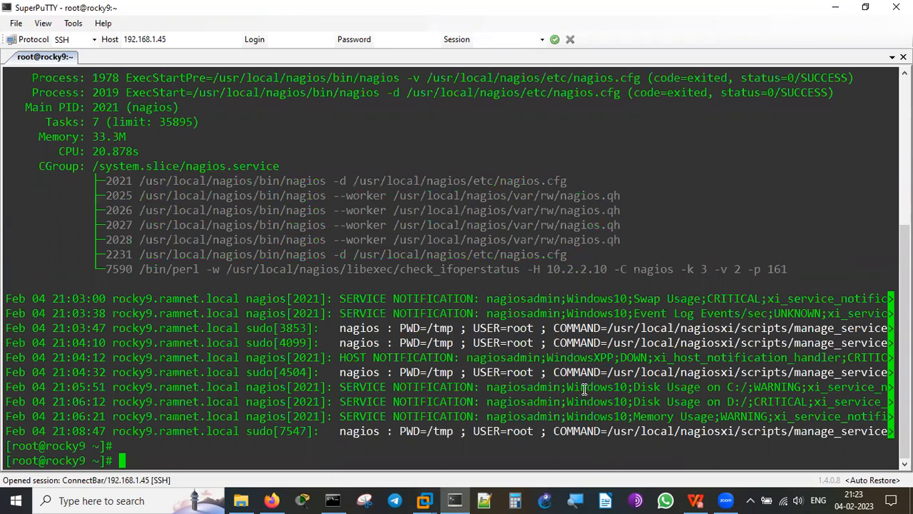
{"action": "double_click", "coordinate": [583, 387]}
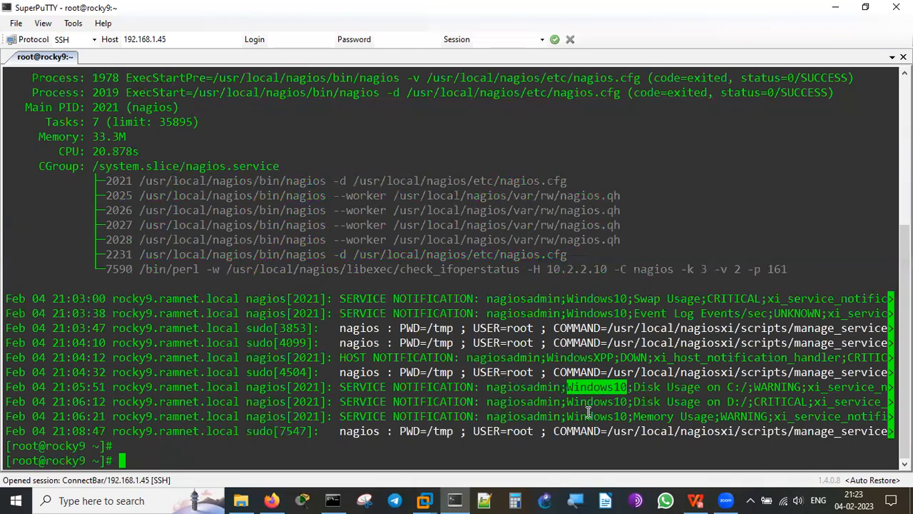
{"action": "left_click", "coordinate": [589, 416]}
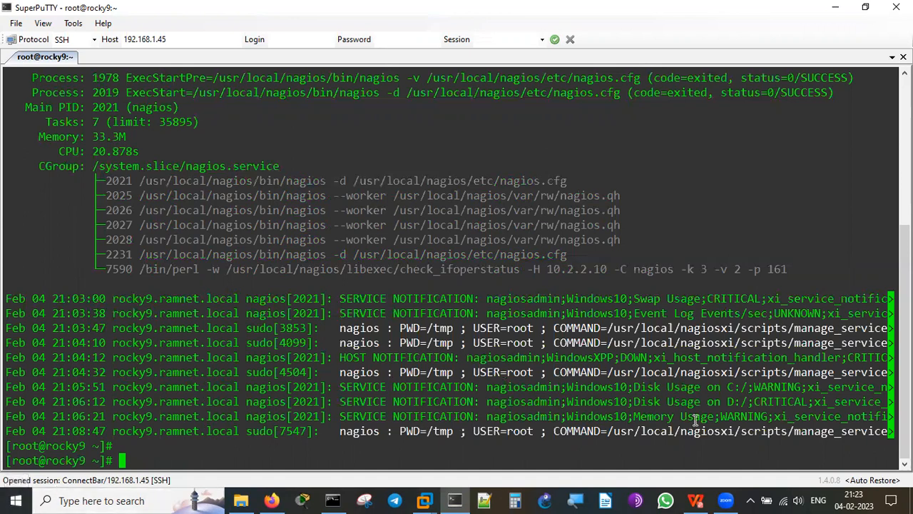
{"action": "left_click", "coordinate": [272, 499]}
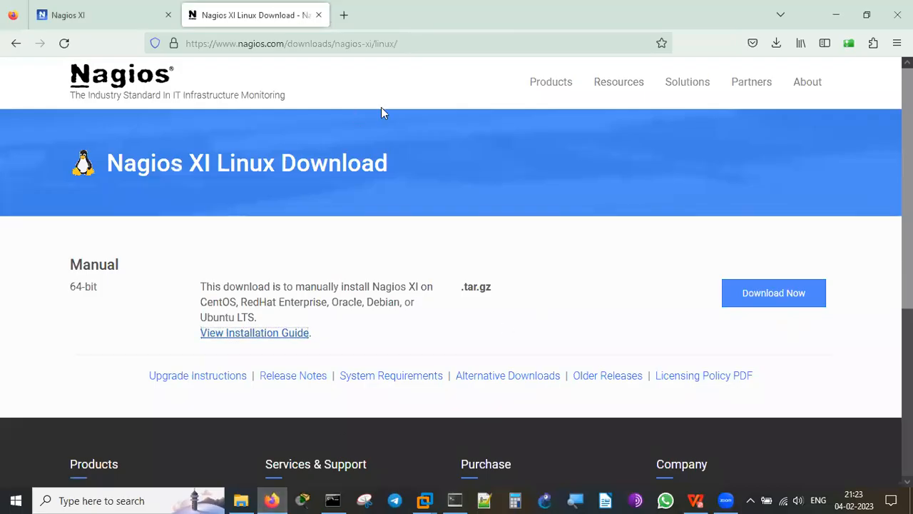
Close the Linux Download tab, leaving the Home Dashboard showing 2 hosts up, 4 down.
{"action": "left_click", "coordinate": [318, 15]}
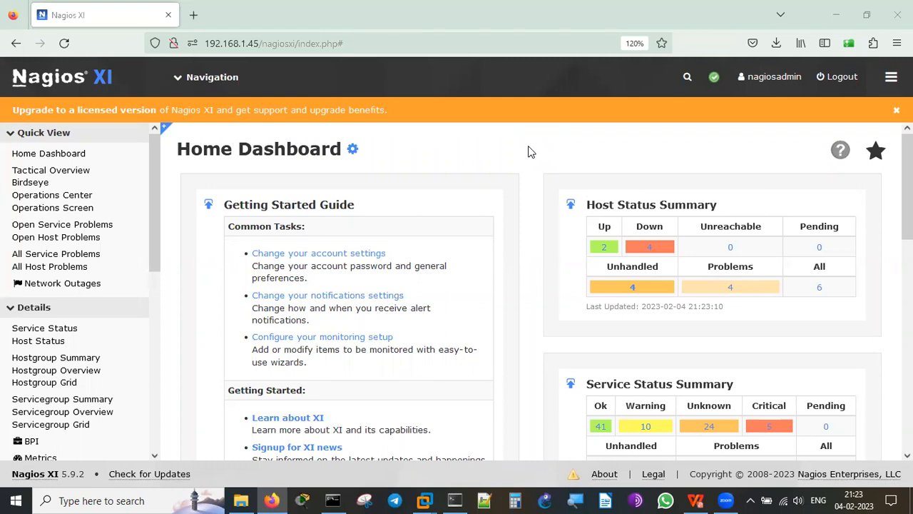
Highlight the server IP's last part and the .php extension in the address, then log out.
{"action": "left_click_drag", "start_coordinate": [206, 46], "coordinate": [216, 49]}
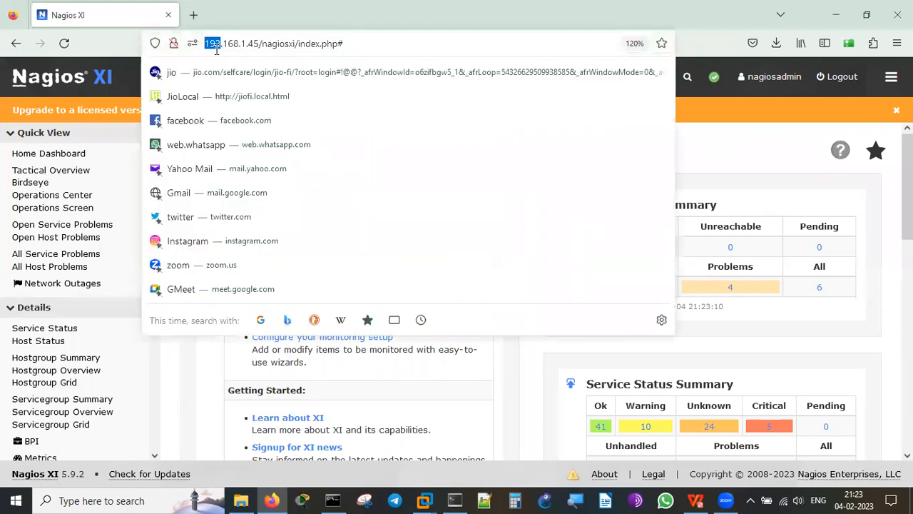
{"action": "double_click", "coordinate": [252, 44]}
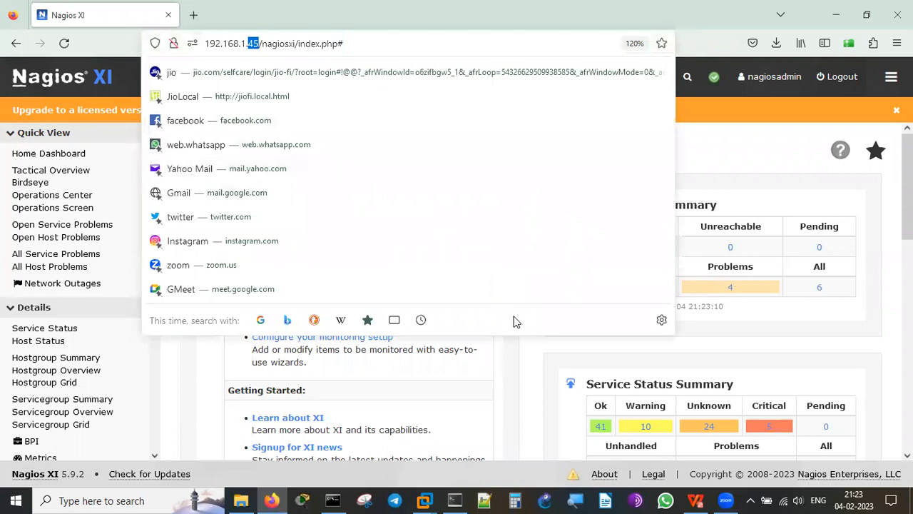
{"action": "left_click", "coordinate": [528, 379]}
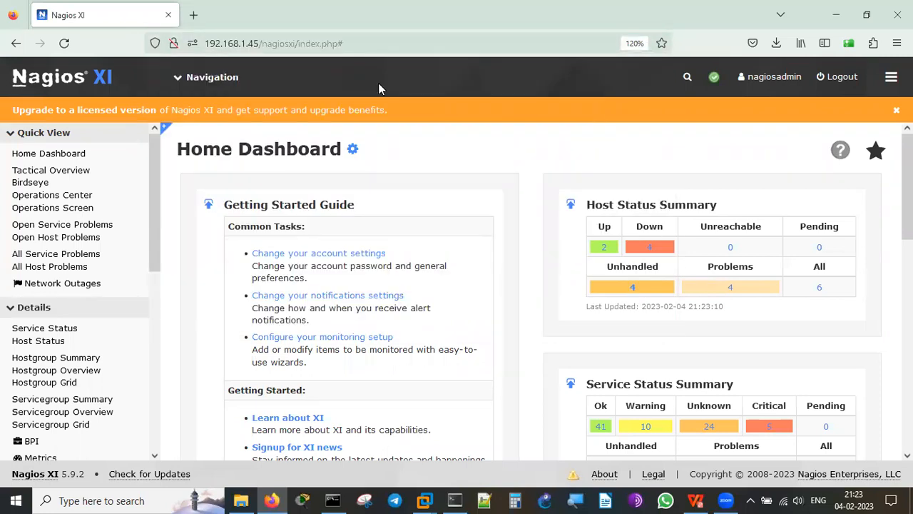
{"action": "double_click", "coordinate": [332, 44]}
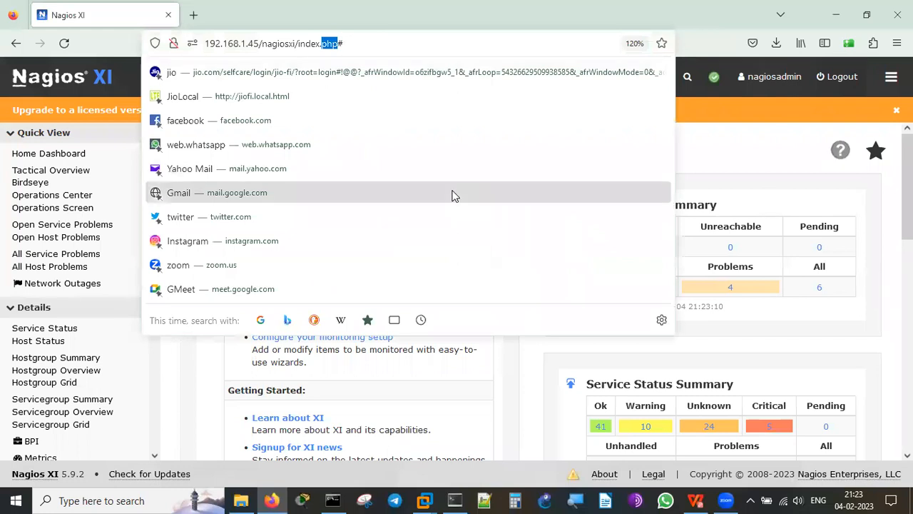
{"action": "left_click", "coordinate": [759, 136]}
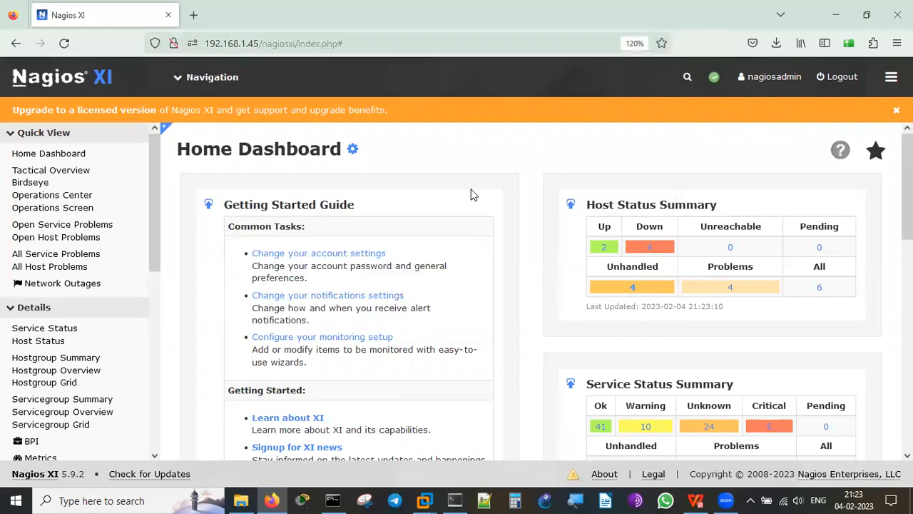
{"action": "left_click", "coordinate": [838, 79]}
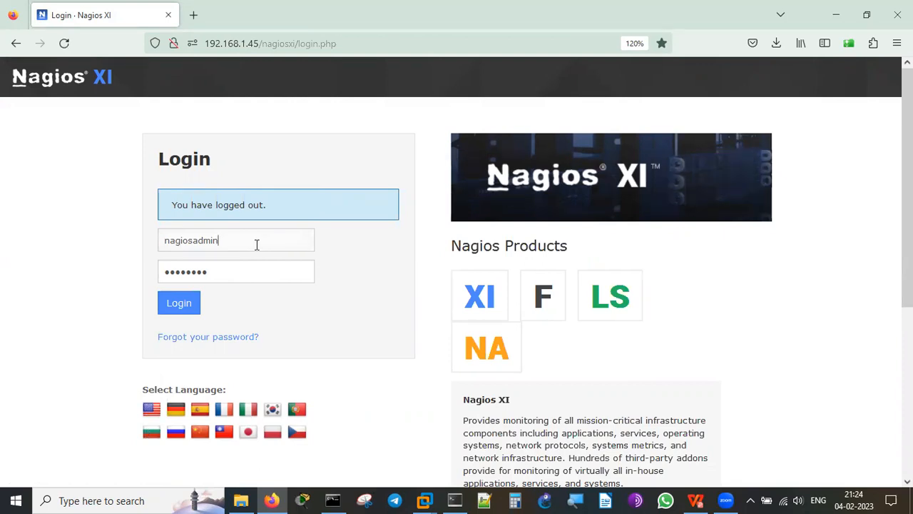
Log in with the saved admin credentials and close the Notices popup.
{"action": "left_click", "coordinate": [178, 304]}
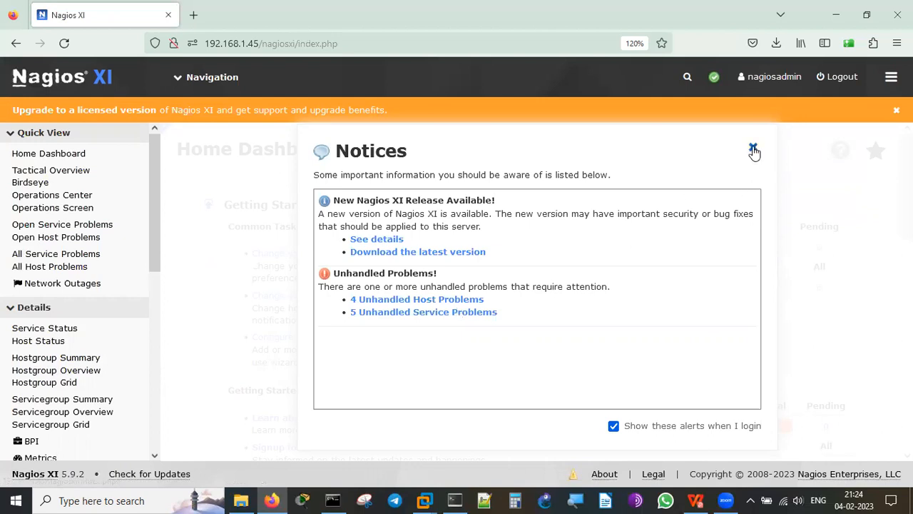
{"action": "left_click", "coordinate": [754, 150]}
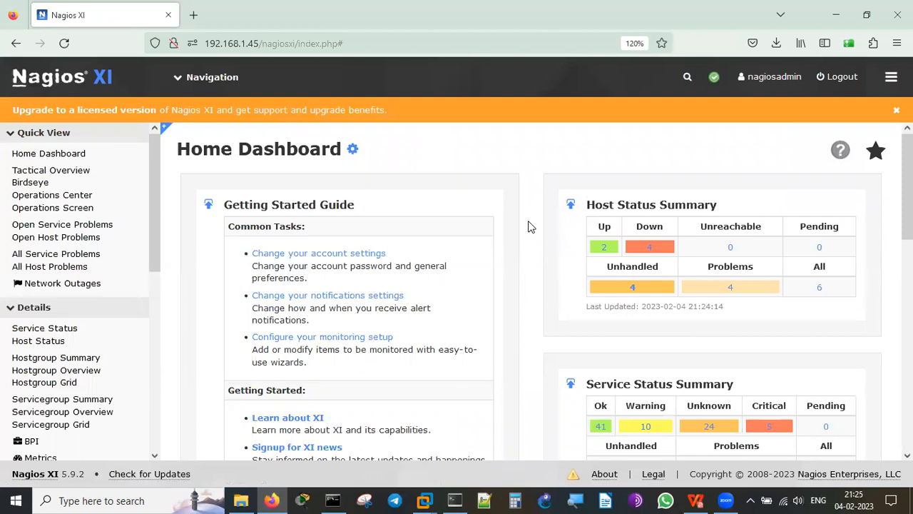
{"action": "scroll", "coordinate": [528, 227], "scroll_direction": "down", "scroll_amount": 5}
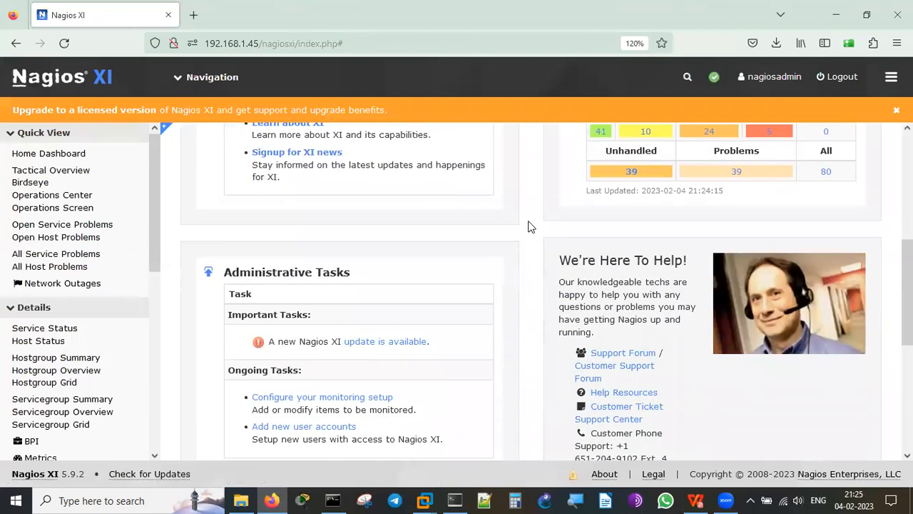
{"action": "scroll", "coordinate": [527, 227], "scroll_direction": "down", "scroll_amount": 5}
{"action": "scroll", "coordinate": [528, 227], "scroll_direction": "up", "scroll_amount": 10}
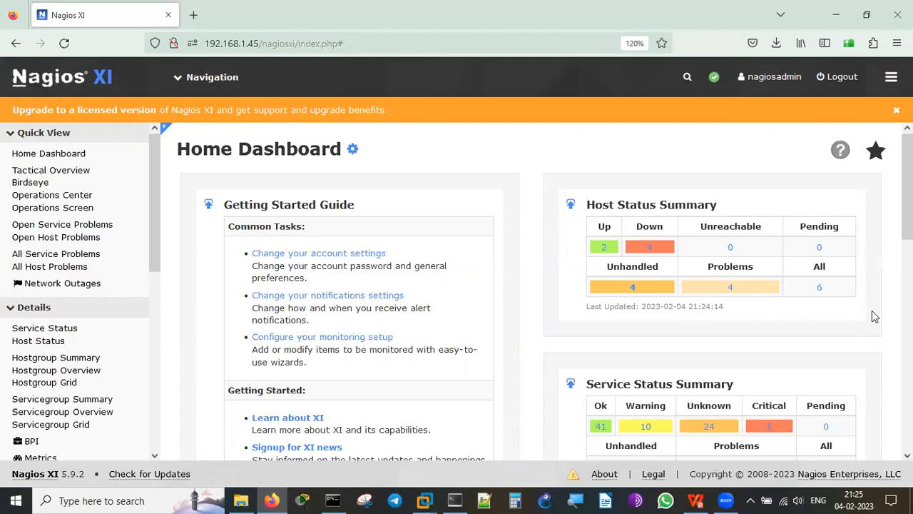
{"action": "scroll", "coordinate": [872, 311], "scroll_direction": "down", "scroll_amount": 3}
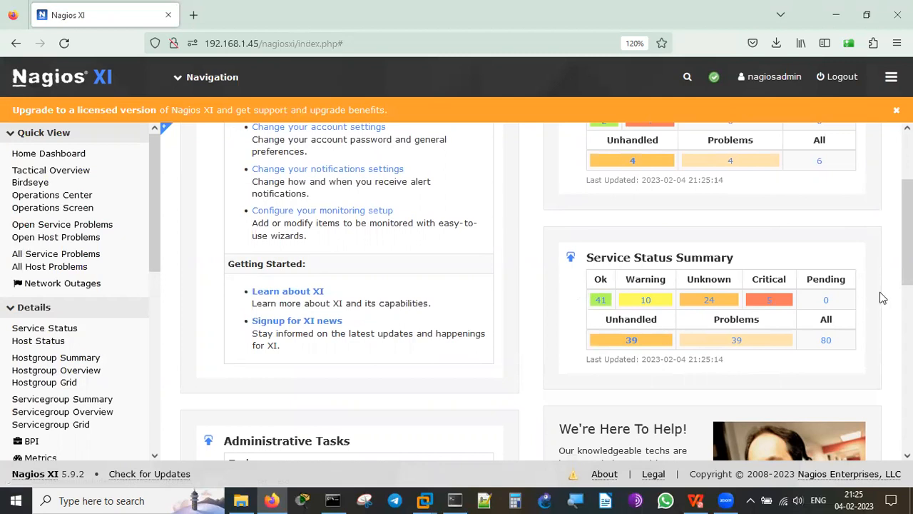
{"action": "scroll", "coordinate": [882, 298], "scroll_direction": "down", "scroll_amount": 3}
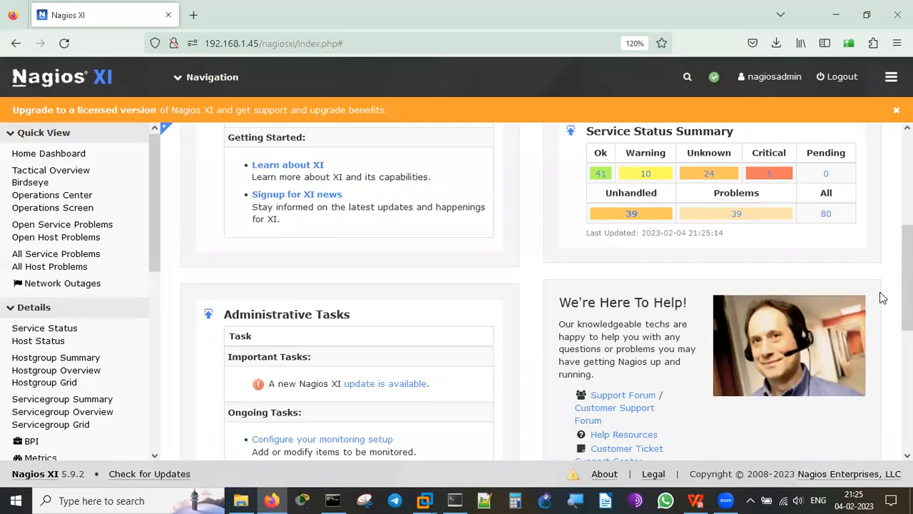
{"action": "scroll", "coordinate": [882, 298], "scroll_direction": "down", "scroll_amount": 7}
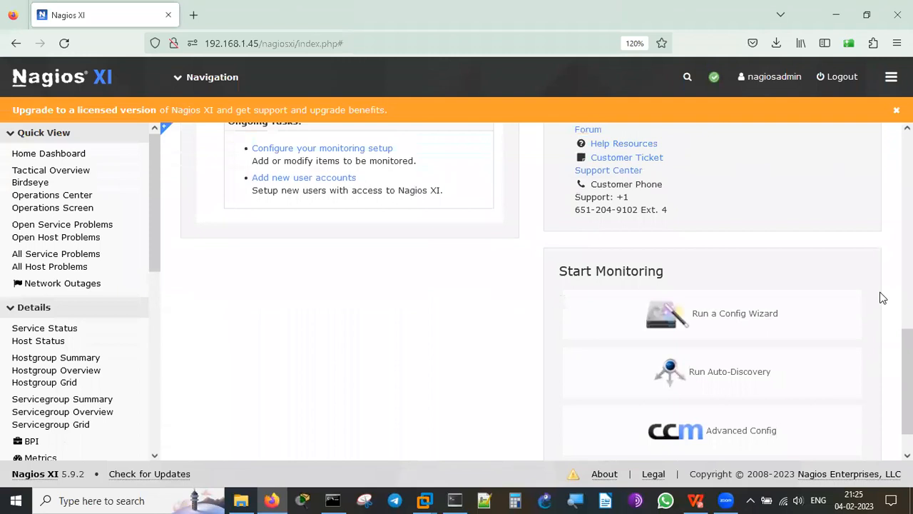
{"action": "scroll", "coordinate": [882, 298], "scroll_direction": "up", "scroll_amount": 9}
{"action": "scroll", "coordinate": [883, 298], "scroll_direction": "up", "scroll_amount": 2}
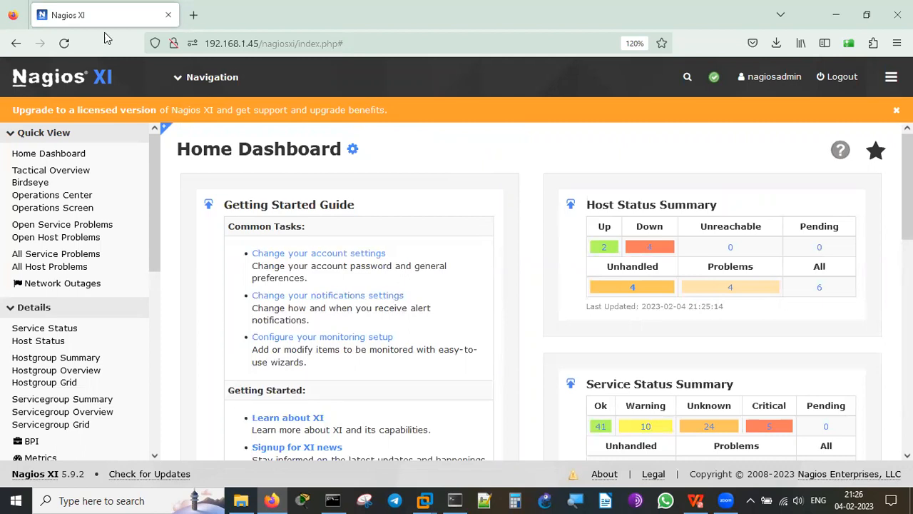
{"action": "left_click", "coordinate": [180, 80]}
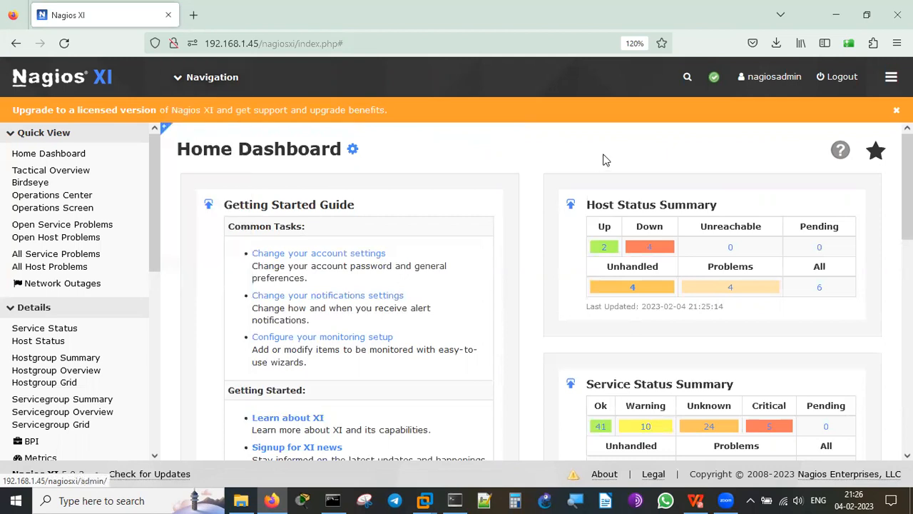
Open the nagiosadmin account information page and scroll through it.
{"action": "left_click", "coordinate": [775, 79]}
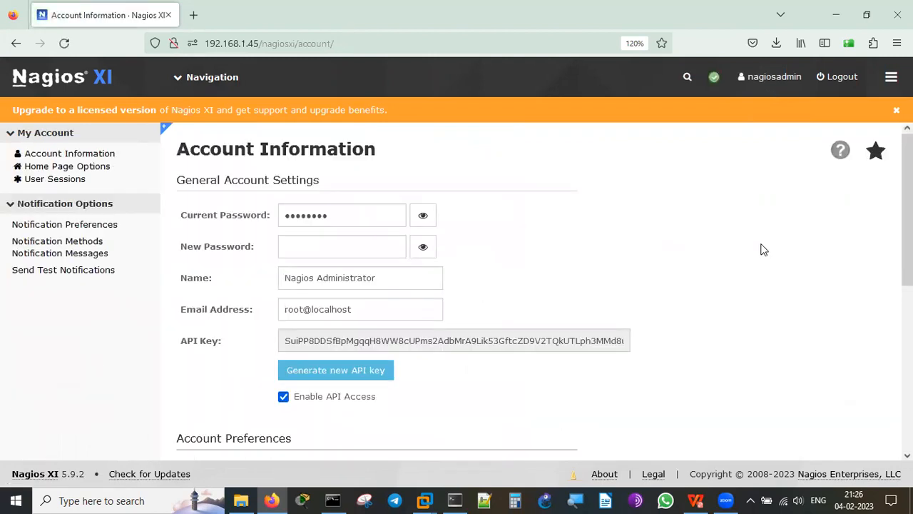
{"action": "scroll", "coordinate": [760, 249], "scroll_direction": "down", "scroll_amount": 5}
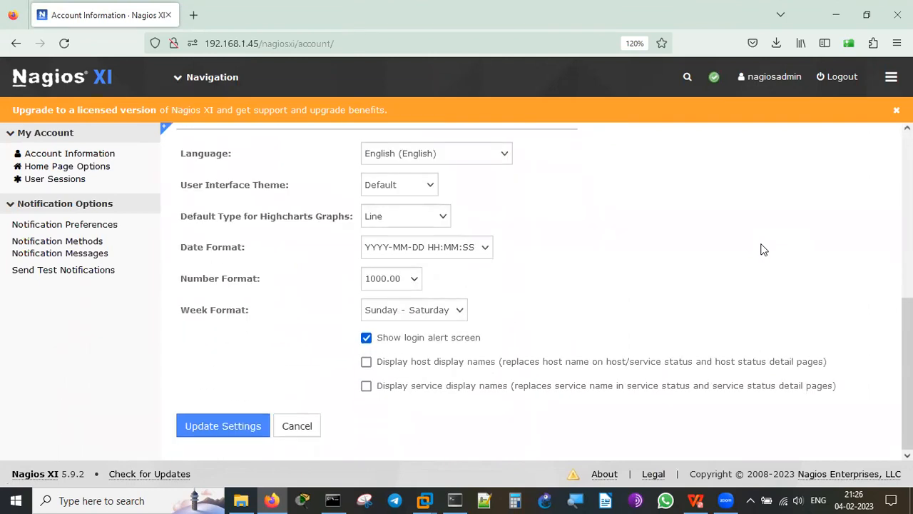
{"action": "scroll", "coordinate": [760, 249], "scroll_direction": "up", "scroll_amount": 5}
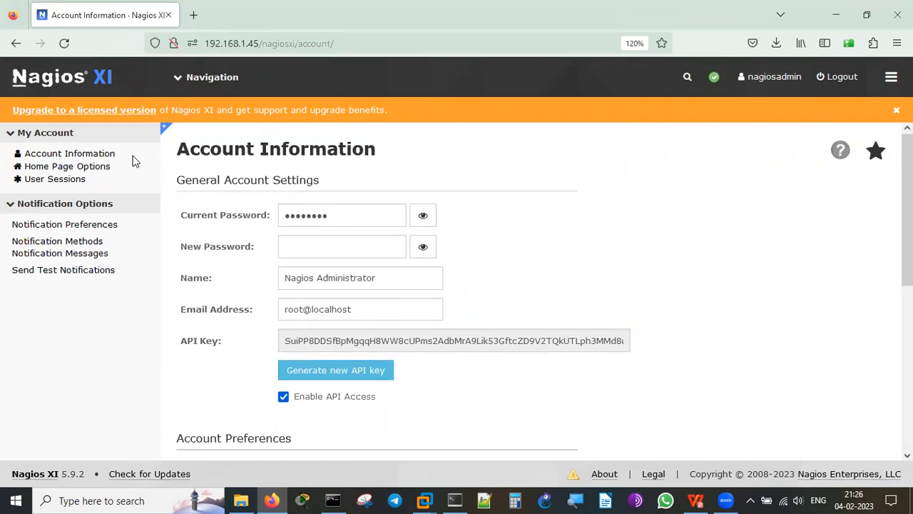
View Home Page Options, then the User Sessions list, highlighting the last-active minutes.
{"action": "left_click", "coordinate": [93, 169]}
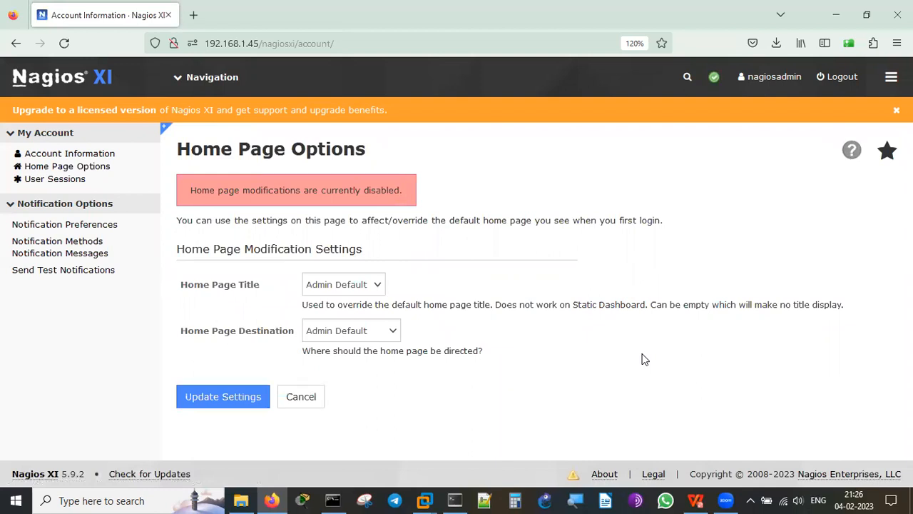
{"action": "left_click", "coordinate": [84, 180]}
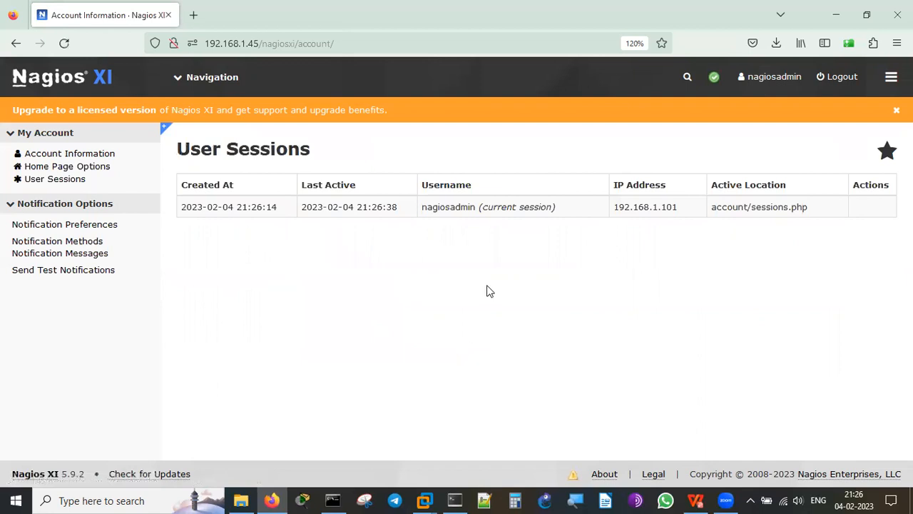
{"action": "double_click", "coordinate": [377, 213]}
{"action": "left_click", "coordinate": [650, 206]}
Review Notification Preferences, then the SMS options under Notification Methods.
{"action": "left_click", "coordinate": [107, 225]}
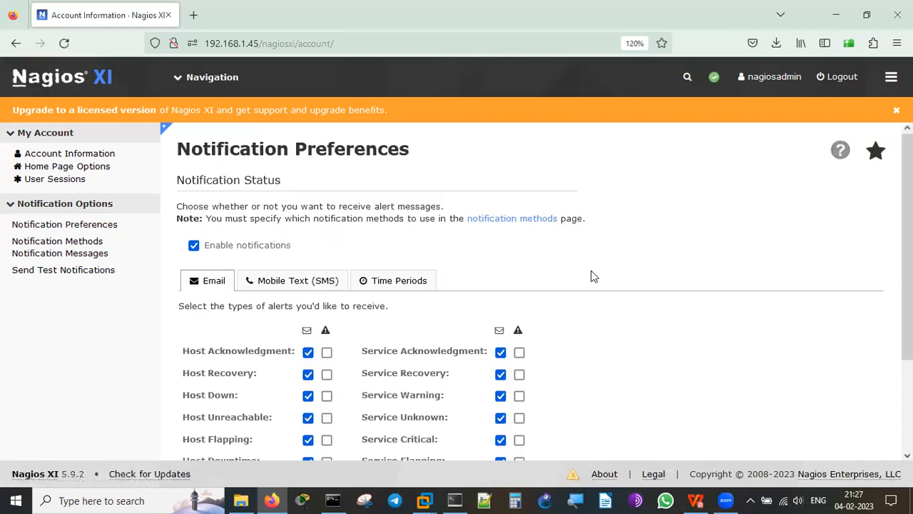
{"action": "scroll", "coordinate": [700, 368], "scroll_direction": "down", "scroll_amount": 3}
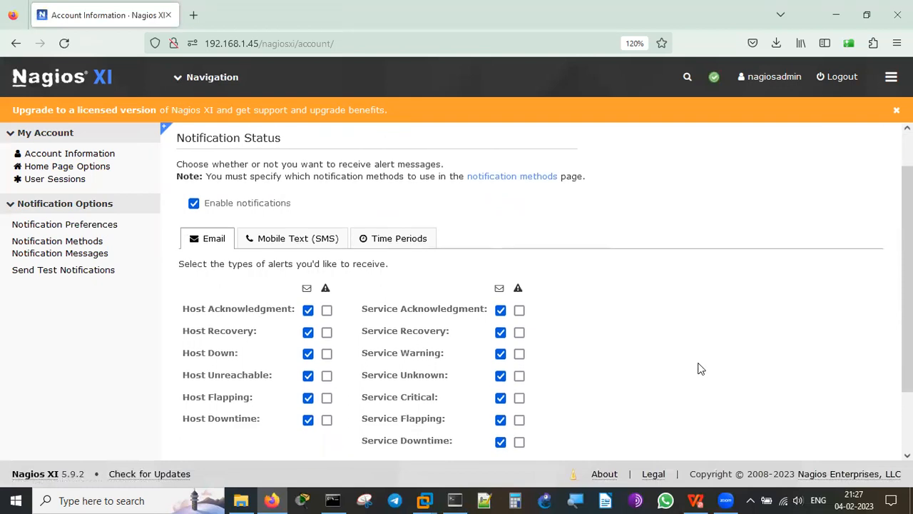
{"action": "scroll", "coordinate": [700, 368], "scroll_direction": "up", "scroll_amount": 3}
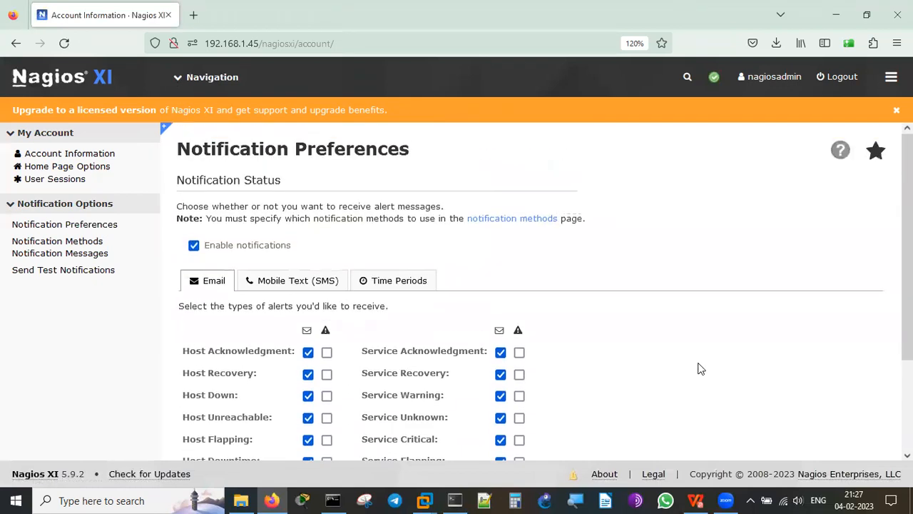
{"action": "left_click", "coordinate": [87, 243]}
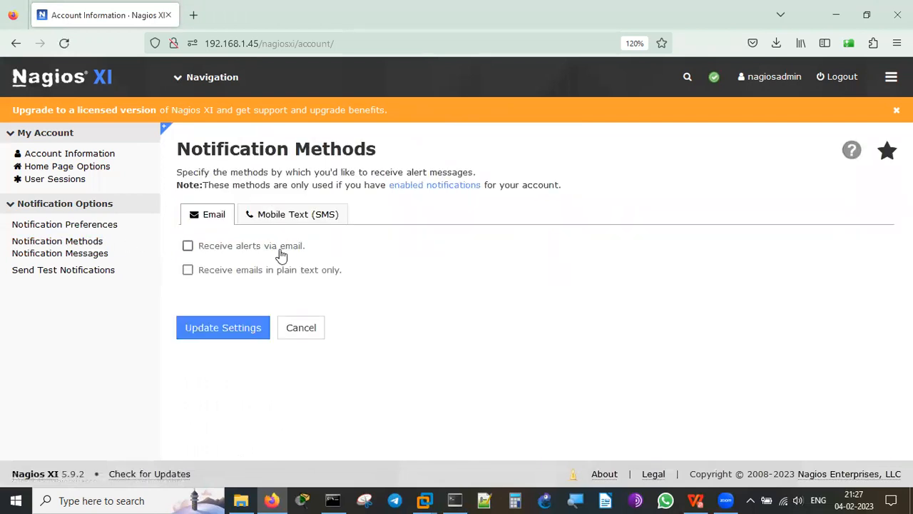
{"action": "left_click", "coordinate": [275, 218]}
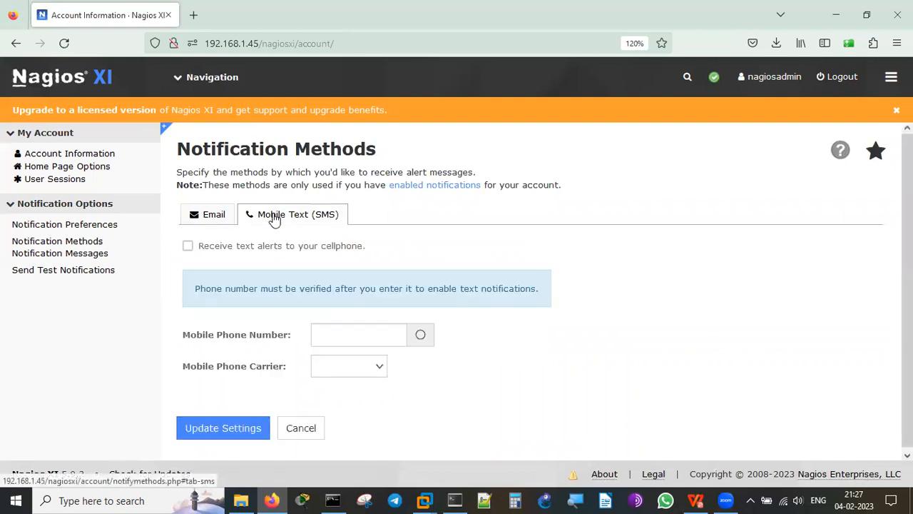
Browse the Notification Messages templates, then the Send Test Notifications page's target email.
{"action": "left_click", "coordinate": [64, 258]}
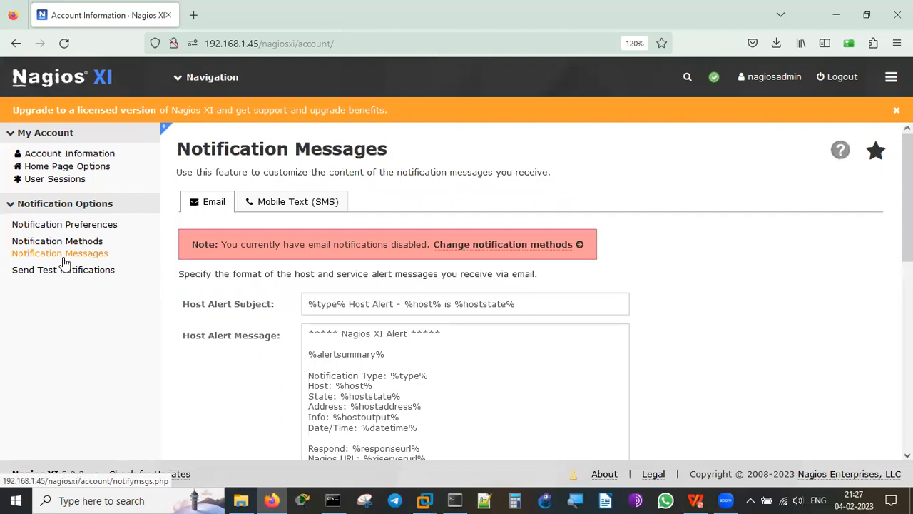
{"action": "scroll", "coordinate": [744, 321], "scroll_direction": "down", "scroll_amount": 2}
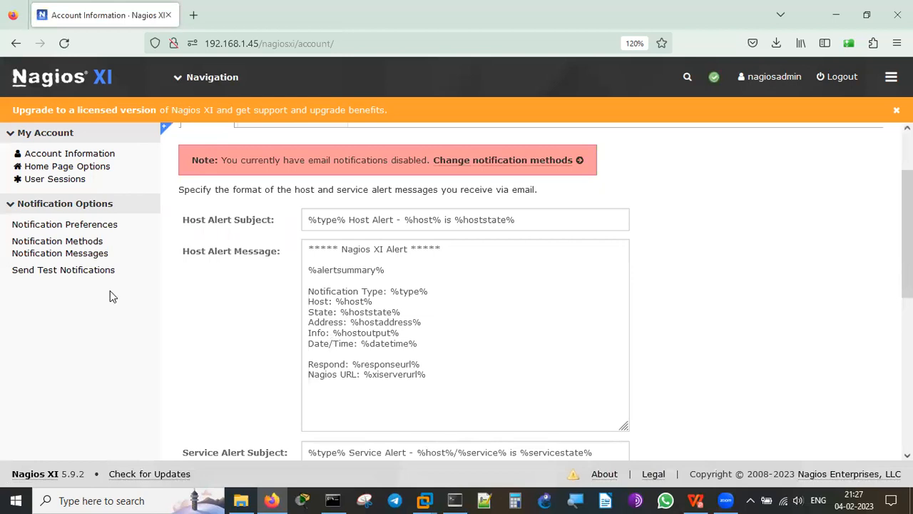
{"action": "left_click", "coordinate": [97, 272]}
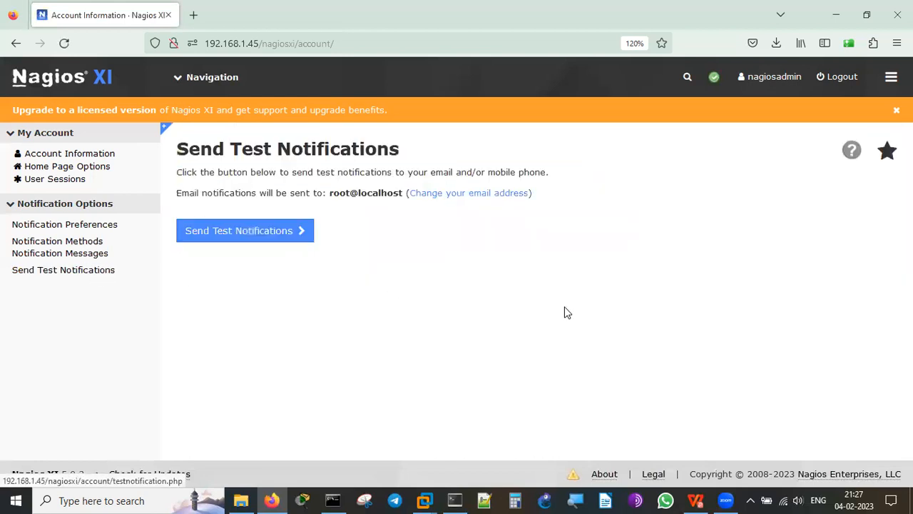
{"action": "double_click", "coordinate": [361, 196]}
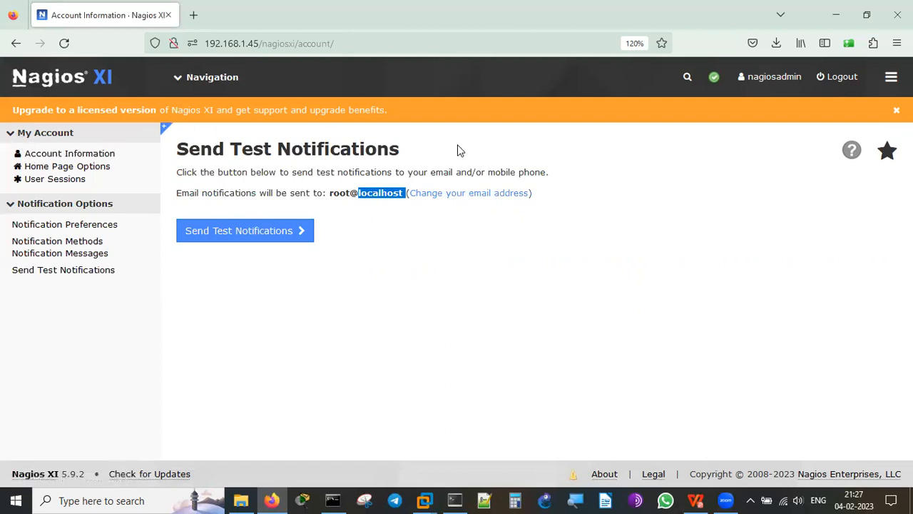
Go to the Home dashboard, then load the Tactical Overview from Views and scroll through it.
{"action": "left_click", "coordinate": [178, 79]}
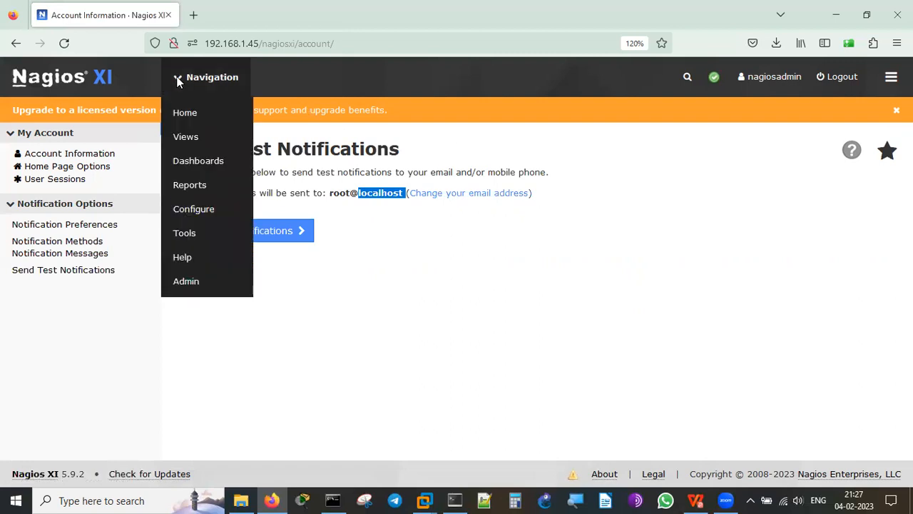
{"action": "left_click", "coordinate": [193, 122]}
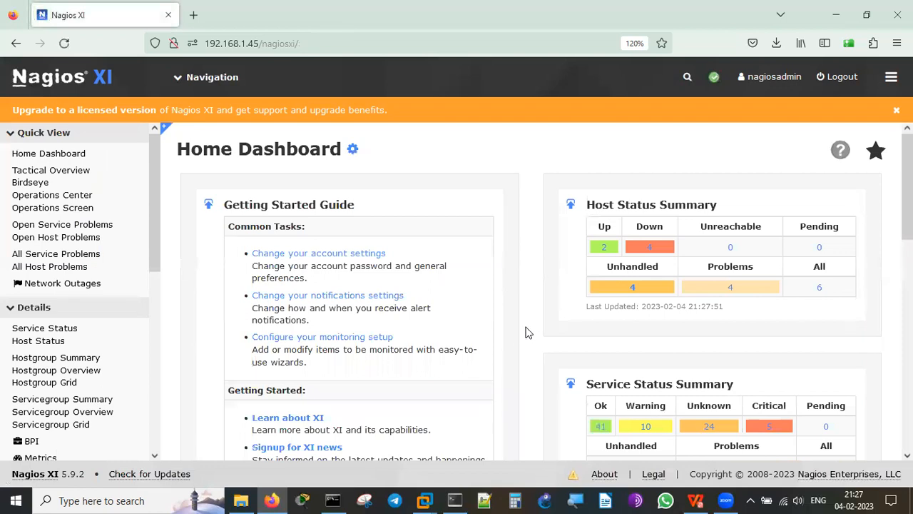
{"action": "mouse_move", "coordinate": [185, 88]}
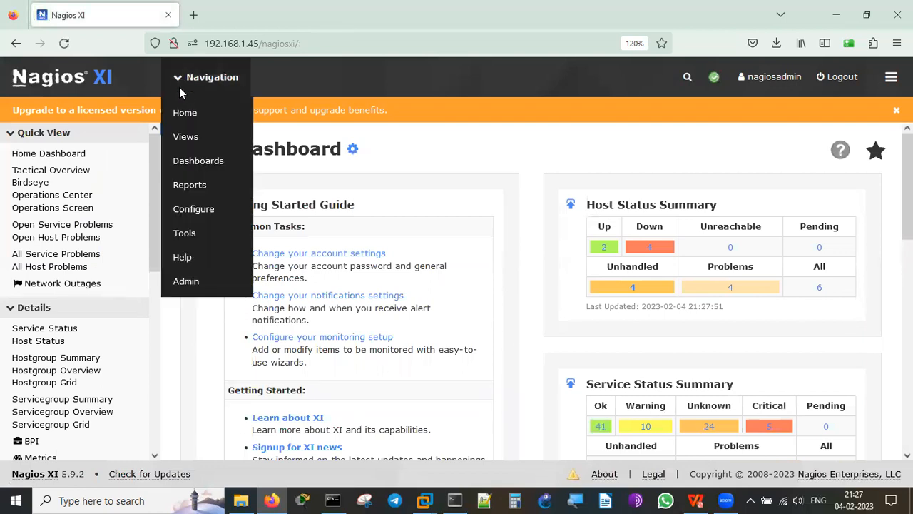
{"action": "left_click", "coordinate": [186, 138]}
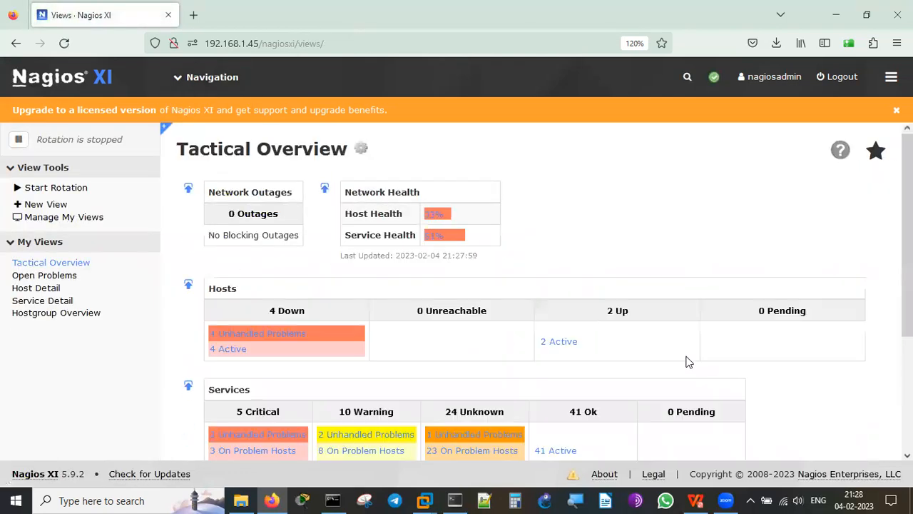
{"action": "scroll", "coordinate": [760, 219], "scroll_direction": "down", "scroll_amount": 3}
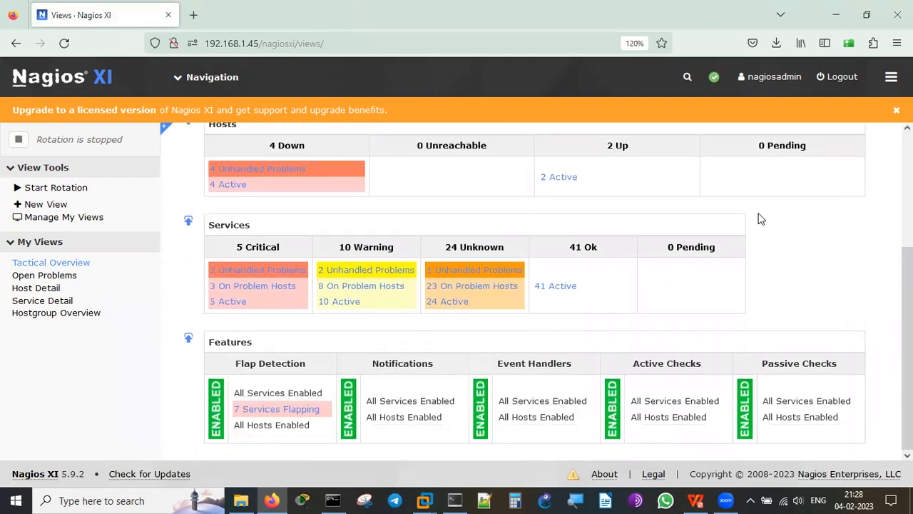
{"action": "scroll", "coordinate": [761, 219], "scroll_direction": "up", "scroll_amount": 3}
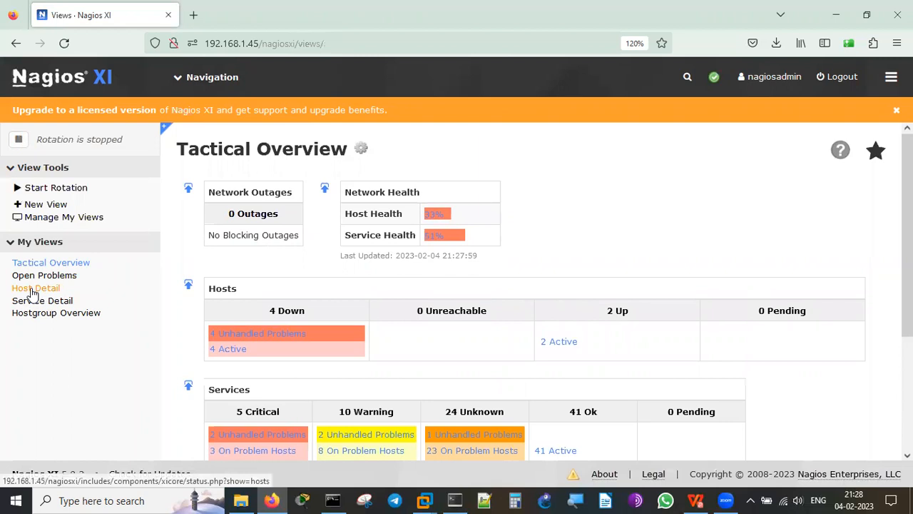
List all six hosts via Host Detail, then open the Windows10 host's status details.
{"action": "left_click", "coordinate": [187, 77]}
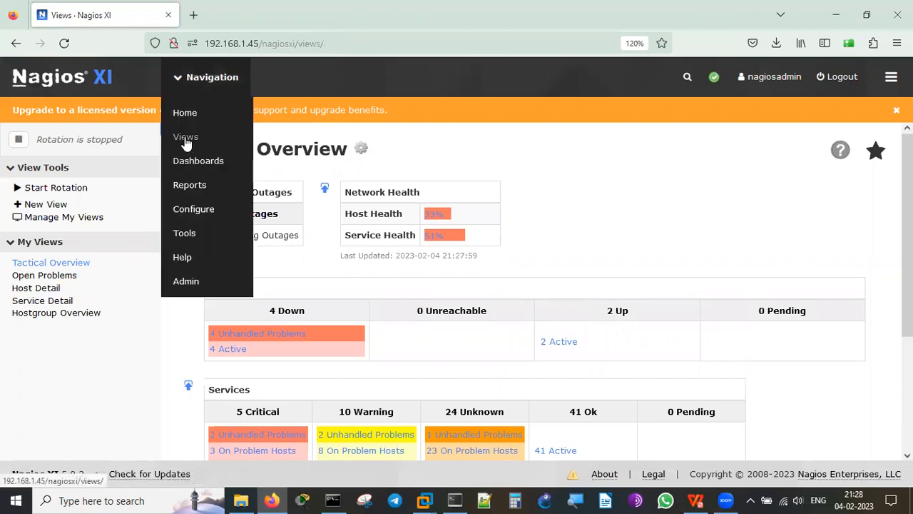
{"action": "left_click", "coordinate": [37, 289]}
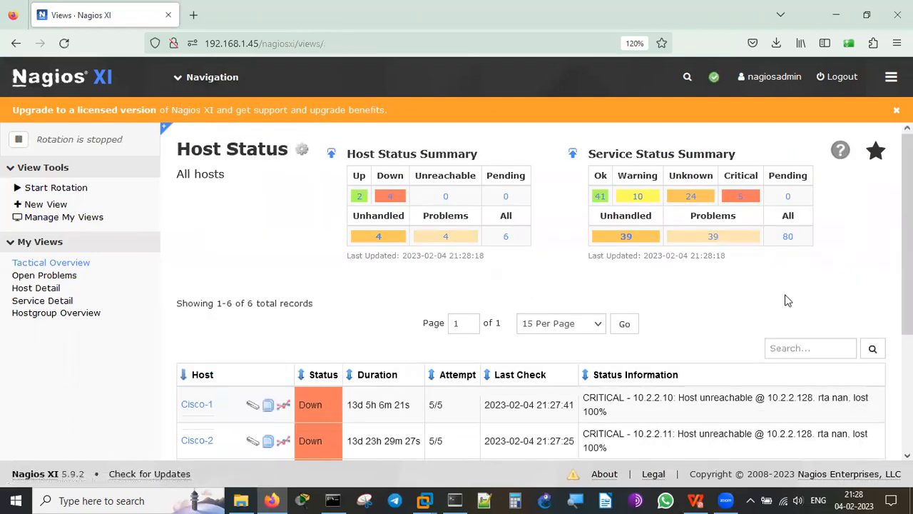
{"action": "scroll", "coordinate": [796, 302], "scroll_direction": "down", "scroll_amount": 2}
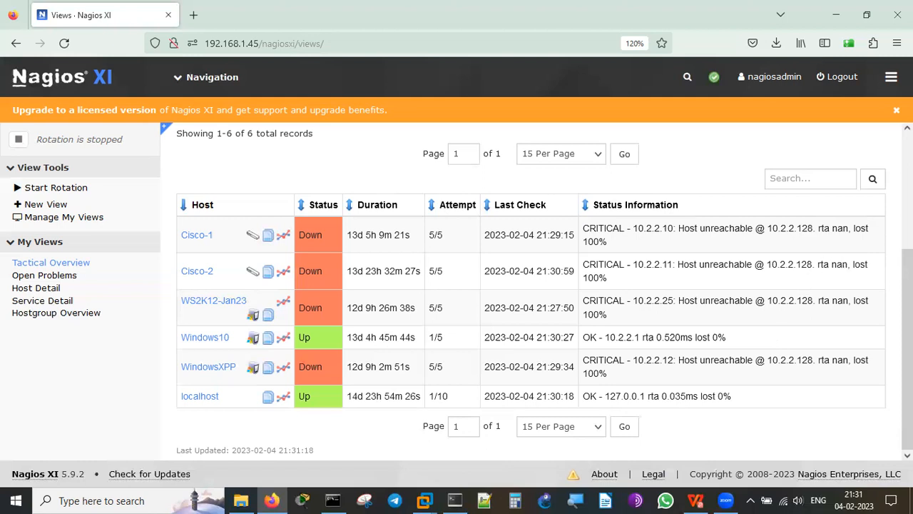
{"action": "scroll", "coordinate": [530, 299], "scroll_direction": "up", "scroll_amount": 3}
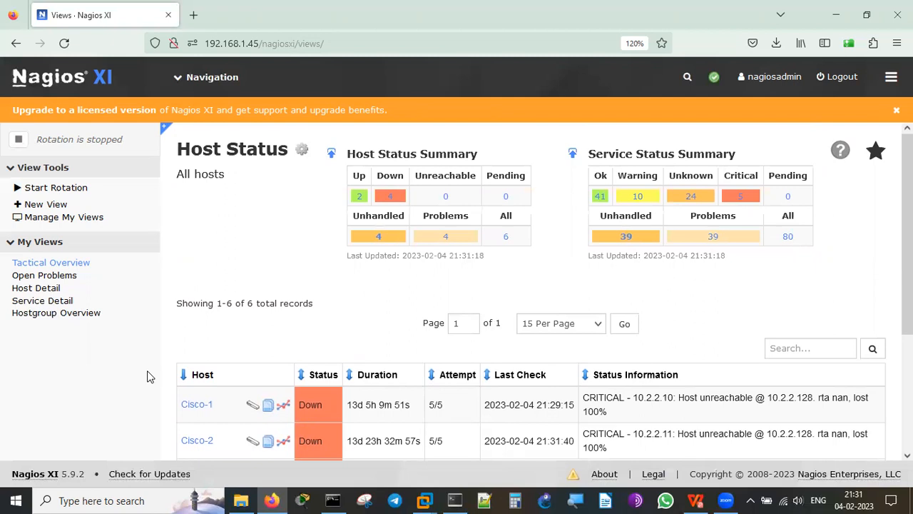
{"action": "scroll", "coordinate": [419, 300], "scroll_direction": "down", "scroll_amount": 5}
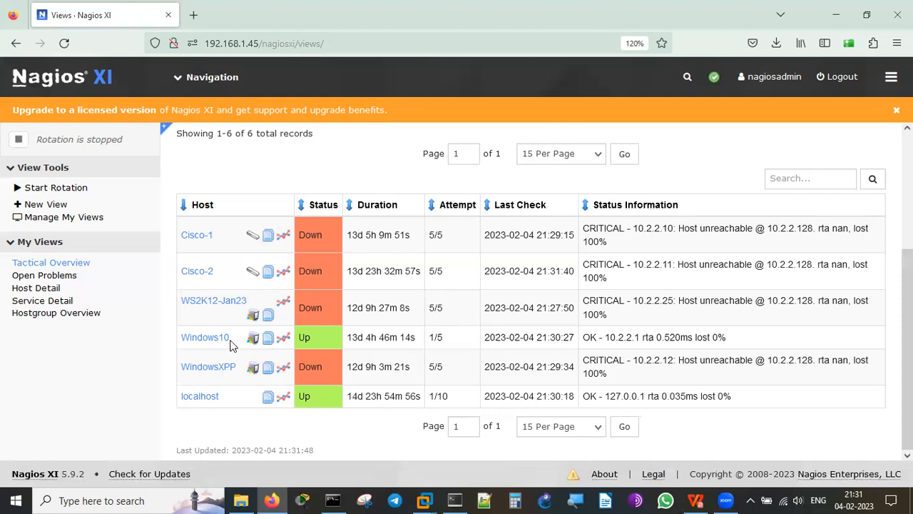
{"action": "left_click", "coordinate": [207, 338]}
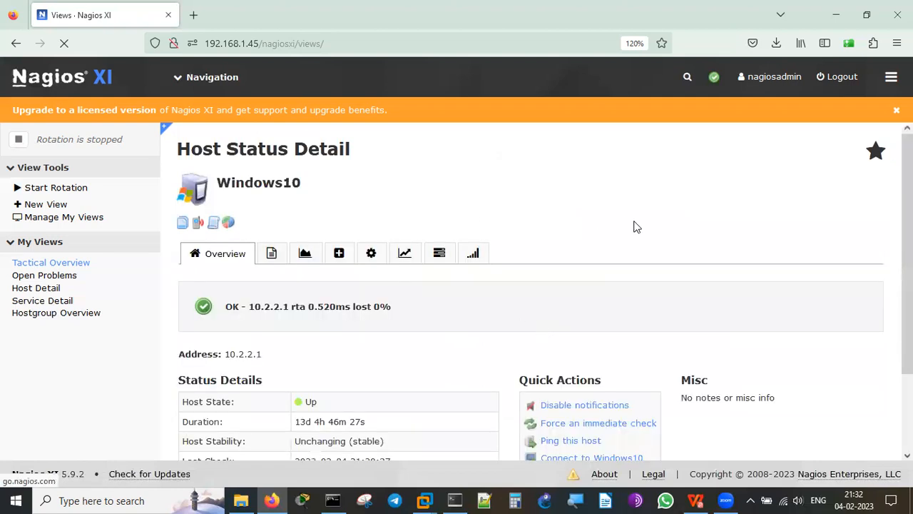
Highlight the Windows10 host's stable state and its 21:30:27 last and 21:35:27 next check times.
{"action": "scroll", "coordinate": [637, 227], "scroll_direction": "down", "scroll_amount": 2}
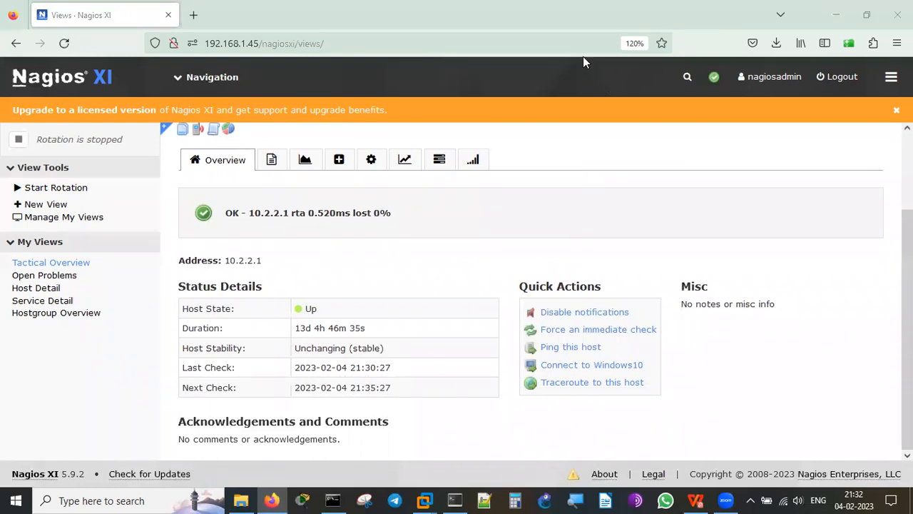
{"action": "left_click_drag", "start_coordinate": [319, 305], "coordinate": [365, 273]}
{"action": "left_click_drag", "start_coordinate": [381, 317], "coordinate": [426, 287]}
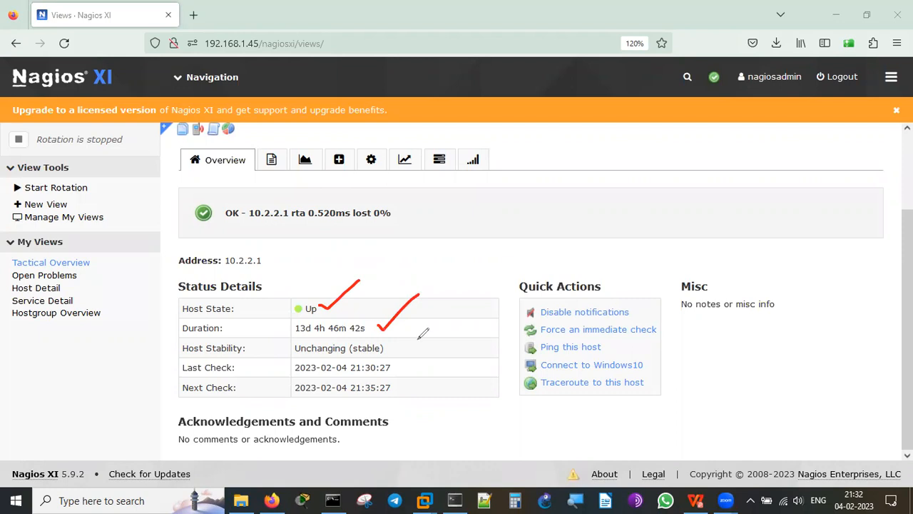
{"action": "left_click_drag", "start_coordinate": [399, 348], "coordinate": [432, 326]}
{"action": "left_click_drag", "start_coordinate": [397, 372], "coordinate": [430, 348]}
{"action": "left_click_drag", "start_coordinate": [382, 391], "coordinate": [431, 368]}
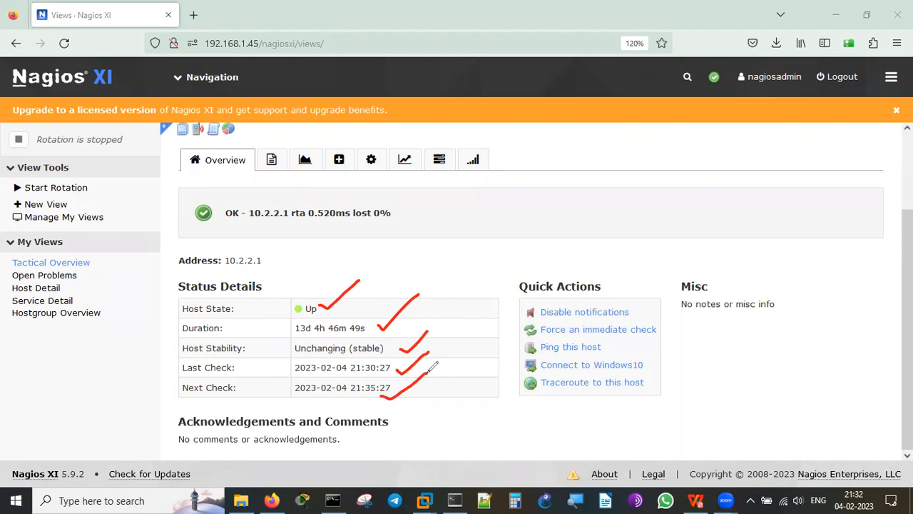
{"action": "mouse_move", "coordinate": [644, 283]}
{"action": "left_mouse_down"}
{"action": "mouse_move", "coordinate": [497, 288]}
{"action": "mouse_move", "coordinate": [646, 308]}
{"action": "mouse_move", "coordinate": [592, 270]}
{"action": "left_mouse_up"}
{"action": "mouse_move", "coordinate": [668, 315]}
{"action": "left_mouse_down"}
{"action": "mouse_move", "coordinate": [597, 311]}
{"action": "mouse_move", "coordinate": [605, 350]}
{"action": "mouse_move", "coordinate": [657, 314]}
{"action": "mouse_move", "coordinate": [663, 296]}
{"action": "left_mouse_up"}
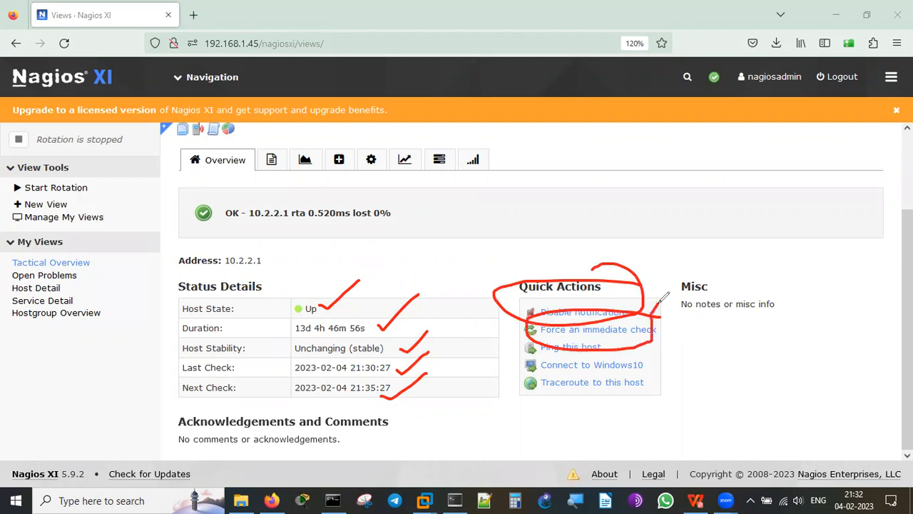
{"action": "left_click", "coordinate": [573, 124]}
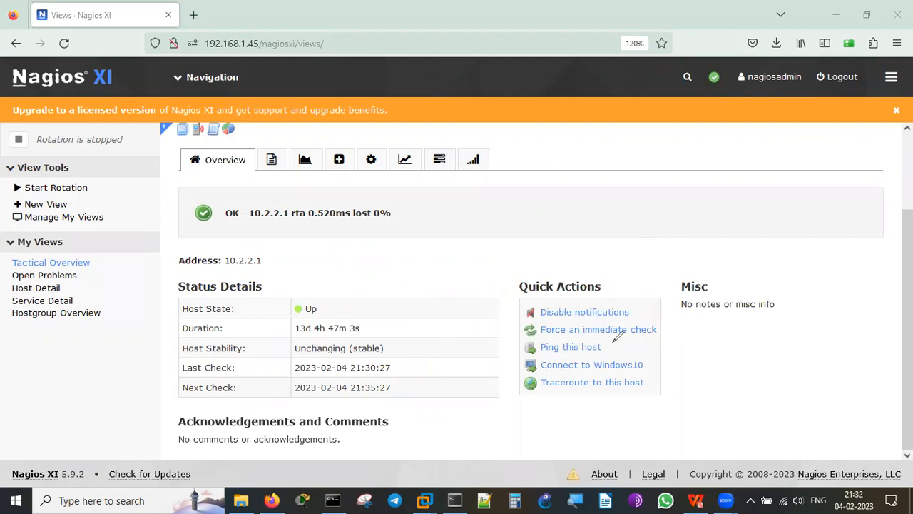
{"action": "mouse_move", "coordinate": [610, 345]}
{"action": "left_mouse_down"}
{"action": "mouse_move", "coordinate": [667, 349]}
{"action": "mouse_move", "coordinate": [686, 337]}
{"action": "left_mouse_up"}
{"action": "left_click_drag", "start_coordinate": [666, 371], "coordinate": [703, 350]}
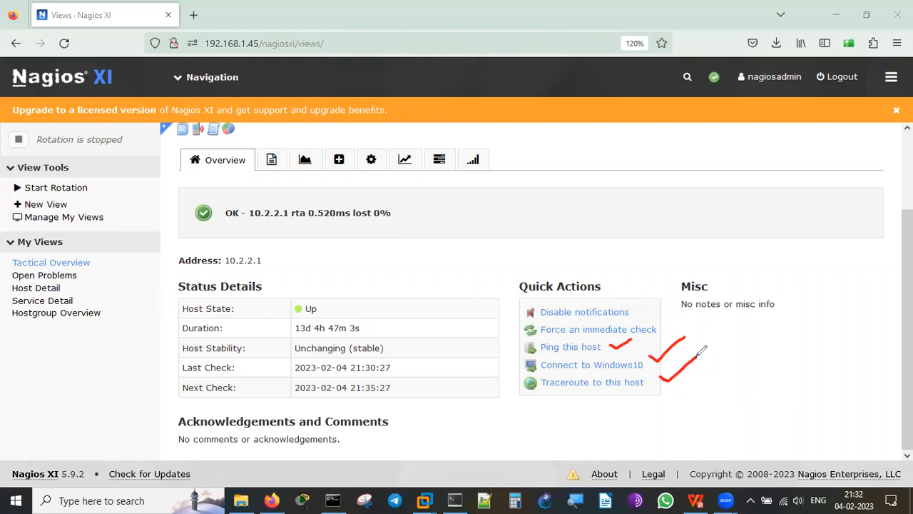
{"action": "left_click", "coordinate": [638, 112]}
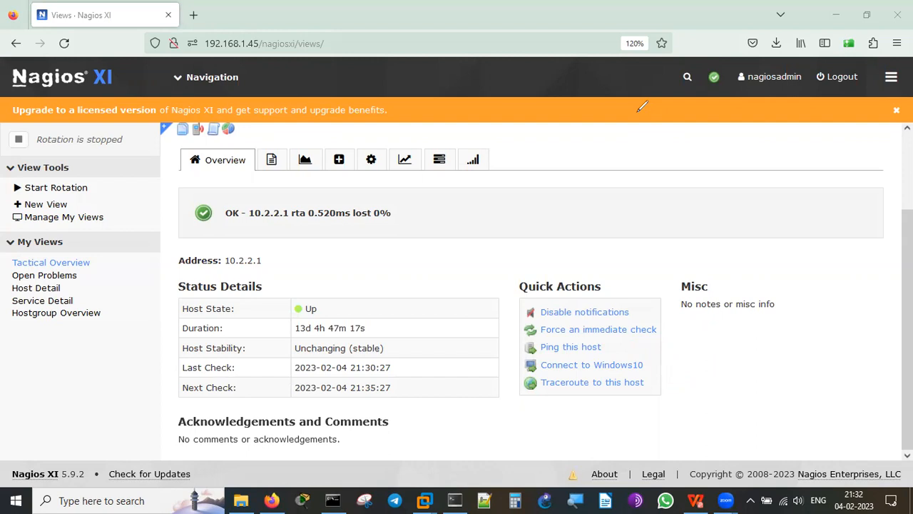
{"action": "left_click", "coordinate": [556, 347]}
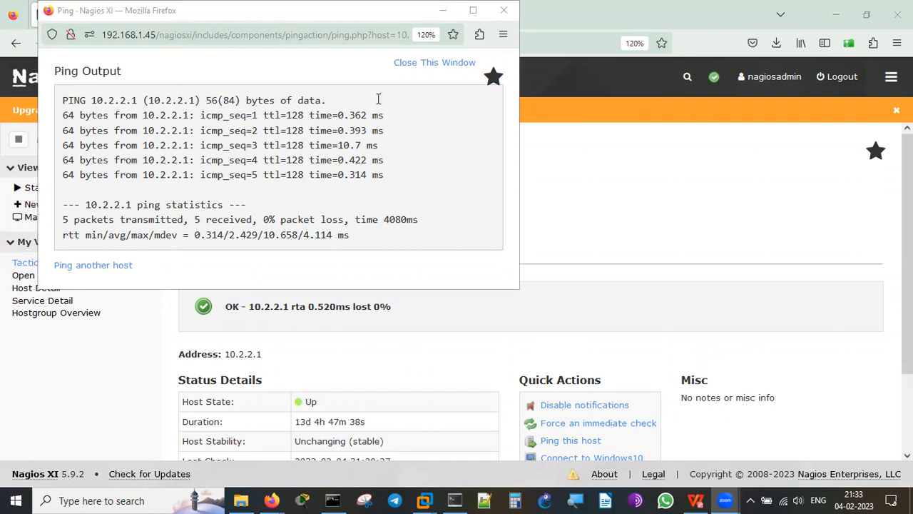
{"action": "left_click", "coordinate": [417, 70]}
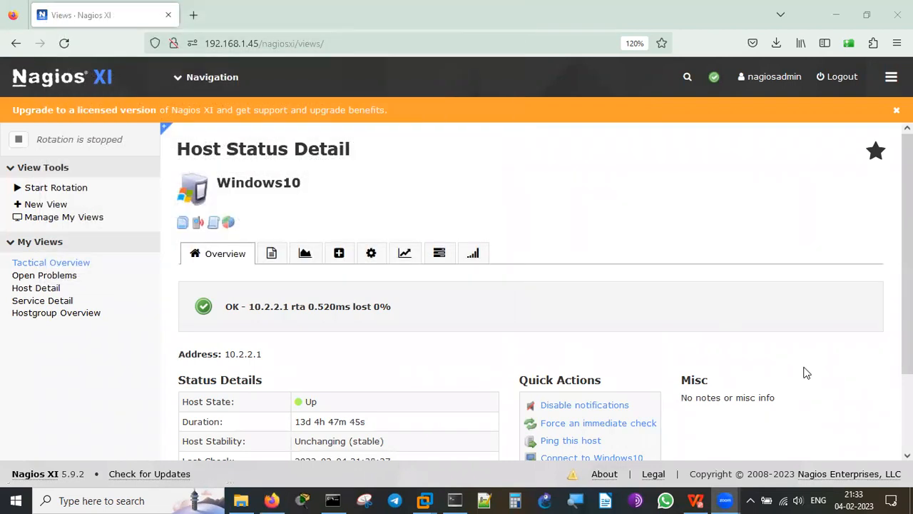
Force an immediate check of Windows10 from Quick Actions.
{"action": "scroll", "coordinate": [806, 372], "scroll_direction": "down", "scroll_amount": 2}
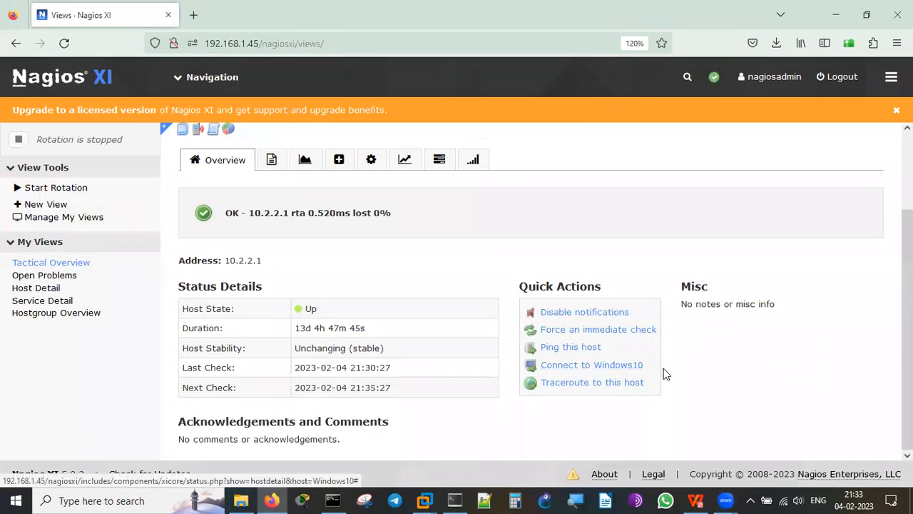
{"action": "left_click", "coordinate": [612, 330]}
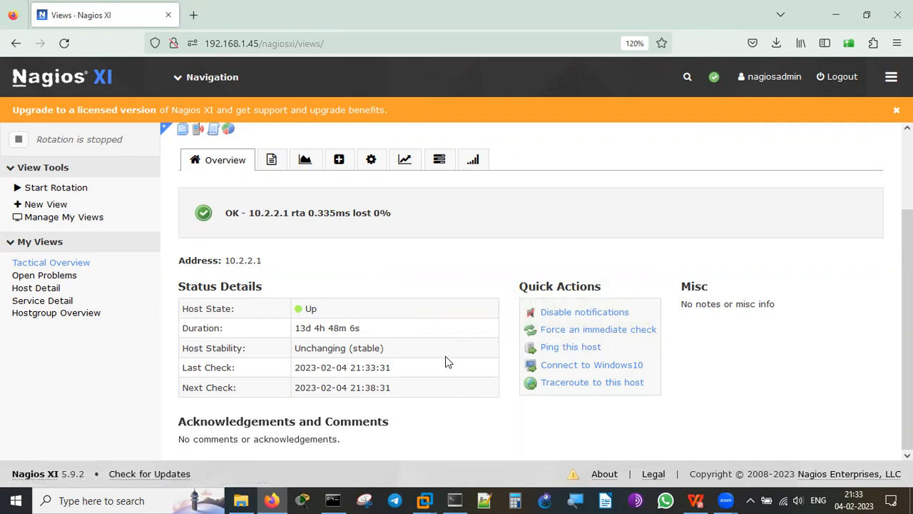
Traceroute to 10.2.2.1, move the popup aside, scroll to hop 30, then close it.
{"action": "left_click", "coordinate": [615, 384]}
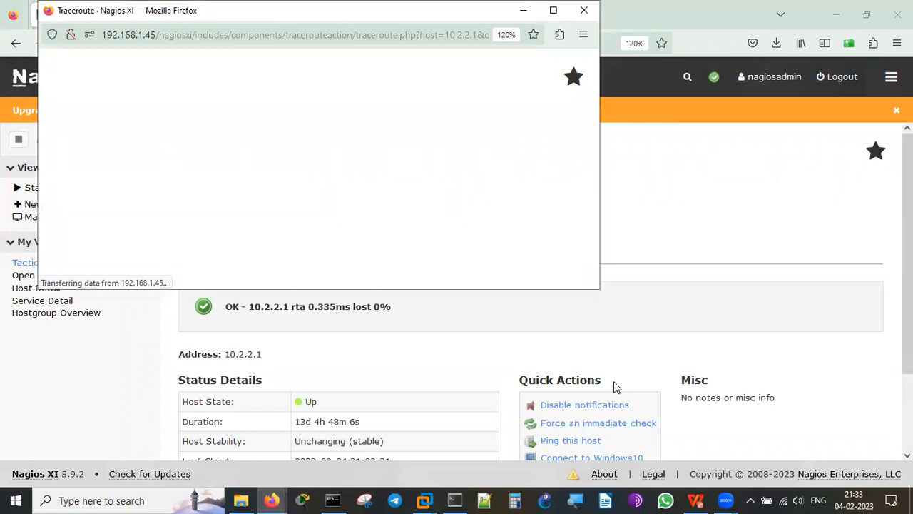
{"action": "left_click_drag", "start_coordinate": [215, 11], "coordinate": [305, 163]}
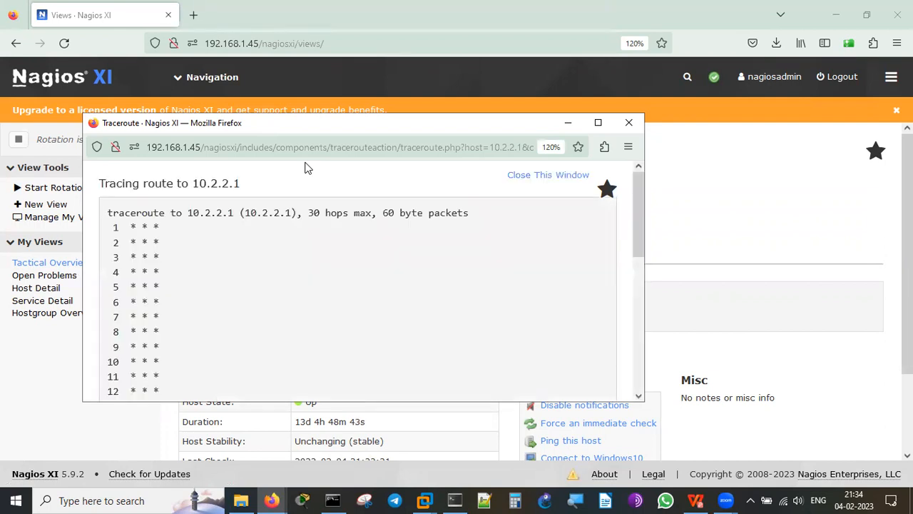
{"action": "left_click_drag", "start_coordinate": [637, 235], "coordinate": [634, 371]}
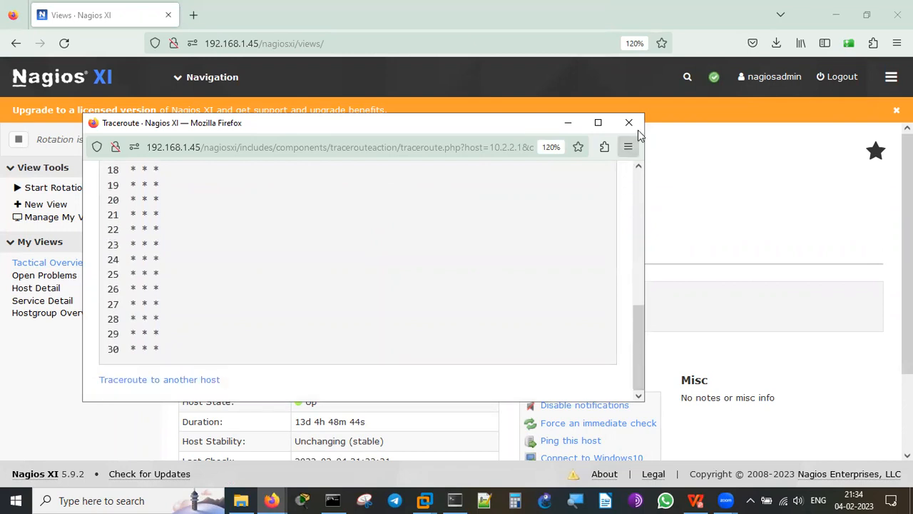
{"action": "left_click", "coordinate": [637, 127]}
Scroll down the Windows10 Host Status Detail page.
{"action": "scroll", "coordinate": [741, 256], "scroll_direction": "down", "scroll_amount": 3}
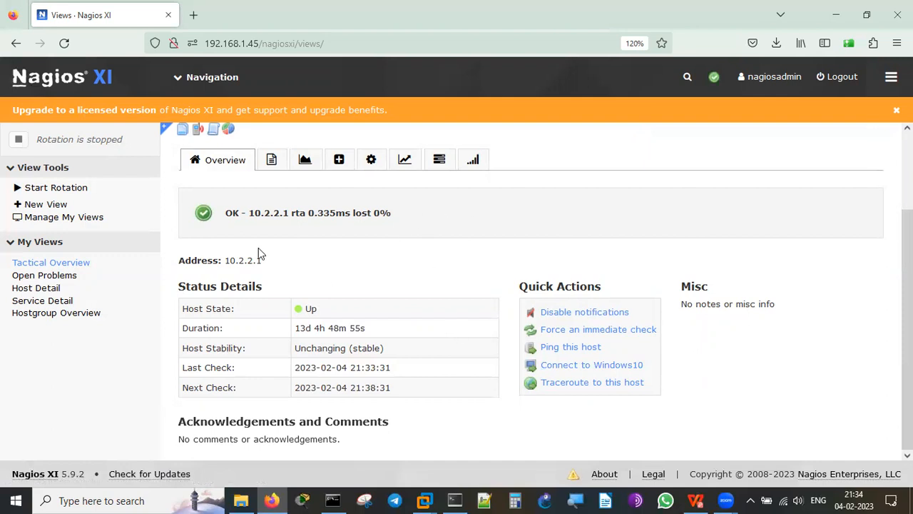
List Windows10's services and highlight Memory Usage's Warning, 67% used, available and 15.88 GiB total figures.
{"action": "left_click", "coordinate": [272, 161]}
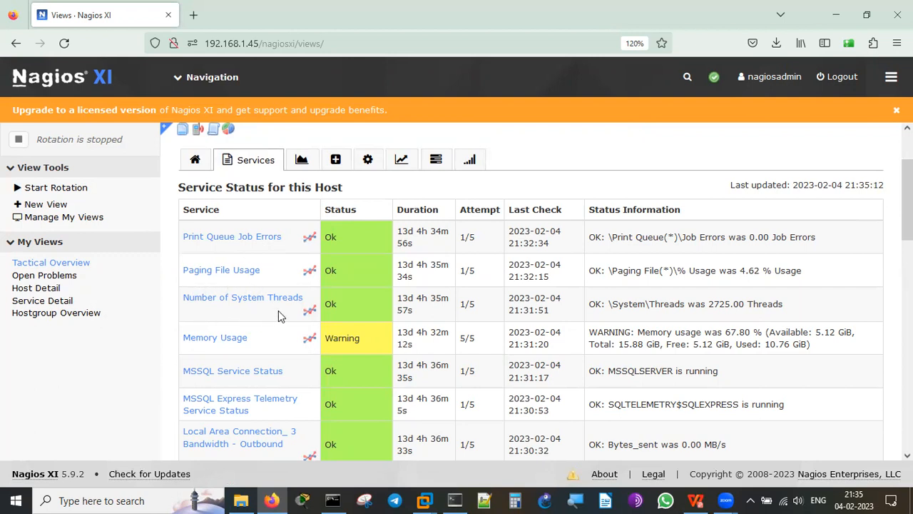
{"action": "double_click", "coordinate": [347, 342]}
{"action": "double_click", "coordinate": [731, 332]}
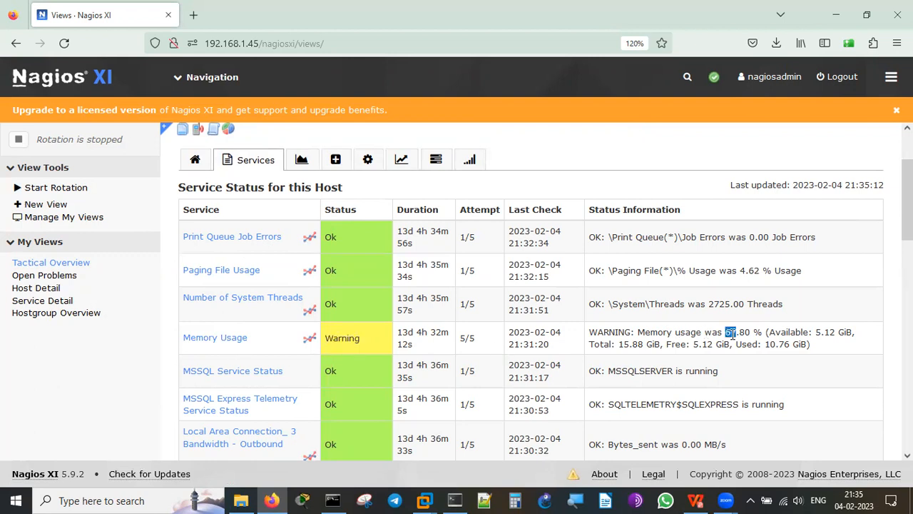
{"action": "double_click", "coordinate": [827, 332]}
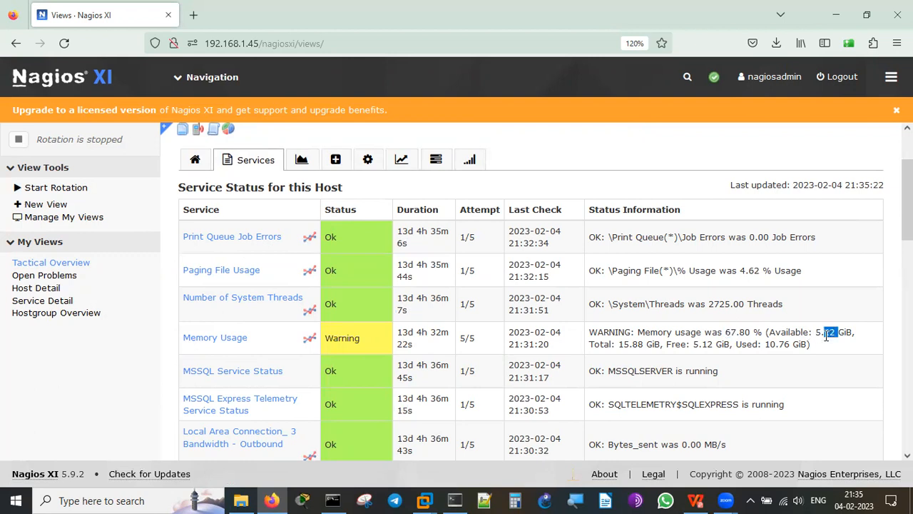
{"action": "double_click", "coordinate": [624, 344]}
{"action": "scroll", "coordinate": [531, 291], "scroll_direction": "down", "scroll_amount": 3}
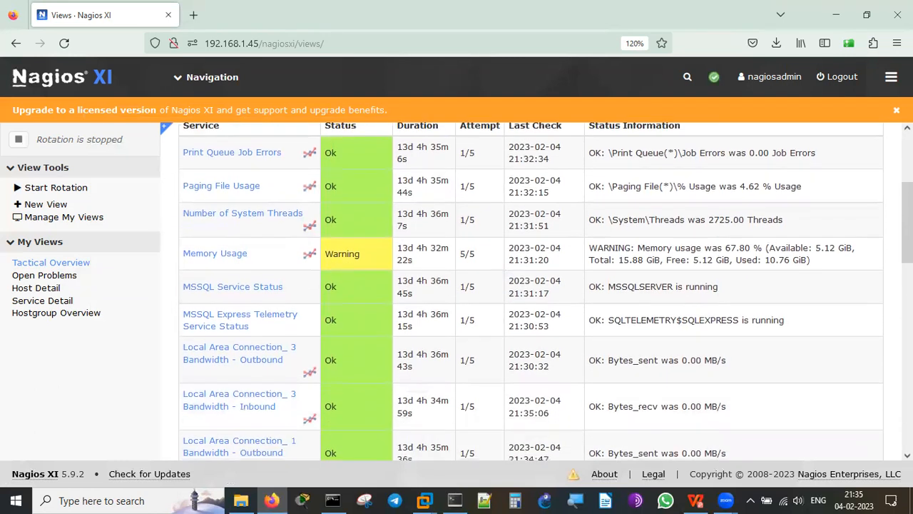
Move past the MSSQL checks, noting MSSQLSERVER is running, down to the Event Log and CPU Usage rows.
{"action": "scroll", "coordinate": [530, 291], "scroll_direction": "down", "scroll_amount": 1}
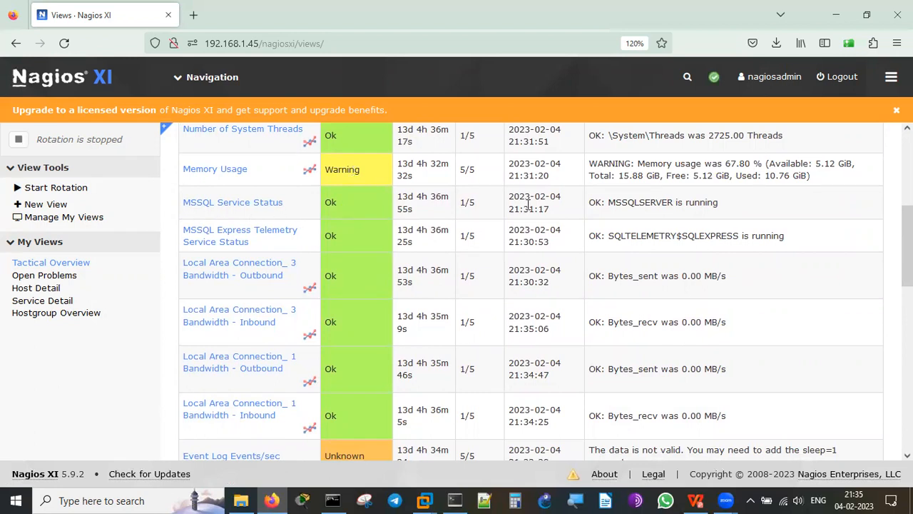
{"action": "double_click", "coordinate": [679, 203]}
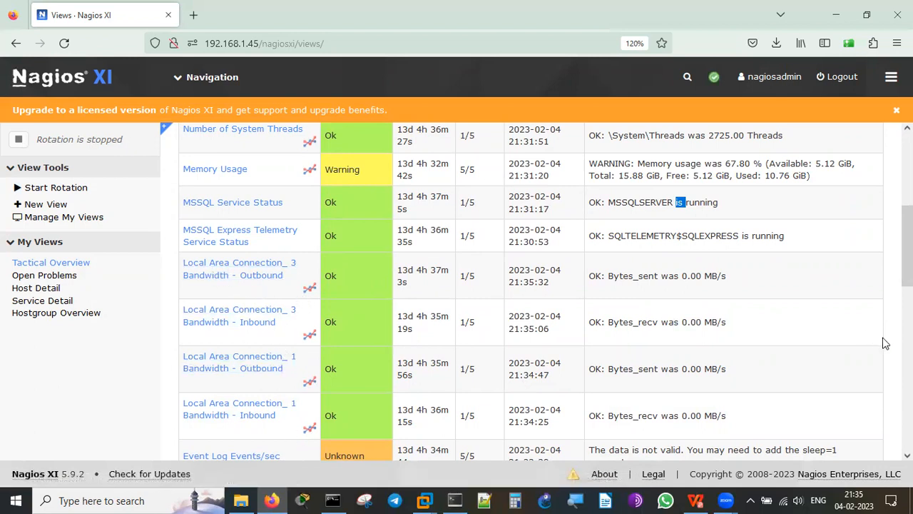
{"action": "scroll", "coordinate": [885, 343], "scroll_direction": "down", "scroll_amount": 5}
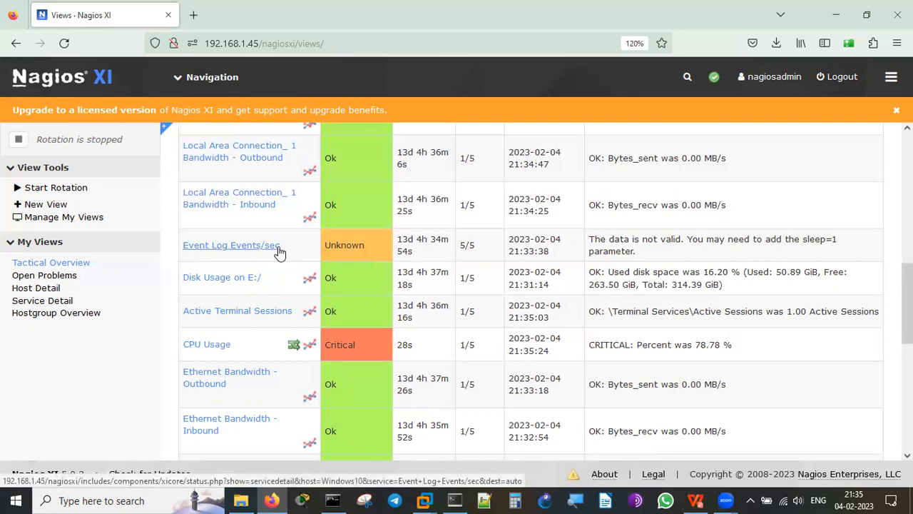
Point out the Event Log Events/sec invalid data and its sleep=1 parameter hint.
{"action": "double_click", "coordinate": [648, 239]}
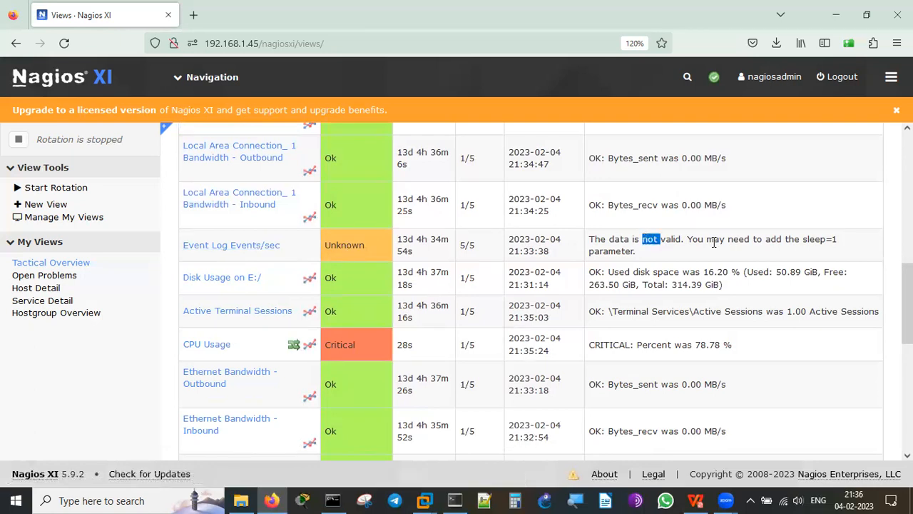
{"action": "double_click", "coordinate": [607, 251]}
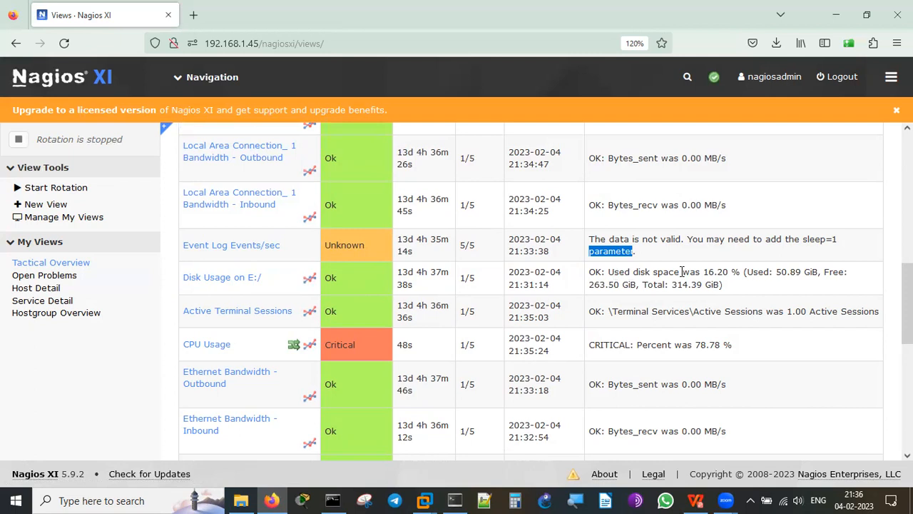
{"action": "left_click", "coordinate": [718, 267]}
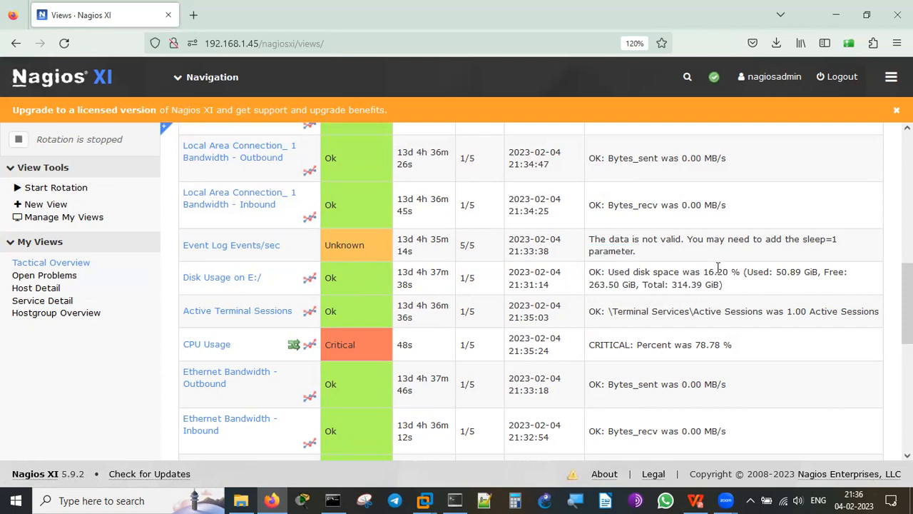
Point out the free space on E:/ and CPU Usage now back to Ok at 19.23%.
{"action": "left_click_drag", "start_coordinate": [605, 284], "coordinate": [611, 284]}
{"action": "left_click", "coordinate": [777, 289]}
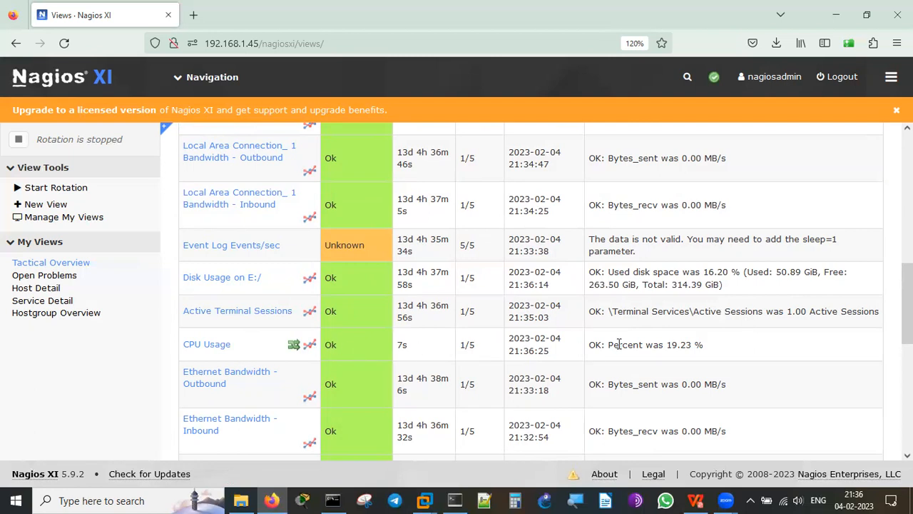
{"action": "left_click", "coordinate": [792, 337]}
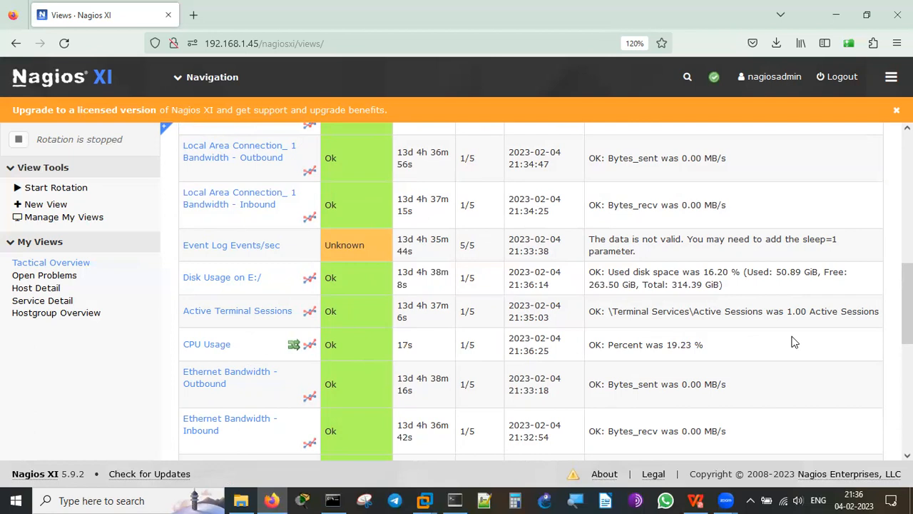
Mark CPU Usage's last check time, then move down to the critical D:/ disk row.
{"action": "scroll", "coordinate": [794, 342], "scroll_direction": "down", "scroll_amount": 3}
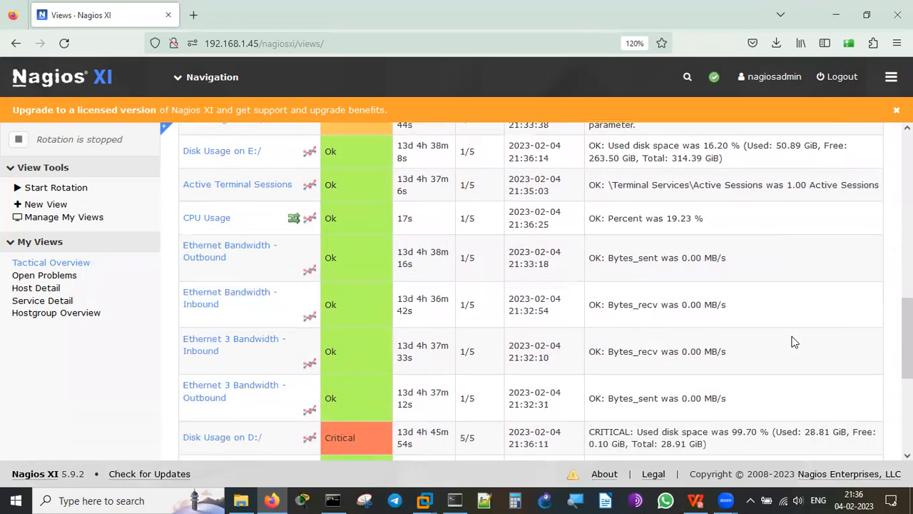
{"action": "double_click", "coordinate": [529, 224]}
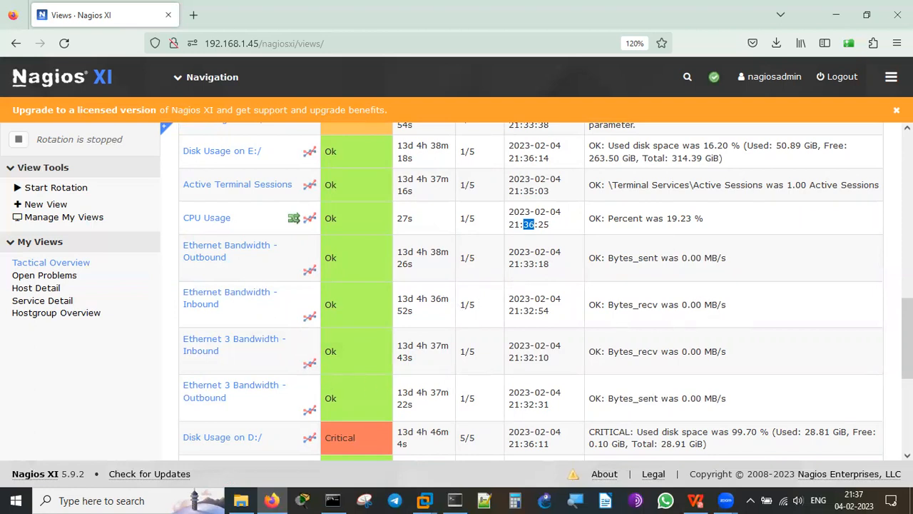
{"action": "scroll", "coordinate": [531, 291], "scroll_direction": "down", "scroll_amount": 3}
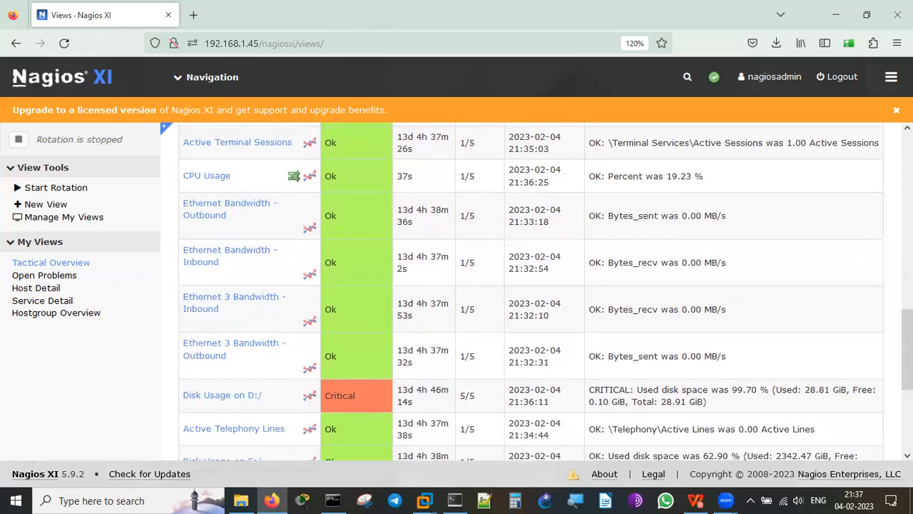
{"action": "scroll", "coordinate": [531, 291], "scroll_direction": "down", "scroll_amount": 3}
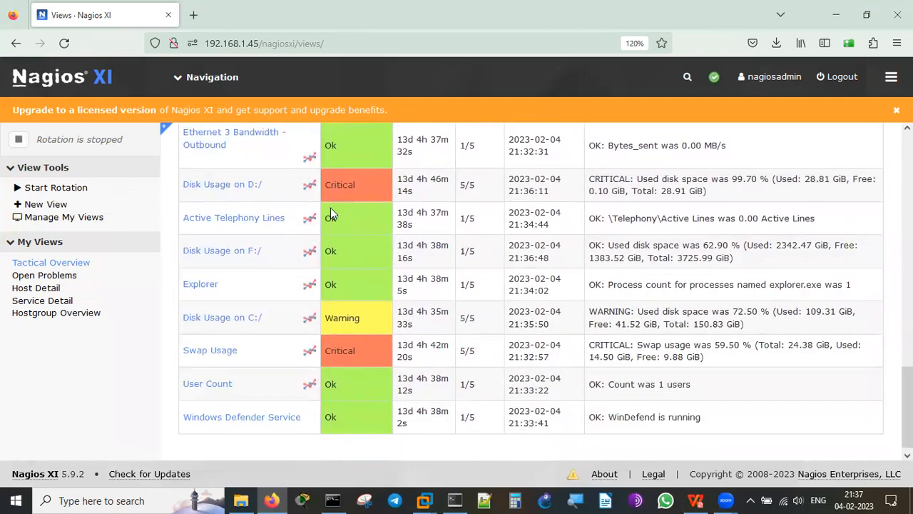
{"action": "left_click", "coordinate": [743, 194]}
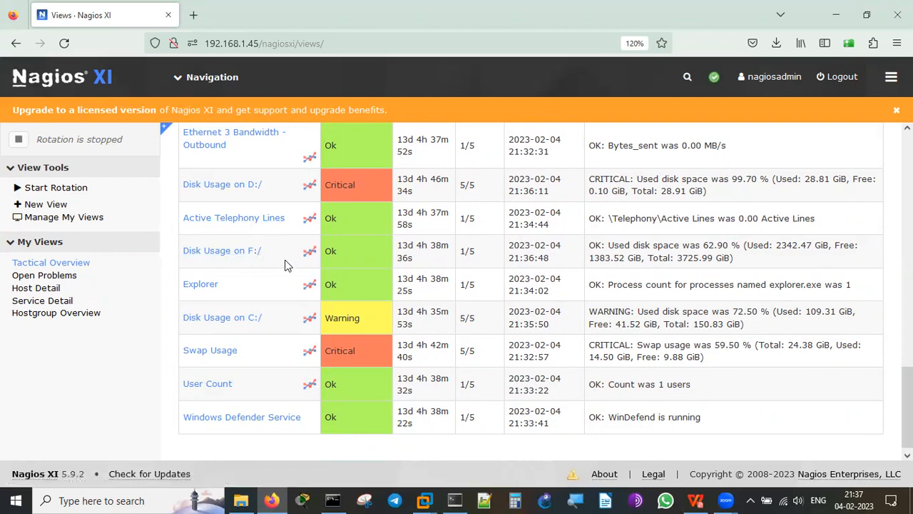
Highlight drive F:/ at 62.90% usage and the Warning status of drive C:/.
{"action": "double_click", "coordinate": [715, 246]}
{"action": "double_click", "coordinate": [764, 264]}
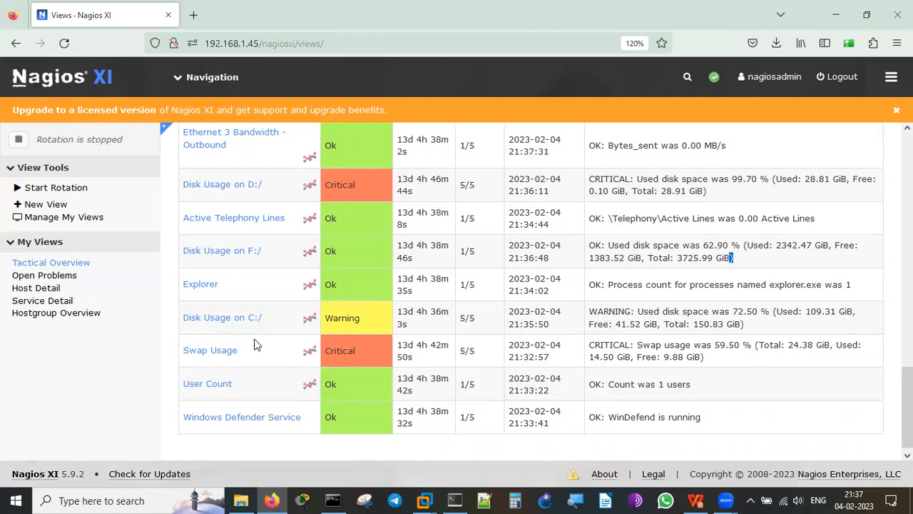
{"action": "double_click", "coordinate": [357, 320]}
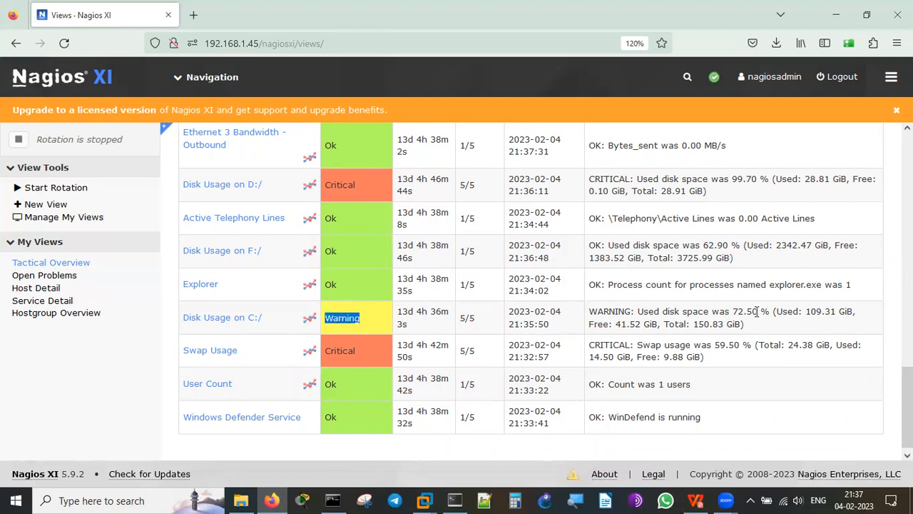
{"action": "left_click", "coordinate": [744, 310]}
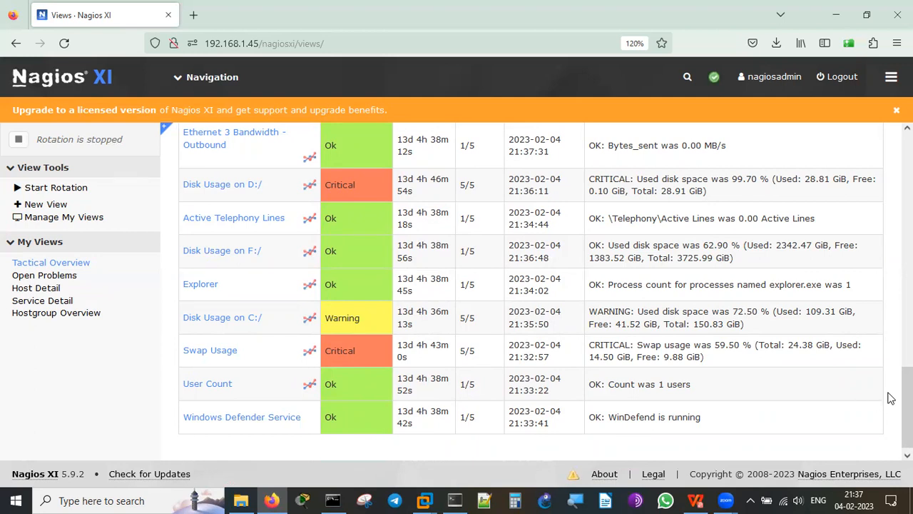
Return to the top of the service list, where Memory Usage shows Warning at 67.40%.
{"action": "scroll", "coordinate": [890, 398], "scroll_direction": "up", "scroll_amount": 10}
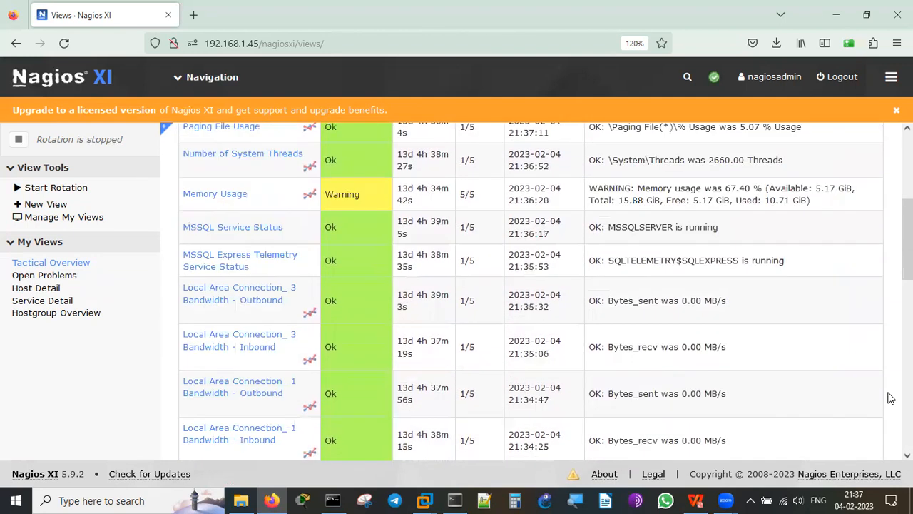
{"action": "scroll", "coordinate": [890, 398], "scroll_direction": "up", "scroll_amount": 5}
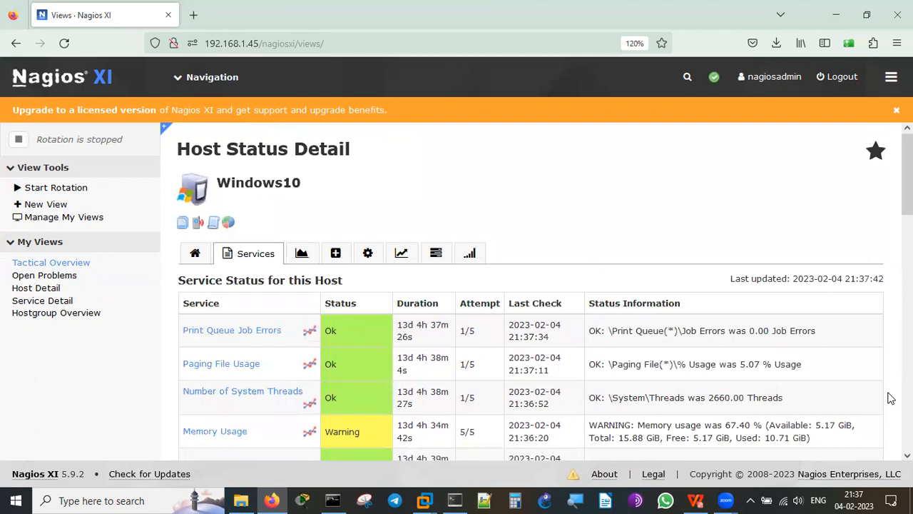
{"action": "scroll", "coordinate": [890, 398], "scroll_direction": "down", "scroll_amount": 2}
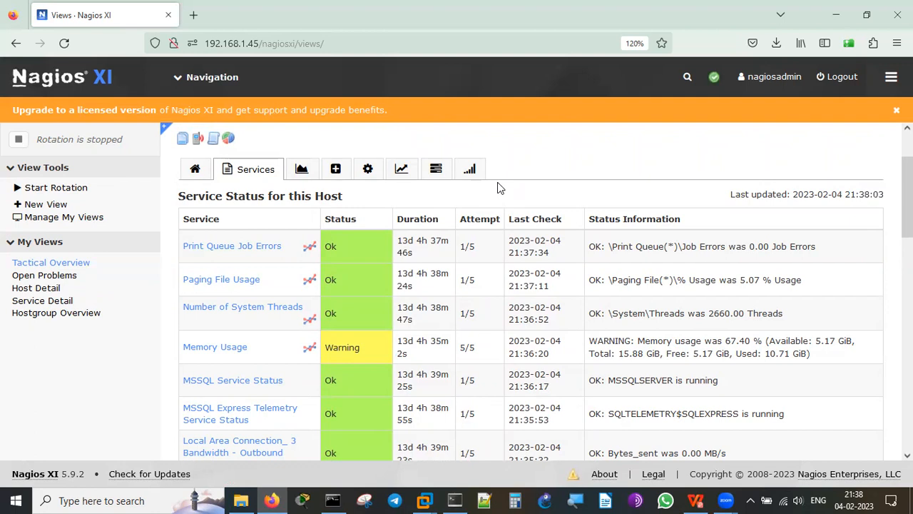
{"action": "left_click", "coordinate": [303, 172]}
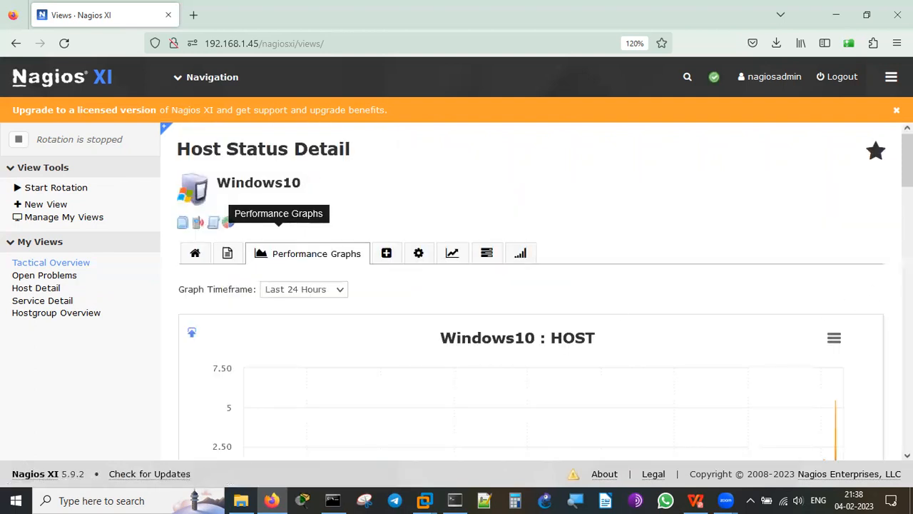
{"action": "scroll", "coordinate": [531, 305], "scroll_direction": "down", "scroll_amount": 5}
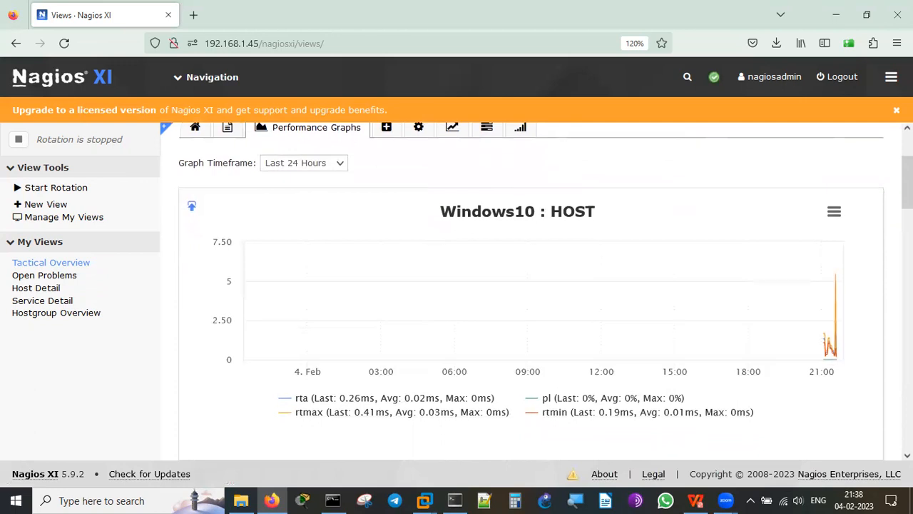
{"action": "mouse_move", "coordinate": [830, 243]}
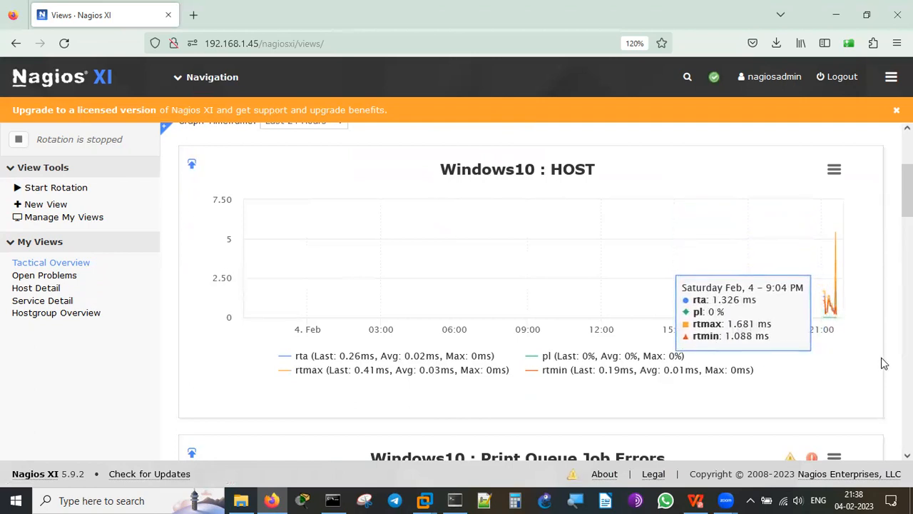
{"action": "scroll", "coordinate": [532, 291], "scroll_direction": "down", "scroll_amount": 5}
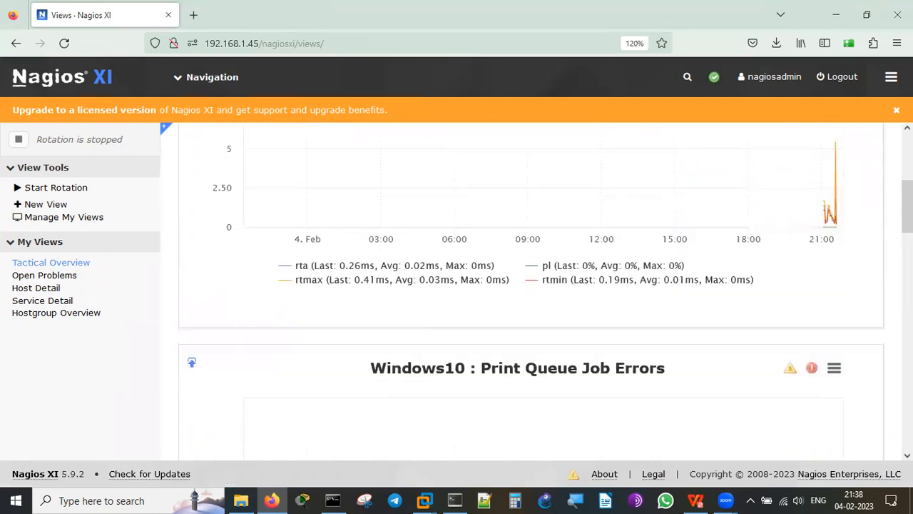
{"action": "scroll", "coordinate": [531, 291], "scroll_direction": "down", "scroll_amount": 3}
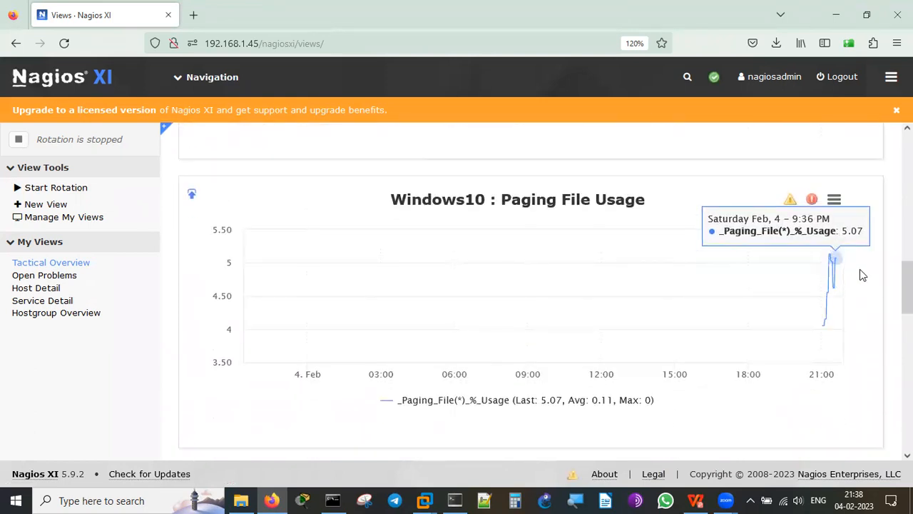
{"action": "scroll", "coordinate": [874, 298], "scroll_direction": "down", "scroll_amount": 4}
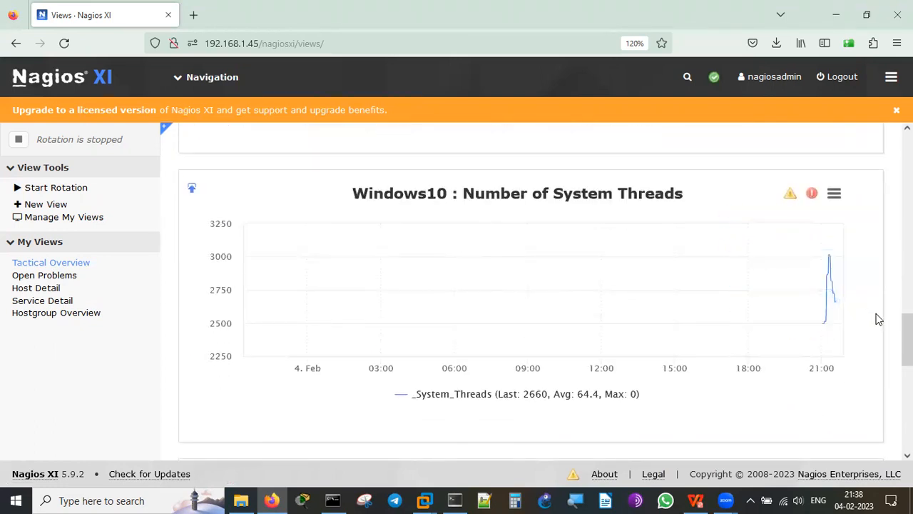
{"action": "scroll", "coordinate": [878, 318], "scroll_direction": "down", "scroll_amount": 4}
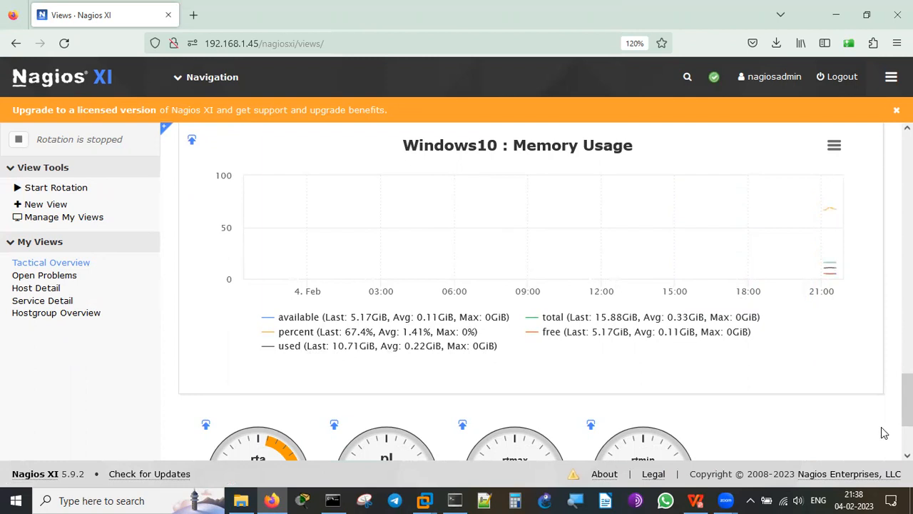
{"action": "scroll", "coordinate": [882, 433], "scroll_direction": "down", "scroll_amount": 3}
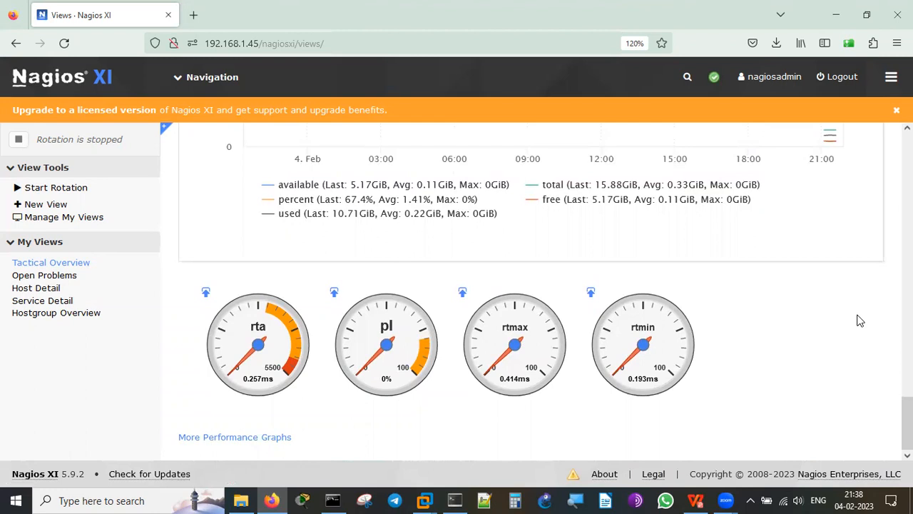
{"action": "scroll", "coordinate": [859, 321], "scroll_direction": "up", "scroll_amount": 10}
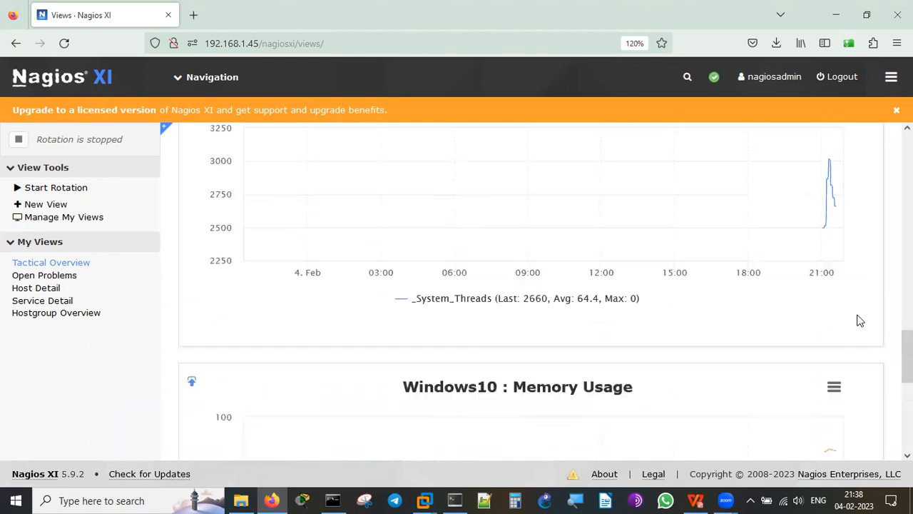
{"action": "scroll", "coordinate": [860, 321], "scroll_direction": "up", "scroll_amount": 5}
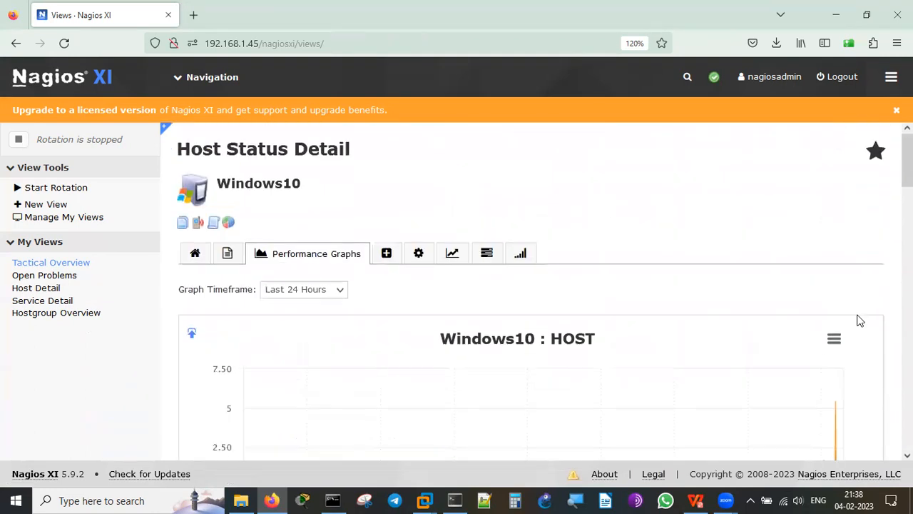
Review Windows10's Advanced details: Up 13d 4h 53m 59s, all attributes enabled, plus the Commands list.
{"action": "left_click", "coordinate": [387, 254]}
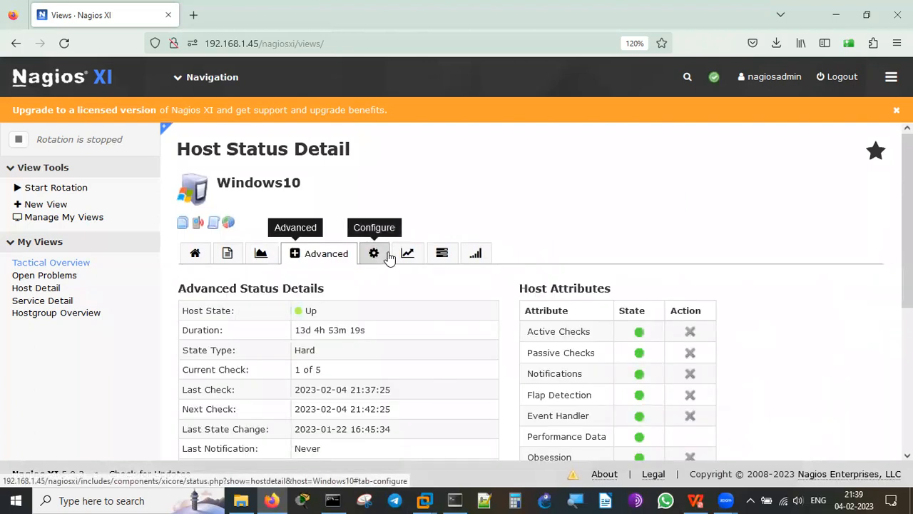
{"action": "scroll", "coordinate": [843, 312], "scroll_direction": "down", "scroll_amount": 3}
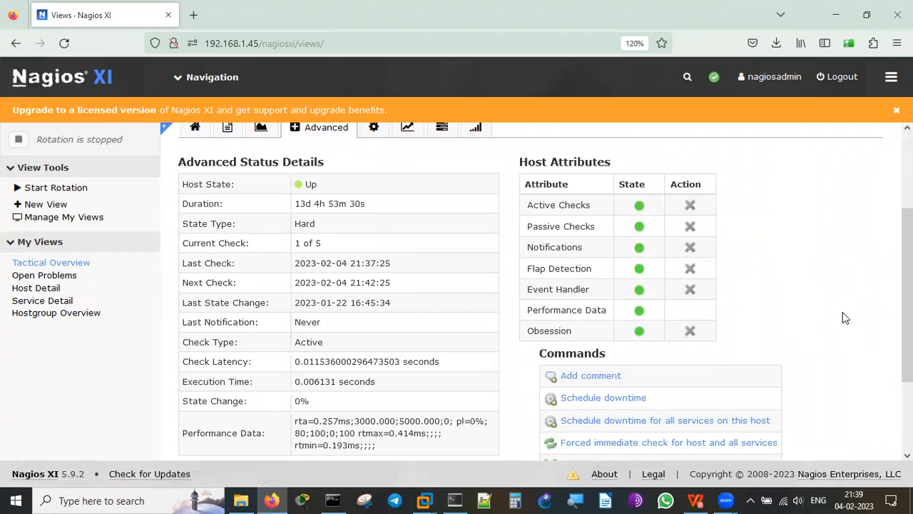
{"action": "scroll", "coordinate": [842, 312], "scroll_direction": "down", "scroll_amount": 1}
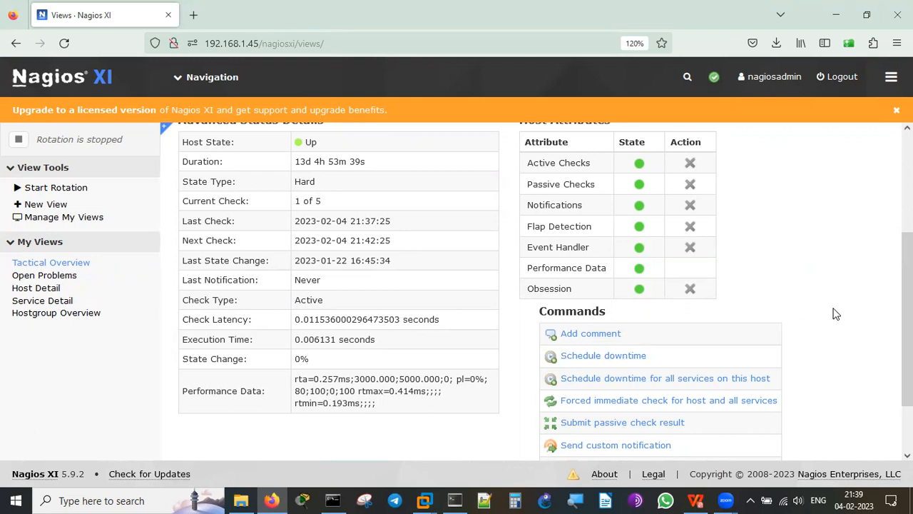
{"action": "scroll", "coordinate": [836, 314], "scroll_direction": "up", "scroll_amount": 1}
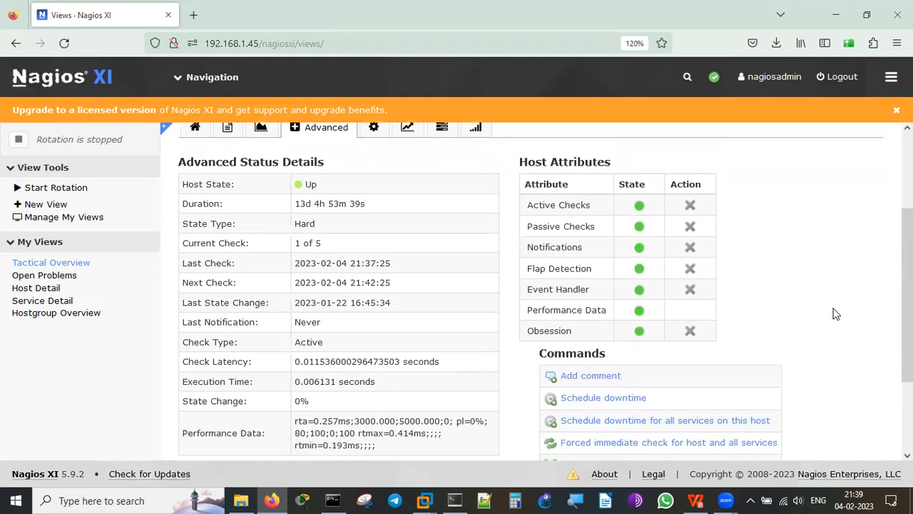
{"action": "scroll", "coordinate": [836, 314], "scroll_direction": "down", "scroll_amount": 3}
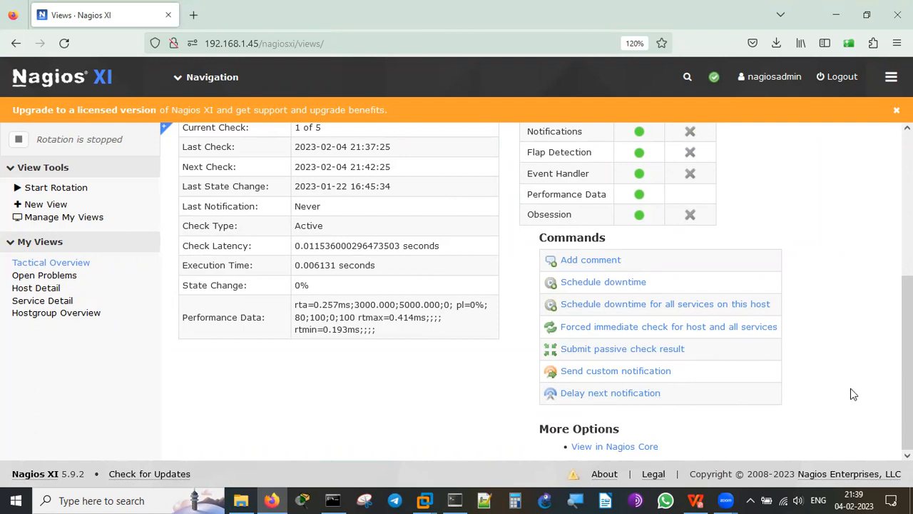
{"action": "scroll", "coordinate": [850, 394], "scroll_direction": "up", "scroll_amount": 5}
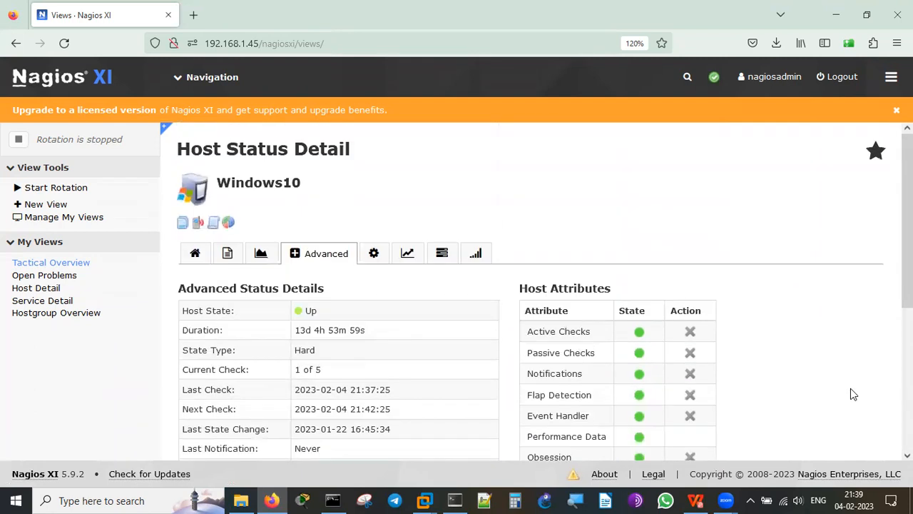
Re-configure Windows10 and view its monitoring: checks every 5 minutes, re-checks every 1 minute, 5 attempts.
{"action": "left_click", "coordinate": [374, 253]}
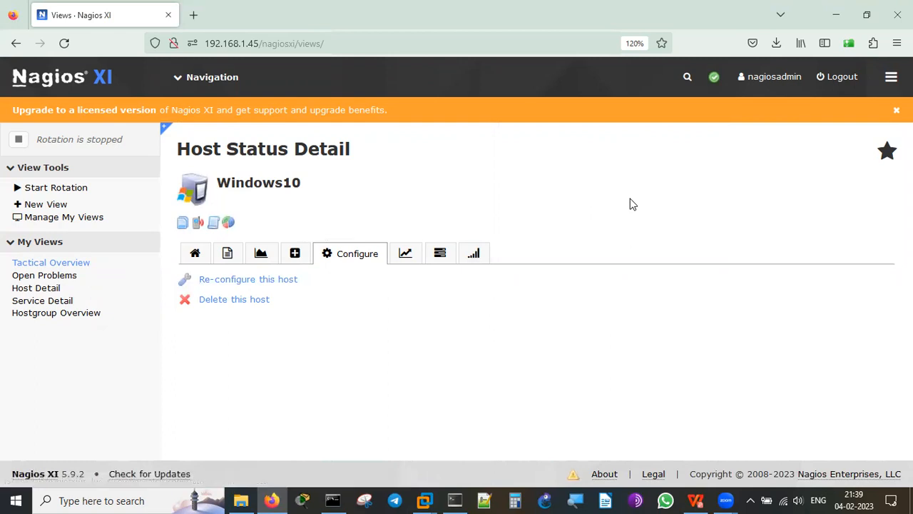
{"action": "left_click", "coordinate": [278, 286]}
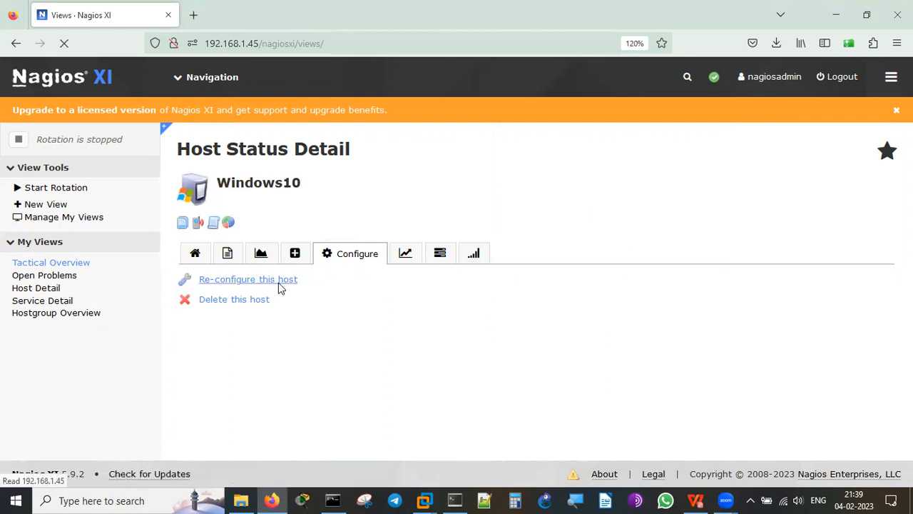
{"action": "scroll", "coordinate": [711, 292], "scroll_direction": "down", "scroll_amount": 2}
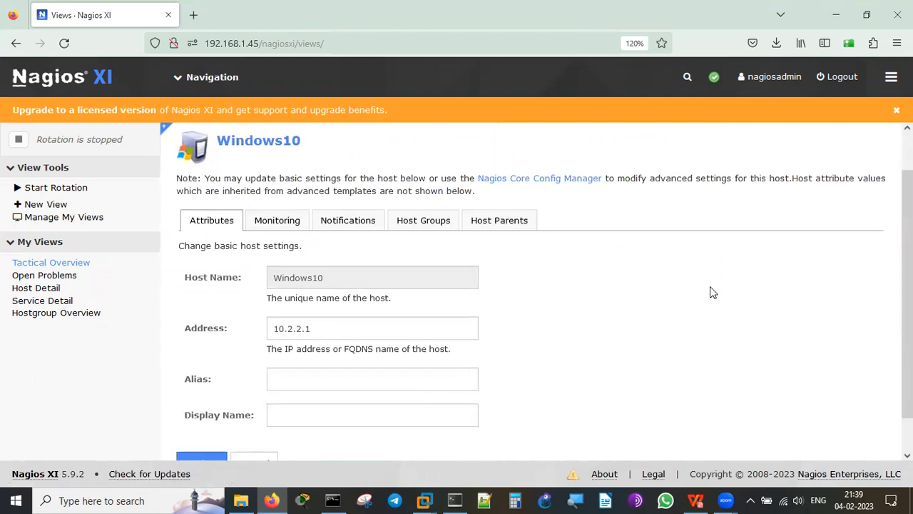
{"action": "scroll", "coordinate": [709, 292], "scroll_direction": "down", "scroll_amount": 1}
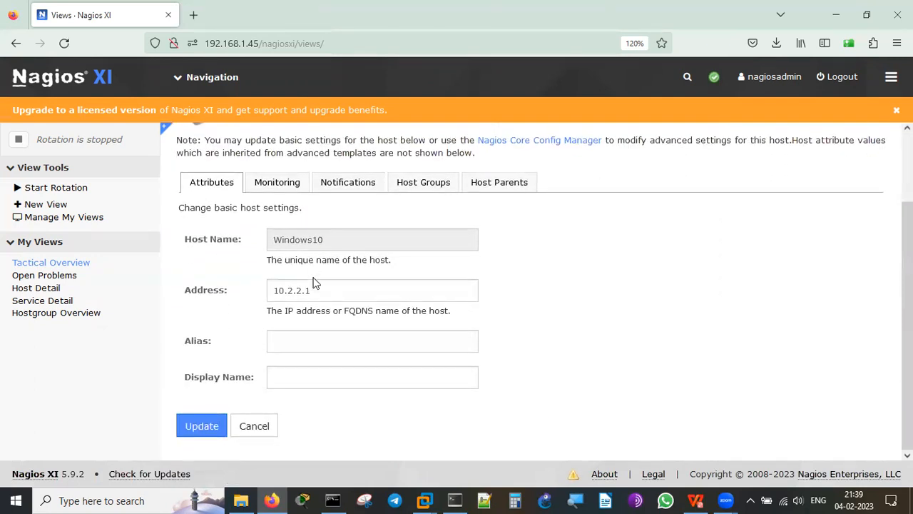
{"action": "left_click", "coordinate": [281, 190]}
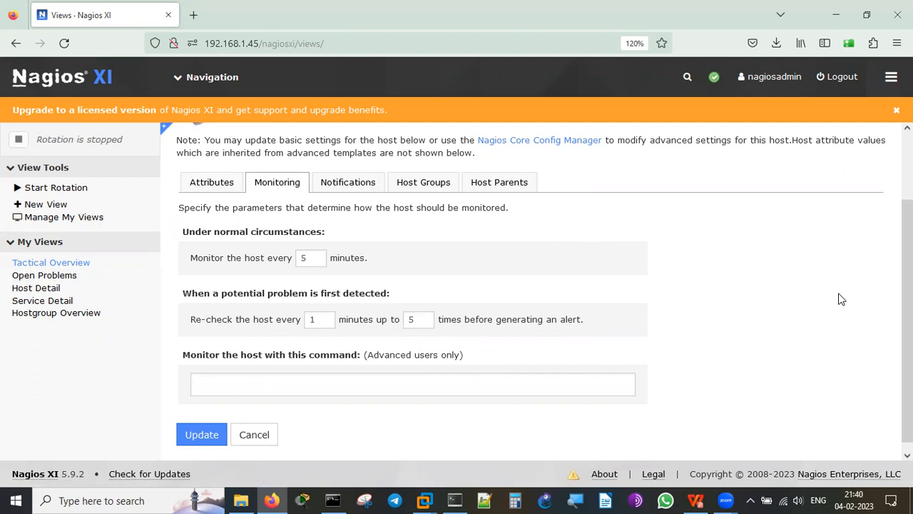
Look over the Windows10 host's notification settings.
{"action": "left_click", "coordinate": [360, 183]}
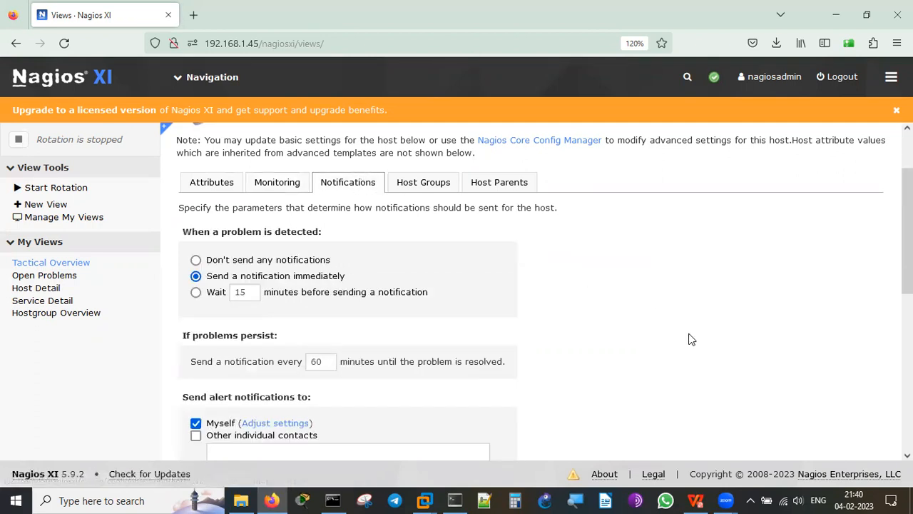
{"action": "scroll", "coordinate": [690, 339], "scroll_direction": "down", "scroll_amount": 2}
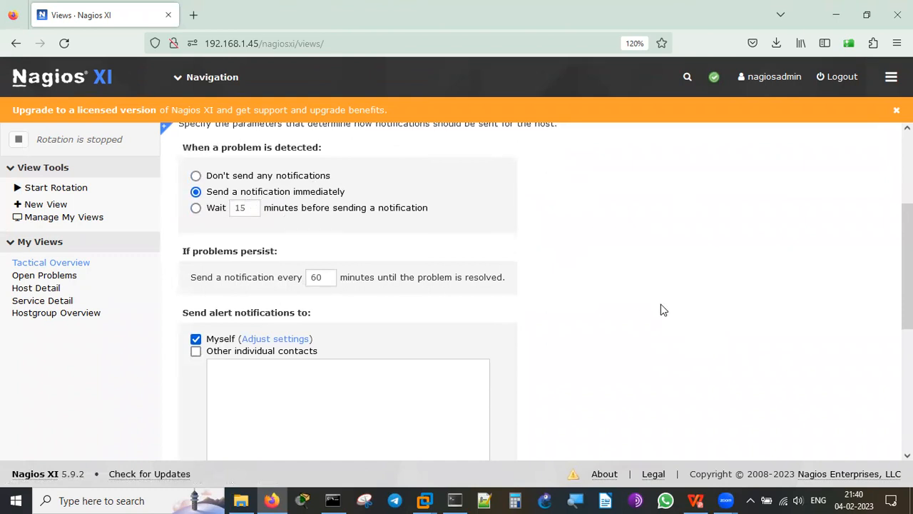
{"action": "scroll", "coordinate": [661, 309], "scroll_direction": "down", "scroll_amount": 5}
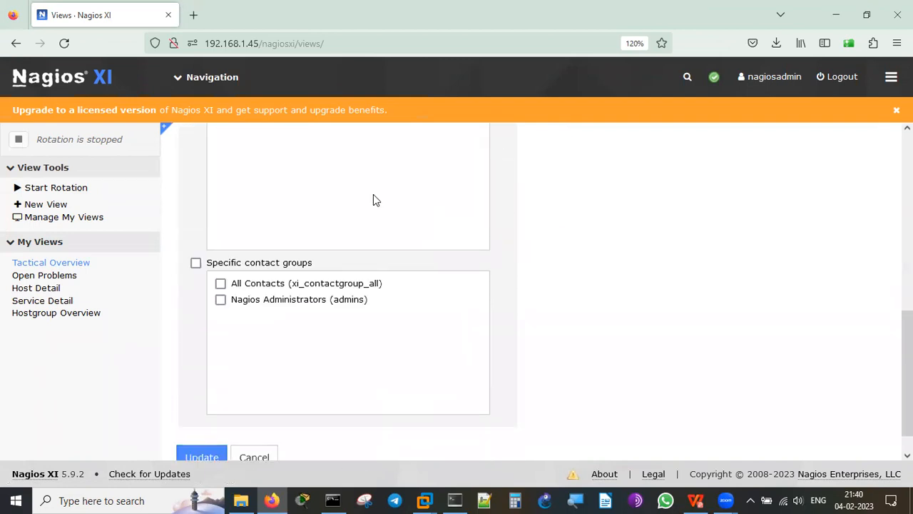
{"action": "scroll", "coordinate": [641, 269], "scroll_direction": "up", "scroll_amount": 3}
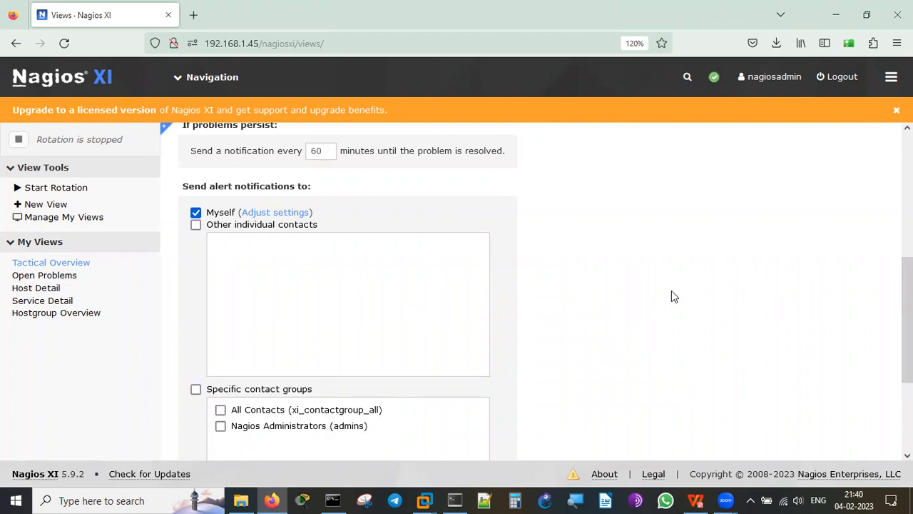
{"action": "scroll", "coordinate": [671, 293], "scroll_direction": "down", "scroll_amount": 4}
{"action": "scroll", "coordinate": [671, 292], "scroll_direction": "up", "scroll_amount": 6}
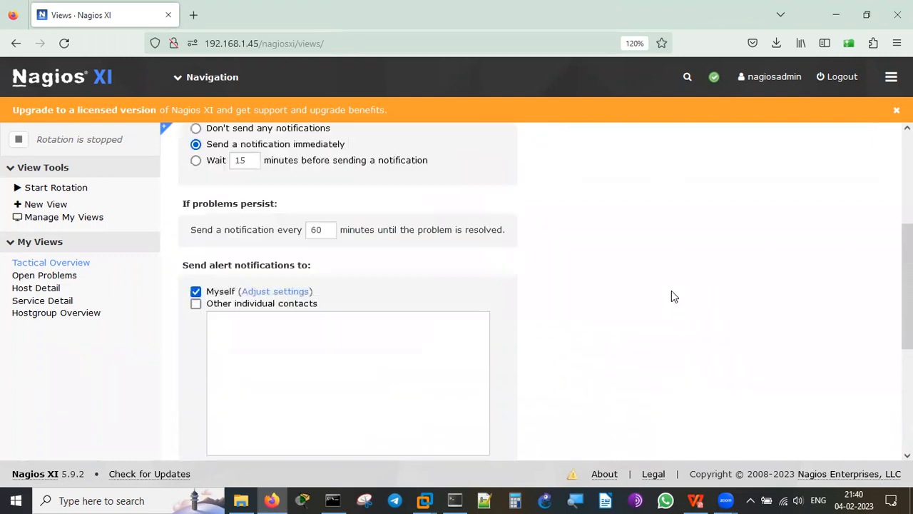
{"action": "scroll", "coordinate": [671, 292], "scroll_direction": "up", "scroll_amount": 3}
Check which host groups Windows10 belongs to and which hosts can be its parents.
{"action": "left_click", "coordinate": [403, 263]}
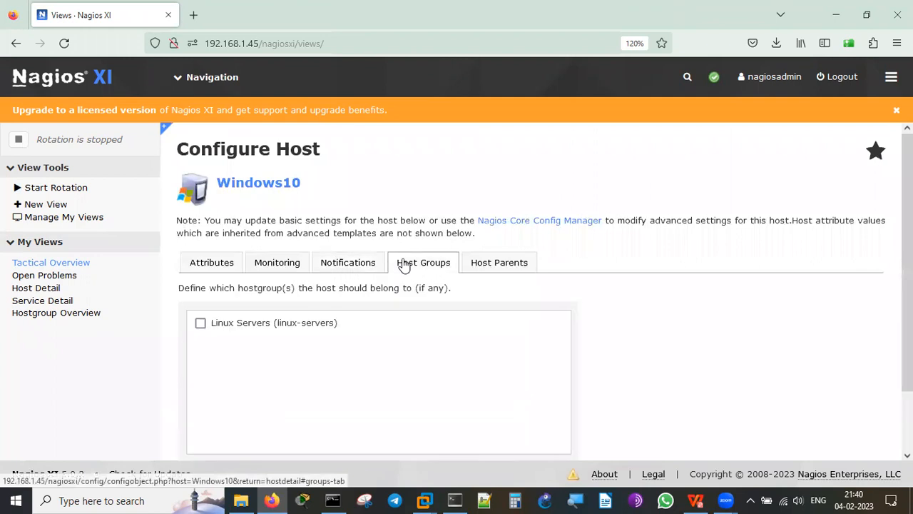
{"action": "scroll", "coordinate": [740, 322], "scroll_direction": "down", "scroll_amount": 2}
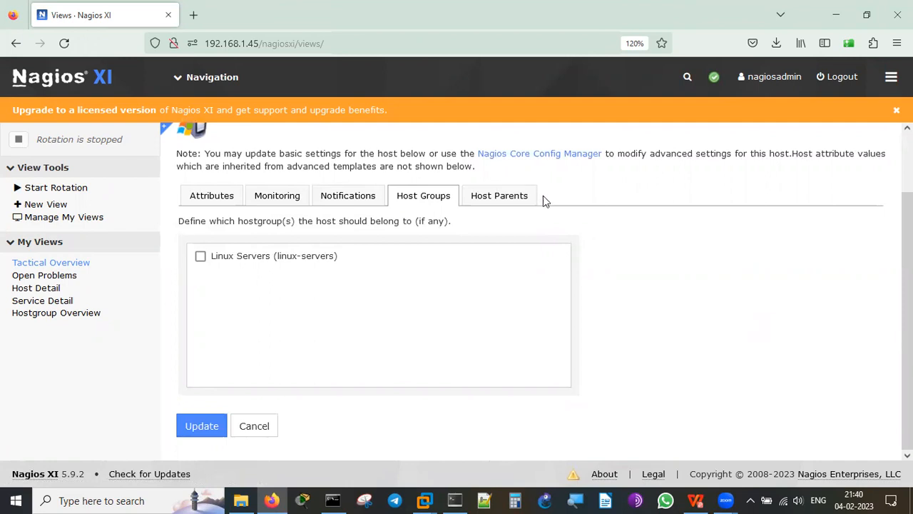
{"action": "left_click", "coordinate": [511, 197]}
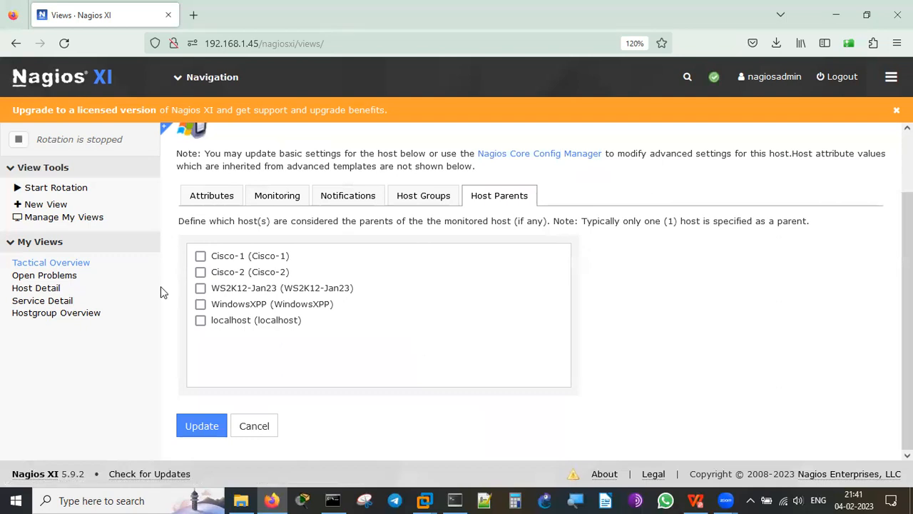
Show the Host Status list of all six hosts, then switch to the Windows XPP VM.
{"action": "left_click", "coordinate": [25, 289]}
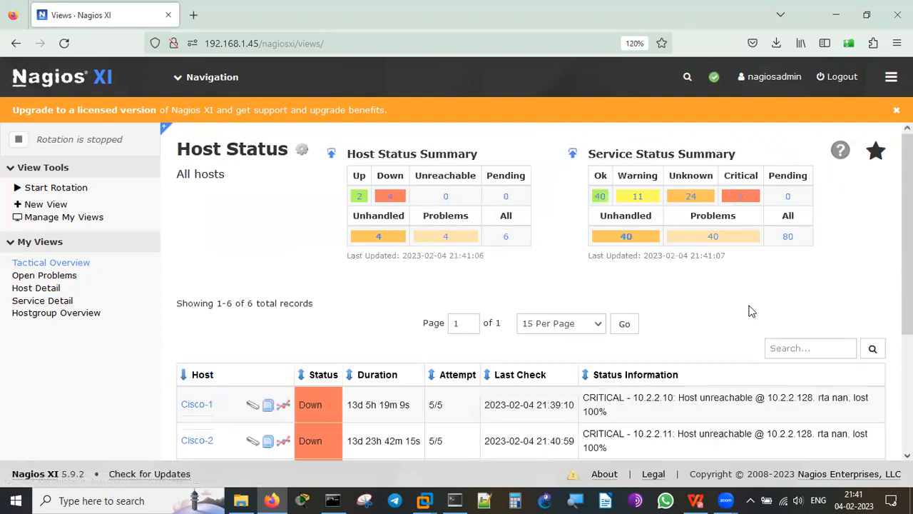
{"action": "scroll", "coordinate": [751, 311], "scroll_direction": "down", "scroll_amount": 5}
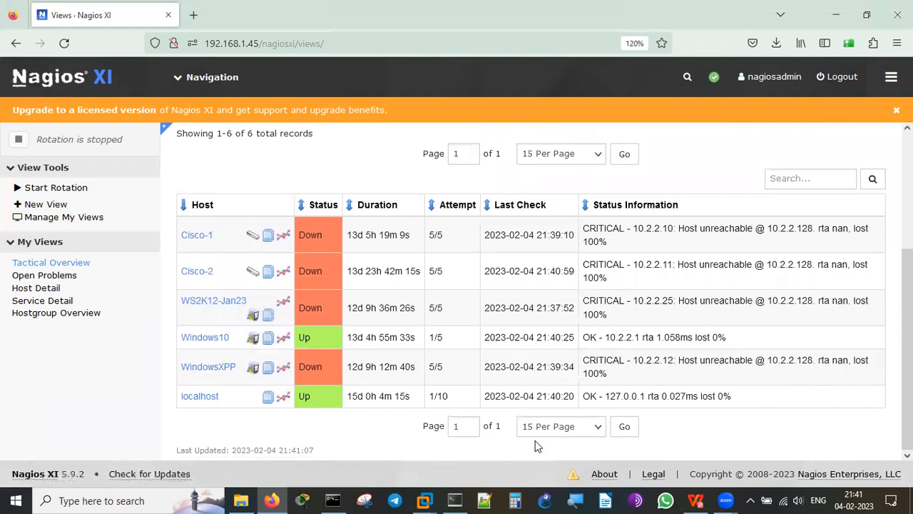
{"action": "mouse_move", "coordinate": [424, 500]}
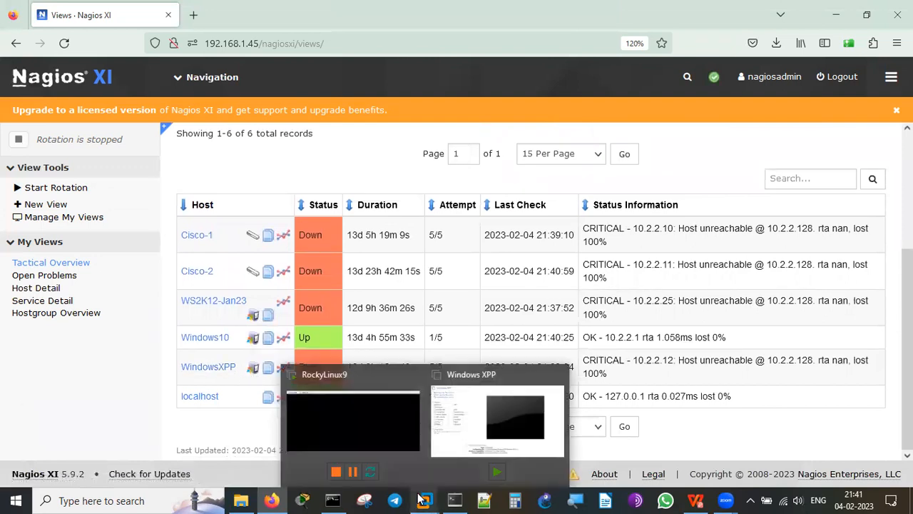
{"action": "left_click", "coordinate": [475, 416]}
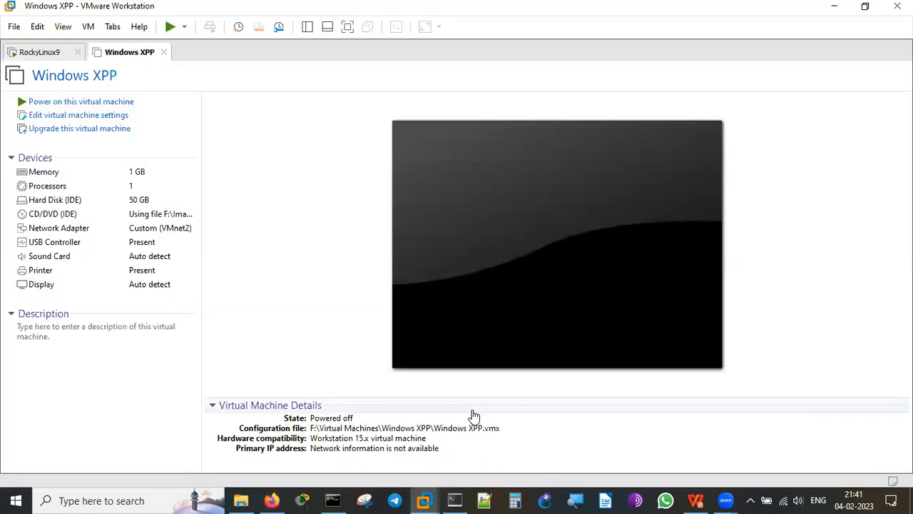
Power on the Windows XPP virtual machine in VMware Workstation.
{"action": "left_click", "coordinate": [107, 102]}
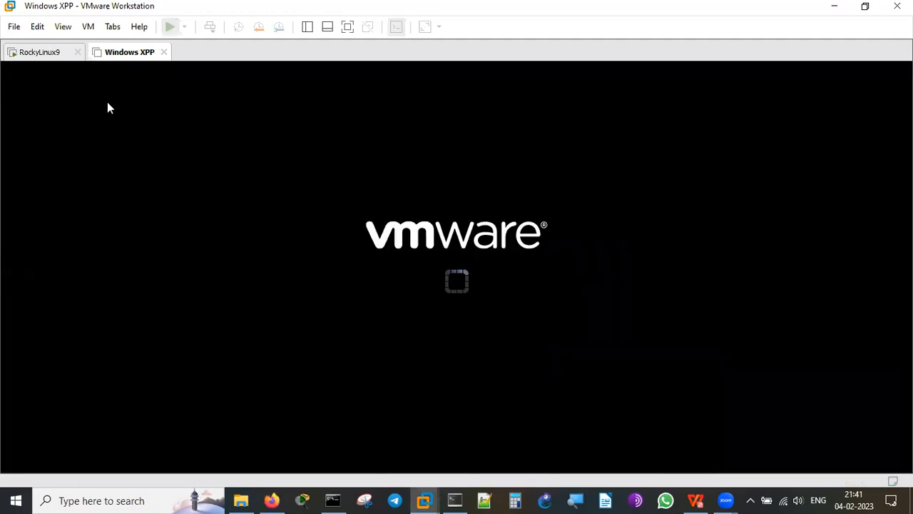
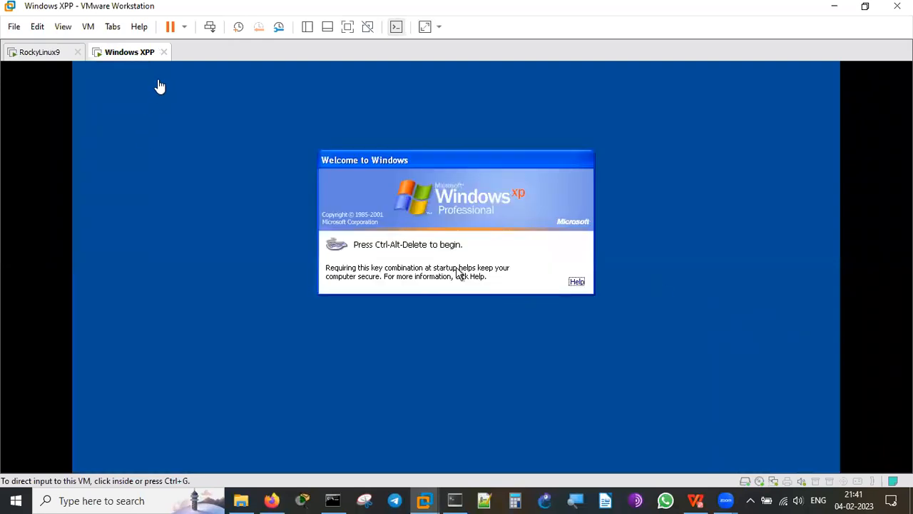
Log on to the Windows XPP guest with Ctrl+Alt+Del and the administrator password.
{"action": "left_click", "coordinate": [209, 32]}
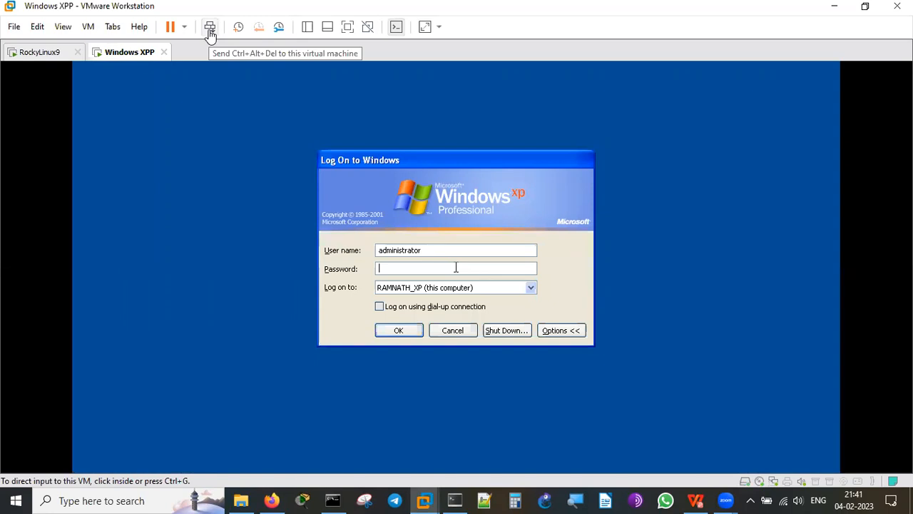
{"action": "left_click", "coordinate": [413, 268]}
{"action": "key", "text": "Return"}
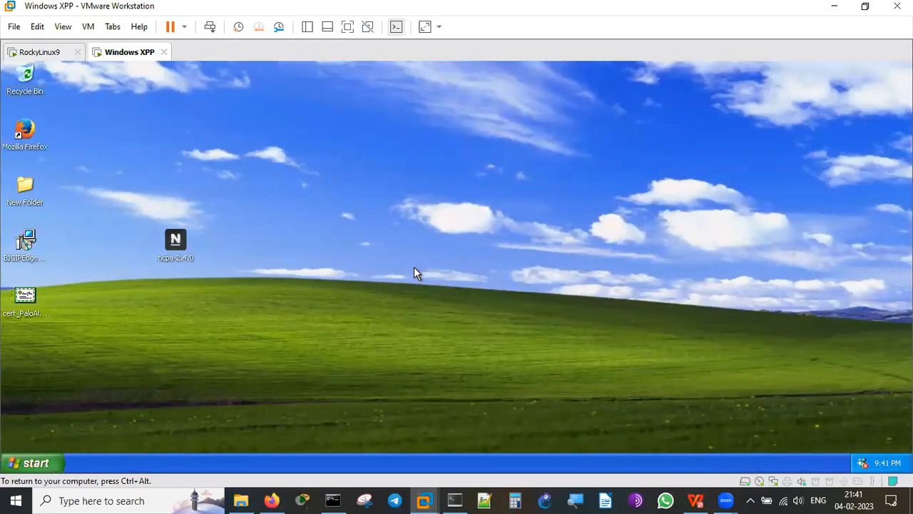
In a guest Command Prompt, run ipconfig (10.2.2.12) and ping 10.2.2.128, then minimise it.
{"action": "left_click", "coordinate": [27, 462]}
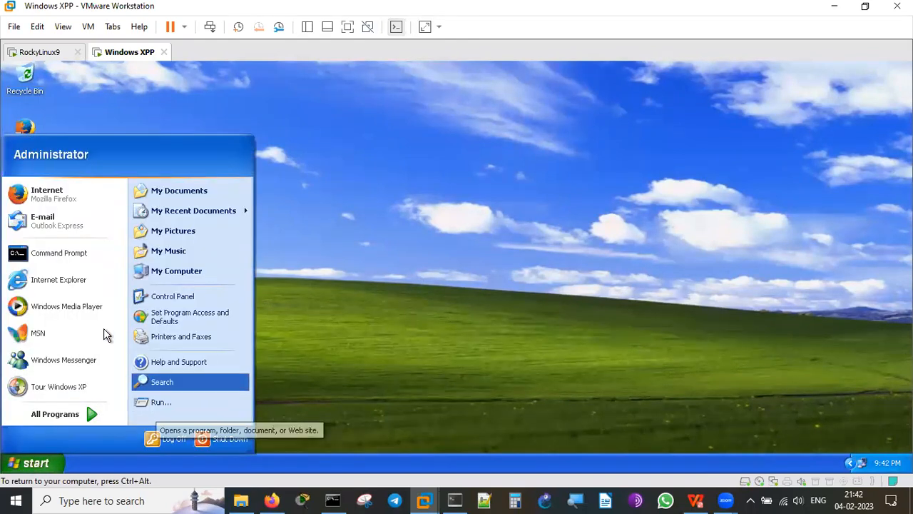
{"action": "left_click", "coordinate": [96, 251]}
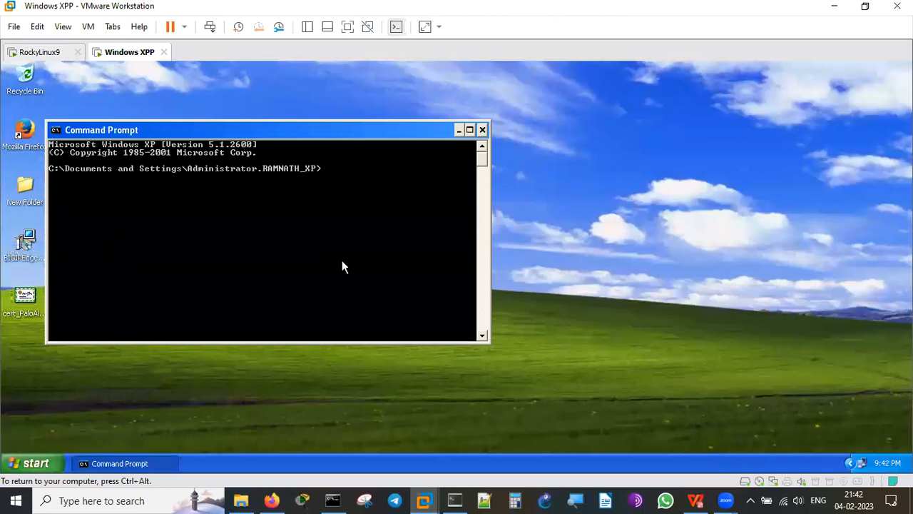
{"action": "type", "text": "ipconfig"}
{"action": "key", "text": "Return"}
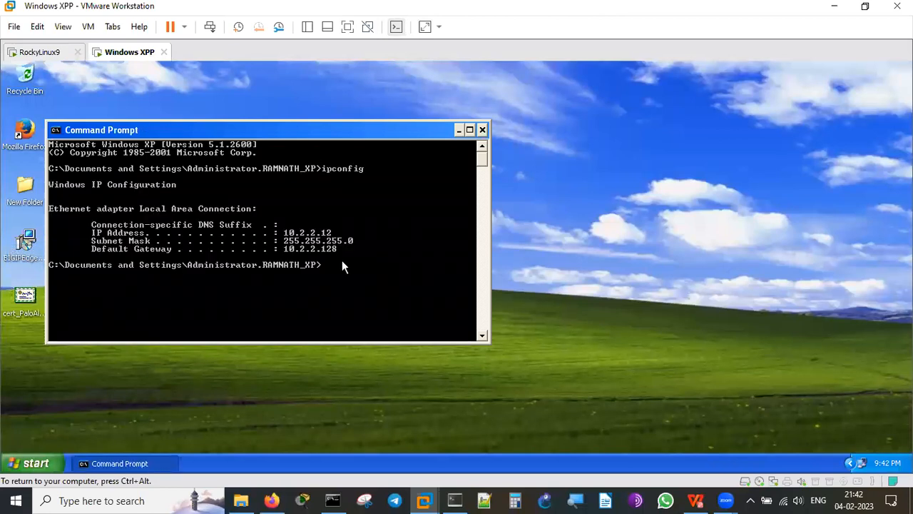
{"action": "type", "text": "ping 10.2.2.1"}
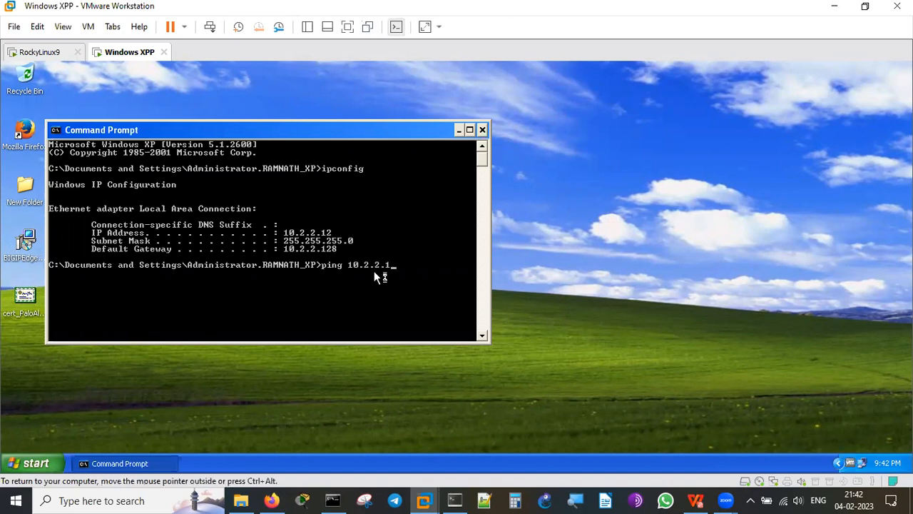
{"action": "type", "text": "28"}
{"action": "key", "text": "Return"}
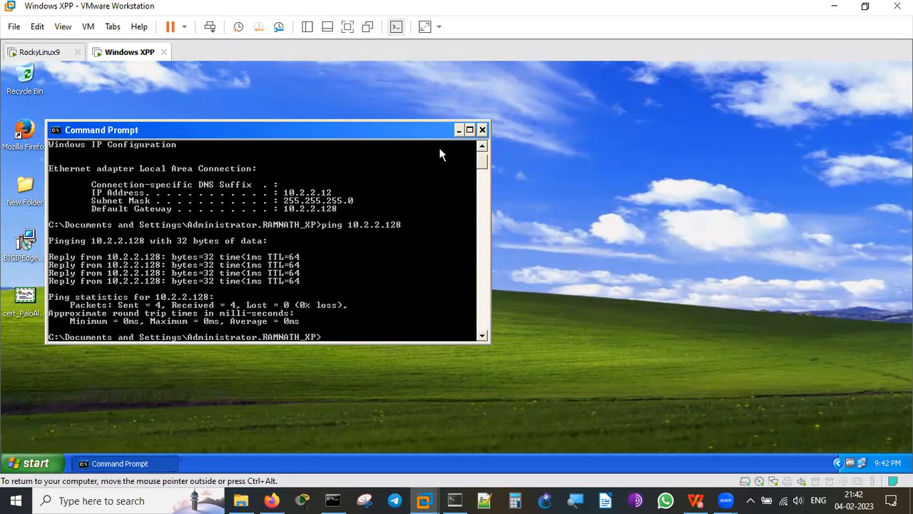
{"action": "left_click", "coordinate": [459, 131]}
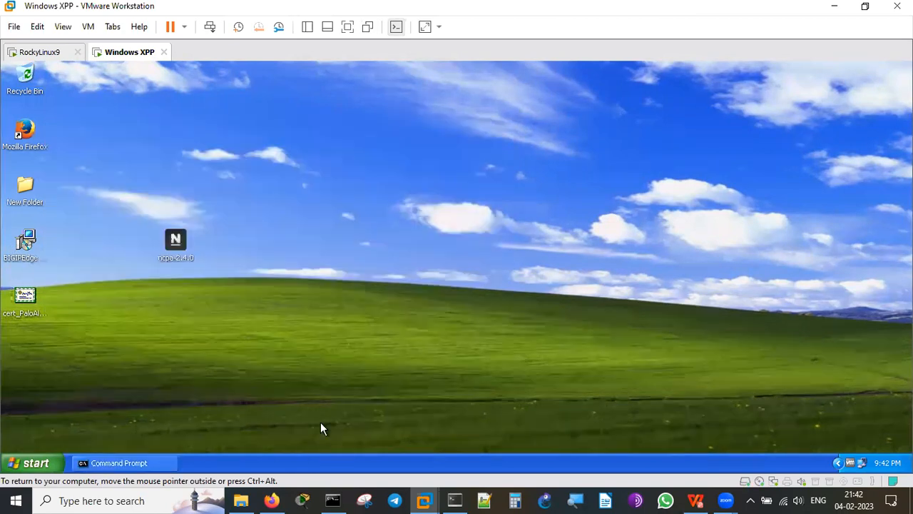
Start Nagios XI view rotation and scroll the 80-service list, with Cisco-1 and Cisco-2 Ping critical.
{"action": "mouse_move", "coordinate": [275, 498]}
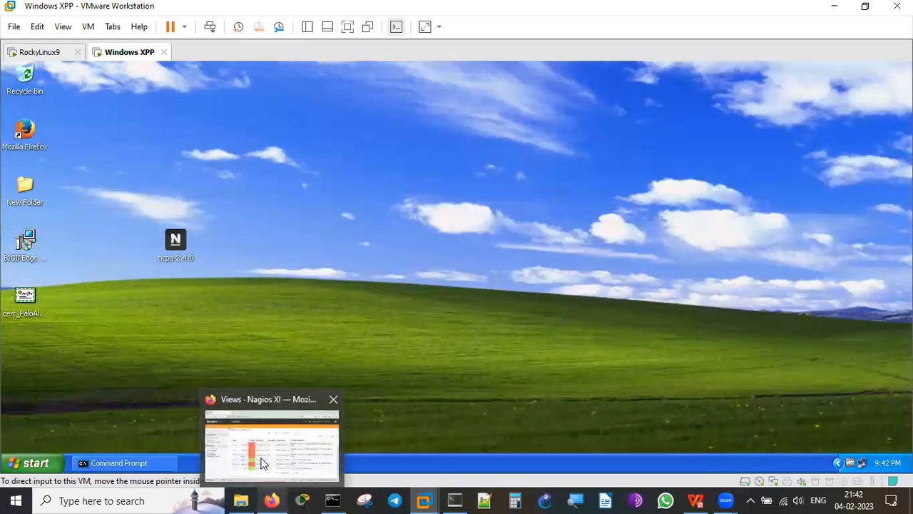
{"action": "left_click", "coordinate": [261, 462]}
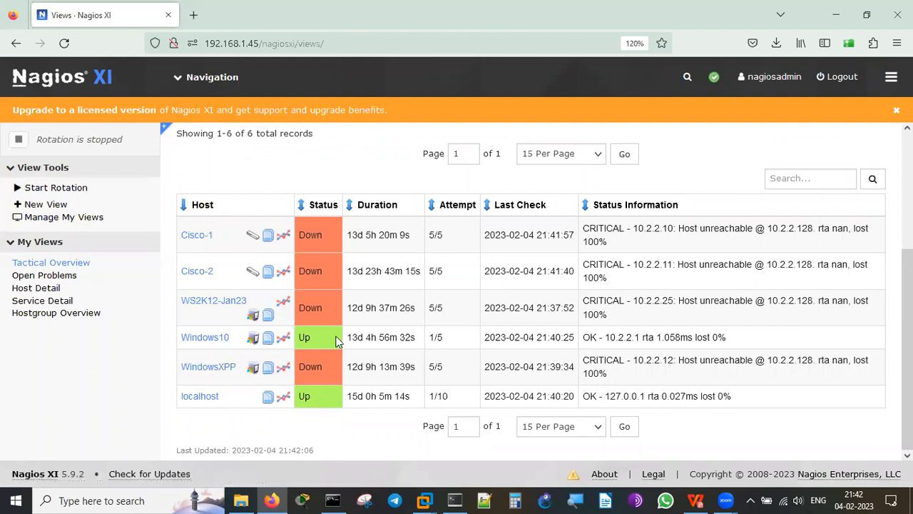
{"action": "left_click", "coordinate": [56, 189]}
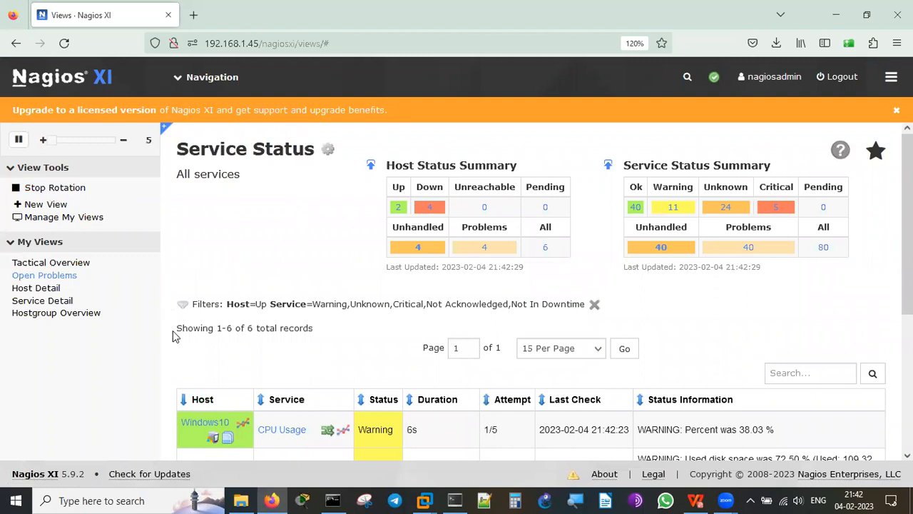
{"action": "scroll", "coordinate": [171, 347], "scroll_direction": "down", "scroll_amount": 3}
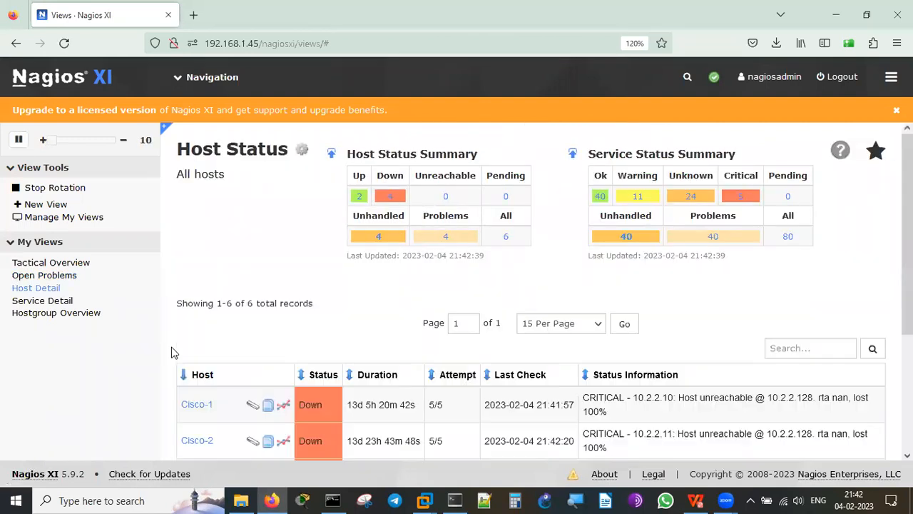
{"action": "scroll", "coordinate": [171, 347], "scroll_direction": "down", "scroll_amount": 3}
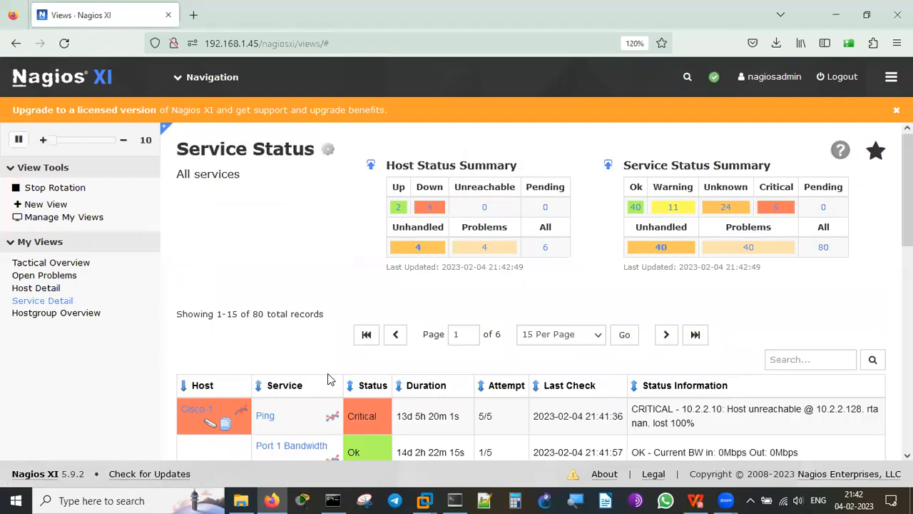
{"action": "scroll", "coordinate": [327, 373], "scroll_direction": "down", "scroll_amount": 6}
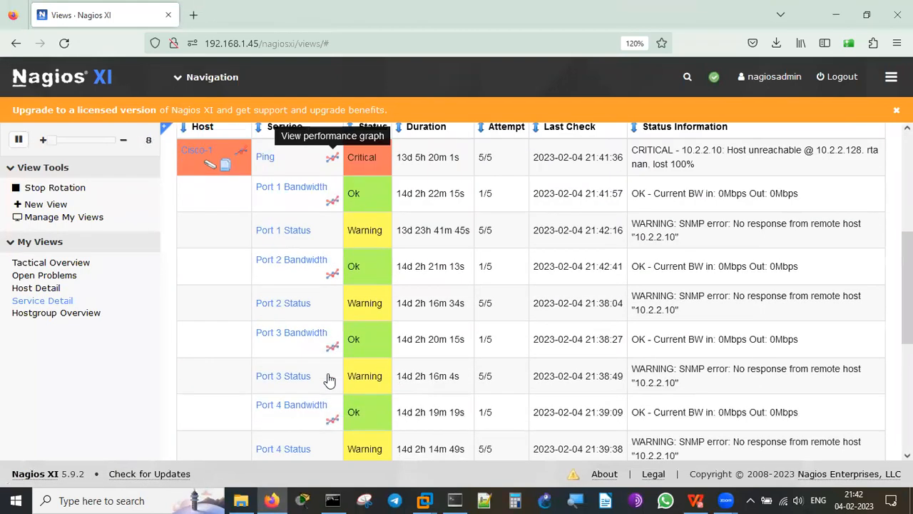
{"action": "scroll", "coordinate": [328, 379], "scroll_direction": "down", "scroll_amount": 2}
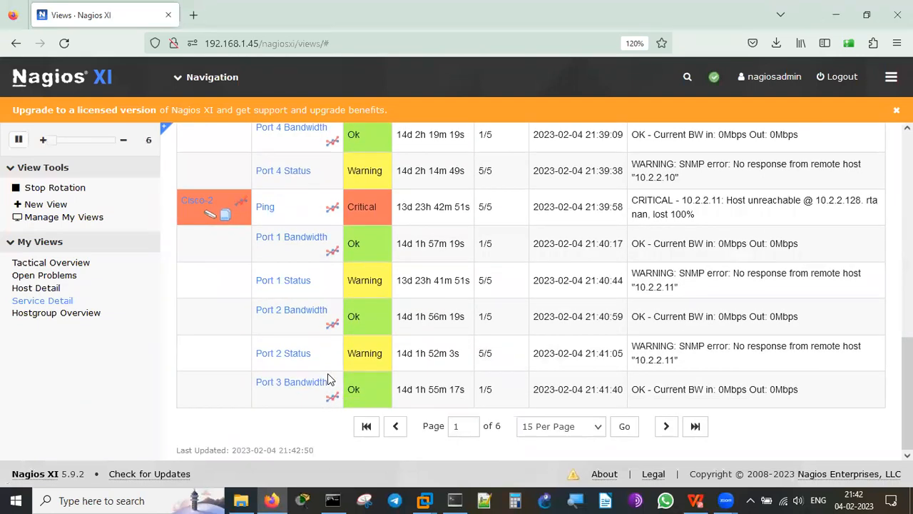
{"action": "scroll", "coordinate": [328, 379], "scroll_direction": "up", "scroll_amount": 8}
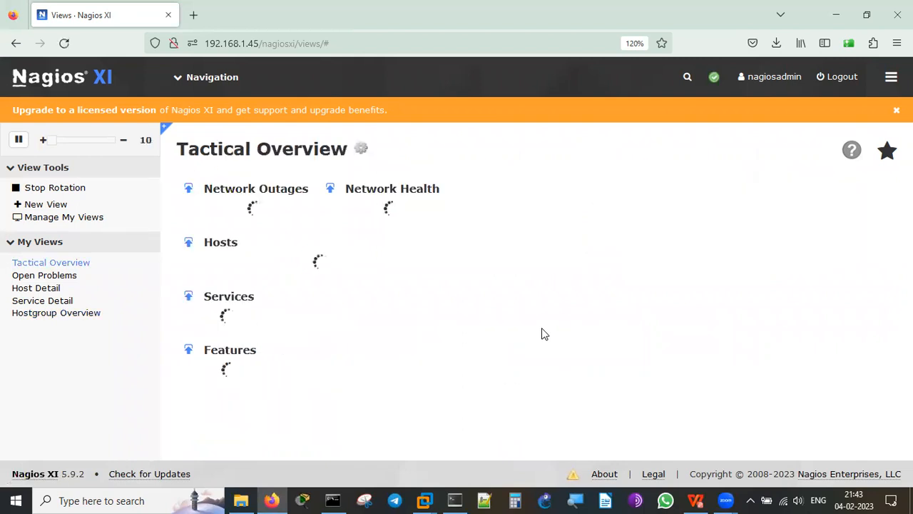
{"action": "scroll", "coordinate": [541, 334], "scroll_direction": "down", "scroll_amount": 1}
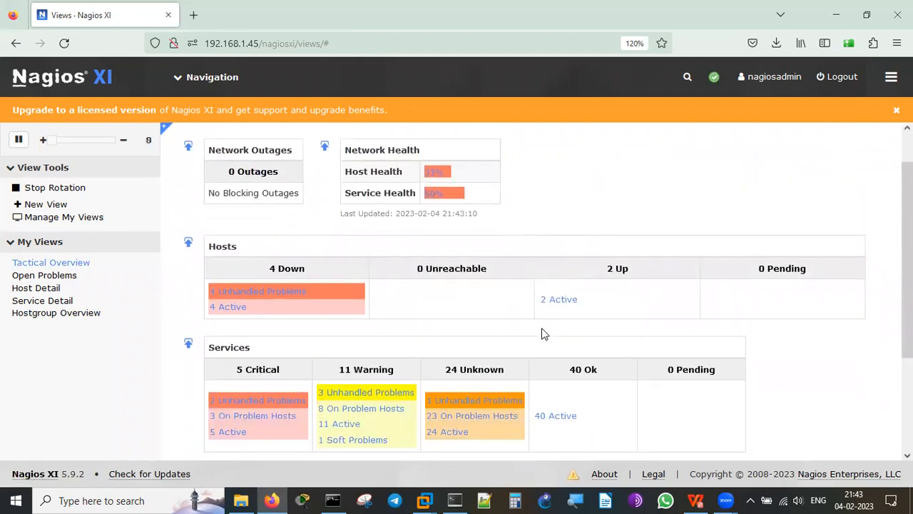
{"action": "scroll", "coordinate": [542, 333], "scroll_direction": "down", "scroll_amount": 3}
{"action": "scroll", "coordinate": [541, 333], "scroll_direction": "down", "scroll_amount": 1}
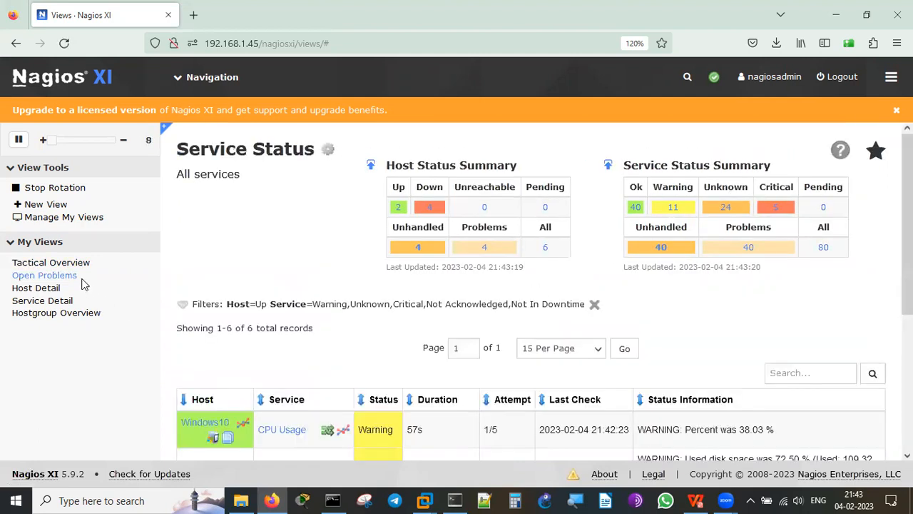
{"action": "scroll", "coordinate": [316, 298], "scroll_direction": "down", "scroll_amount": 3}
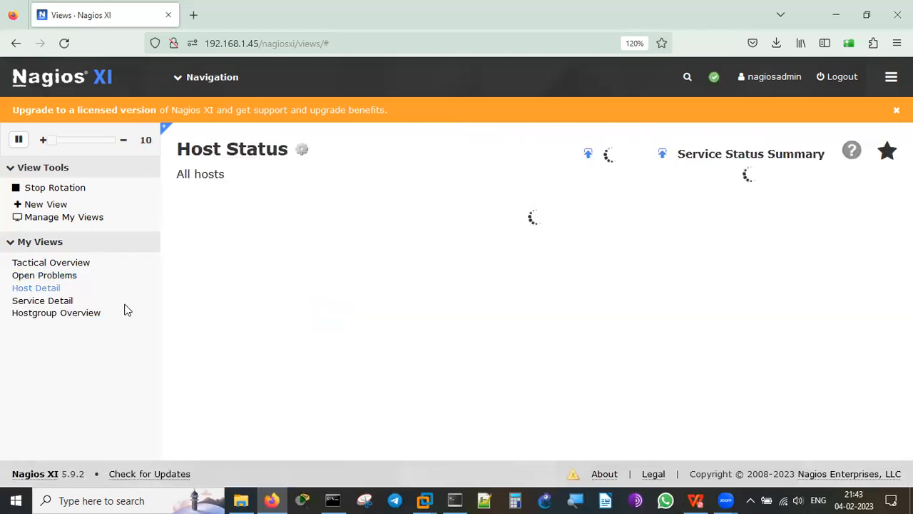
{"action": "scroll", "coordinate": [353, 321], "scroll_direction": "down", "scroll_amount": 4}
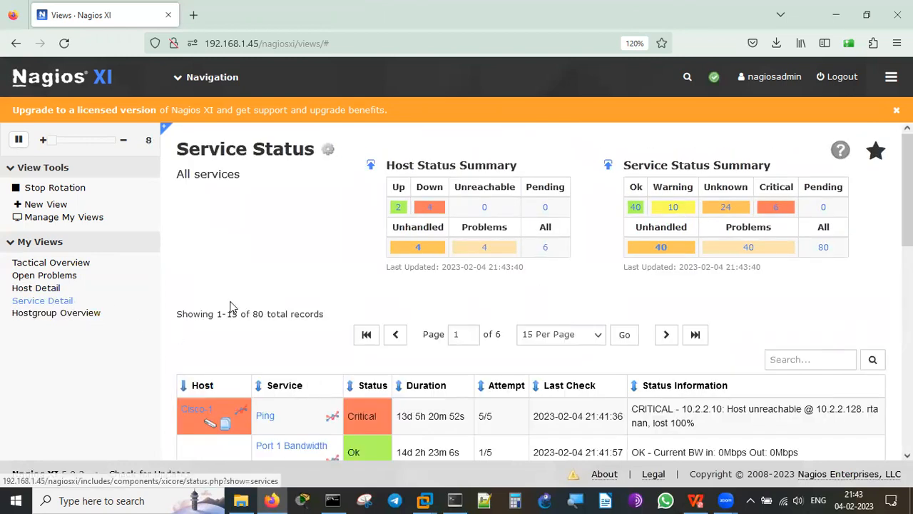
{"action": "scroll", "coordinate": [230, 307], "scroll_direction": "down", "scroll_amount": 6}
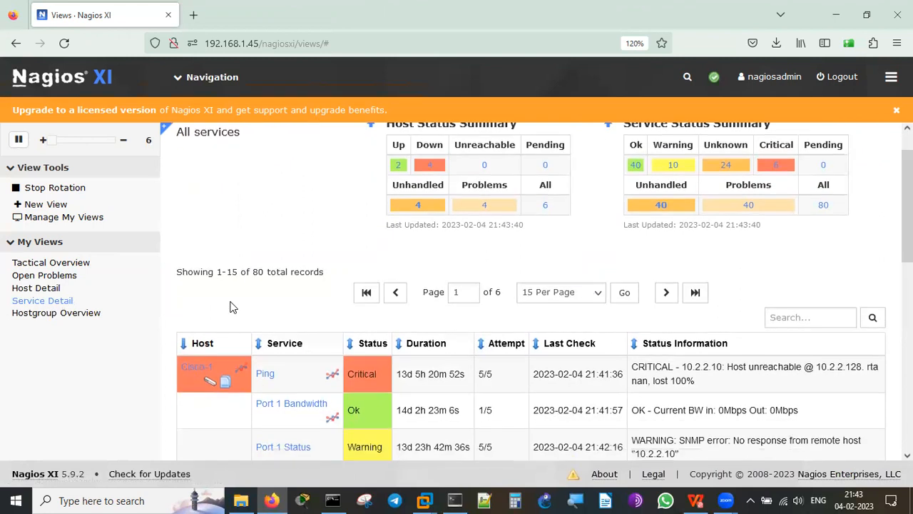
{"action": "scroll", "coordinate": [230, 307], "scroll_direction": "down", "scroll_amount": 2}
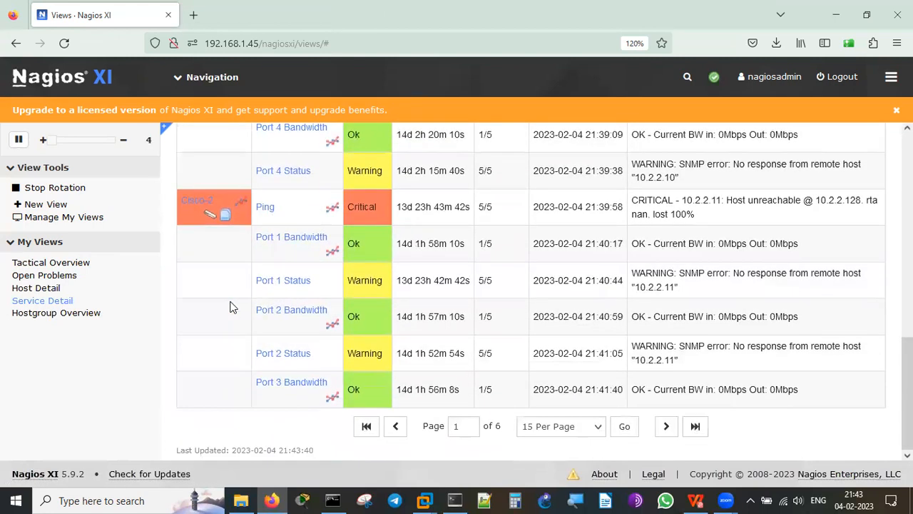
{"action": "scroll", "coordinate": [230, 307], "scroll_direction": "up", "scroll_amount": 8}
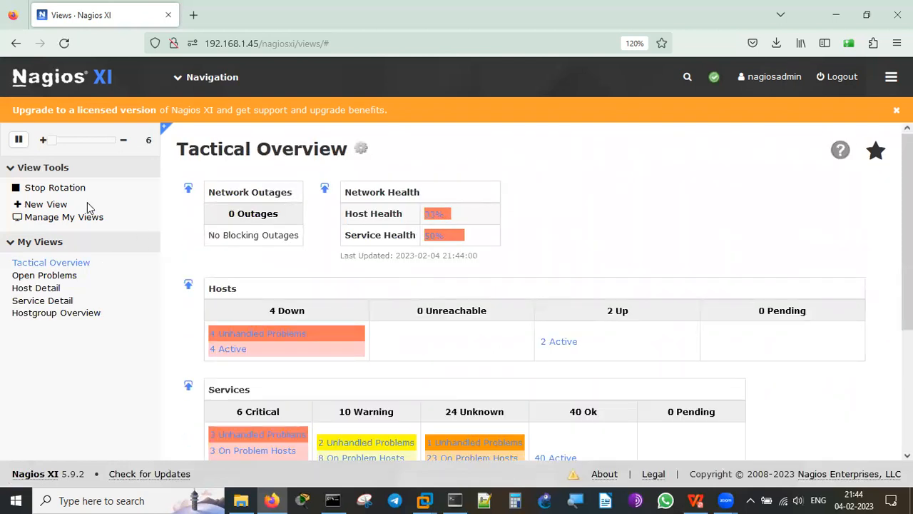
Stop rotation and open Host Detail, showing WindowsXPP Up with 0% packet loss.
{"action": "left_click", "coordinate": [53, 187]}
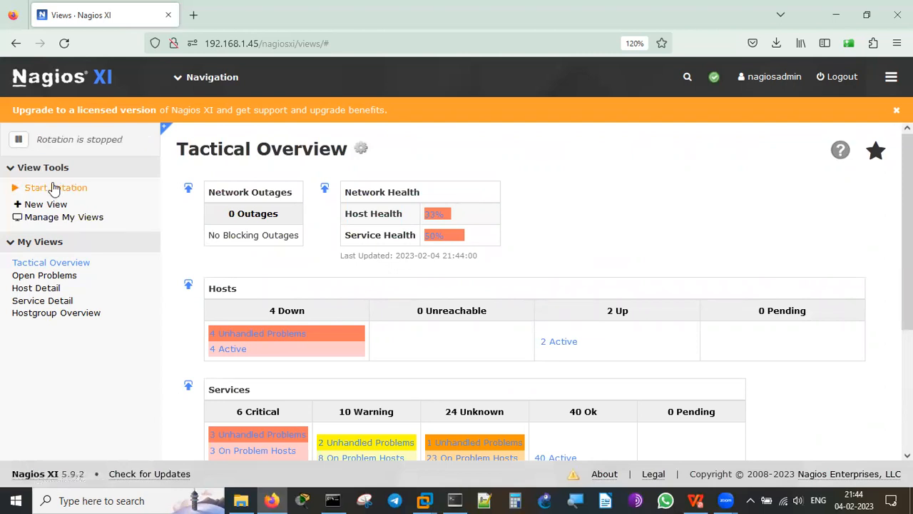
{"action": "left_click", "coordinate": [43, 288]}
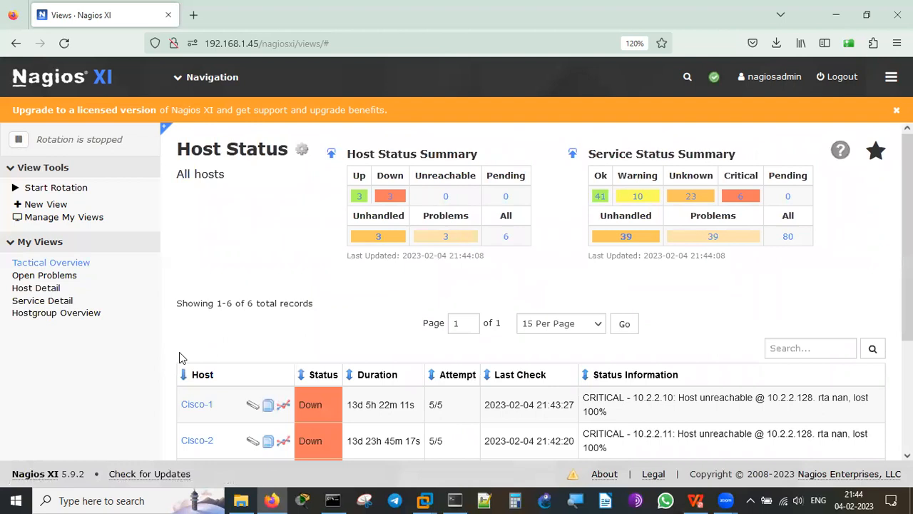
{"action": "scroll", "coordinate": [169, 353], "scroll_direction": "down", "scroll_amount": 3}
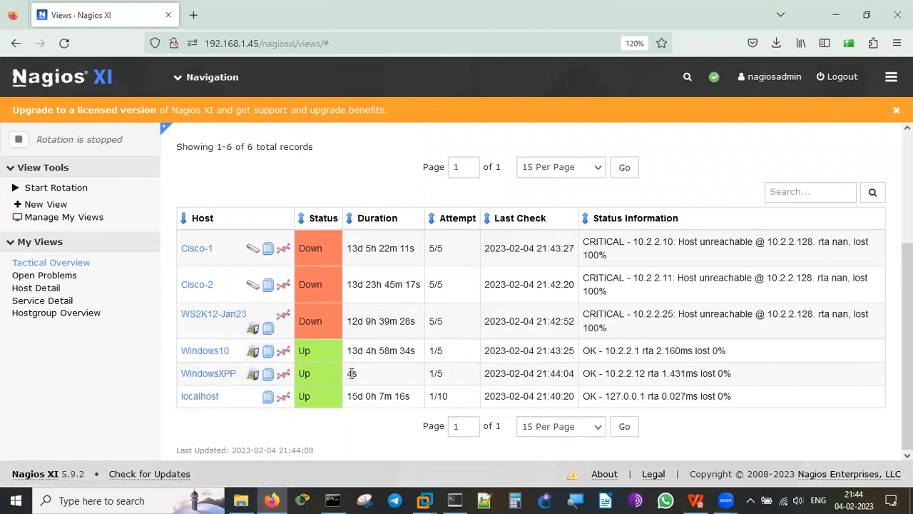
{"action": "double_click", "coordinate": [438, 373]}
{"action": "left_click", "coordinate": [439, 376]}
{"action": "left_click", "coordinate": [212, 377]}
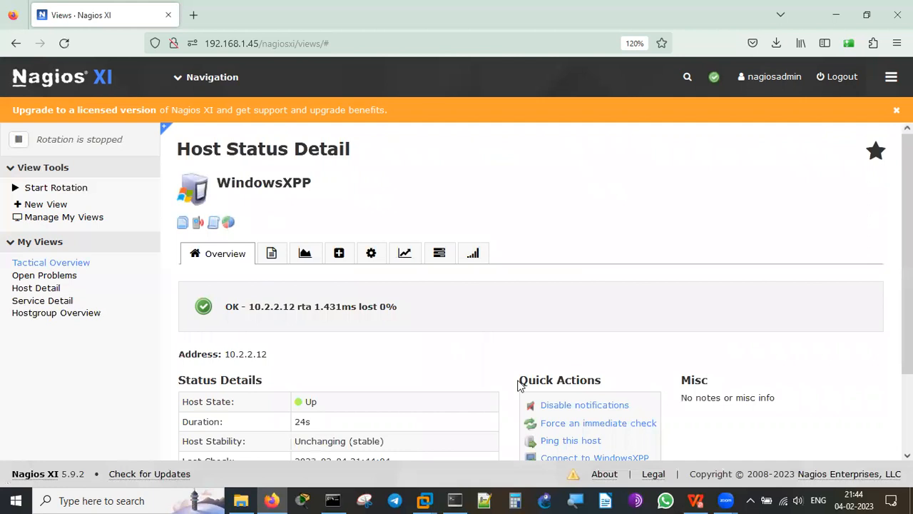
{"action": "scroll", "coordinate": [581, 359], "scroll_direction": "down", "scroll_amount": 2}
{"action": "scroll", "coordinate": [581, 359], "scroll_direction": "down", "scroll_amount": 2}
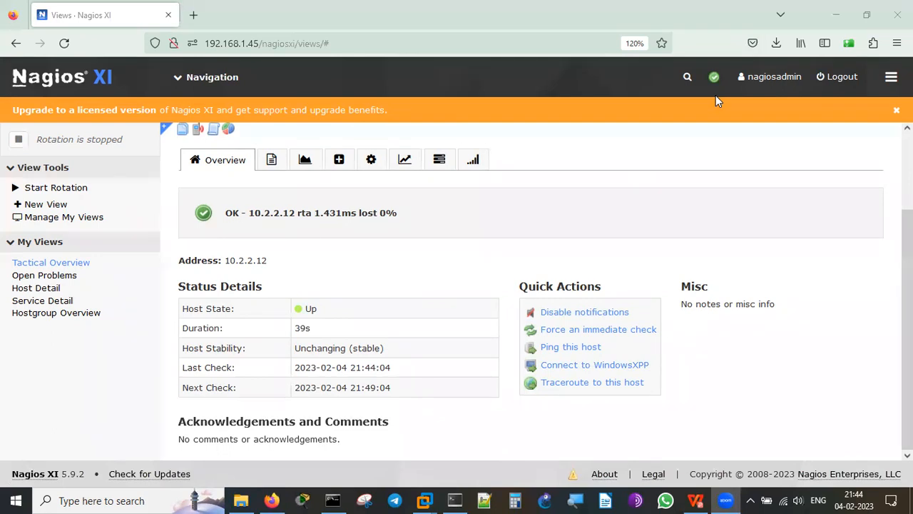
{"action": "left_click_drag", "start_coordinate": [325, 308], "coordinate": [370, 283]}
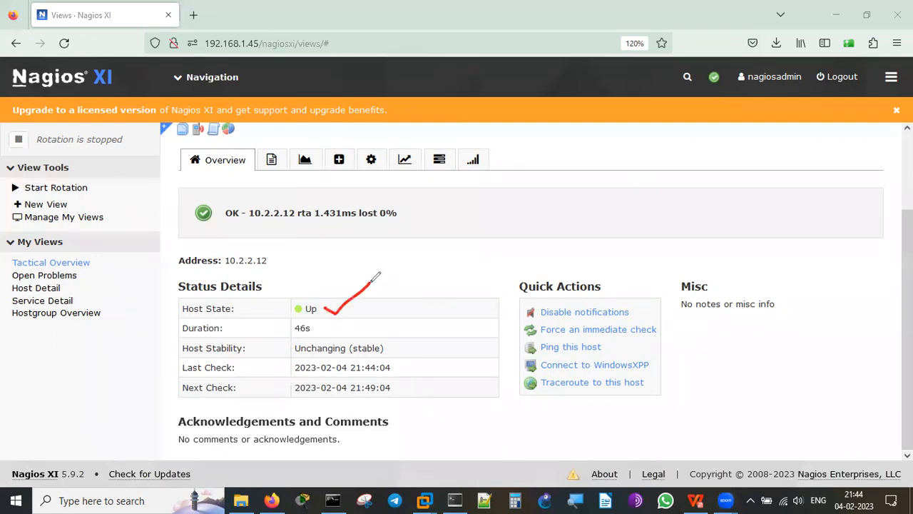
{"action": "left_click_drag", "start_coordinate": [316, 330], "coordinate": [370, 302]}
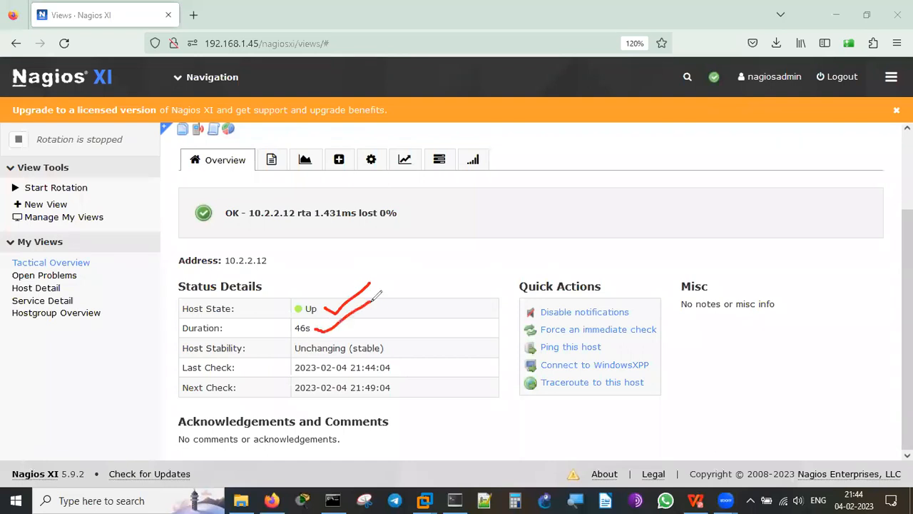
{"action": "left_click", "coordinate": [397, 345]}
{"action": "left_click_drag", "start_coordinate": [401, 343], "coordinate": [437, 312]}
{"action": "left_click_drag", "start_coordinate": [408, 365], "coordinate": [444, 345]}
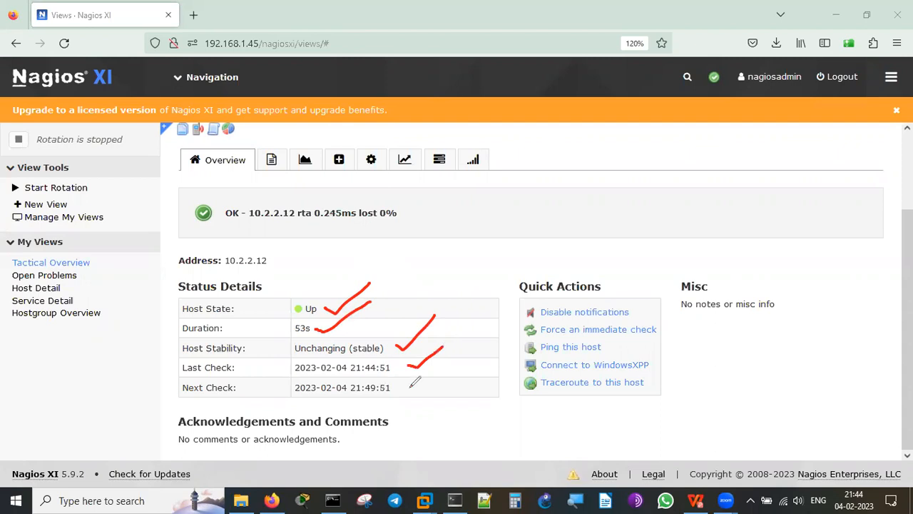
{"action": "left_click_drag", "start_coordinate": [409, 388], "coordinate": [437, 368]}
{"action": "mouse_move", "coordinate": [649, 329]}
{"action": "left_mouse_down"}
{"action": "mouse_move", "coordinate": [644, 272]}
{"action": "mouse_move", "coordinate": [647, 342]}
{"action": "mouse_move", "coordinate": [587, 305]}
{"action": "left_mouse_up"}
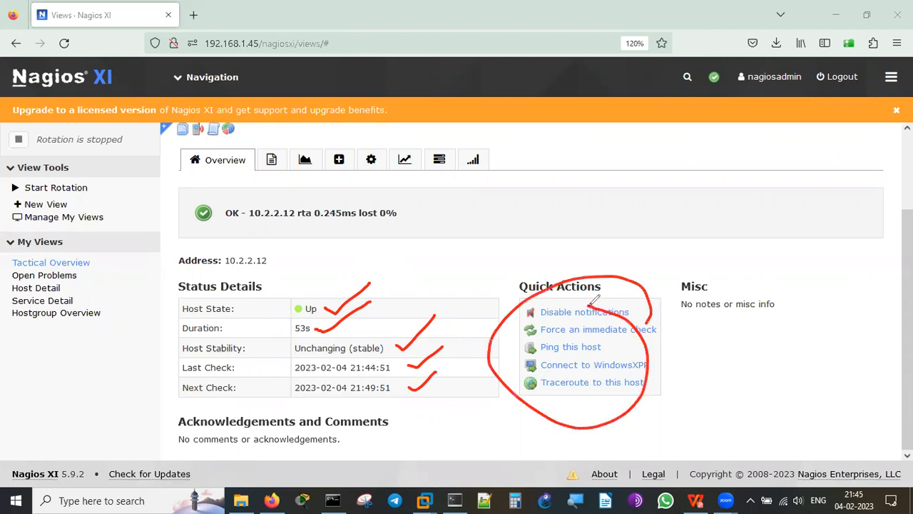
{"action": "left_click", "coordinate": [699, 122]}
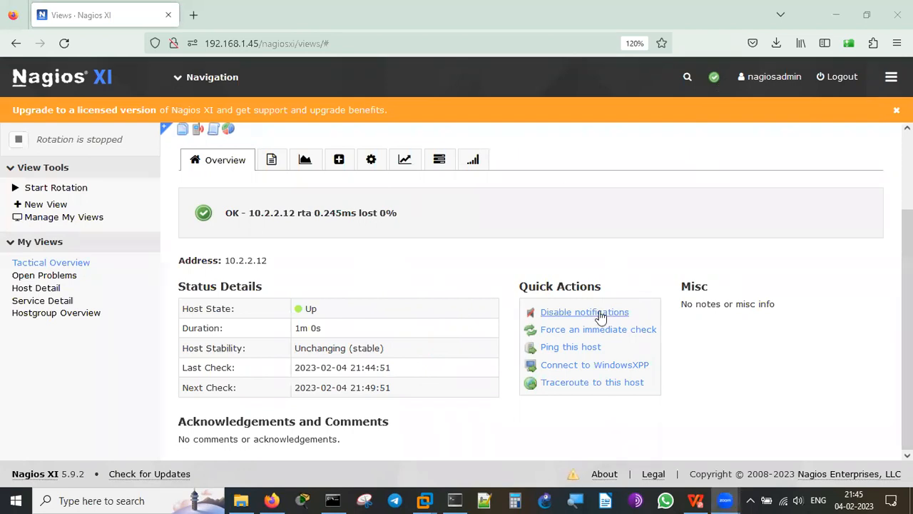
{"action": "left_click", "coordinate": [570, 350]}
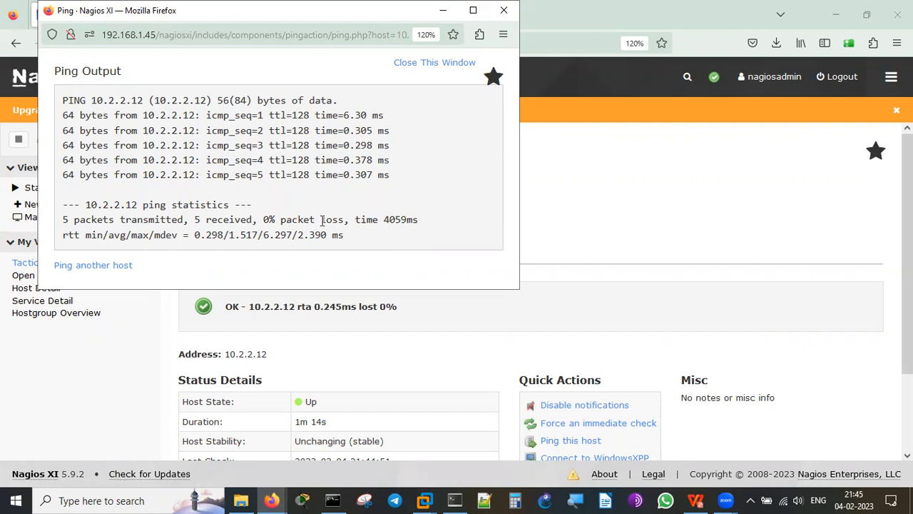
{"action": "left_click", "coordinate": [417, 71]}
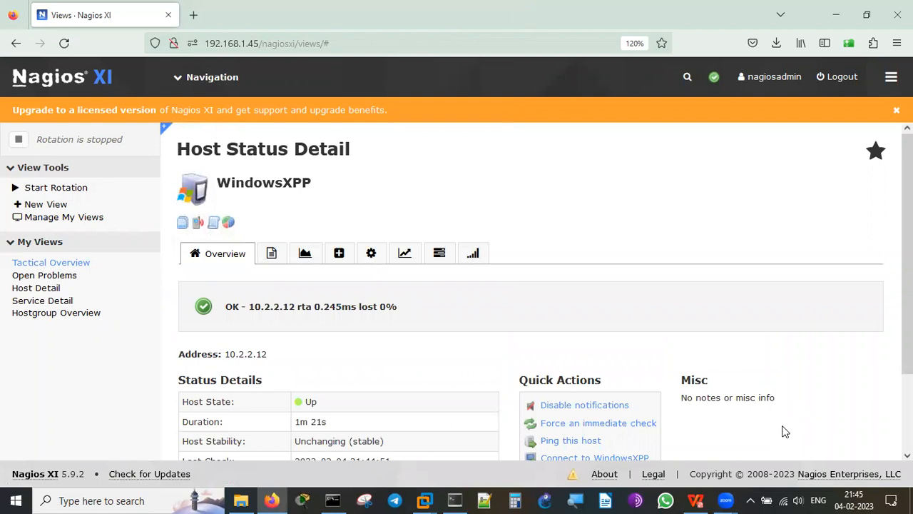
{"action": "scroll", "coordinate": [785, 431], "scroll_direction": "down", "scroll_amount": 2}
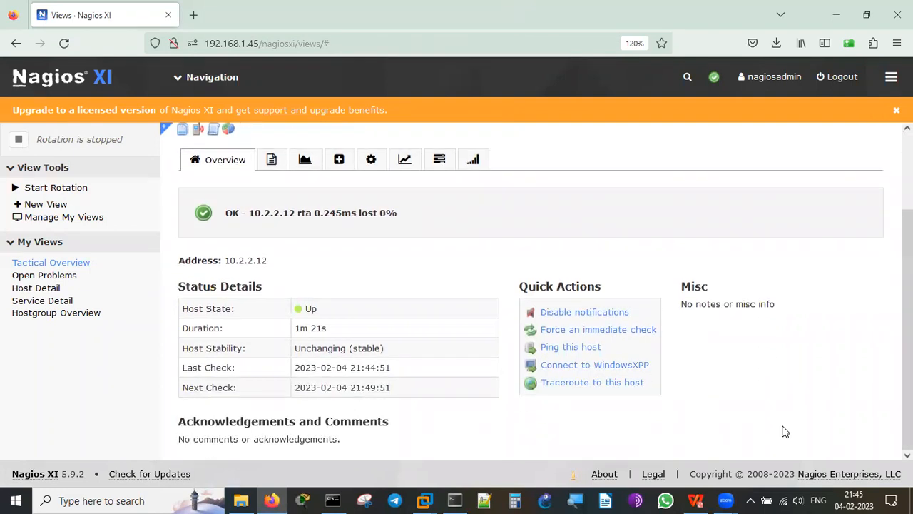
{"action": "left_click", "coordinate": [589, 384]}
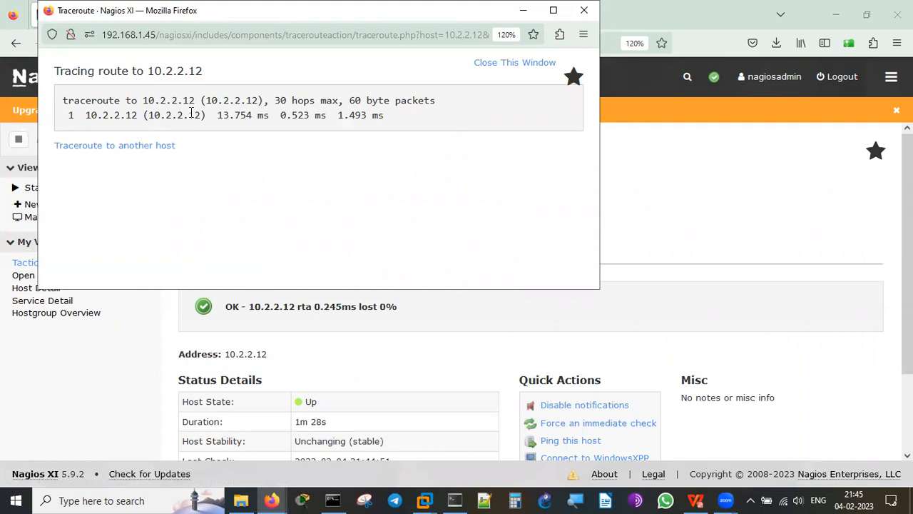
{"action": "left_click", "coordinate": [515, 67]}
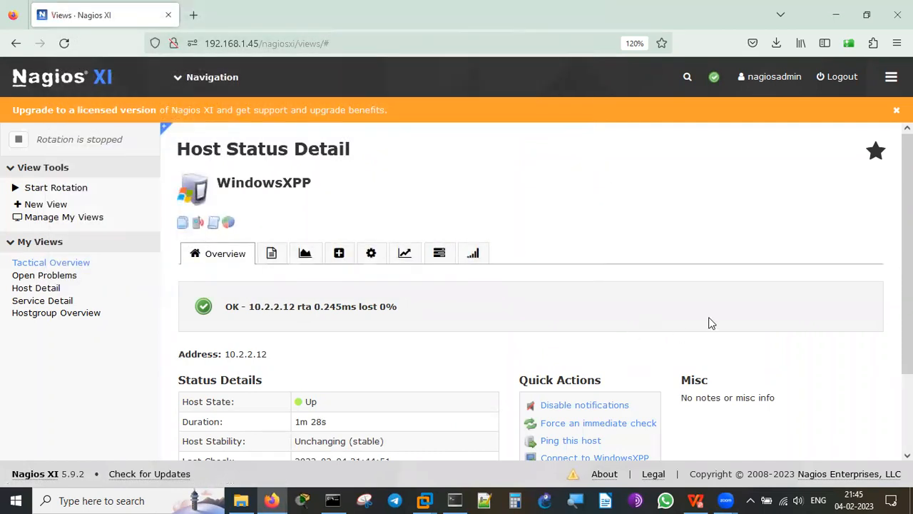
Request an RDP connection to WindowsXPP at 10.2.2.12 and open the downloaded .rdp file.
{"action": "scroll", "coordinate": [711, 322], "scroll_direction": "down", "scroll_amount": 1}
{"action": "scroll", "coordinate": [710, 322], "scroll_direction": "down", "scroll_amount": 1}
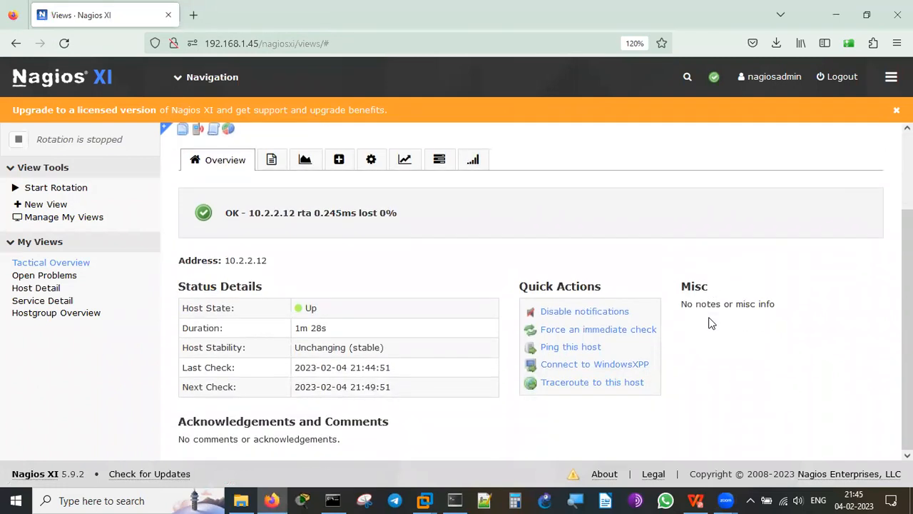
{"action": "left_click", "coordinate": [597, 366]}
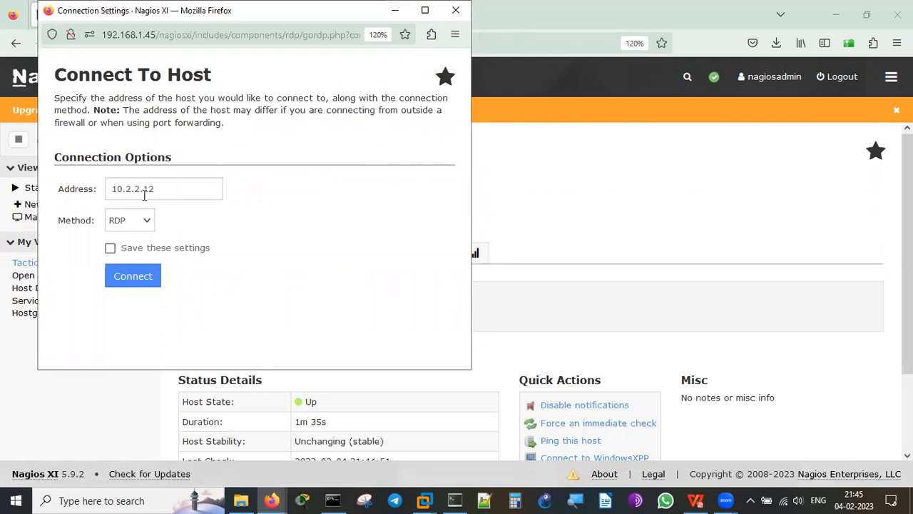
{"action": "left_click", "coordinate": [132, 275]}
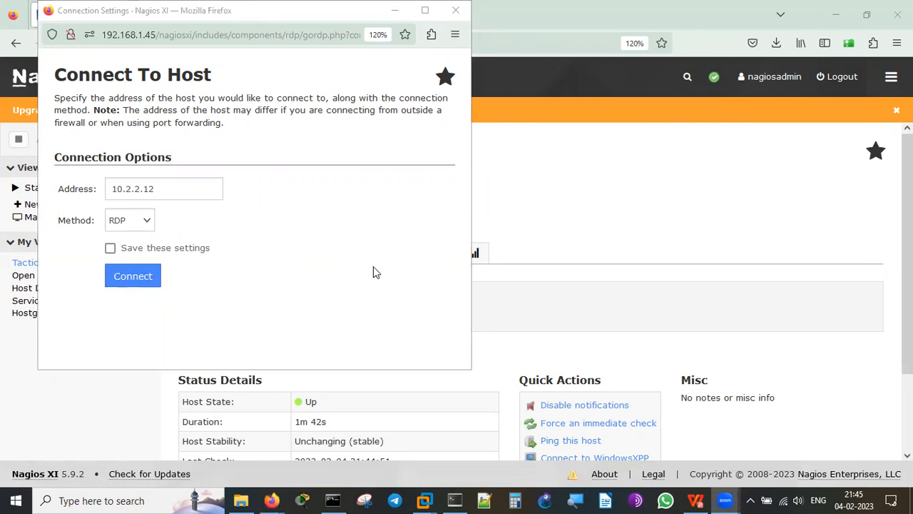
{"action": "left_click", "coordinate": [131, 278]}
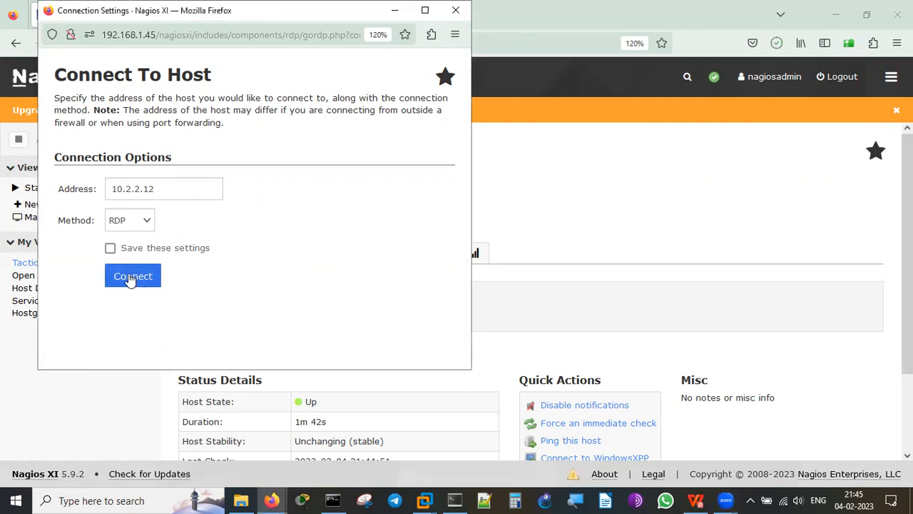
{"action": "left_click", "coordinate": [776, 44]}
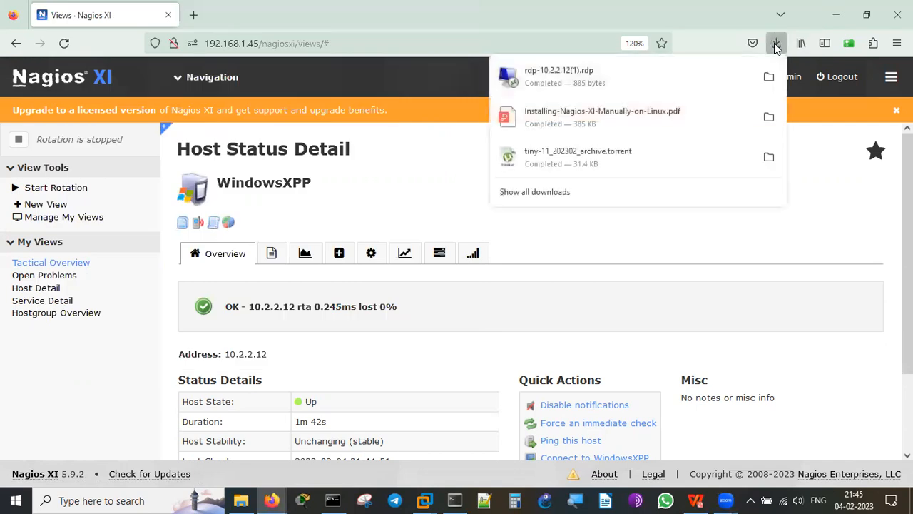
{"action": "left_click", "coordinate": [647, 72]}
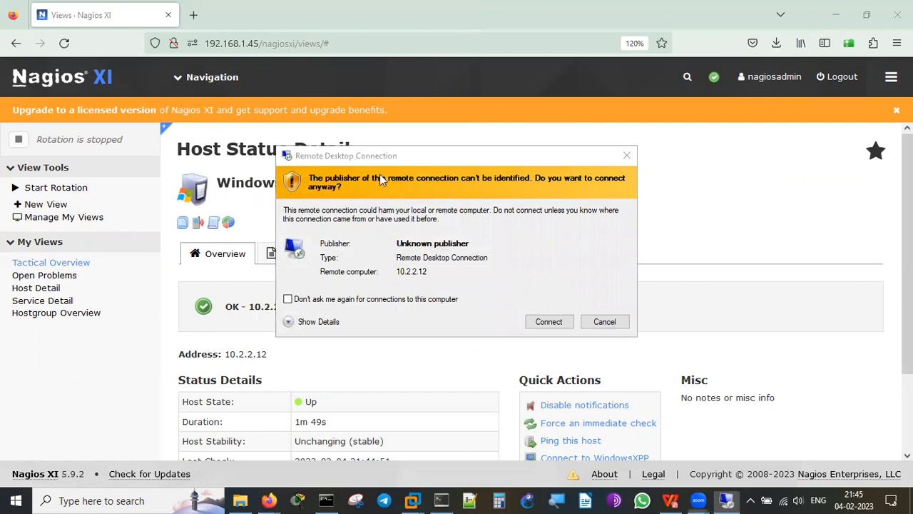
Connect to 10.2.2.12 as administrator and restore the remote Command Prompt with the ping output.
{"action": "left_click", "coordinate": [549, 321]}
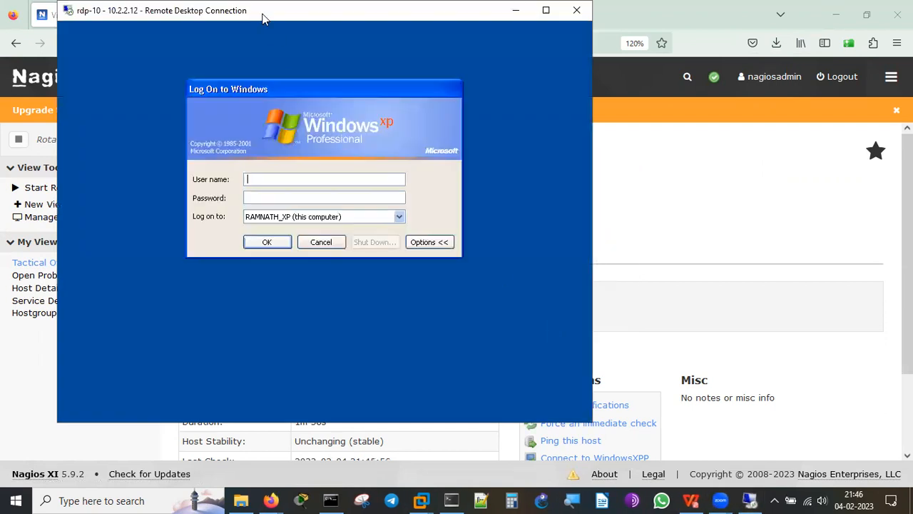
{"action": "type", "text": "administrator"}
{"action": "key", "text": "Tab"}
{"action": "type", "text": "•••••••"}
{"action": "key", "text": "Return"}
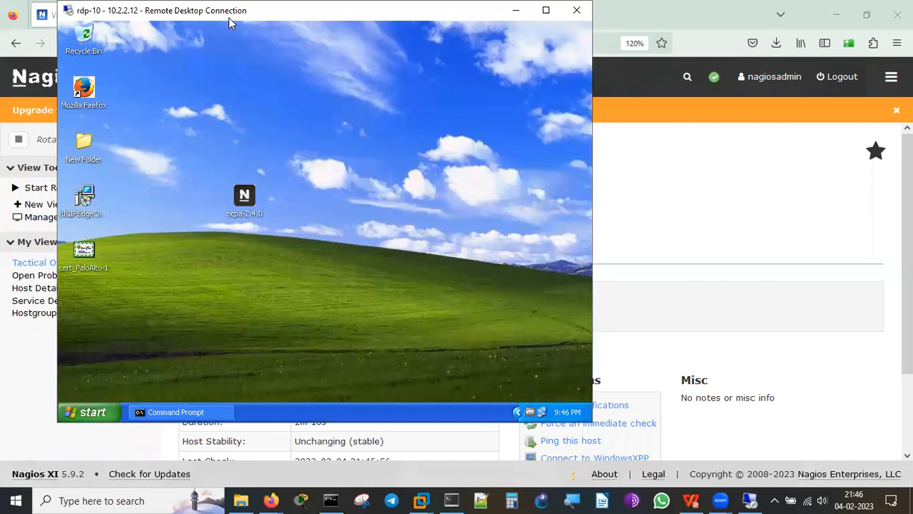
{"action": "left_click_drag", "start_coordinate": [229, 18], "coordinate": [206, 62]}
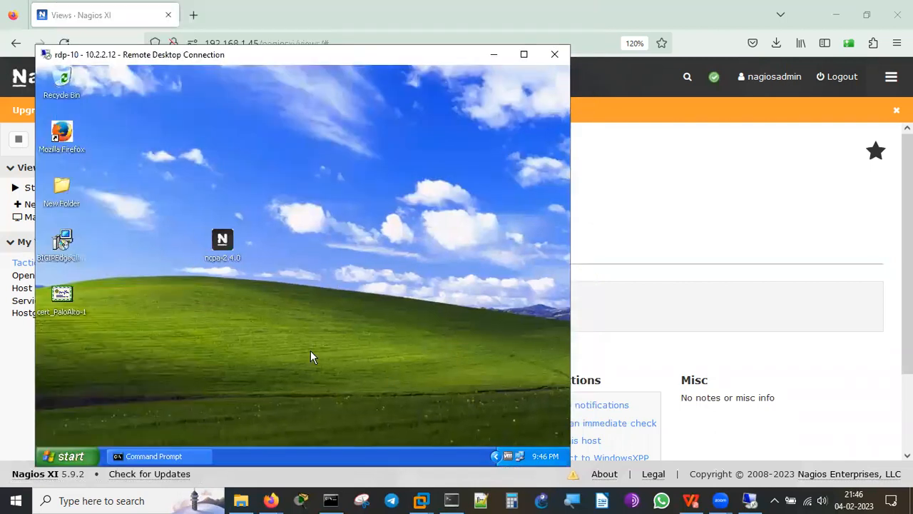
{"action": "left_click", "coordinate": [194, 454]}
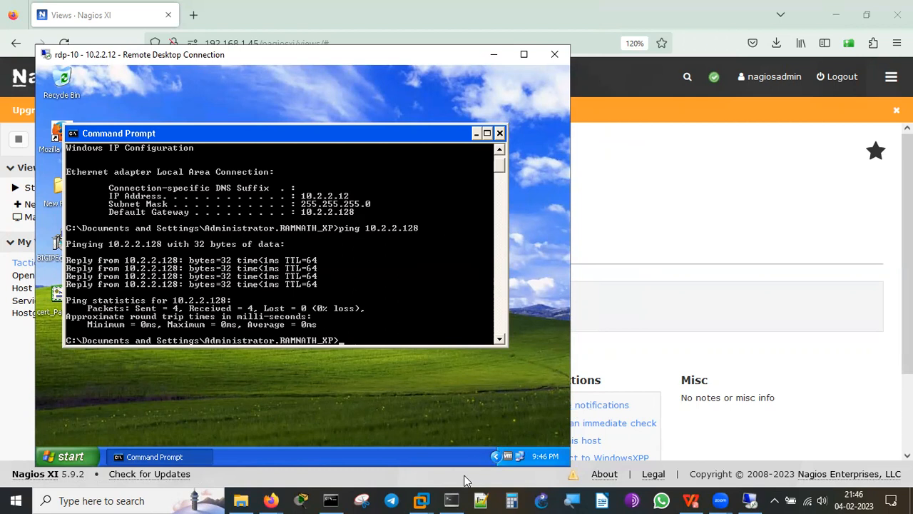
Disconnect the Remote Desktop session, leaving the Windows XPP VM on its Computer Locked screen.
{"action": "mouse_move", "coordinate": [421, 500]}
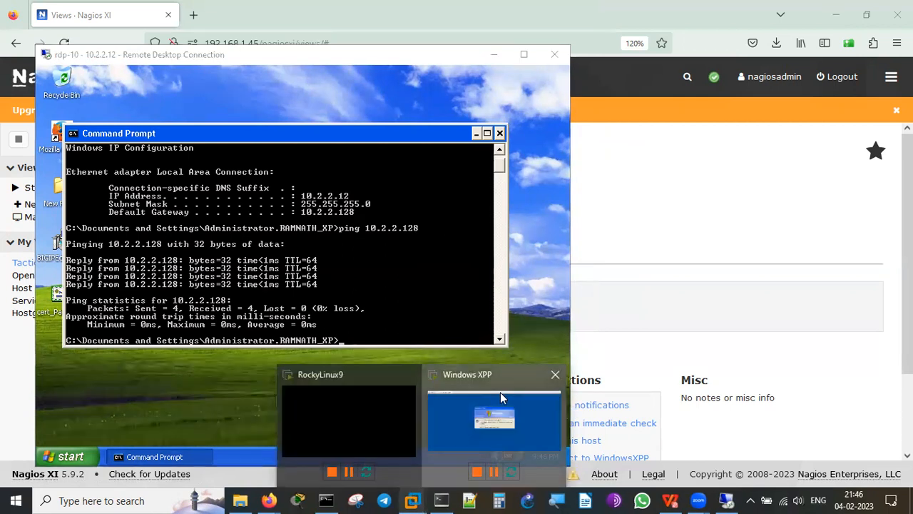
{"action": "left_click", "coordinate": [500, 396]}
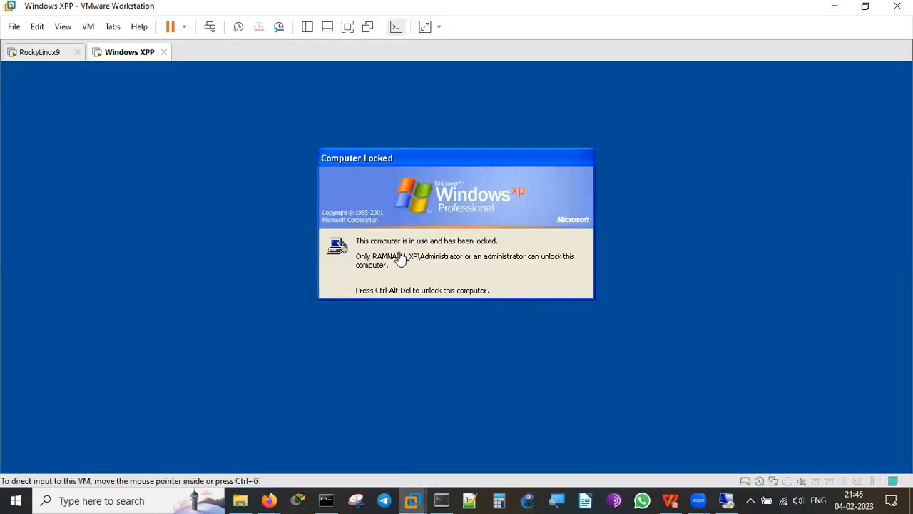
{"action": "left_click", "coordinate": [459, 270]}
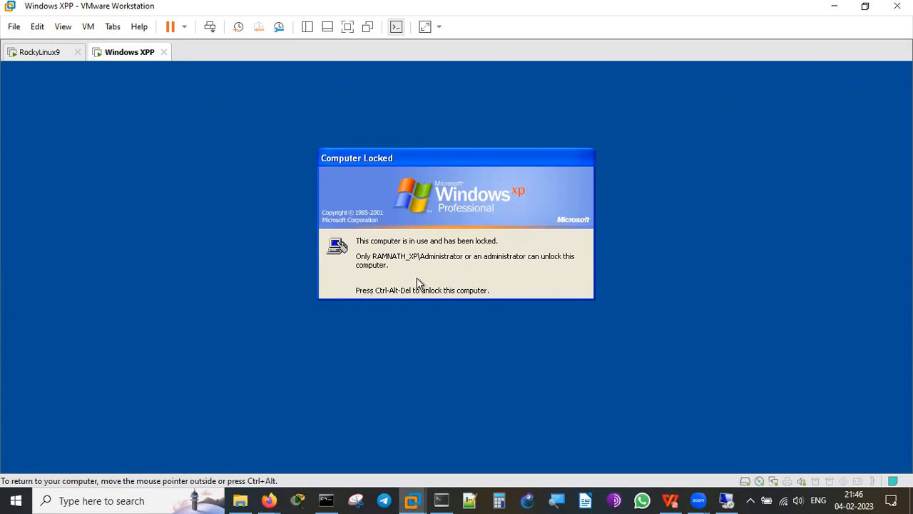
{"action": "left_click", "coordinate": [727, 500]}
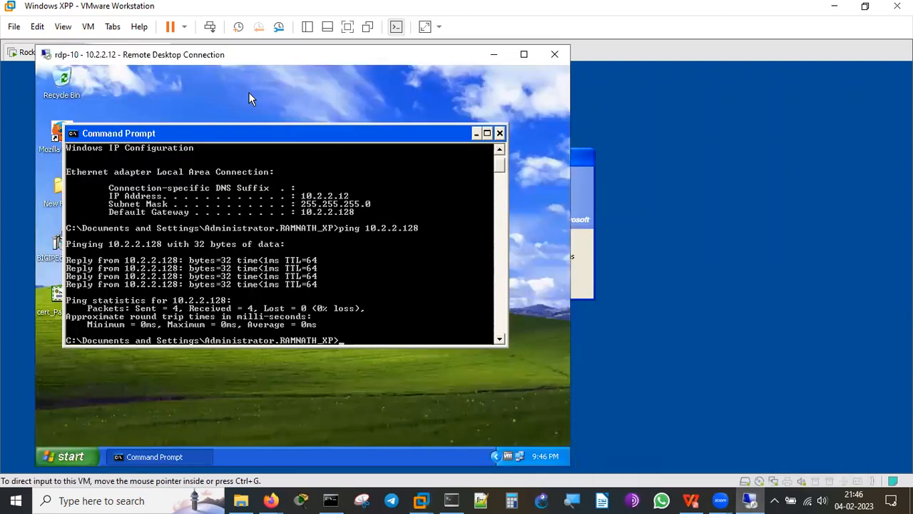
{"action": "left_click_drag", "start_coordinate": [242, 57], "coordinate": [227, 59]}
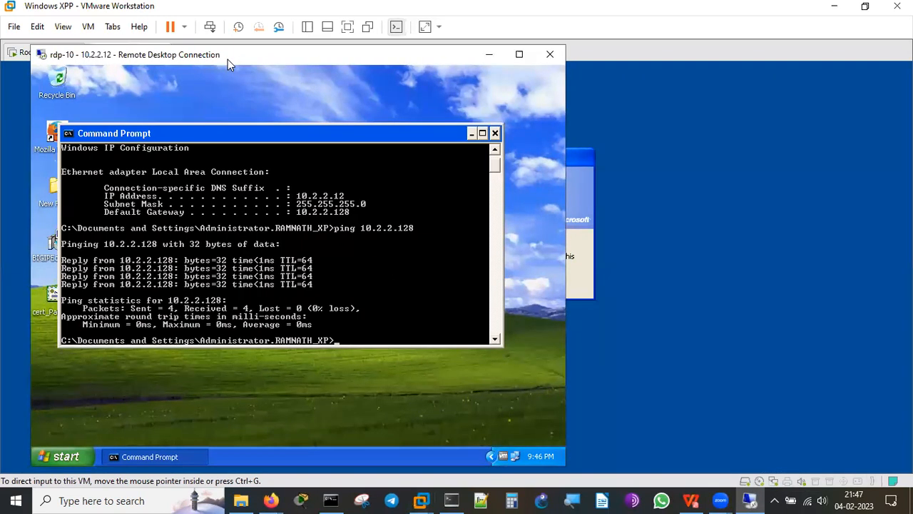
{"action": "left_click_drag", "start_coordinate": [227, 60], "coordinate": [251, 107]}
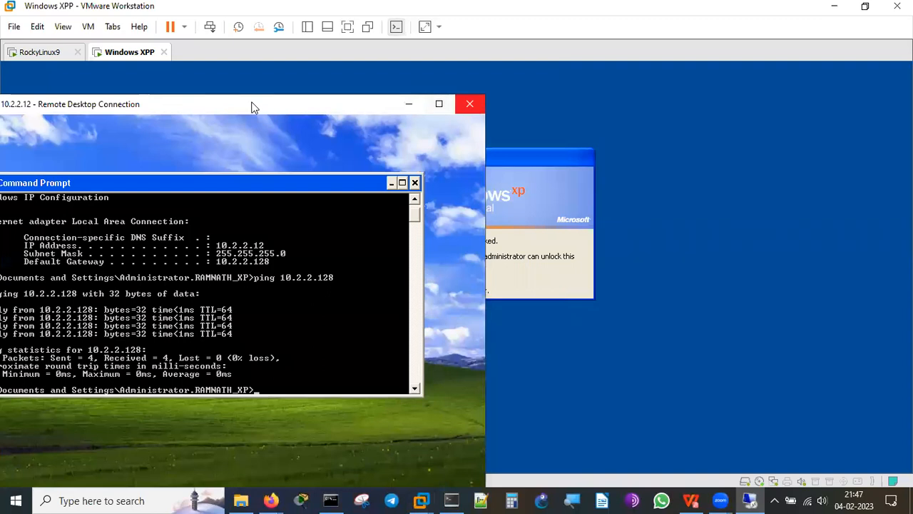
{"action": "left_click", "coordinate": [469, 103]}
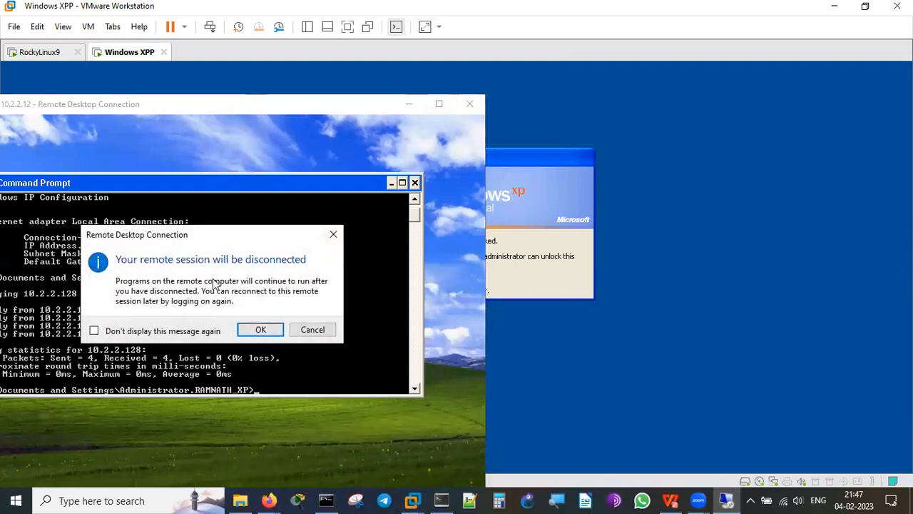
{"action": "left_click", "coordinate": [260, 329]}
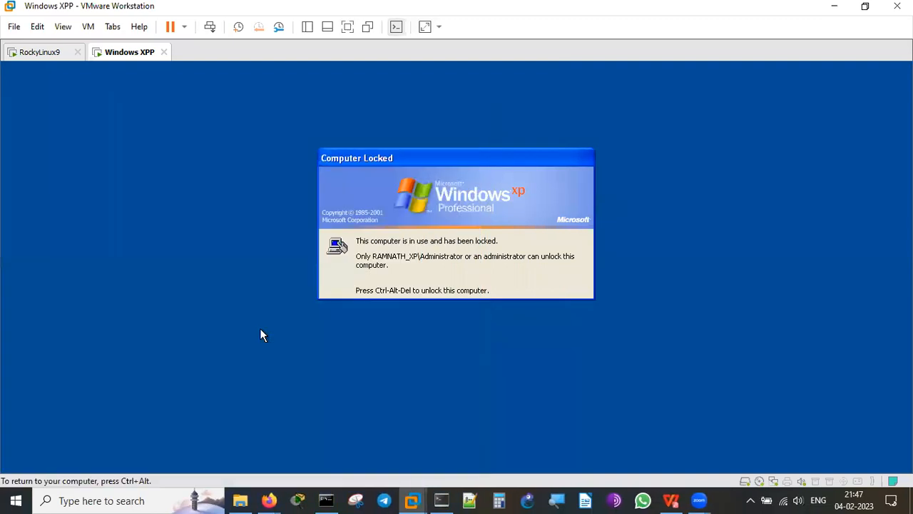
Close the leftover Firefox Connection Settings window.
{"action": "left_click", "coordinate": [269, 499]}
{"action": "mouse_move", "coordinate": [387, 416]}
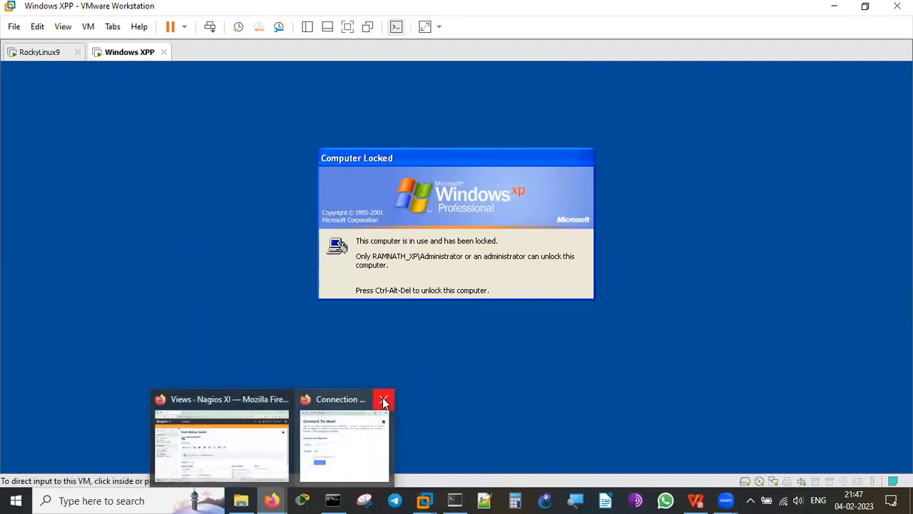
{"action": "left_click", "coordinate": [384, 400]}
List the status of WindowsXPP's monitored services and highlight the Ping response time.
{"action": "left_click", "coordinate": [239, 443]}
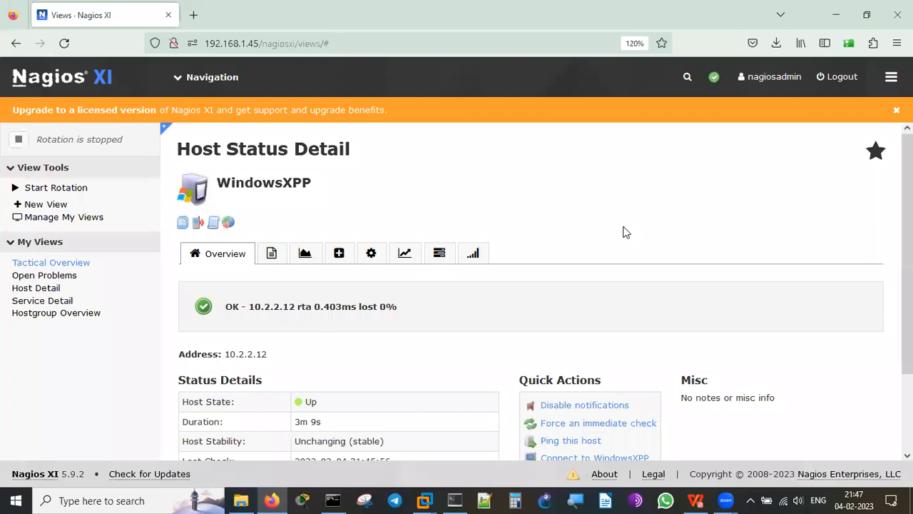
{"action": "scroll", "coordinate": [623, 232], "scroll_direction": "down", "scroll_amount": 2}
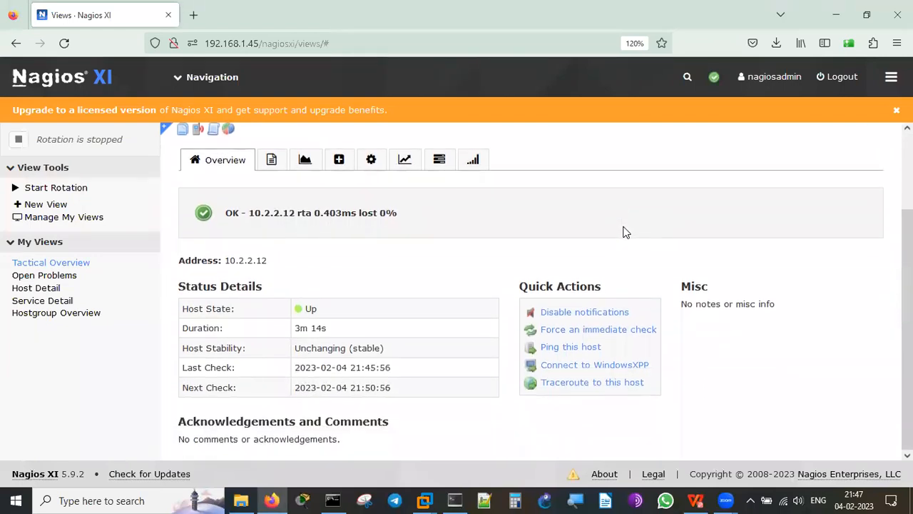
{"action": "left_click", "coordinate": [272, 161]}
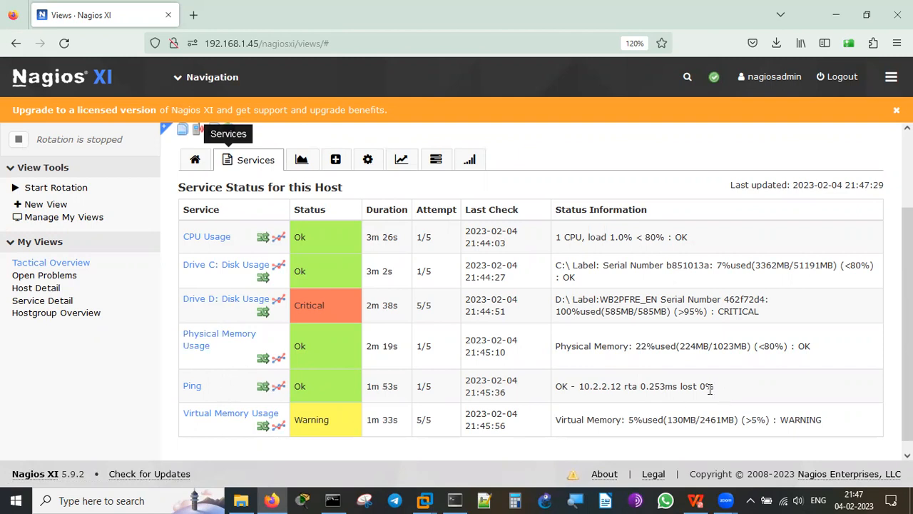
{"action": "double_click", "coordinate": [662, 386]}
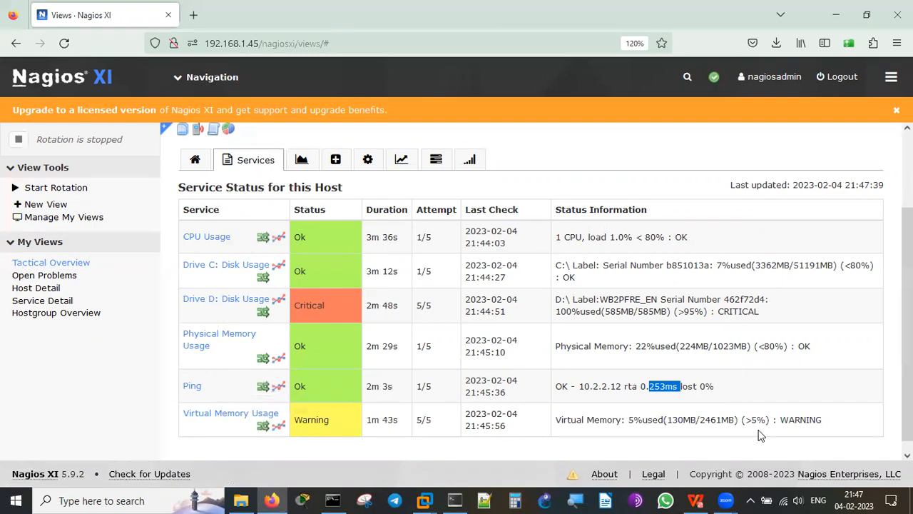
{"action": "left_click", "coordinate": [301, 161]}
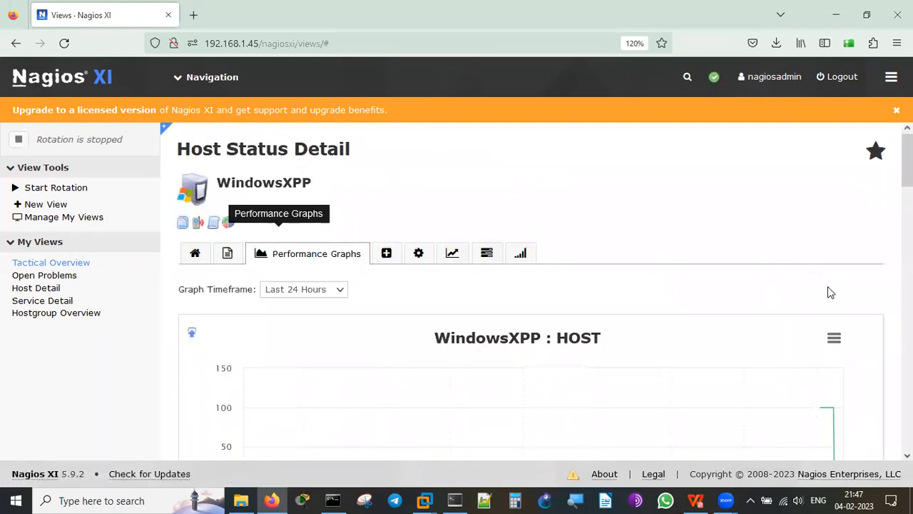
Review WindowsXPP's host response, CPU, disk and memory graphs for the Last 24 Hours.
{"action": "scroll", "coordinate": [828, 288], "scroll_direction": "down", "scroll_amount": 5}
{"action": "scroll", "coordinate": [829, 292], "scroll_direction": "up", "scroll_amount": 3}
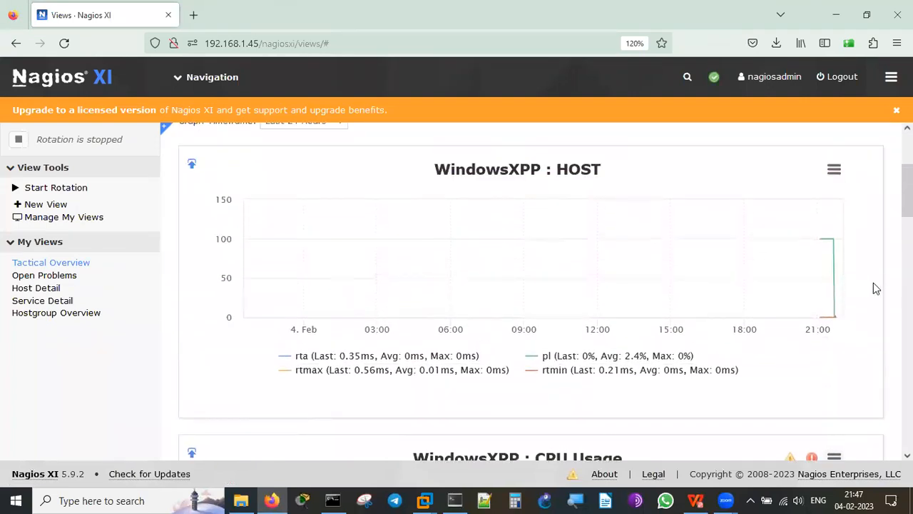
{"action": "scroll", "coordinate": [532, 292], "scroll_direction": "down", "scroll_amount": 6}
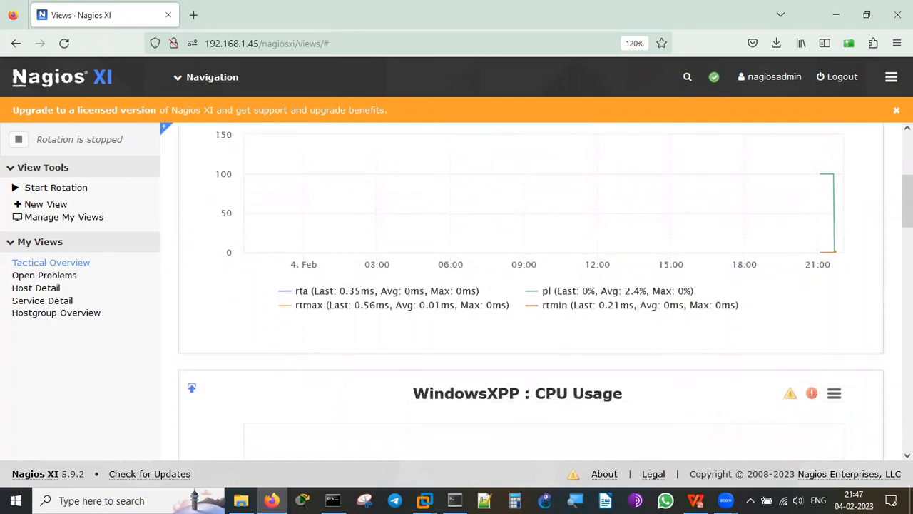
{"action": "scroll", "coordinate": [531, 293], "scroll_direction": "down", "scroll_amount": 4}
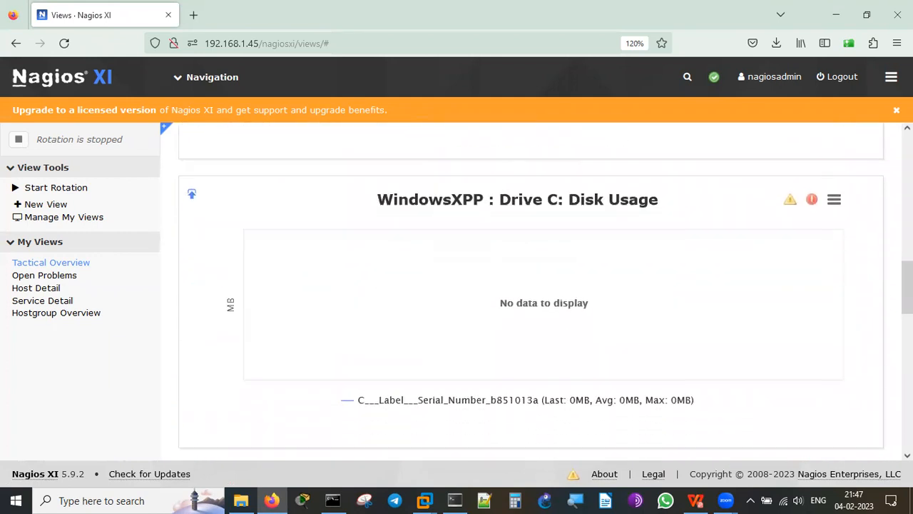
{"action": "scroll", "coordinate": [532, 292], "scroll_direction": "down", "scroll_amount": 5}
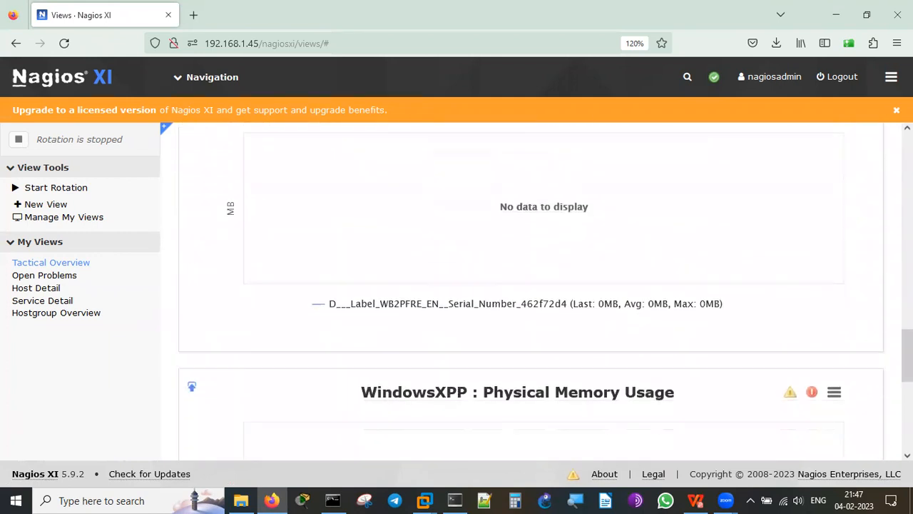
{"action": "scroll", "coordinate": [532, 292], "scroll_direction": "down", "scroll_amount": 3}
{"action": "scroll", "coordinate": [531, 293], "scroll_direction": "up", "scroll_amount": 5}
{"action": "scroll", "coordinate": [531, 292], "scroll_direction": "up", "scroll_amount": 10}
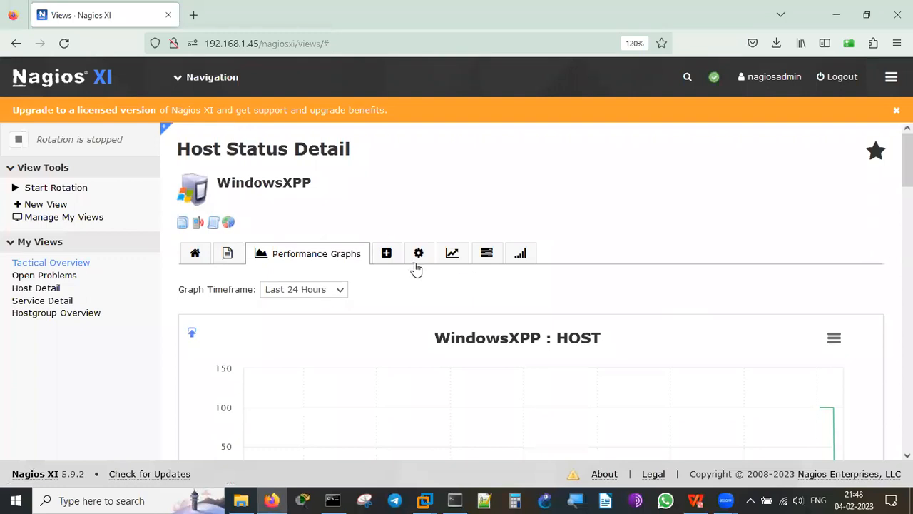
{"action": "left_click", "coordinate": [328, 294]}
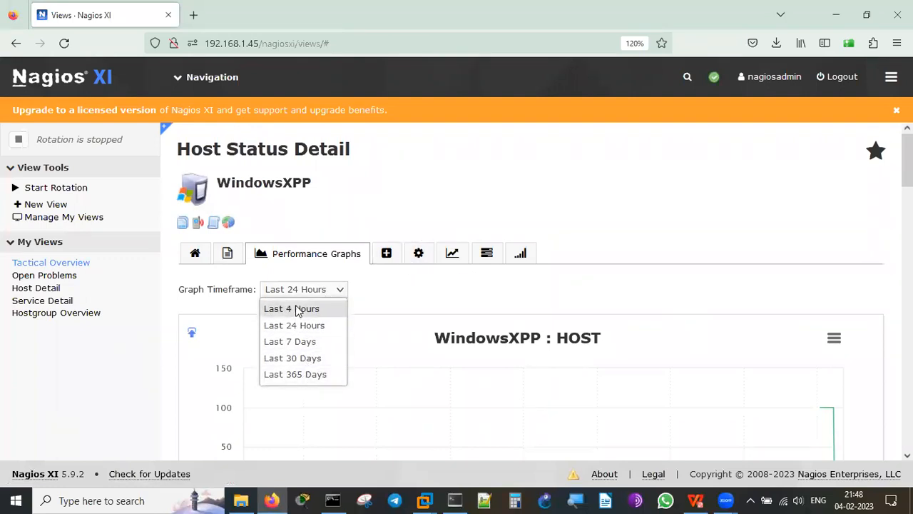
Review WindowsXPP's Advanced Status Details and Commands, then show its re-configure/delete options.
{"action": "left_click", "coordinate": [389, 258]}
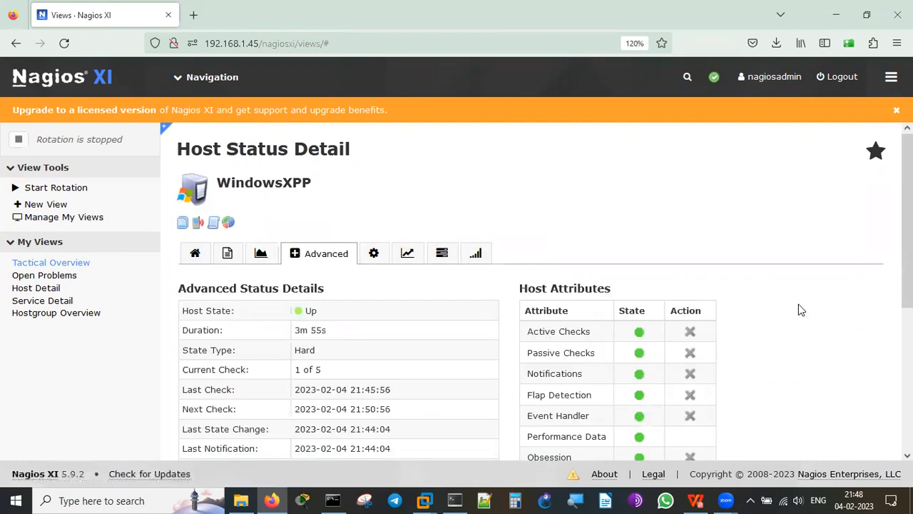
{"action": "scroll", "coordinate": [799, 309], "scroll_direction": "down", "scroll_amount": 3}
{"action": "scroll", "coordinate": [798, 304], "scroll_direction": "down", "scroll_amount": 2}
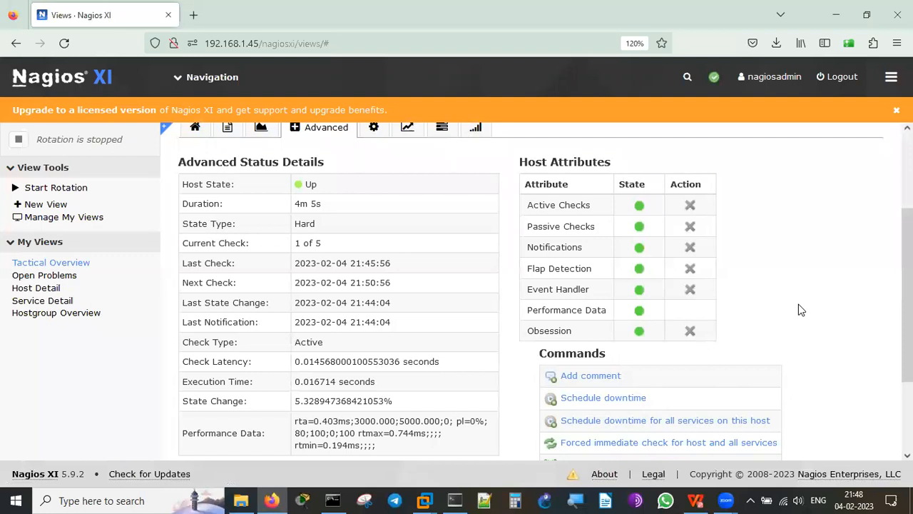
{"action": "scroll", "coordinate": [798, 304], "scroll_direction": "down", "scroll_amount": 3}
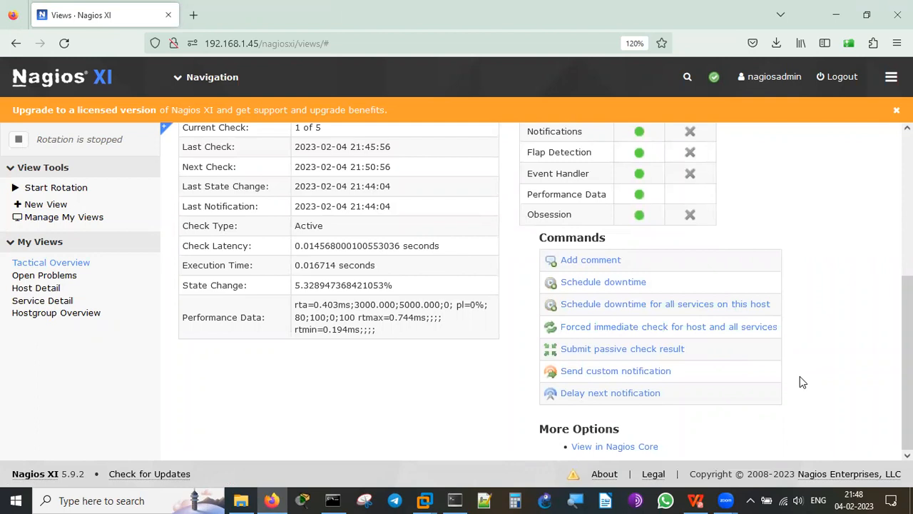
{"action": "scroll", "coordinate": [799, 376], "scroll_direction": "up", "scroll_amount": 5}
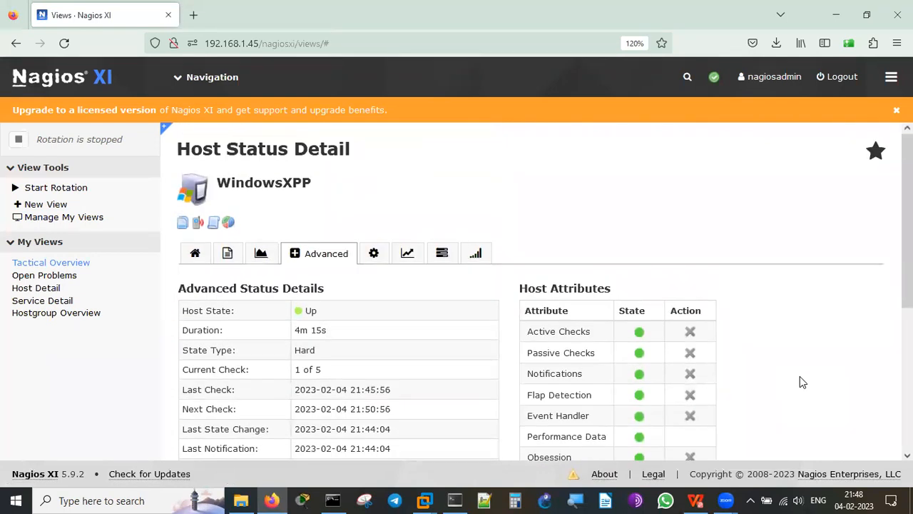
{"action": "scroll", "coordinate": [800, 376], "scroll_direction": "down", "scroll_amount": 1}
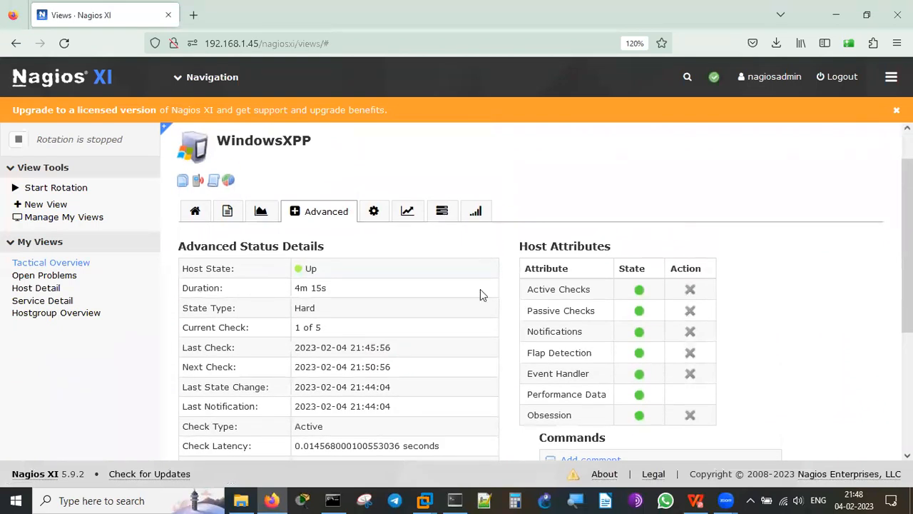
{"action": "left_click", "coordinate": [377, 216]}
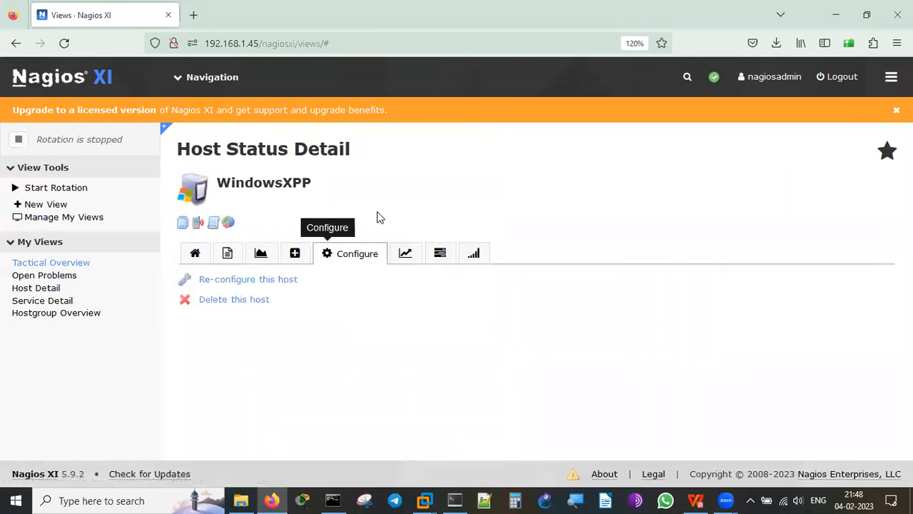
Open WindowsXPP's Capacity Planning charts and scroll through the observed and predicted rta, rtmax and rtmin trends.
{"action": "left_click", "coordinate": [407, 255]}
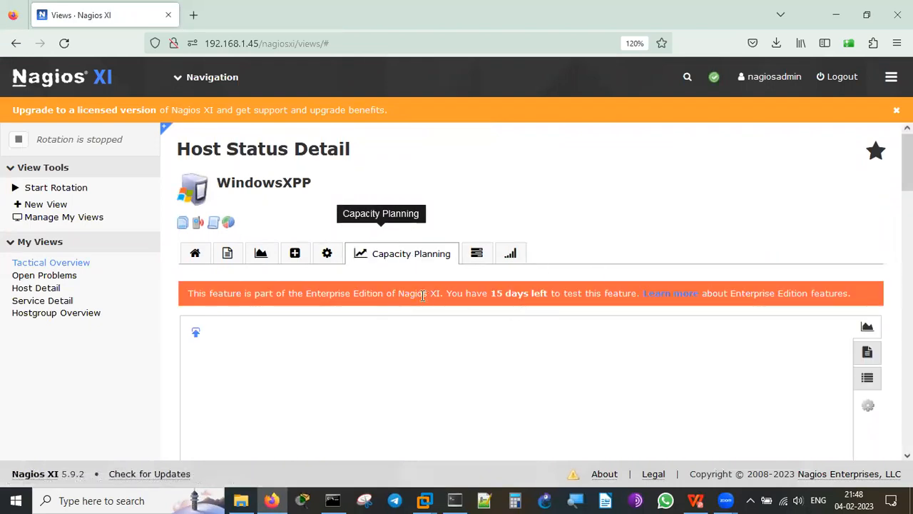
{"action": "double_click", "coordinate": [515, 293]}
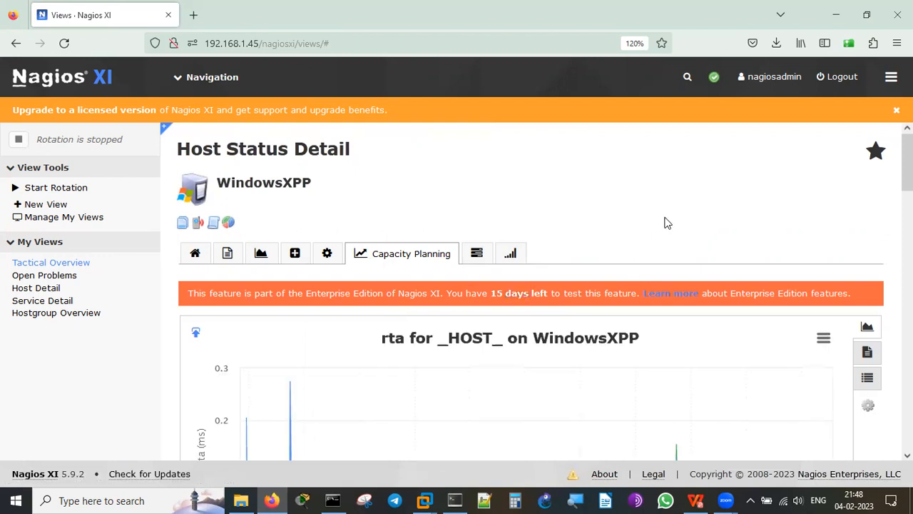
{"action": "scroll", "coordinate": [664, 224], "scroll_direction": "down", "scroll_amount": 10}
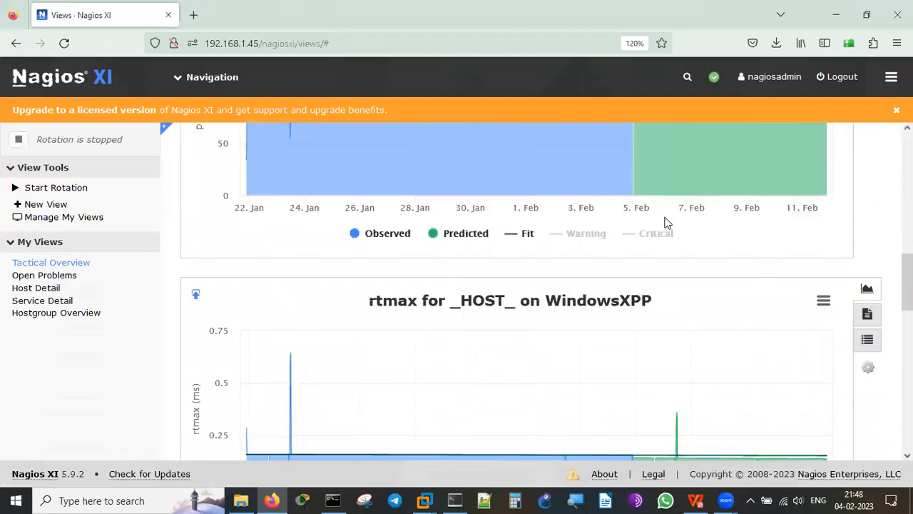
{"action": "scroll", "coordinate": [664, 223], "scroll_direction": "down", "scroll_amount": 2}
{"action": "scroll", "coordinate": [664, 223], "scroll_direction": "down", "scroll_amount": 10}
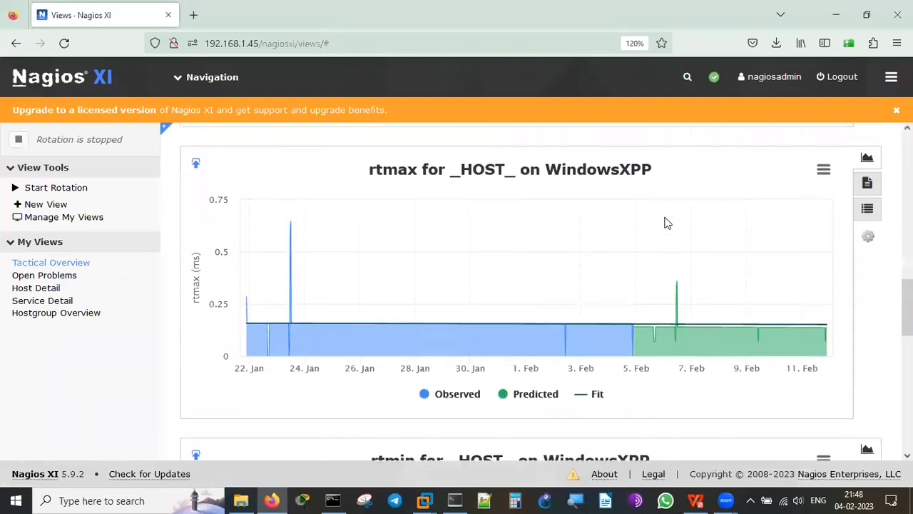
{"action": "scroll", "coordinate": [665, 223], "scroll_direction": "up", "scroll_amount": 13}
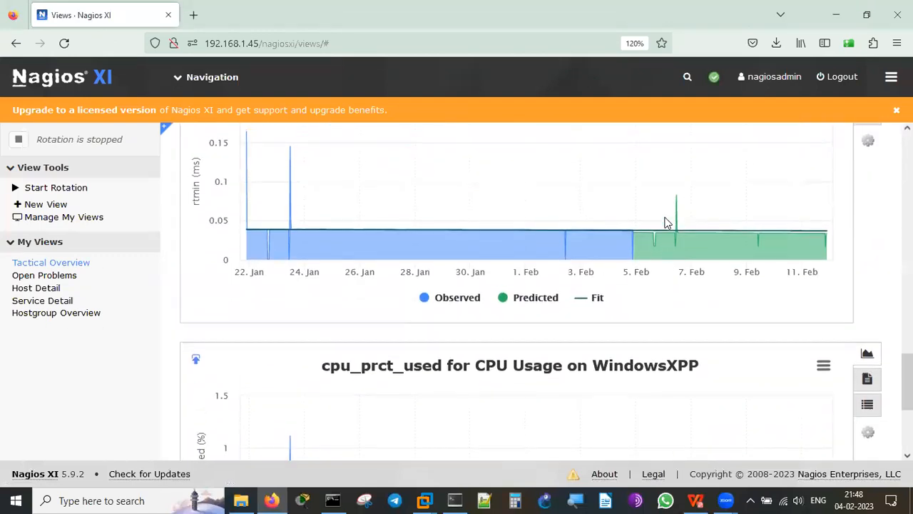
{"action": "scroll", "coordinate": [664, 223], "scroll_direction": "up", "scroll_amount": 6}
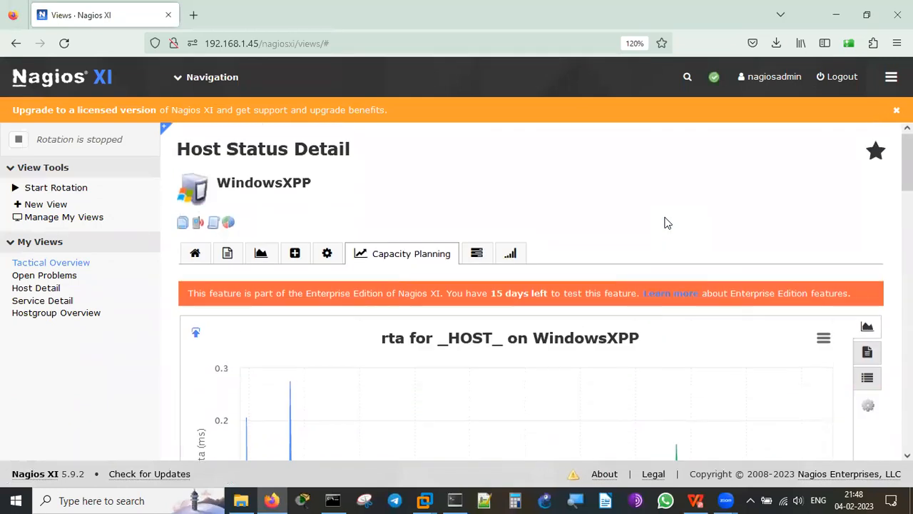
Check WindowsXPP's free variables, including the windowssnmp value, then view its network traffic analysis.
{"action": "left_click", "coordinate": [467, 259]}
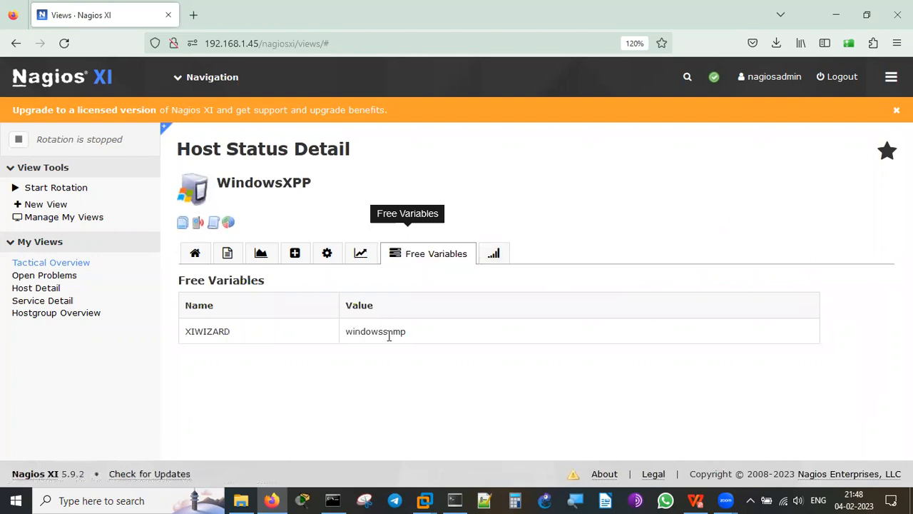
{"action": "double_click", "coordinate": [381, 333]}
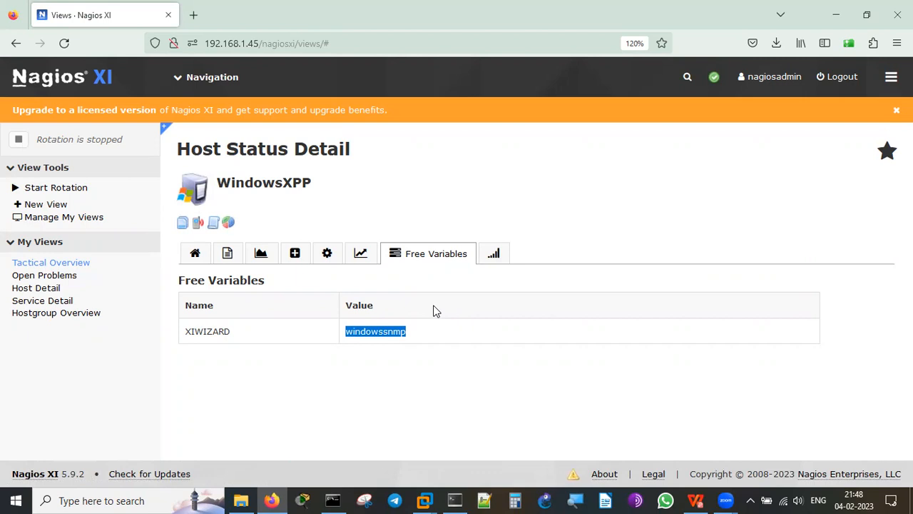
{"action": "left_click", "coordinate": [494, 253]}
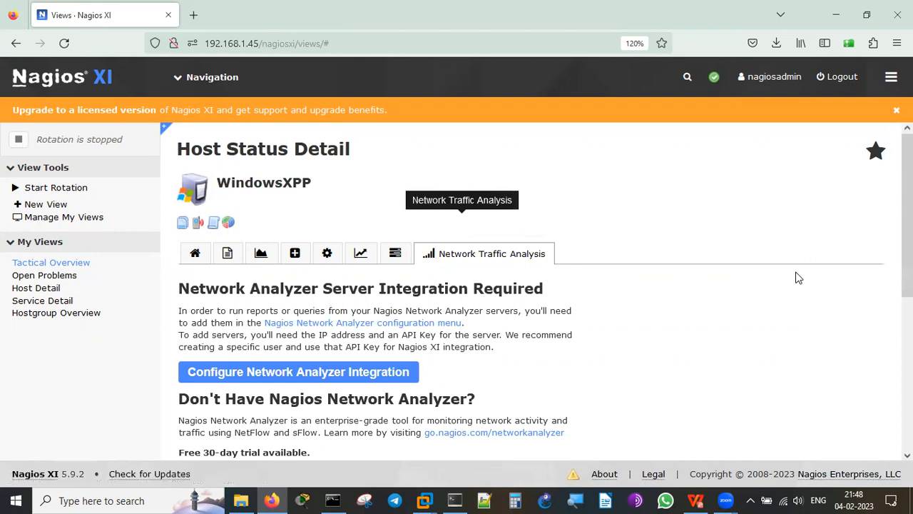
{"action": "scroll", "coordinate": [798, 277], "scroll_direction": "down", "scroll_amount": 5}
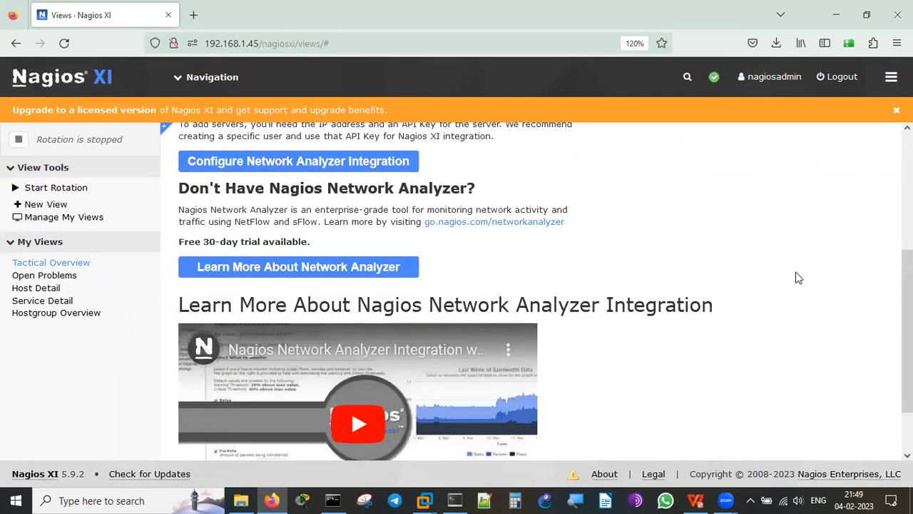
Return to the Host Status list for all six monitored hosts.
{"action": "double_click", "coordinate": [260, 241]}
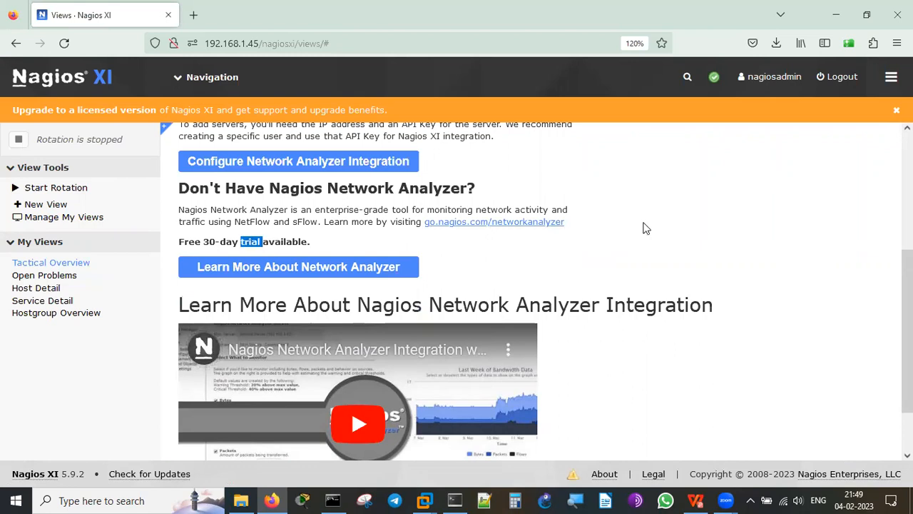
{"action": "left_click", "coordinate": [805, 236]}
{"action": "scroll", "coordinate": [806, 236], "scroll_direction": "up", "scroll_amount": 2}
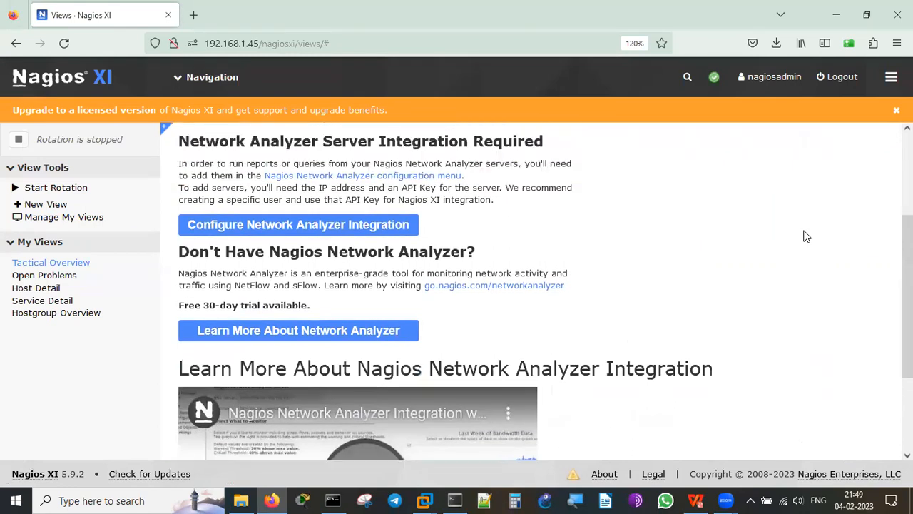
{"action": "scroll", "coordinate": [805, 236], "scroll_direction": "up", "scroll_amount": 3}
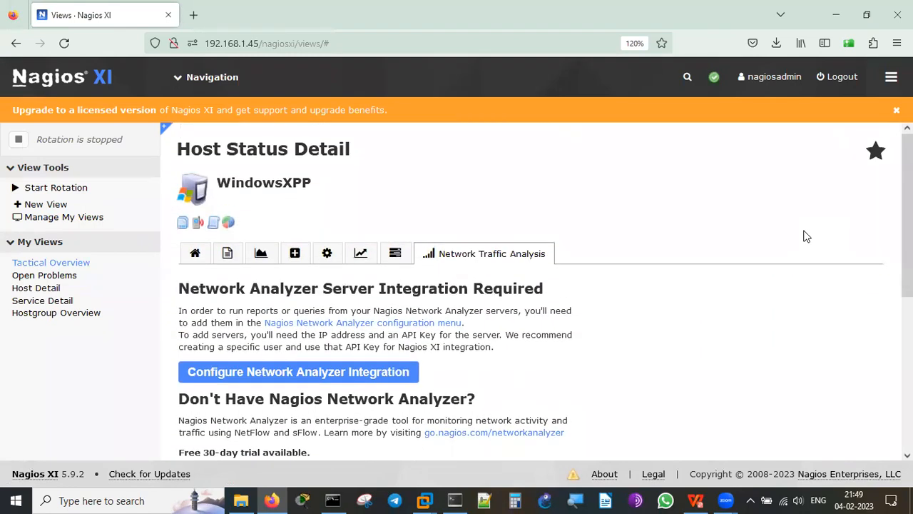
{"action": "left_click", "coordinate": [28, 293]}
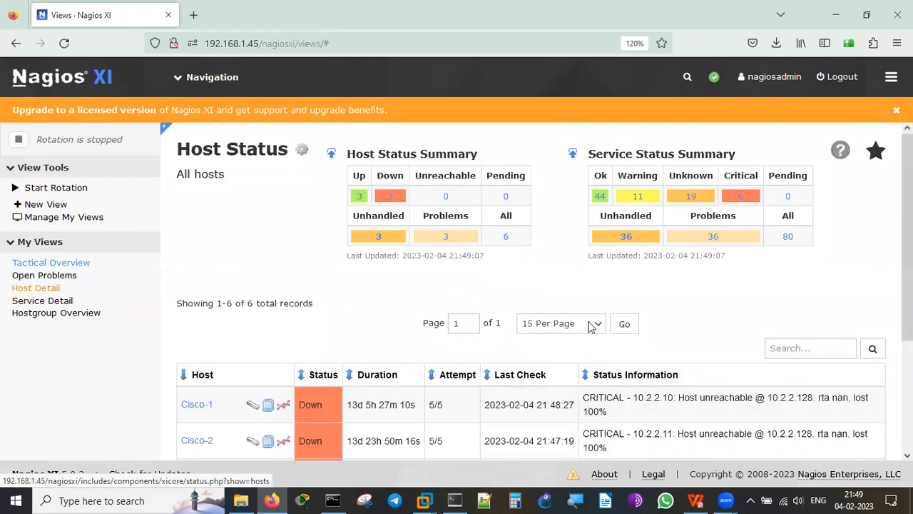
Scroll through the six hosts' status rows, noting Cisco-1, Cisco-2 and WS2K12-Jan23 down, then open Navigation.
{"action": "scroll", "coordinate": [776, 312], "scroll_direction": "down", "scroll_amount": 3}
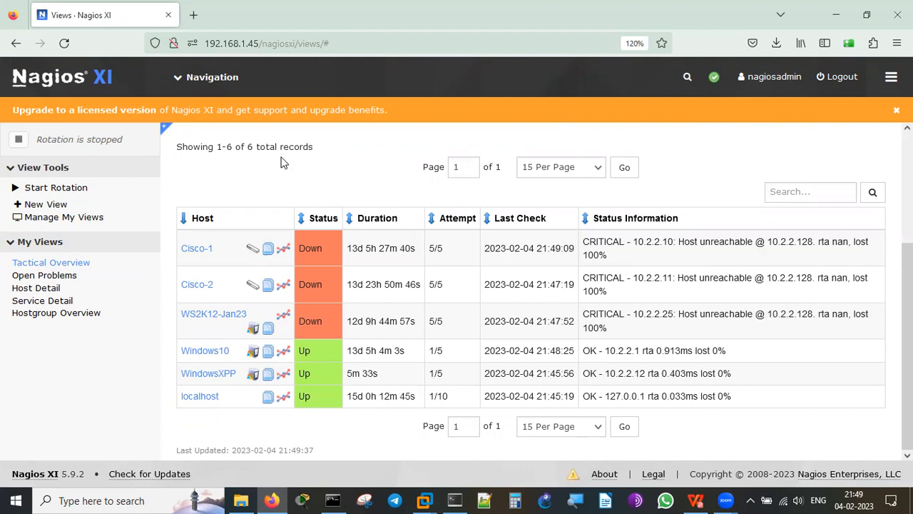
{"action": "left_click", "coordinate": [193, 84]}
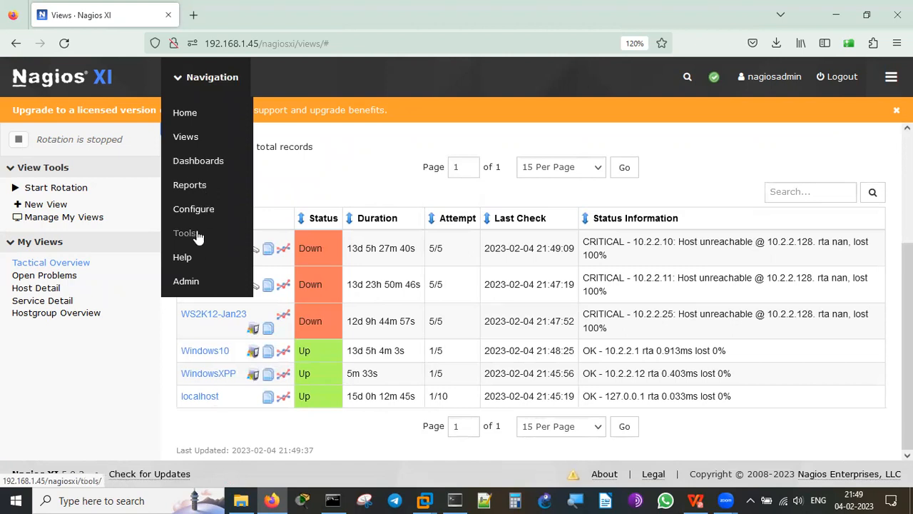
Go to Dashboards and scroll down to Server Statistics and back up.
{"action": "left_click", "coordinate": [201, 162]}
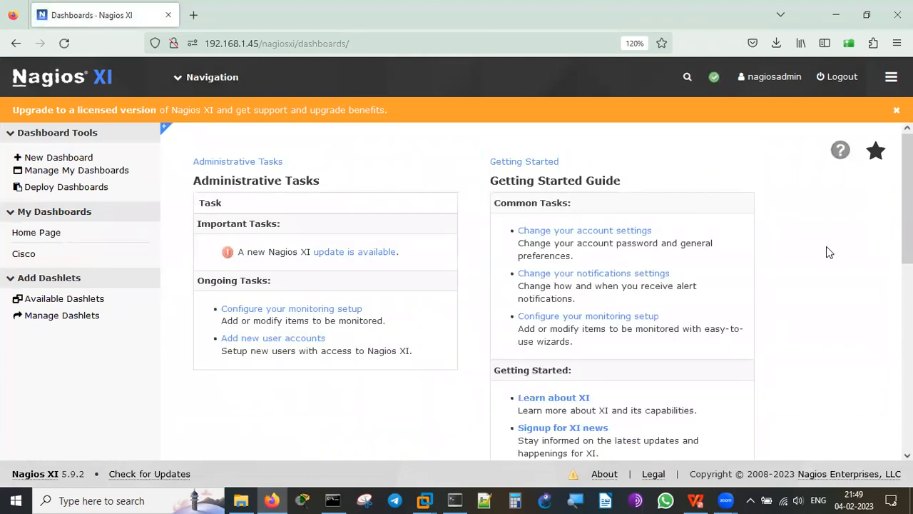
{"action": "scroll", "coordinate": [826, 247], "scroll_direction": "down", "scroll_amount": 10}
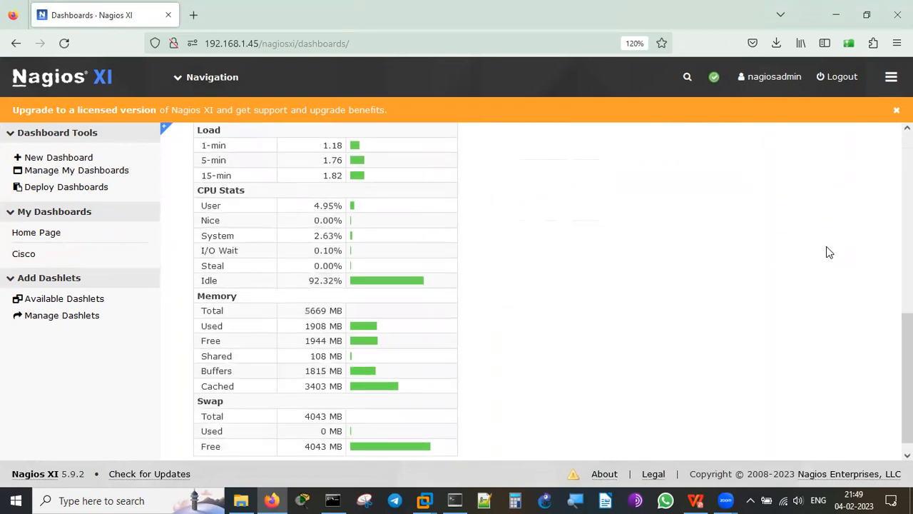
{"action": "scroll", "coordinate": [826, 253], "scroll_direction": "up", "scroll_amount": 10}
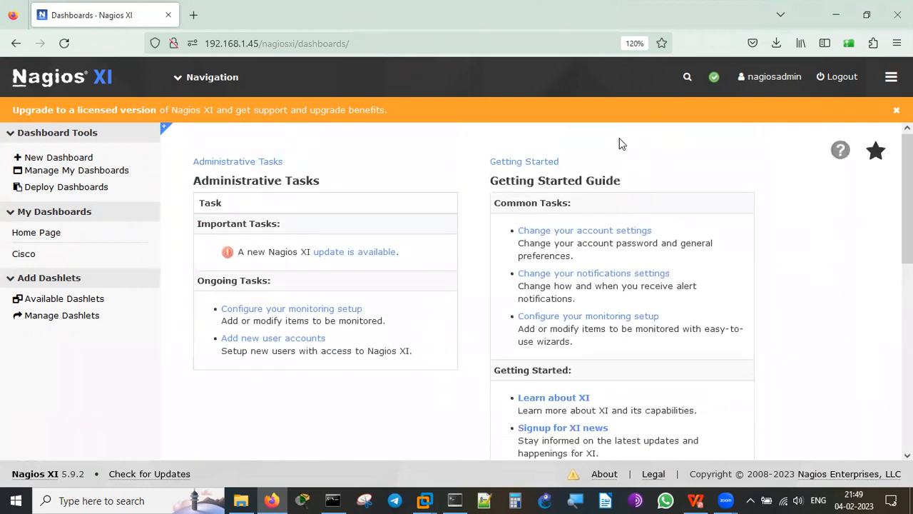
{"action": "left_click", "coordinate": [168, 77]}
Open the Reports section and scroll through the last-24-hours Availability Summary charts.
{"action": "left_click", "coordinate": [195, 188]}
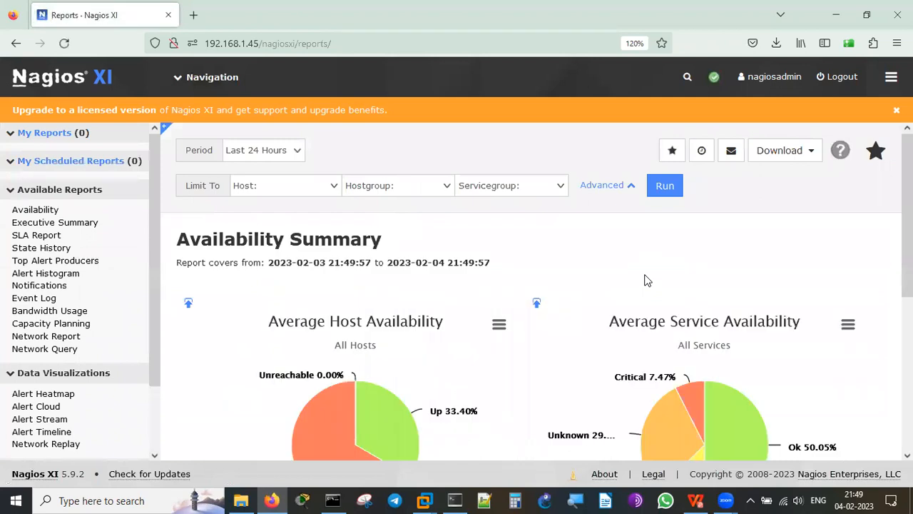
{"action": "scroll", "coordinate": [872, 263], "scroll_direction": "down", "scroll_amount": 3}
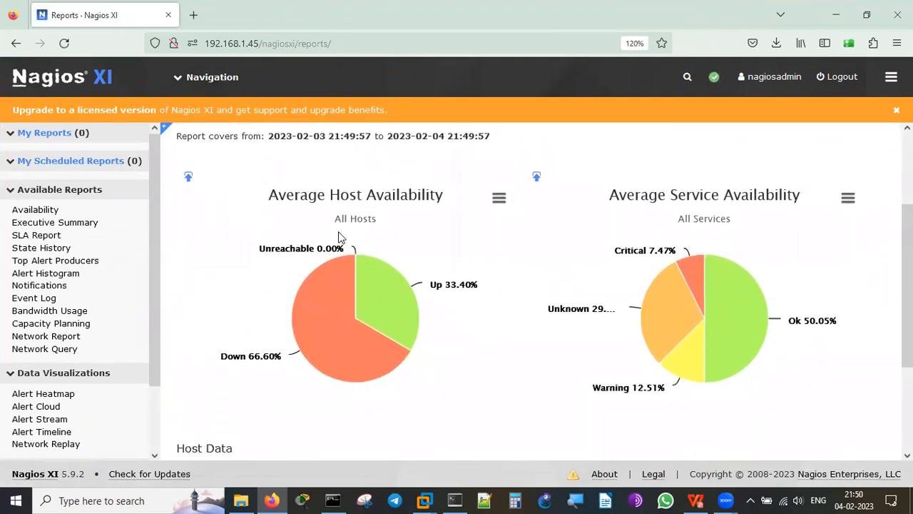
{"action": "scroll", "coordinate": [736, 213], "scroll_direction": "down", "scroll_amount": 3}
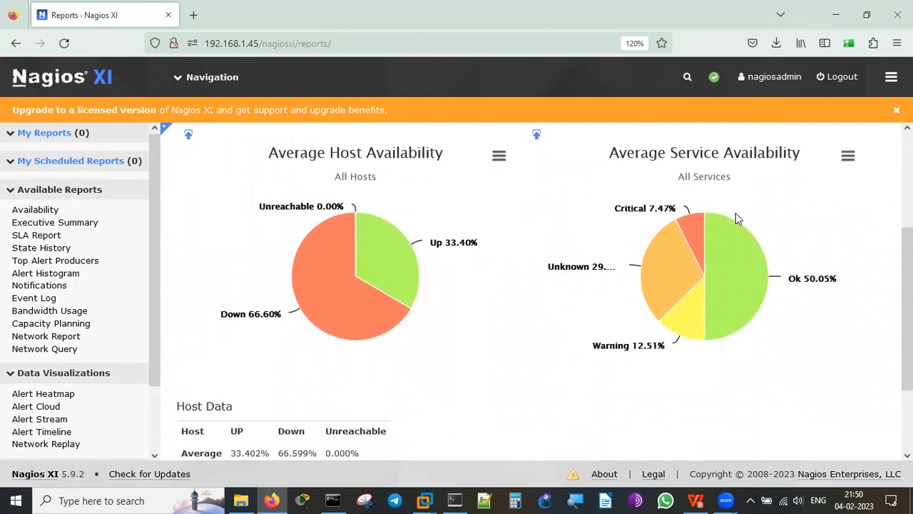
{"action": "scroll", "coordinate": [735, 212], "scroll_direction": "up", "scroll_amount": 5}
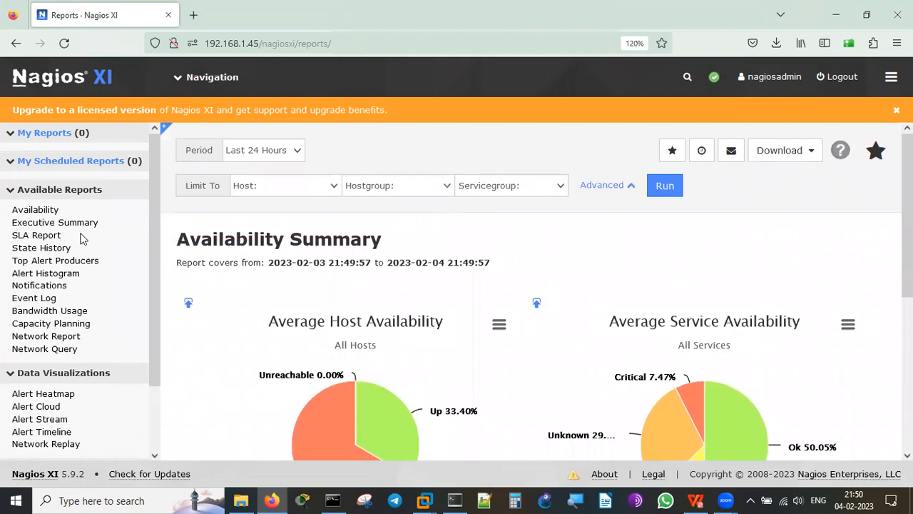
Check the Period and Hostgroup choices without changing them, then list the hosts to filter by.
{"action": "left_click", "coordinate": [301, 152]}
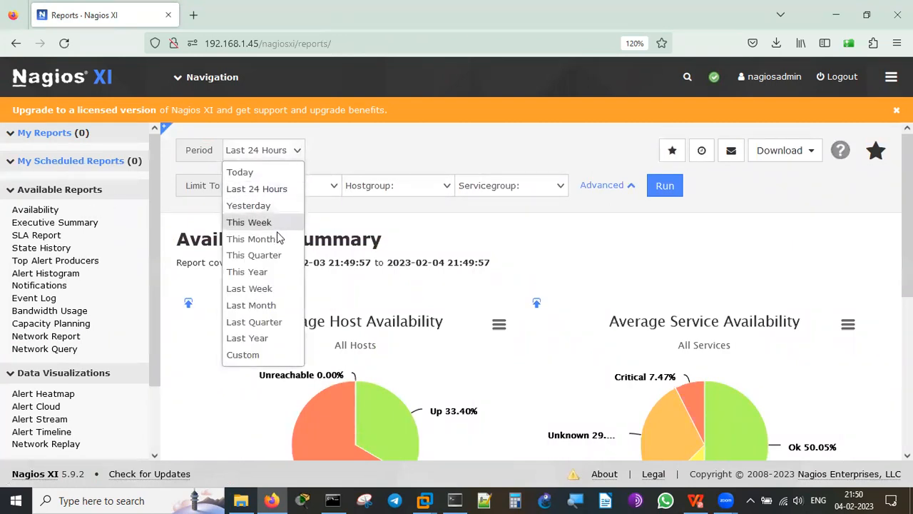
{"action": "left_click", "coordinate": [458, 224]}
{"action": "left_click", "coordinate": [442, 191]}
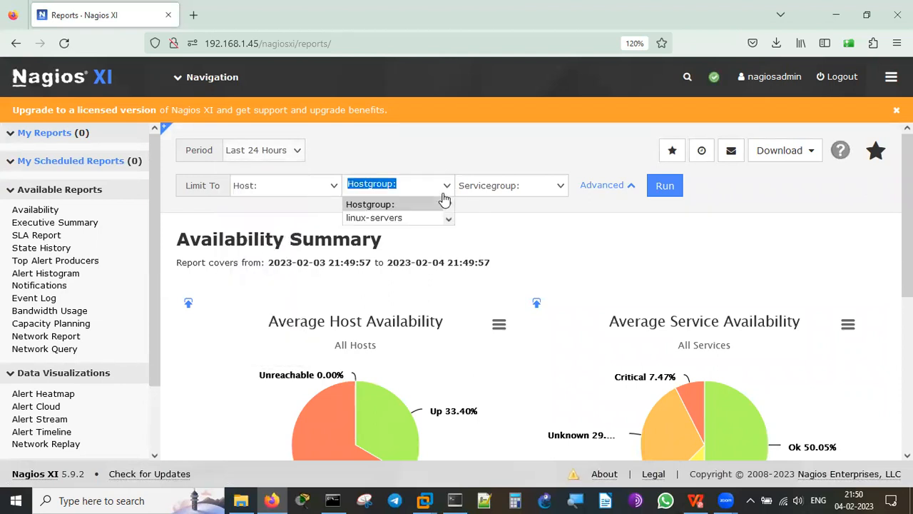
{"action": "left_click", "coordinate": [324, 189]}
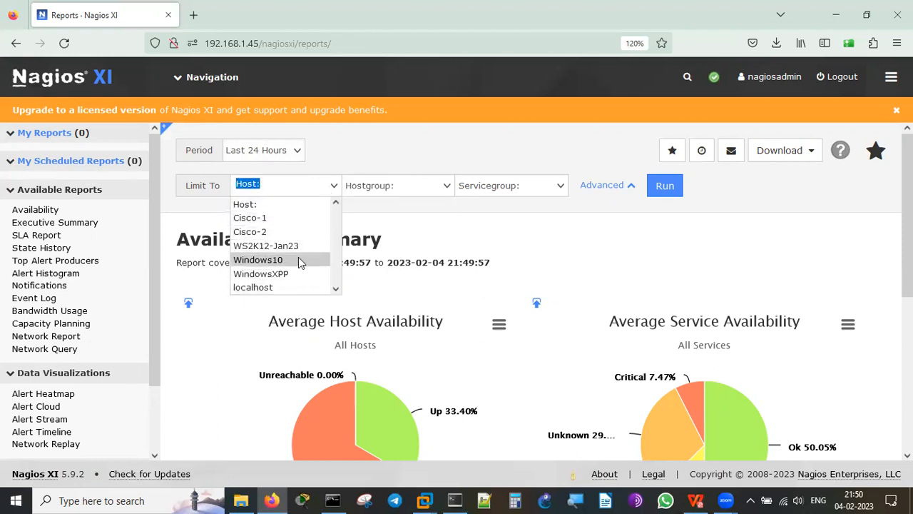
Run the availability report for WindowsXPP only and review its Host Data and Service Data tables.
{"action": "left_click", "coordinate": [298, 277]}
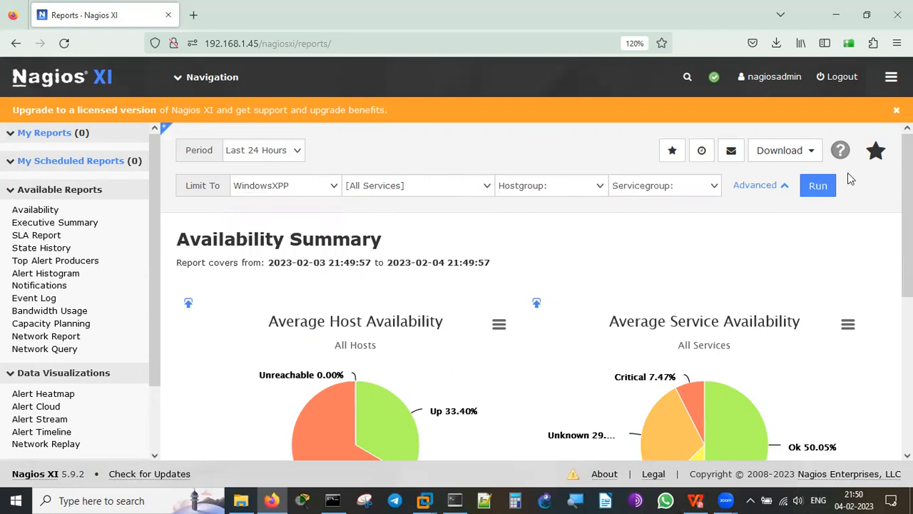
{"action": "left_click", "coordinate": [823, 188]}
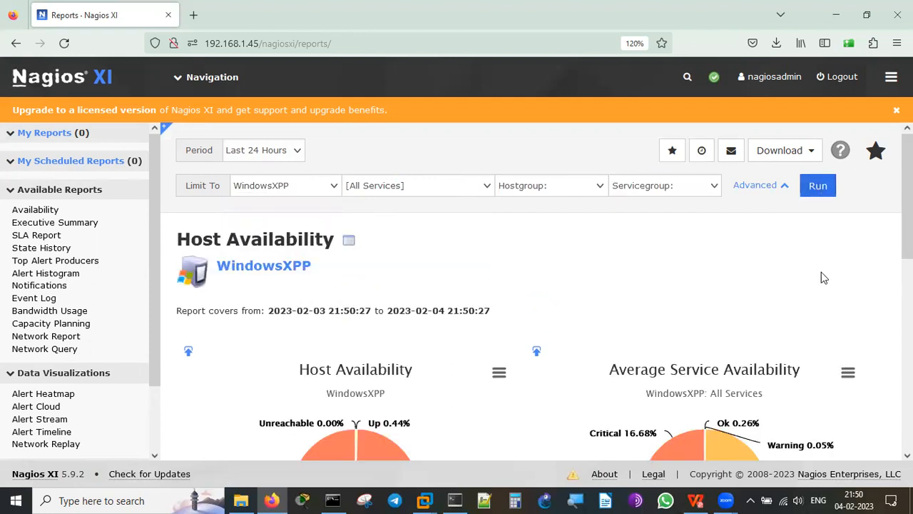
{"action": "scroll", "coordinate": [883, 308], "scroll_direction": "down", "scroll_amount": 5}
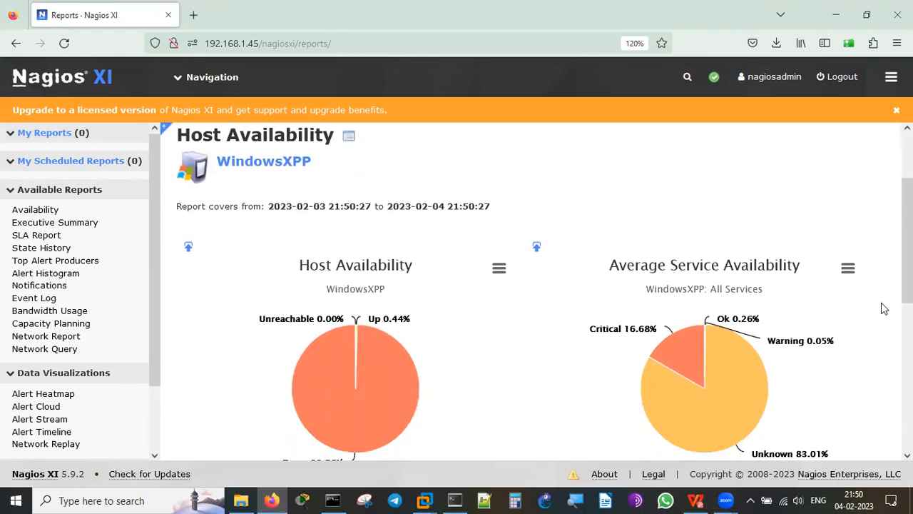
{"action": "scroll", "coordinate": [883, 308], "scroll_direction": "down", "scroll_amount": 3}
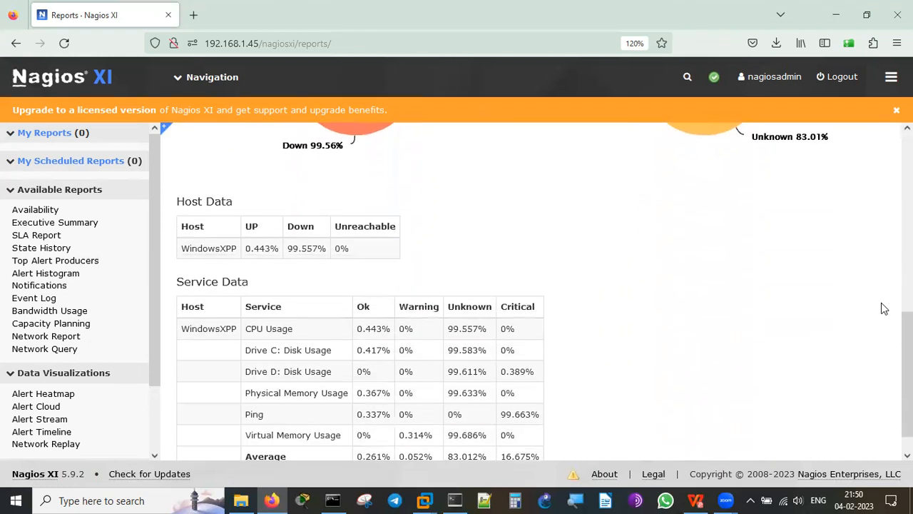
{"action": "scroll", "coordinate": [884, 308], "scroll_direction": "down", "scroll_amount": 1}
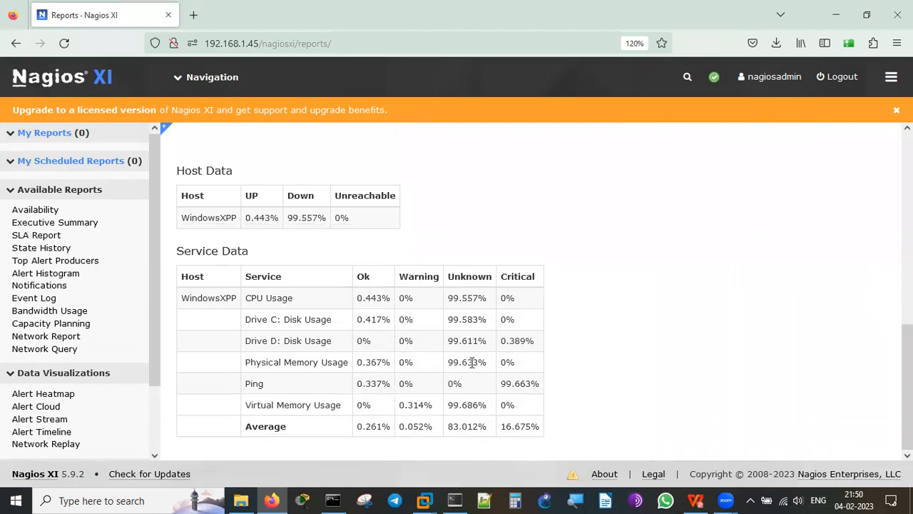
{"action": "scroll", "coordinate": [472, 362], "scroll_direction": "up", "scroll_amount": 6}
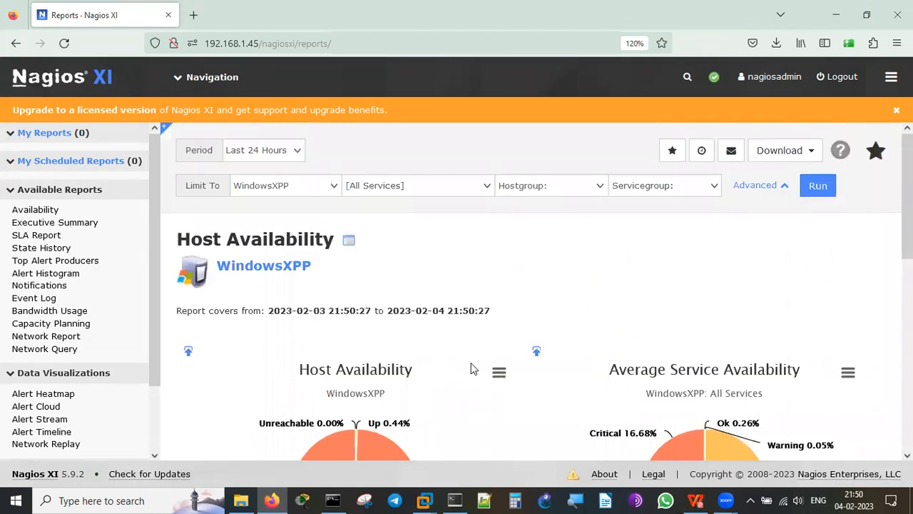
{"action": "left_click", "coordinate": [808, 154]}
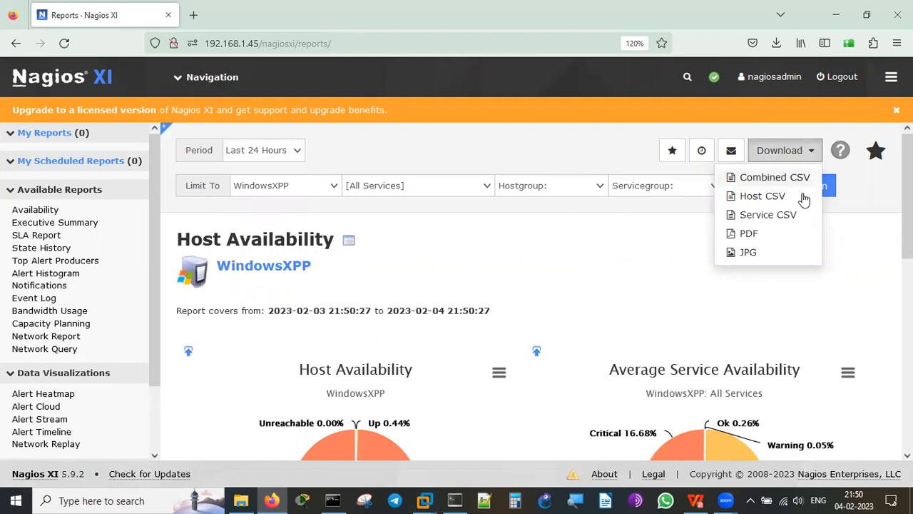
{"action": "left_click", "coordinate": [749, 235]}
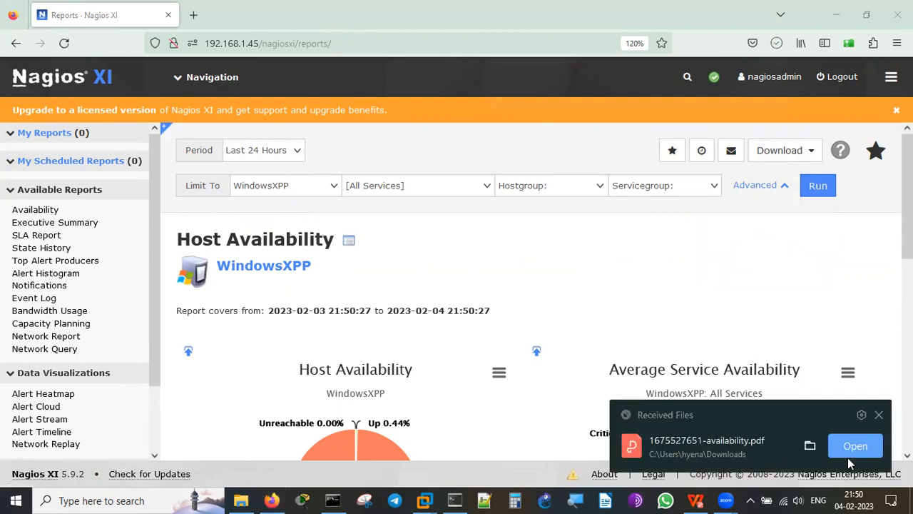
{"action": "left_click", "coordinate": [854, 446]}
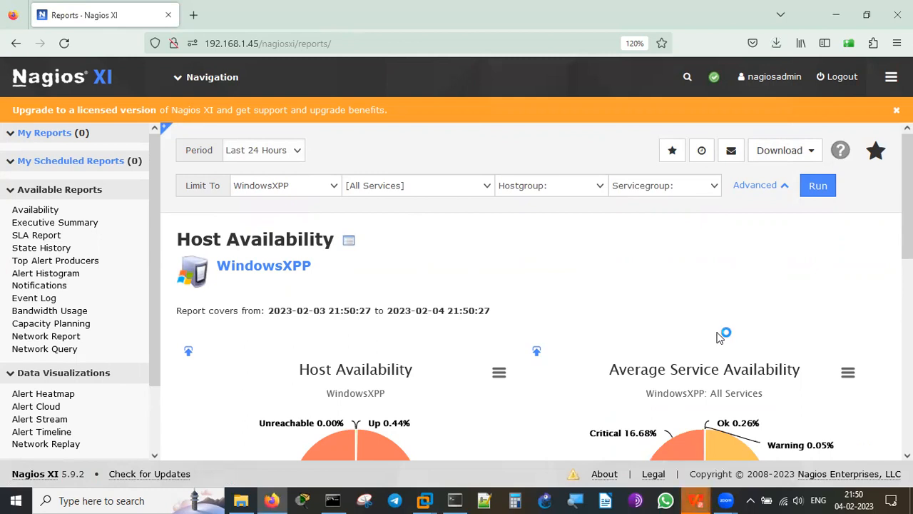
{"action": "left_click", "coordinate": [699, 500]}
Scroll the availability PDF in WPS Office to its Service Data table, then return to Firefox's Reports.
{"action": "left_click", "coordinate": [741, 426]}
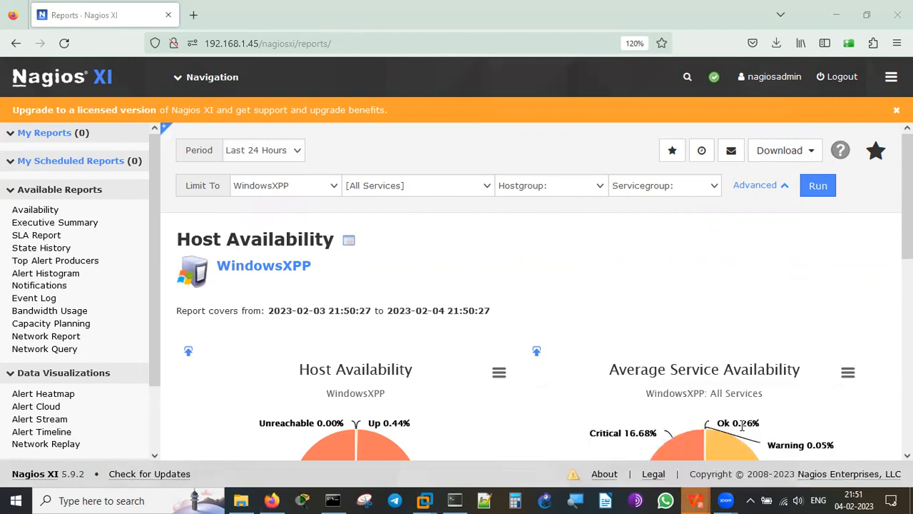
{"action": "scroll", "coordinate": [710, 366], "scroll_direction": "down", "scroll_amount": 5}
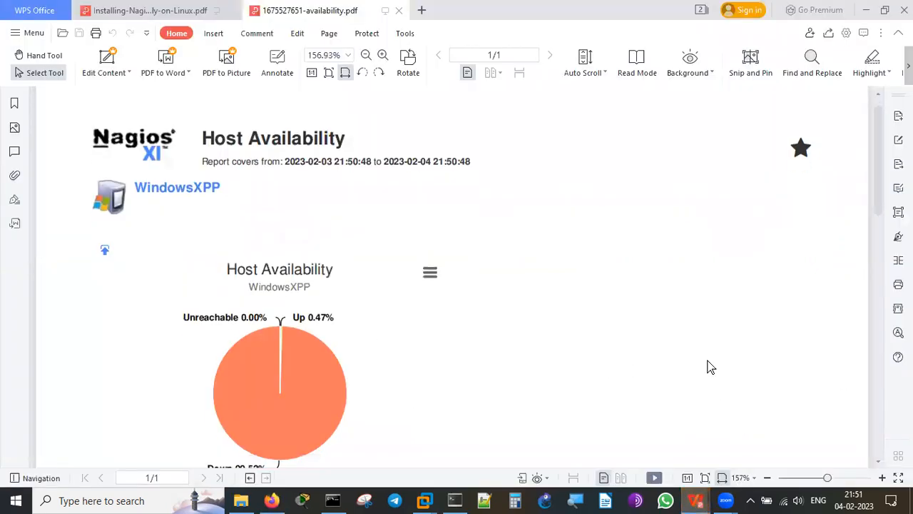
{"action": "scroll", "coordinate": [710, 366], "scroll_direction": "down", "scroll_amount": 10}
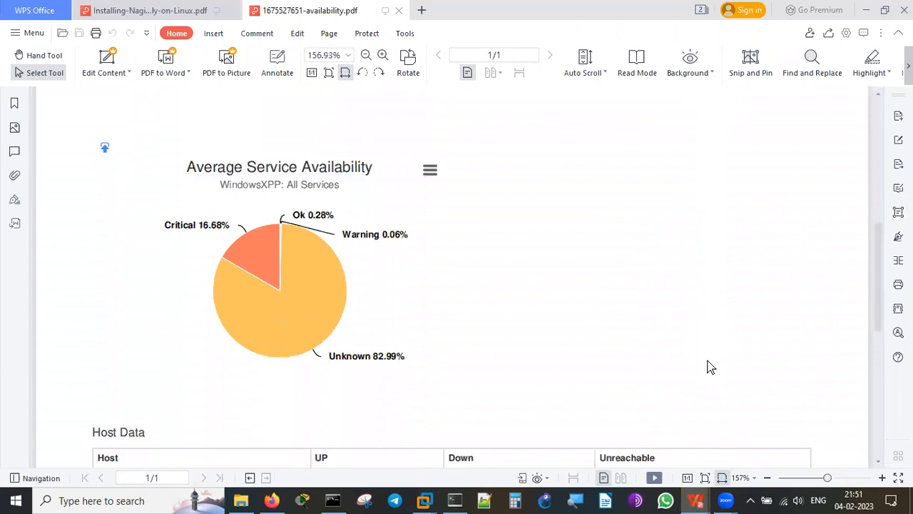
{"action": "scroll", "coordinate": [711, 366], "scroll_direction": "up", "scroll_amount": 12}
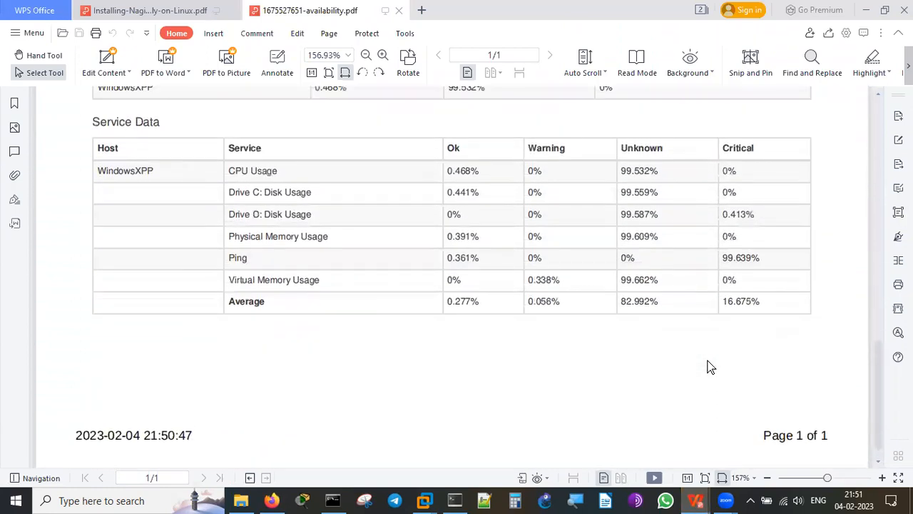
{"action": "scroll", "coordinate": [711, 366], "scroll_direction": "up", "scroll_amount": 3}
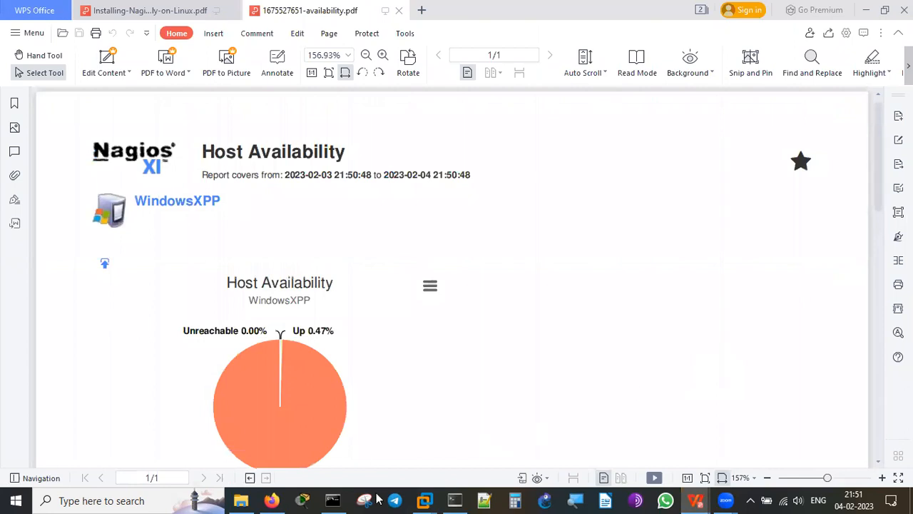
{"action": "mouse_move", "coordinate": [275, 498]}
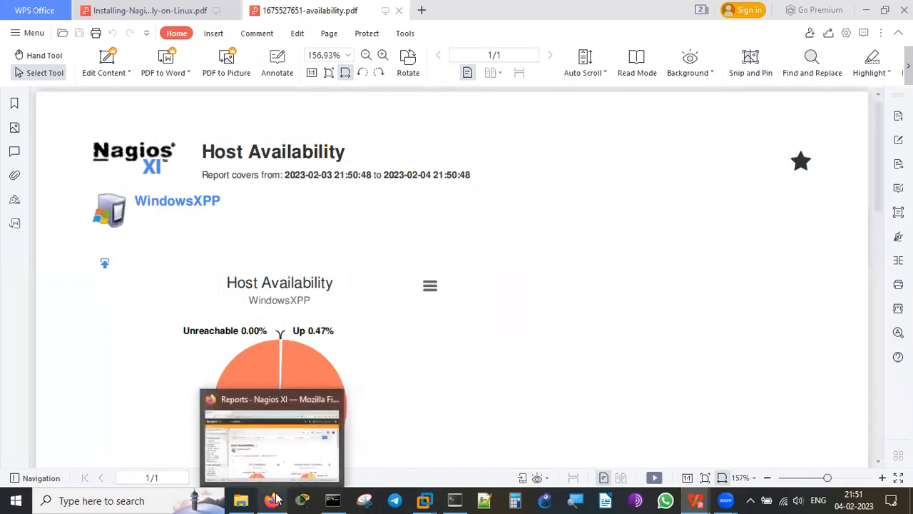
{"action": "left_click", "coordinate": [254, 435]}
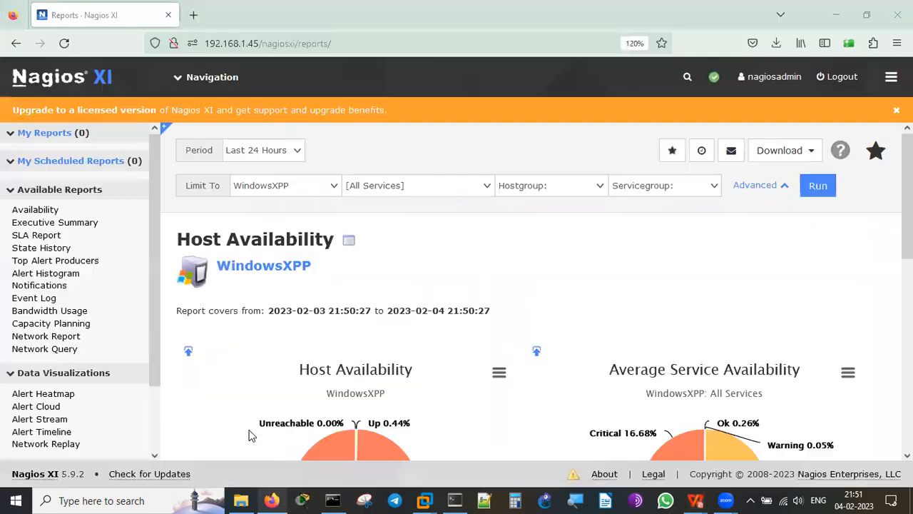
Leave the period at Last 24 Hours and reload the WindowsXPP Availability report.
{"action": "left_click", "coordinate": [282, 153]}
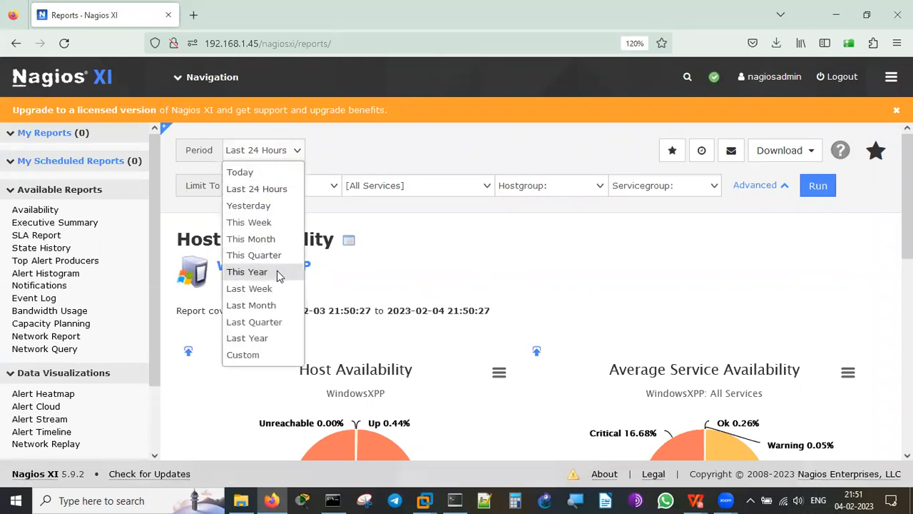
{"action": "left_click", "coordinate": [702, 243]}
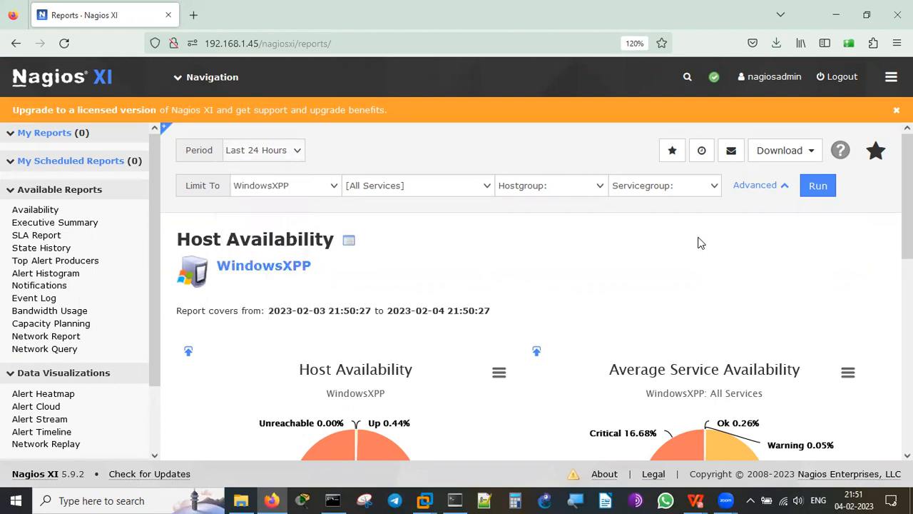
{"action": "scroll", "coordinate": [869, 262], "scroll_direction": "down", "scroll_amount": 6}
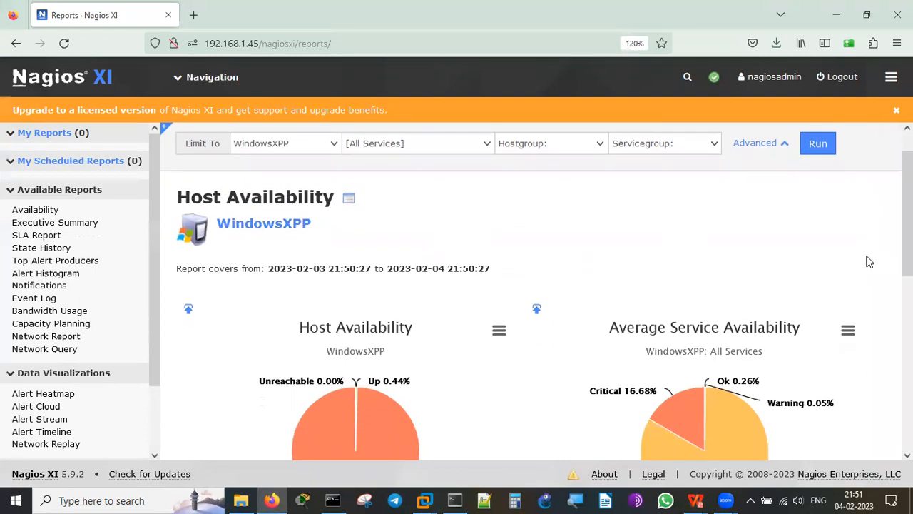
{"action": "scroll", "coordinate": [869, 262], "scroll_direction": "up", "scroll_amount": 6}
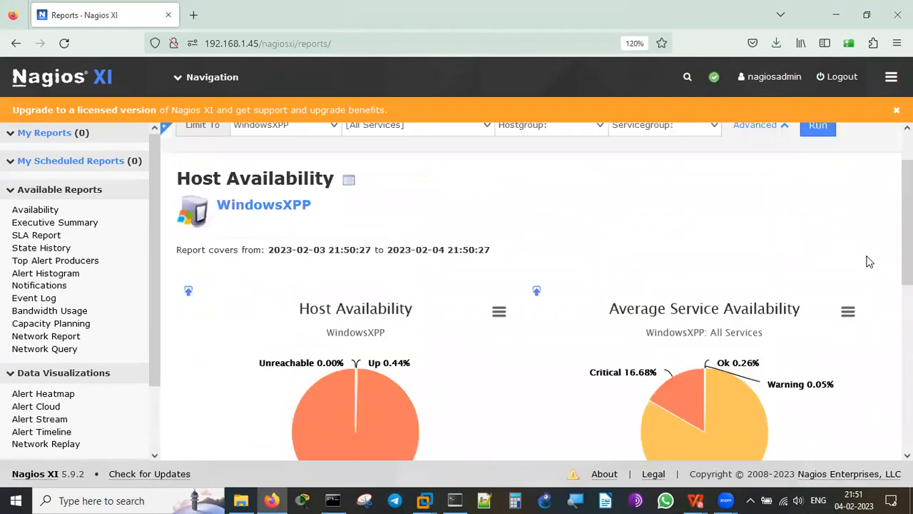
{"action": "left_click", "coordinate": [22, 211]}
Go via Executive Summary to the SLA Report and check its failed 95% target figures.
{"action": "left_click", "coordinate": [38, 226]}
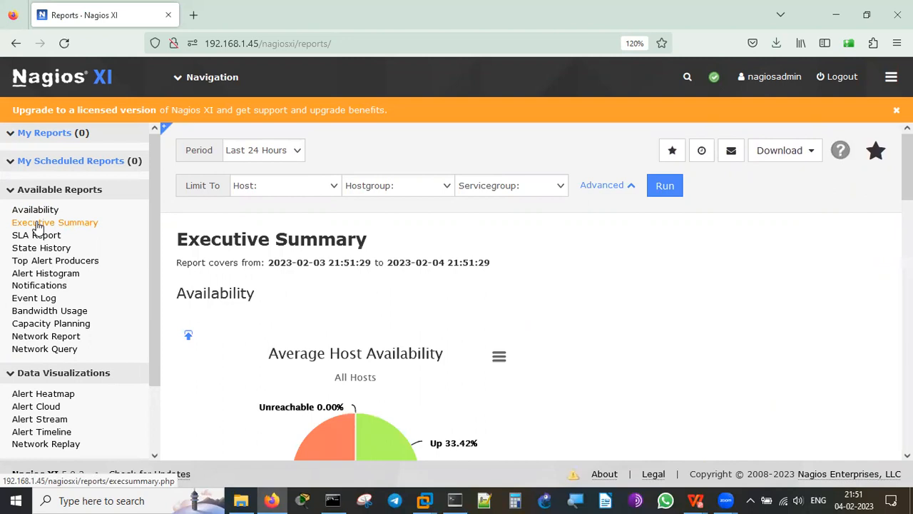
{"action": "left_click", "coordinate": [40, 236]}
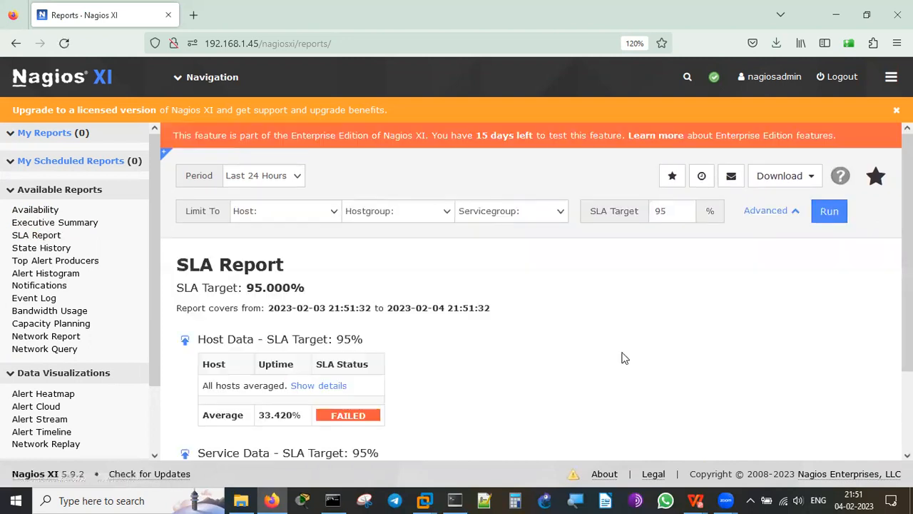
{"action": "scroll", "coordinate": [622, 357], "scroll_direction": "down", "scroll_amount": 3}
{"action": "double_click", "coordinate": [345, 243]}
{"action": "left_click", "coordinate": [579, 332]}
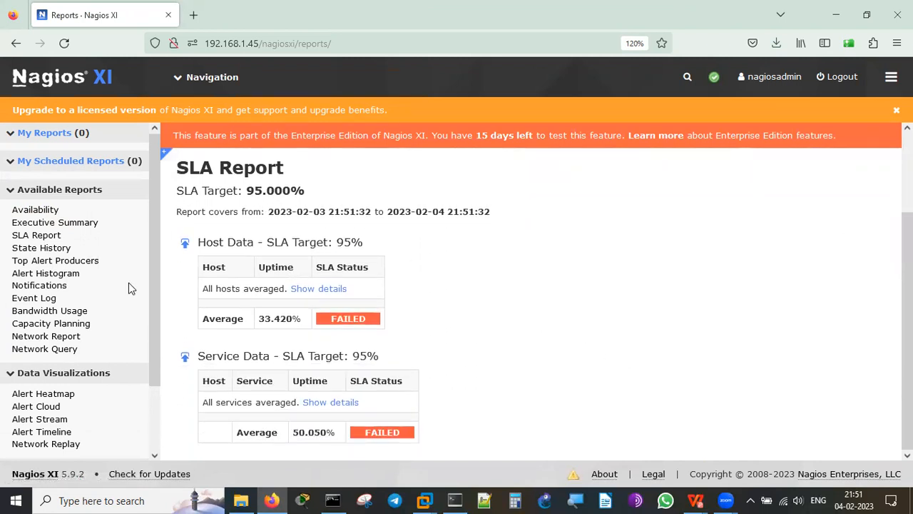
{"action": "left_click", "coordinate": [59, 255]}
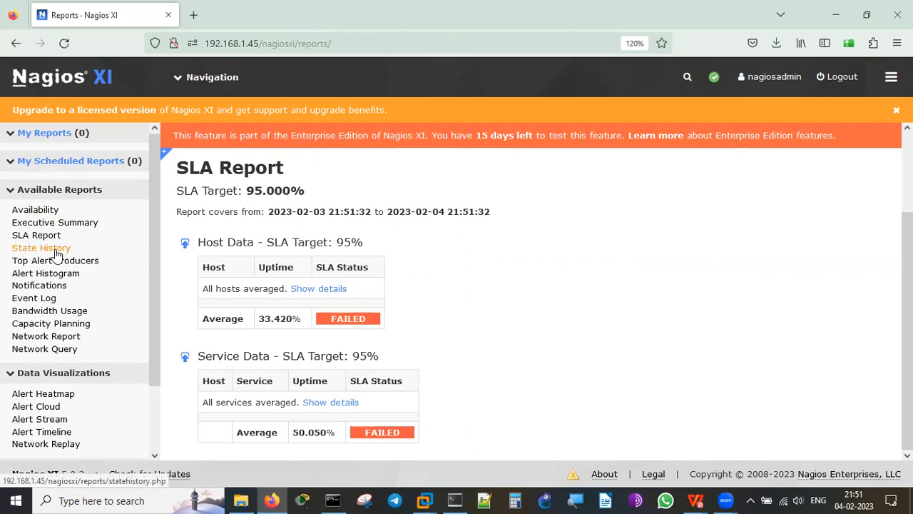
Scroll through the State History report table.
{"action": "scroll", "coordinate": [597, 280], "scroll_direction": "down", "scroll_amount": 5}
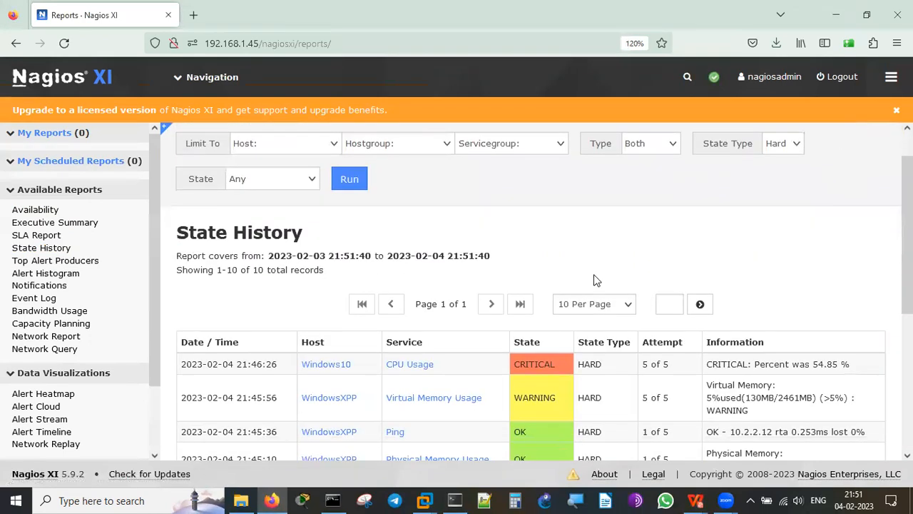
{"action": "scroll", "coordinate": [596, 280], "scroll_direction": "up", "scroll_amount": 5}
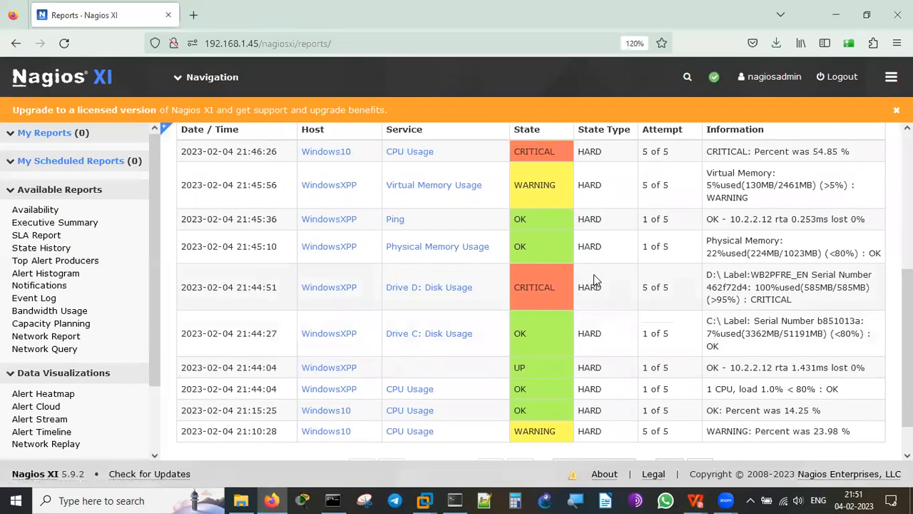
{"action": "scroll", "coordinate": [596, 281], "scroll_direction": "down", "scroll_amount": 5}
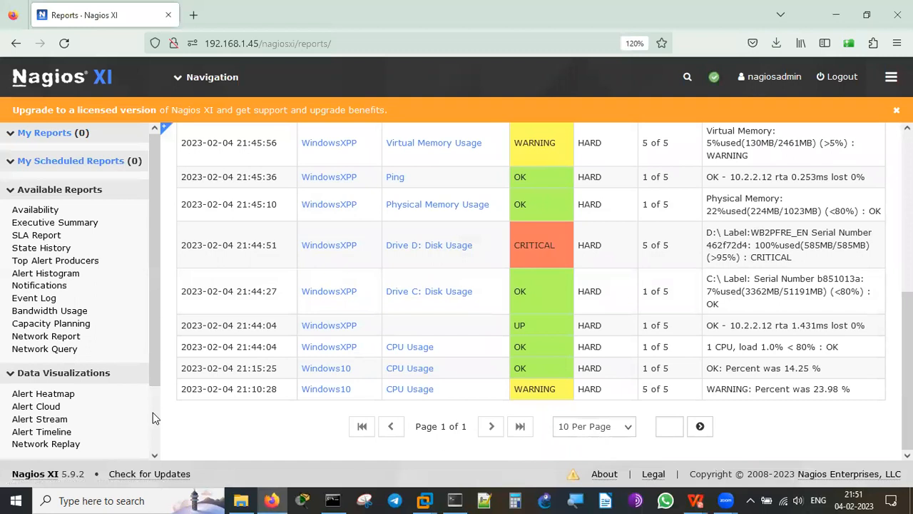
{"action": "scroll", "coordinate": [152, 412], "scroll_direction": "down", "scroll_amount": 2}
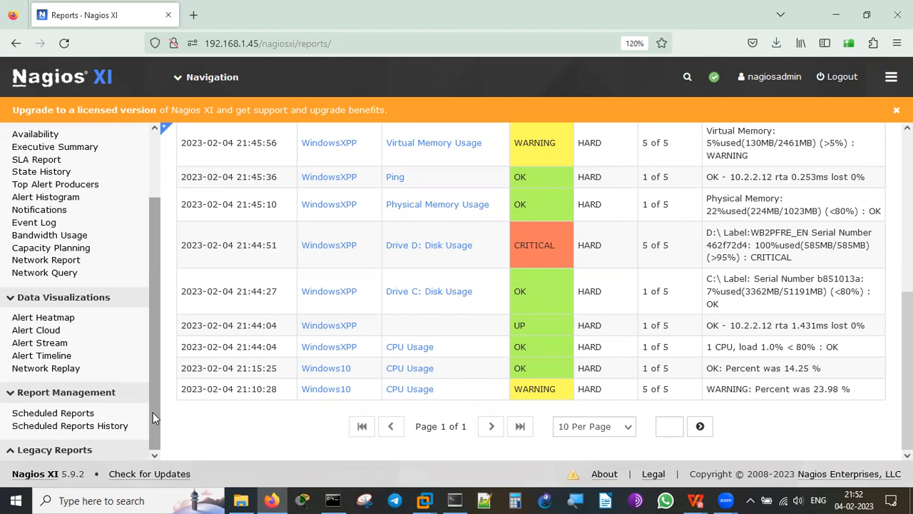
Open the Notifications report and scroll through its 10 host-down and critical service alerts.
{"action": "left_click", "coordinate": [51, 214]}
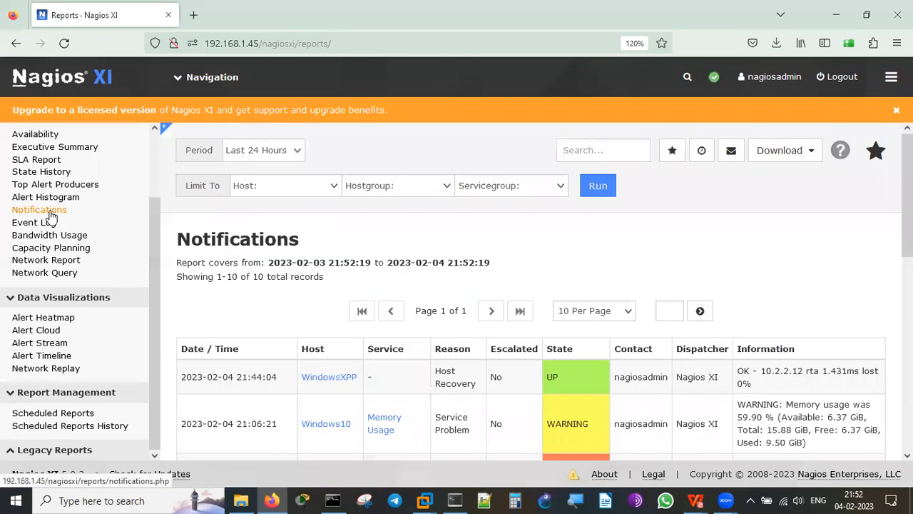
{"action": "scroll", "coordinate": [806, 271], "scroll_direction": "down", "scroll_amount": 1}
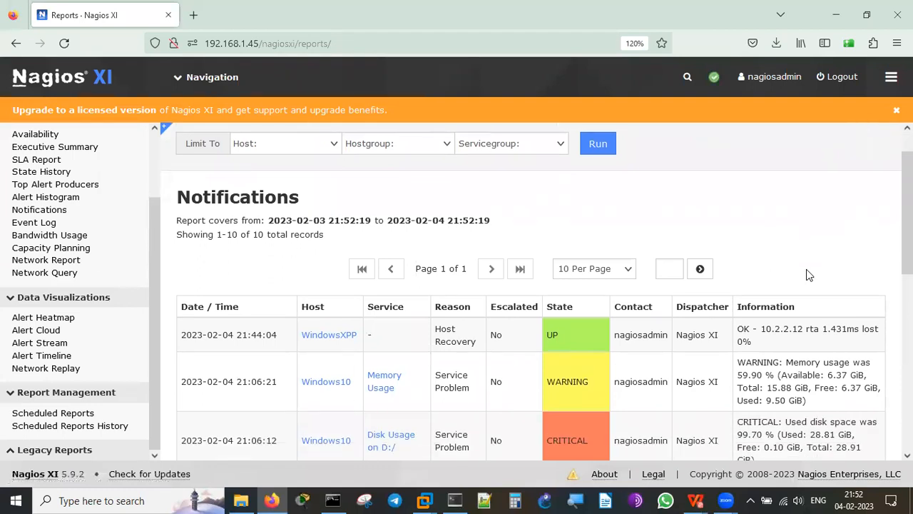
{"action": "scroll", "coordinate": [806, 269], "scroll_direction": "down", "scroll_amount": 5}
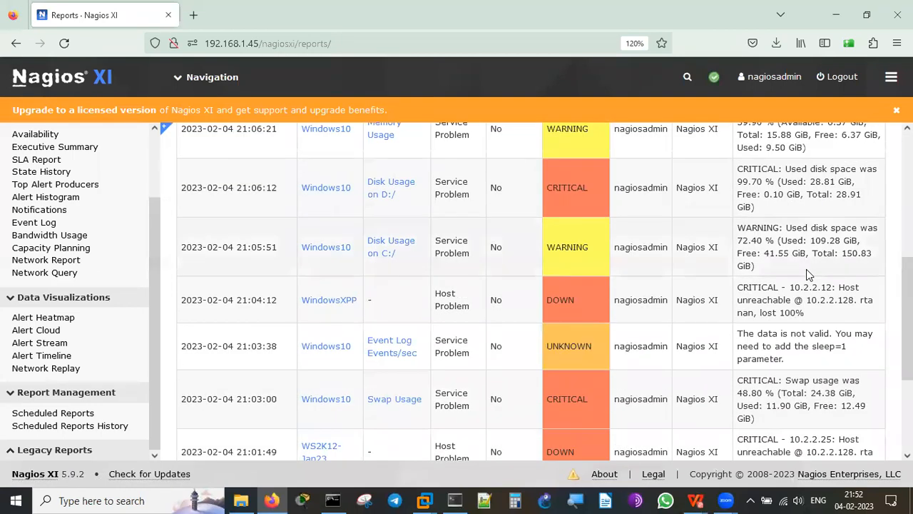
{"action": "scroll", "coordinate": [806, 269], "scroll_direction": "down", "scroll_amount": 4}
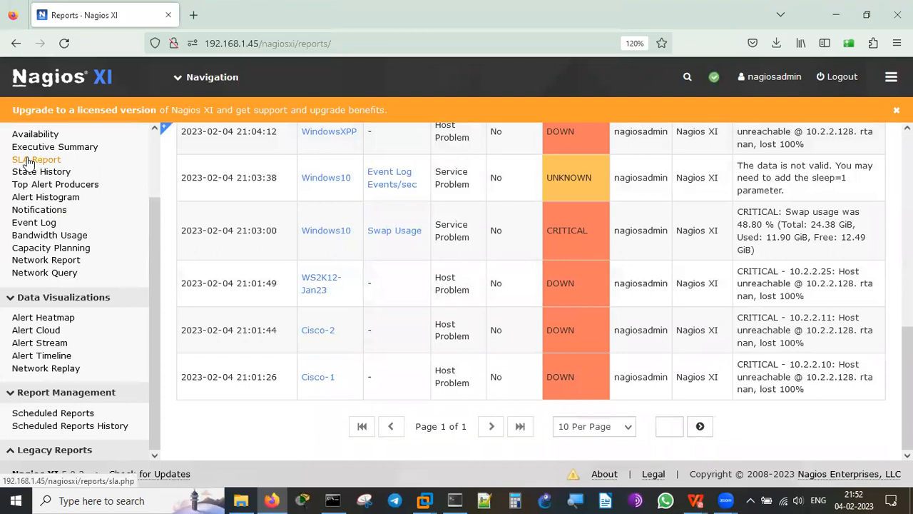
Open the Event Log report and scroll through its 33 alert records from the last 24 hours.
{"action": "left_click", "coordinate": [44, 225]}
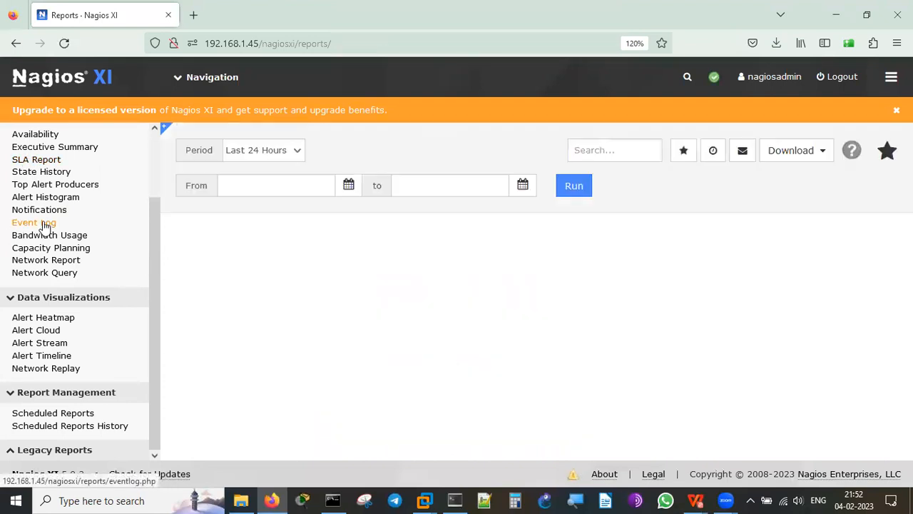
{"action": "scroll", "coordinate": [787, 261], "scroll_direction": "down", "scroll_amount": 1}
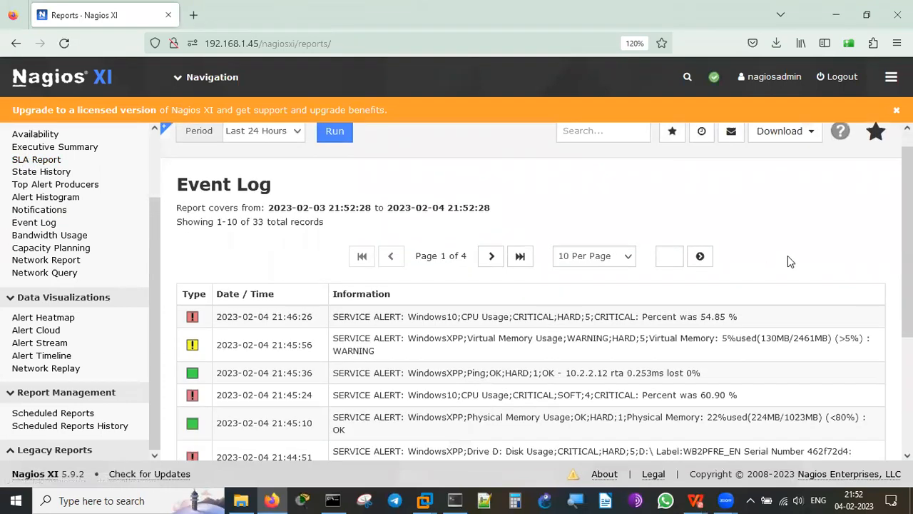
{"action": "scroll", "coordinate": [788, 261], "scroll_direction": "down", "scroll_amount": 4}
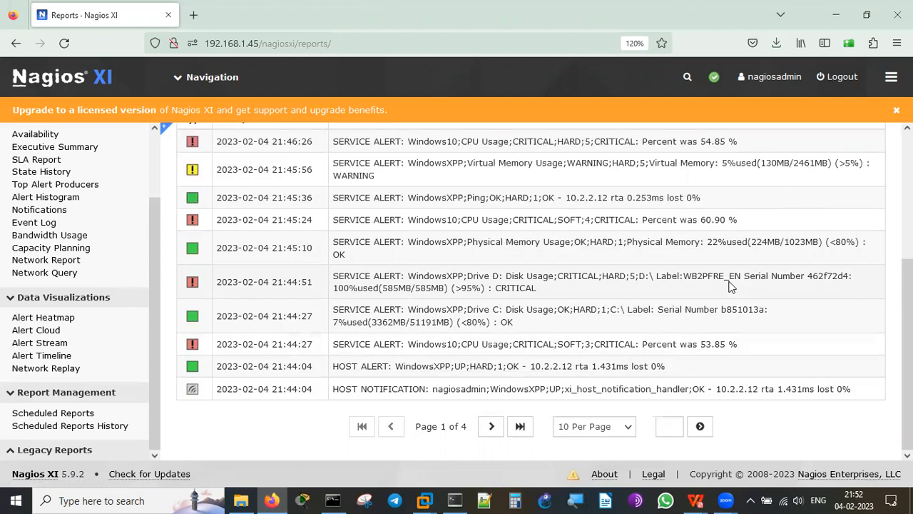
Step through the Bandwidth Usage, Capacity Planning and Network Report pages, ending on the Network Analyzer notice.
{"action": "left_click", "coordinate": [84, 234]}
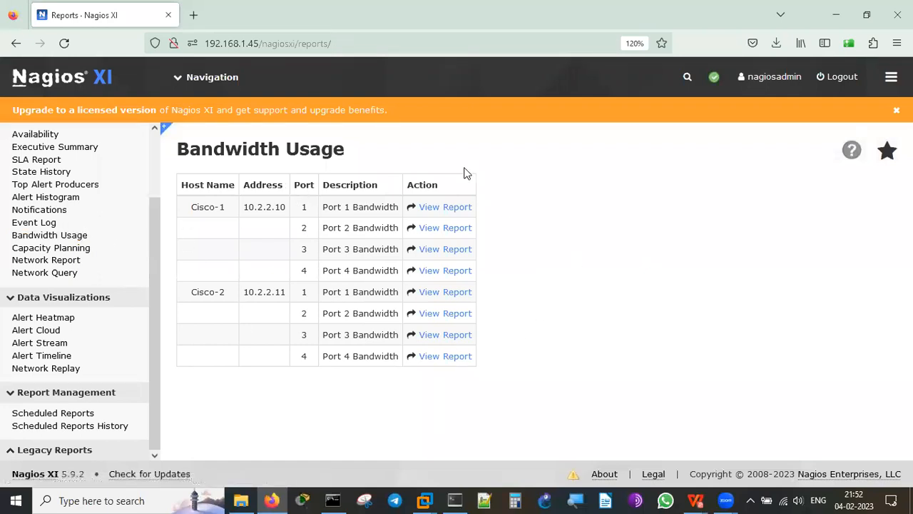
{"action": "left_click", "coordinate": [75, 249]}
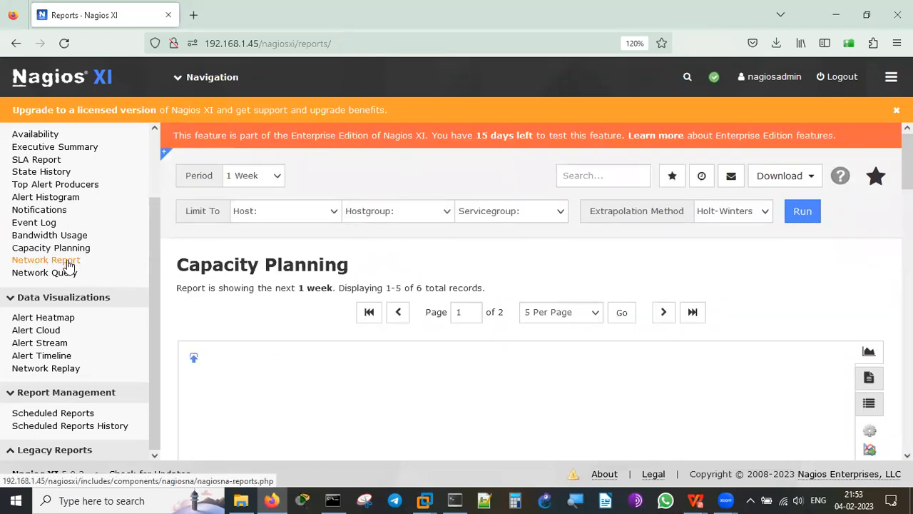
{"action": "left_click", "coordinate": [68, 262]}
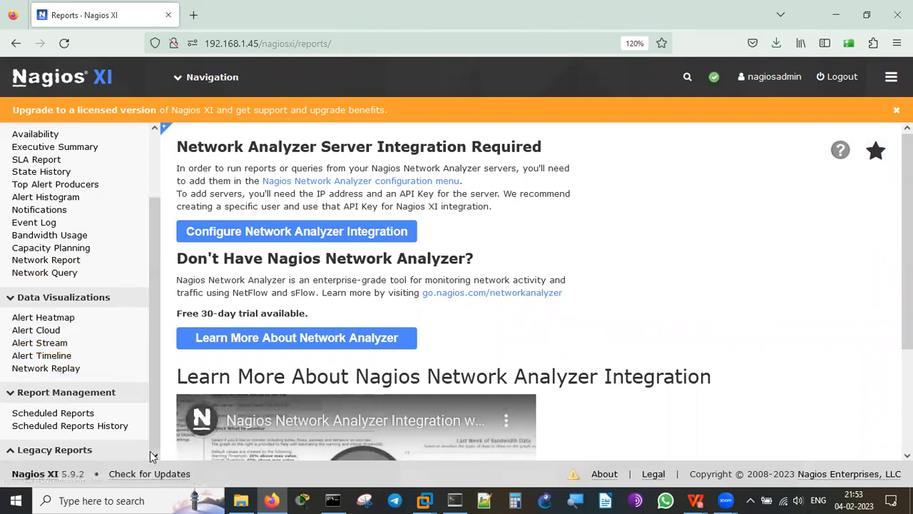
{"action": "left_click", "coordinate": [156, 157]}
Go to the Configure section from the Navigation menu to reach Configuration Options.
{"action": "left_click", "coordinate": [203, 79]}
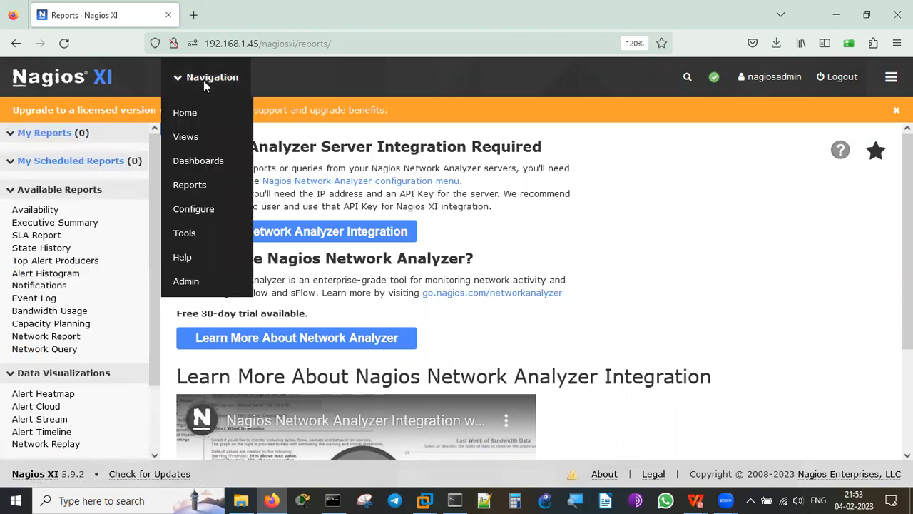
{"action": "left_click", "coordinate": [197, 208]}
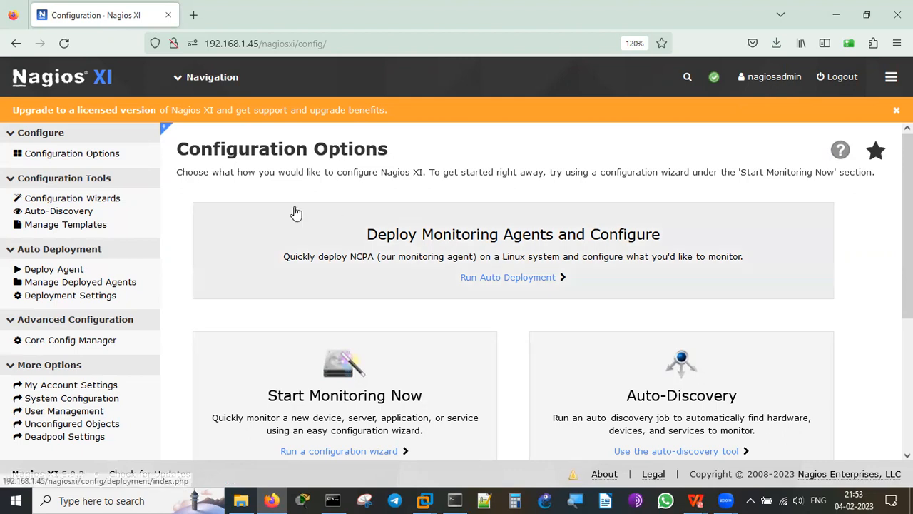
Filter the Configuration Wizards to Linux and scroll through NCPA, NRPE and SSH Proxy.
{"action": "left_click", "coordinate": [103, 204]}
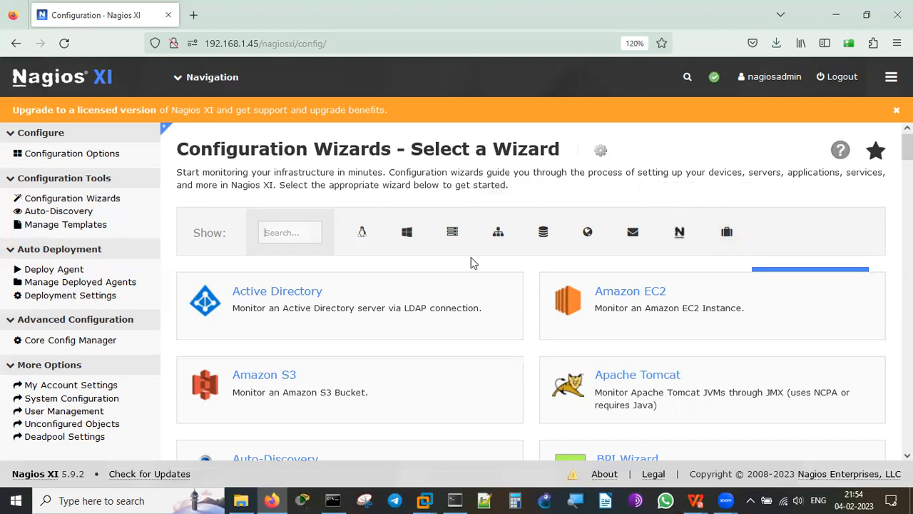
{"action": "left_click", "coordinate": [363, 241]}
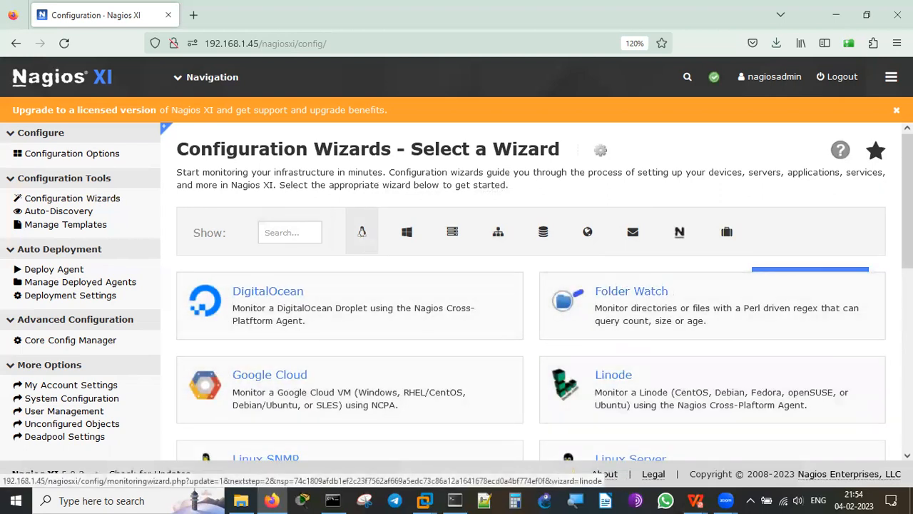
{"action": "scroll", "coordinate": [310, 364], "scroll_direction": "down", "scroll_amount": 3}
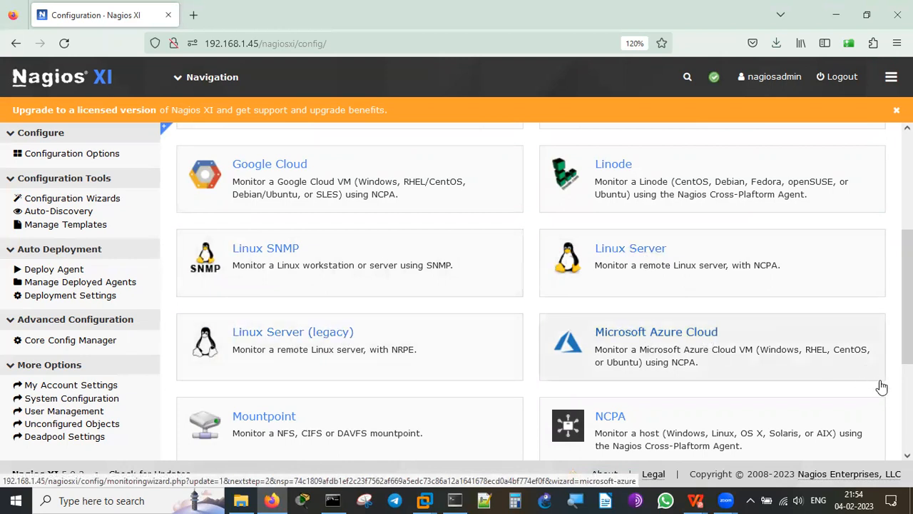
{"action": "scroll", "coordinate": [677, 316], "scroll_direction": "down", "scroll_amount": 2}
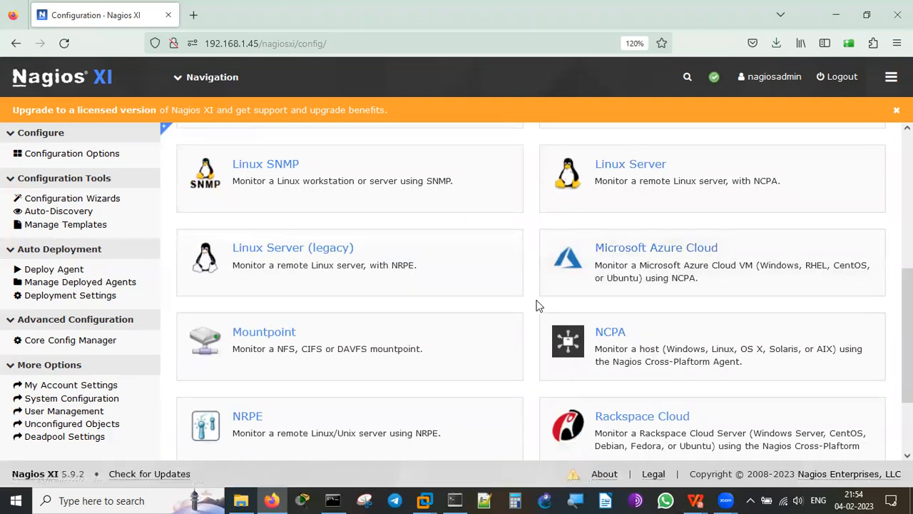
{"action": "scroll", "coordinate": [538, 305], "scroll_direction": "down", "scroll_amount": 1}
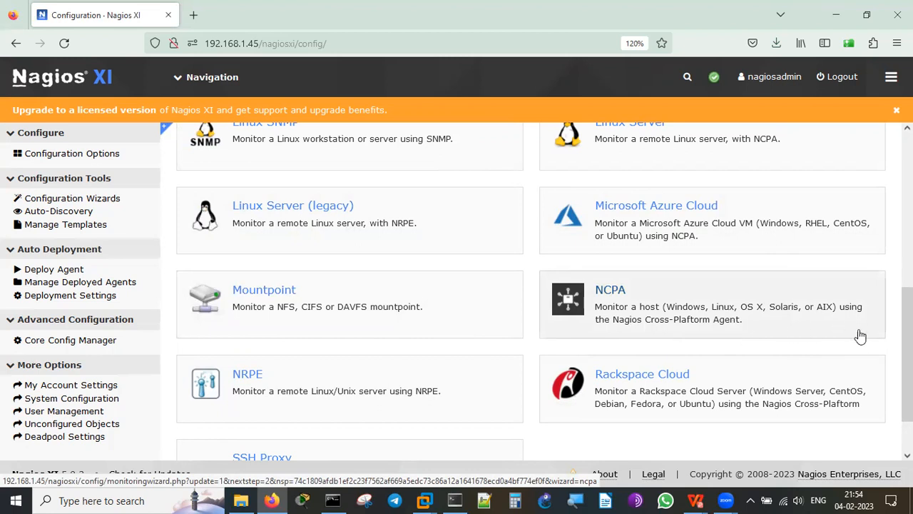
{"action": "scroll", "coordinate": [542, 300], "scroll_direction": "down", "scroll_amount": 2}
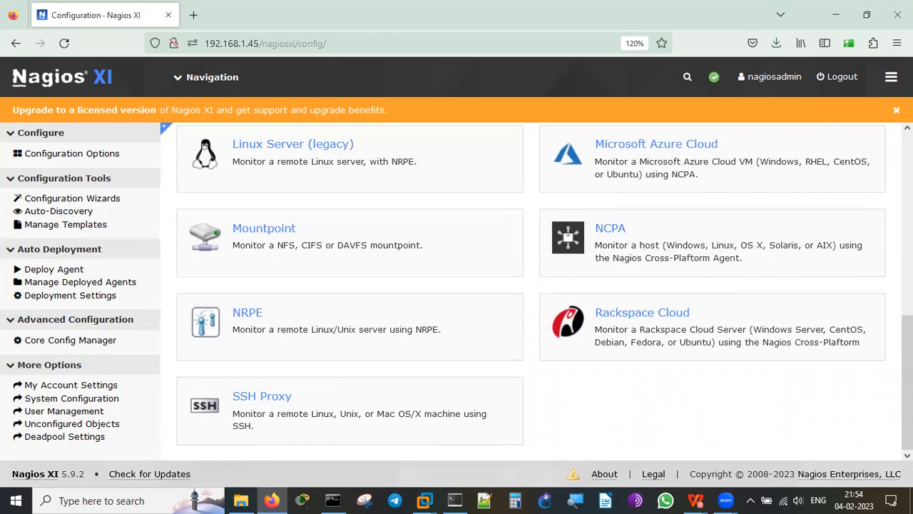
{"action": "scroll", "coordinate": [736, 305], "scroll_direction": "up", "scroll_amount": 10}
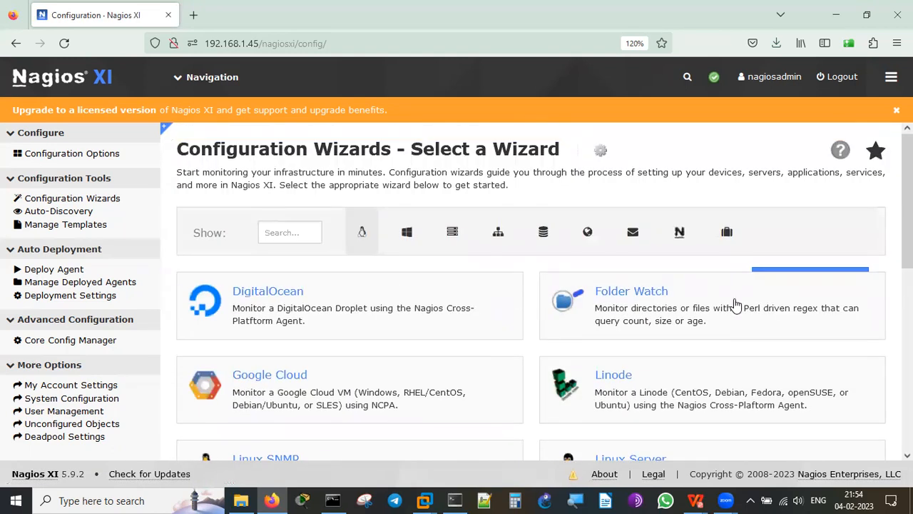
Filter the wizard list to Windows monitoring wizards and scroll through the cards.
{"action": "left_click", "coordinate": [408, 233]}
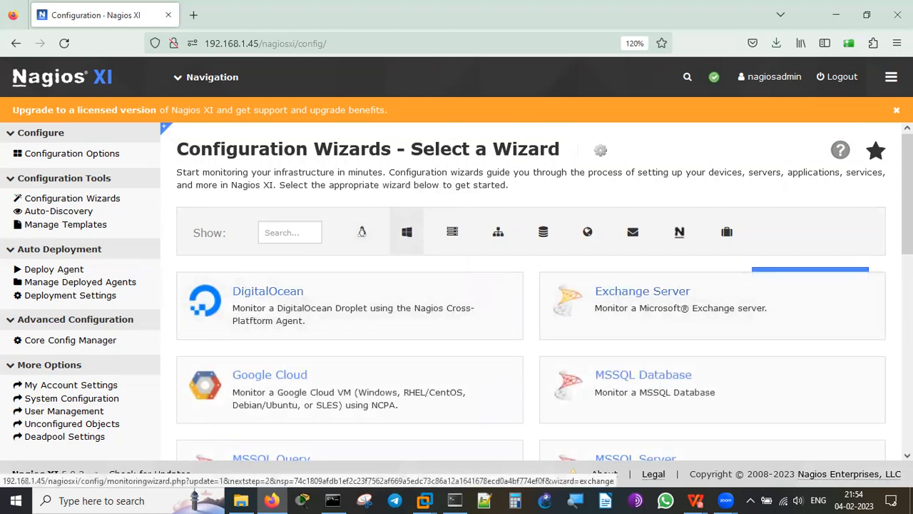
{"action": "scroll", "coordinate": [713, 305], "scroll_direction": "down", "scroll_amount": 2}
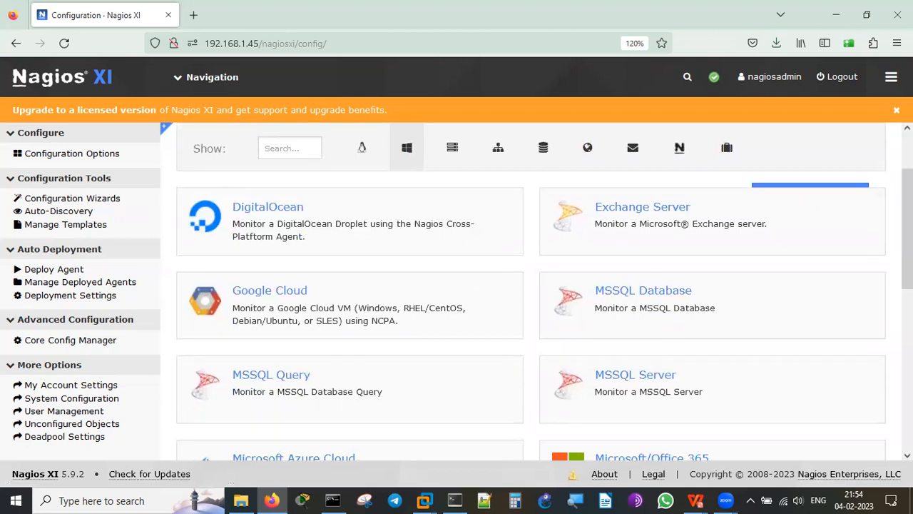
{"action": "scroll", "coordinate": [746, 234], "scroll_direction": "down", "scroll_amount": 6}
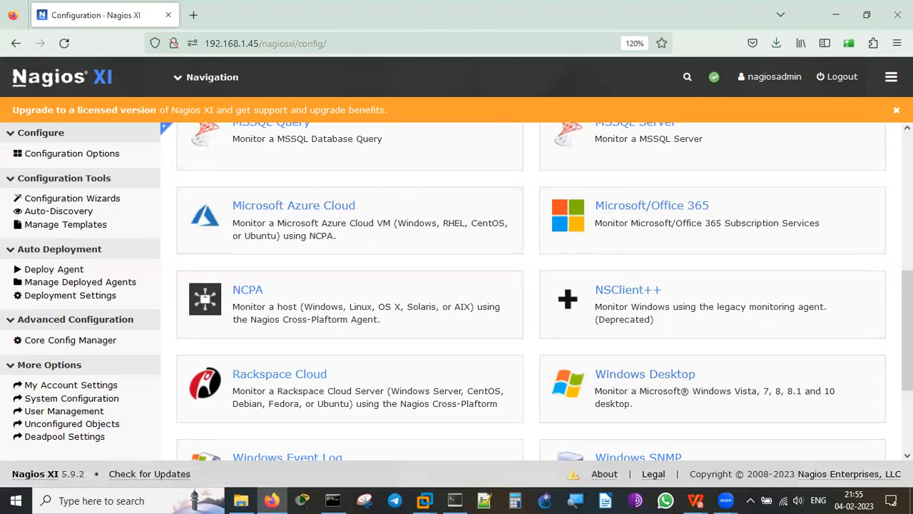
{"action": "scroll", "coordinate": [544, 291], "scroll_direction": "down", "scroll_amount": 3}
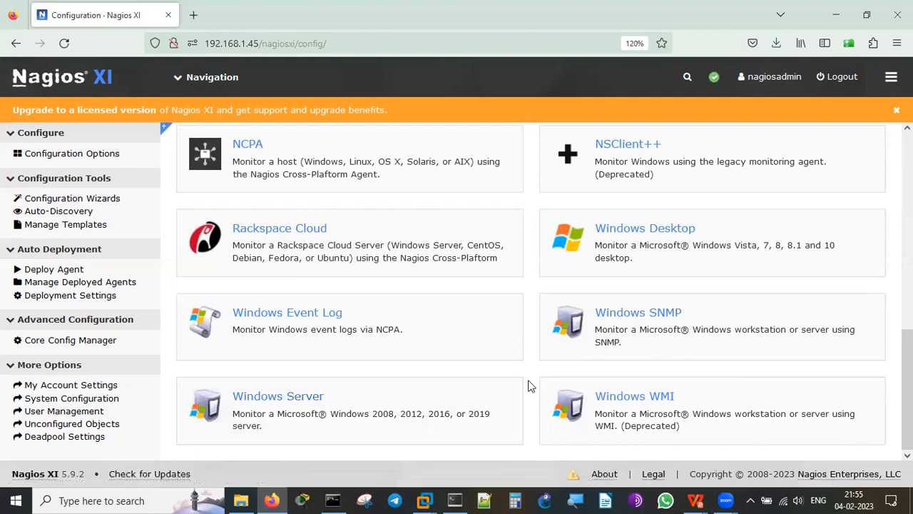
{"action": "scroll", "coordinate": [529, 386], "scroll_direction": "up", "scroll_amount": 10}
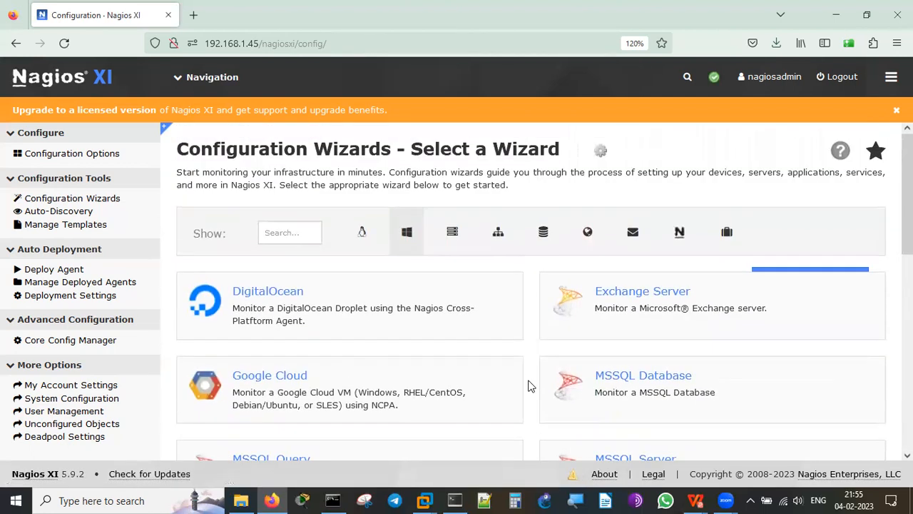
Filter to Other OS wizards and scroll through them, from DigitalOcean down to Solaris.
{"action": "left_click", "coordinate": [454, 243]}
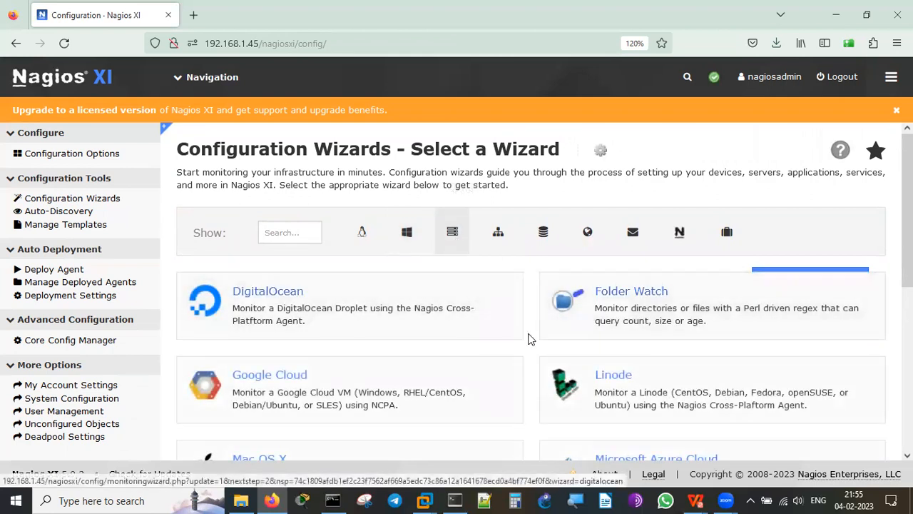
{"action": "scroll", "coordinate": [529, 339], "scroll_direction": "down", "scroll_amount": 4}
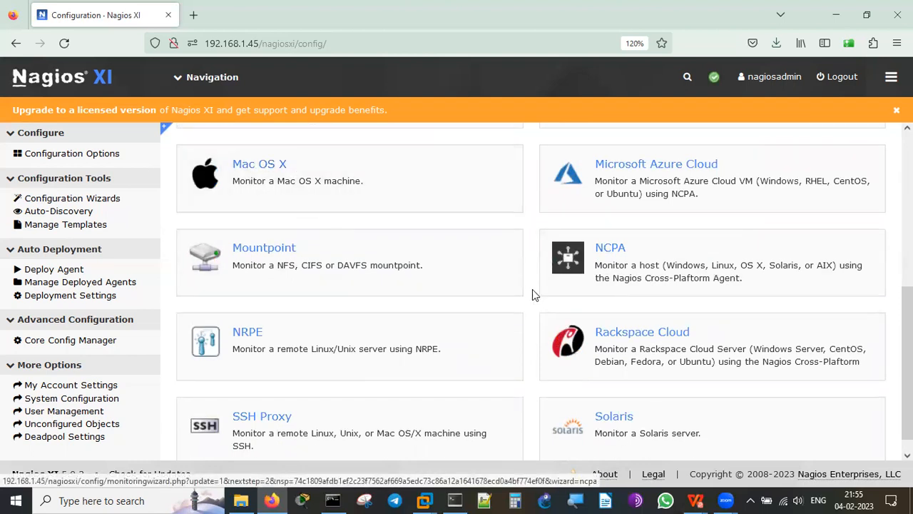
{"action": "scroll", "coordinate": [532, 298], "scroll_direction": "down", "scroll_amount": 1}
{"action": "scroll", "coordinate": [532, 297], "scroll_direction": "up", "scroll_amount": 1}
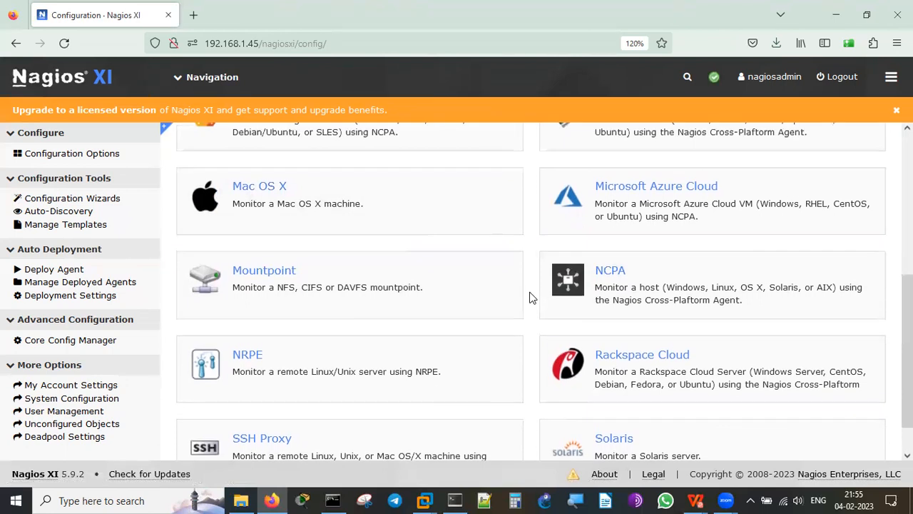
{"action": "scroll", "coordinate": [530, 297], "scroll_direction": "up", "scroll_amount": 2}
{"action": "scroll", "coordinate": [530, 297], "scroll_direction": "down", "scroll_amount": 3}
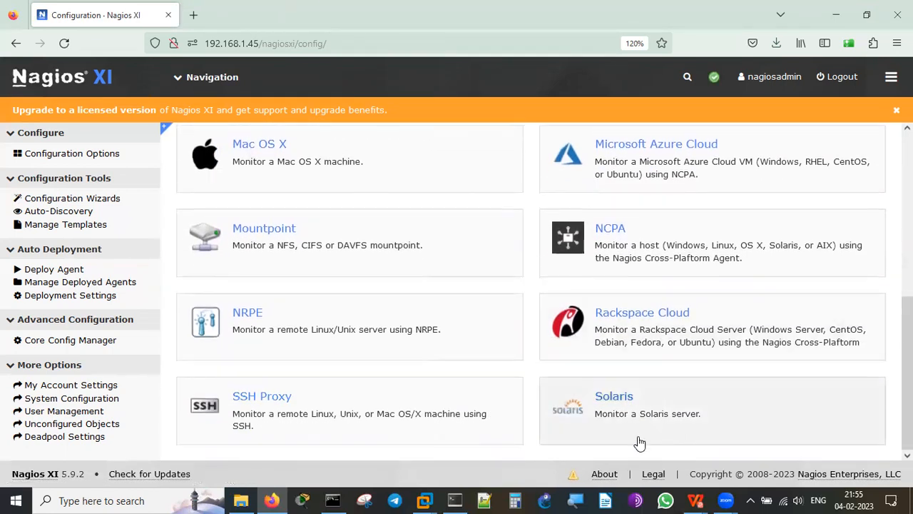
{"action": "scroll", "coordinate": [530, 325], "scroll_direction": "up", "scroll_amount": 3}
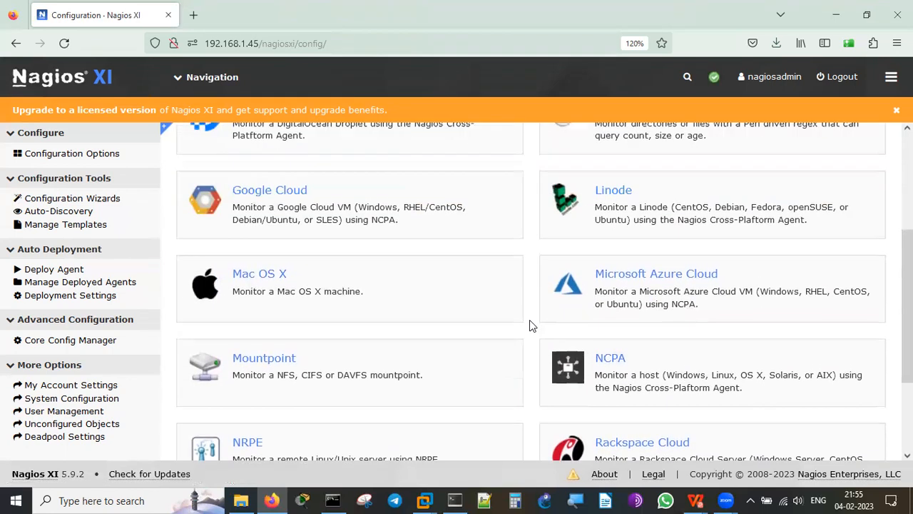
{"action": "scroll", "coordinate": [529, 323], "scroll_direction": "up", "scroll_amount": 4}
{"action": "scroll", "coordinate": [525, 310], "scroll_direction": "up", "scroll_amount": 1}
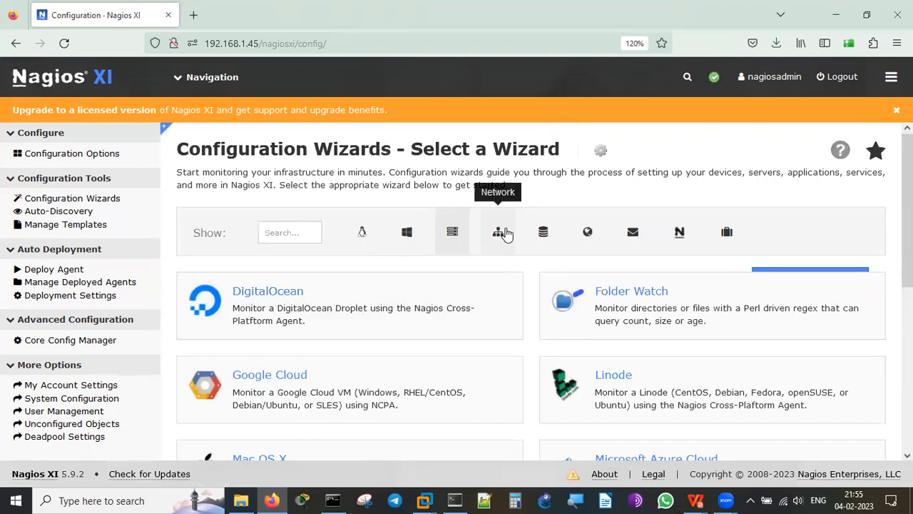
Filter the wizard list to network monitoring wizards and scroll through them.
{"action": "left_click", "coordinate": [503, 232]}
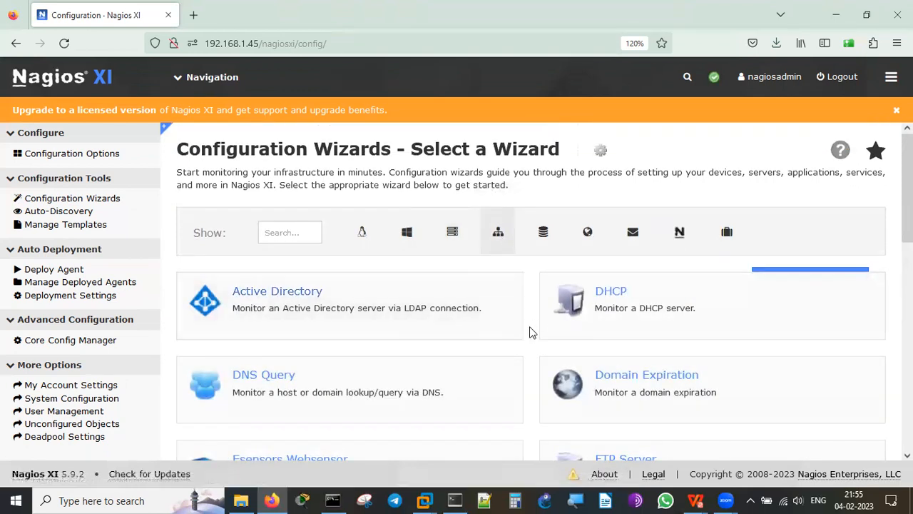
{"action": "scroll", "coordinate": [530, 332], "scroll_direction": "down", "scroll_amount": 3}
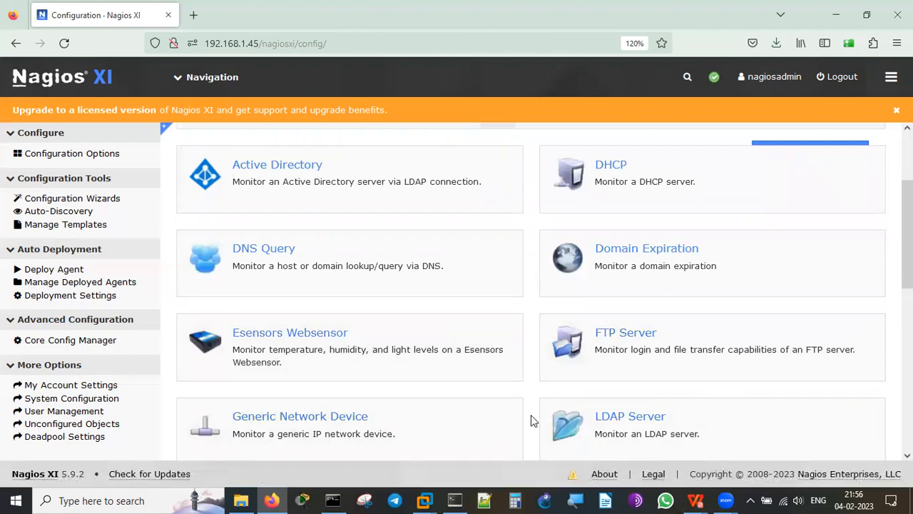
{"action": "scroll", "coordinate": [531, 417], "scroll_direction": "down", "scroll_amount": 2}
{"action": "scroll", "coordinate": [530, 420], "scroll_direction": "down", "scroll_amount": 2}
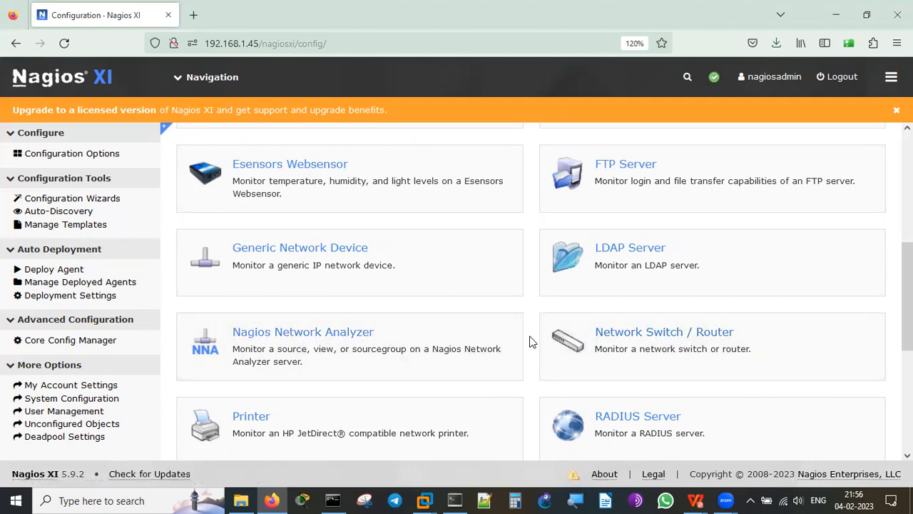
{"action": "scroll", "coordinate": [530, 341], "scroll_direction": "down", "scroll_amount": 3}
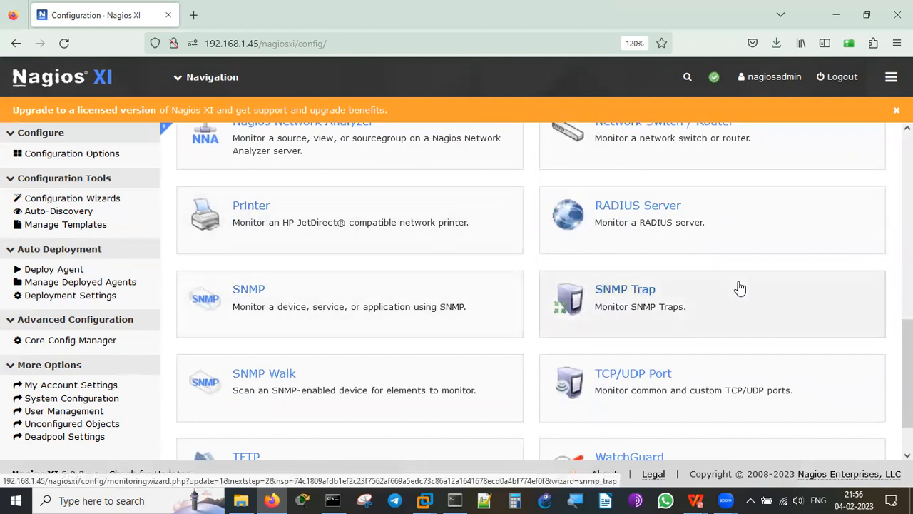
{"action": "scroll", "coordinate": [530, 370], "scroll_direction": "down", "scroll_amount": 1}
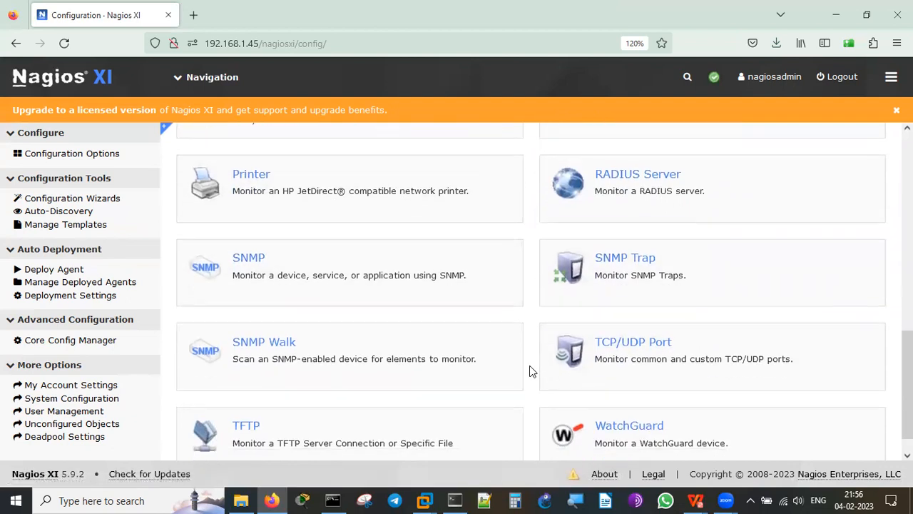
{"action": "scroll", "coordinate": [530, 370], "scroll_direction": "up", "scroll_amount": 15}
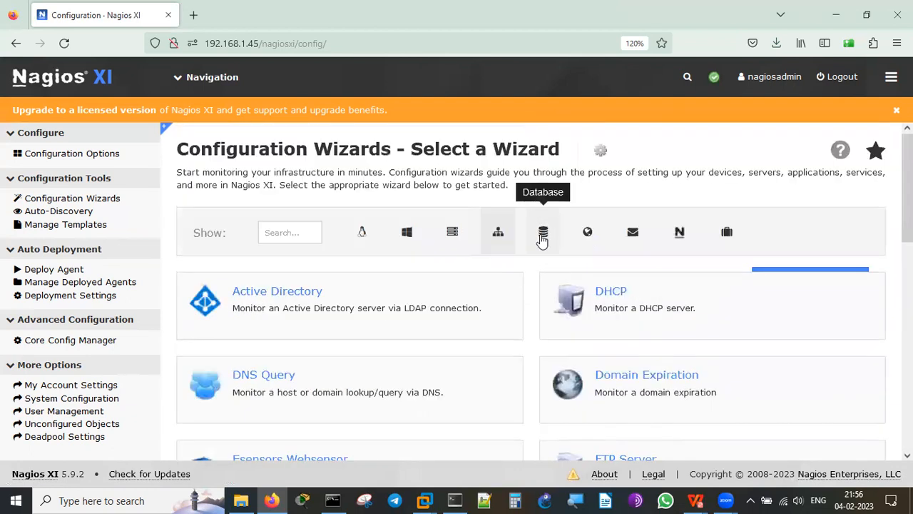
Filter to database wizards and scroll through MSSQL, MongoDB, MySQL, Oracle and Postgres Server.
{"action": "left_click", "coordinate": [543, 232]}
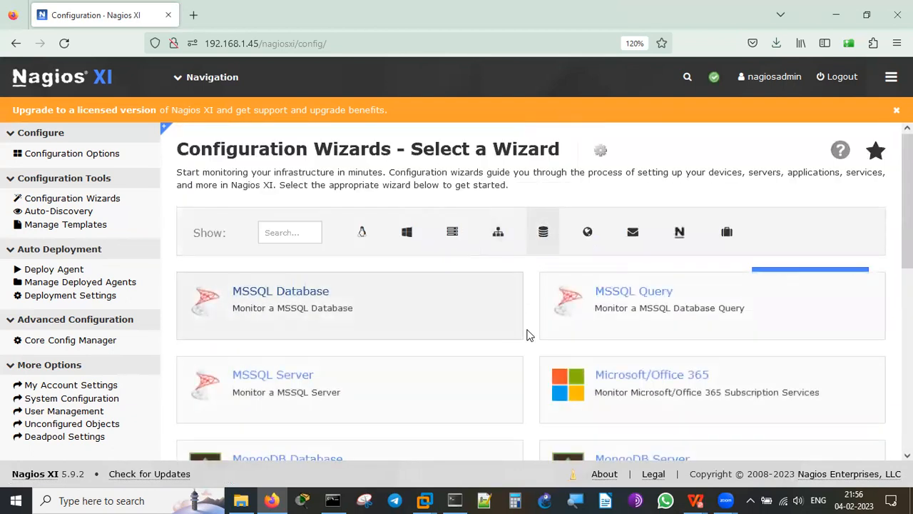
{"action": "scroll", "coordinate": [529, 335], "scroll_direction": "down", "scroll_amount": 3}
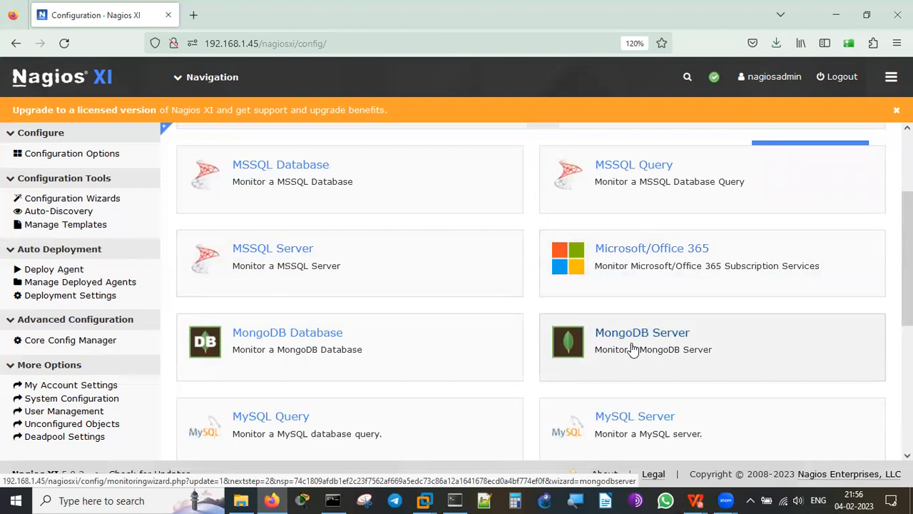
{"action": "scroll", "coordinate": [537, 361], "scroll_direction": "down", "scroll_amount": 6}
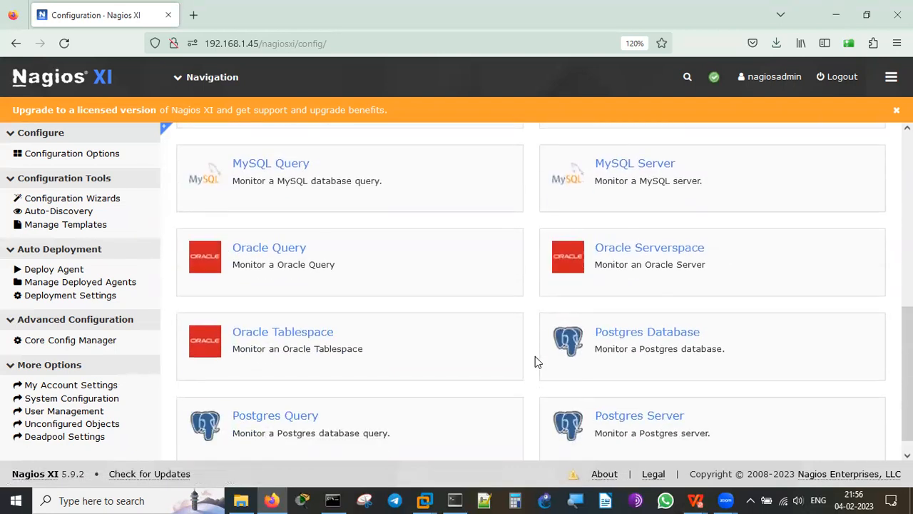
{"action": "scroll", "coordinate": [537, 362], "scroll_direction": "down", "scroll_amount": 1}
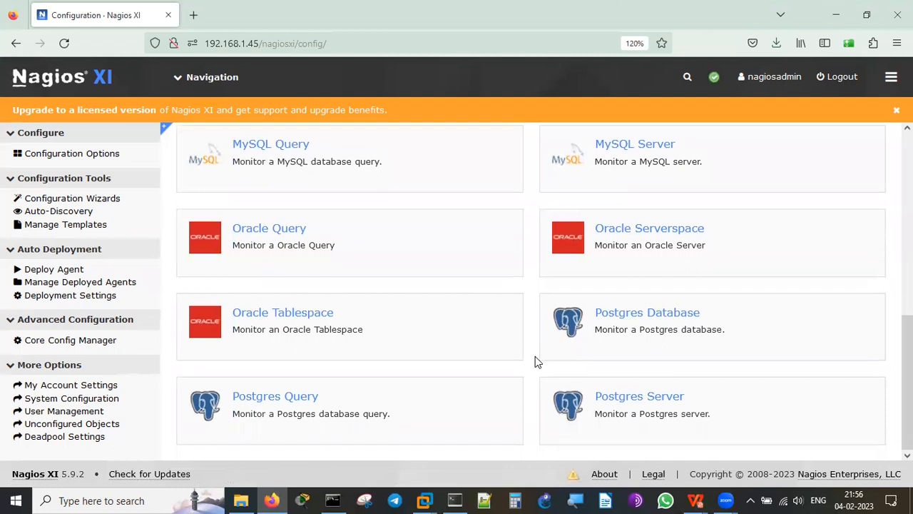
{"action": "scroll", "coordinate": [537, 360], "scroll_direction": "up", "scroll_amount": 10}
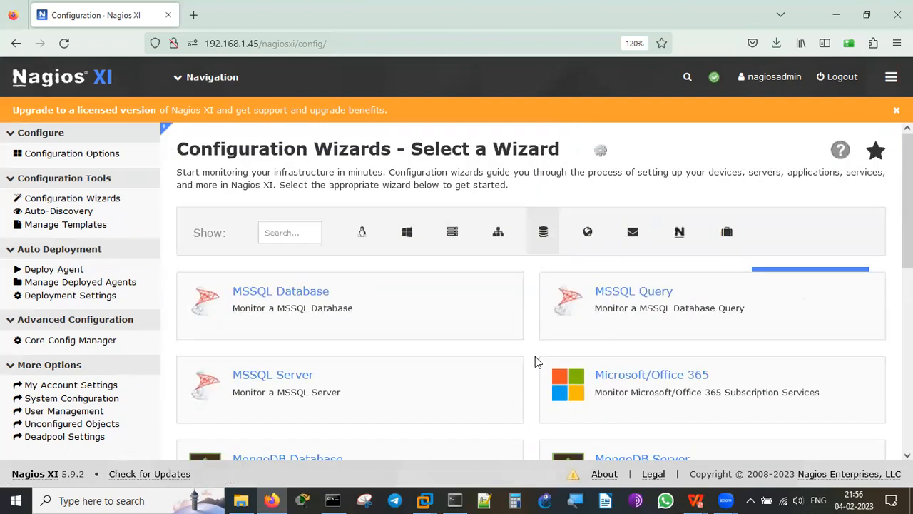
Filter the wizard list to website monitoring wizards, then to email monitoring wizards.
{"action": "left_click", "coordinate": [585, 234]}
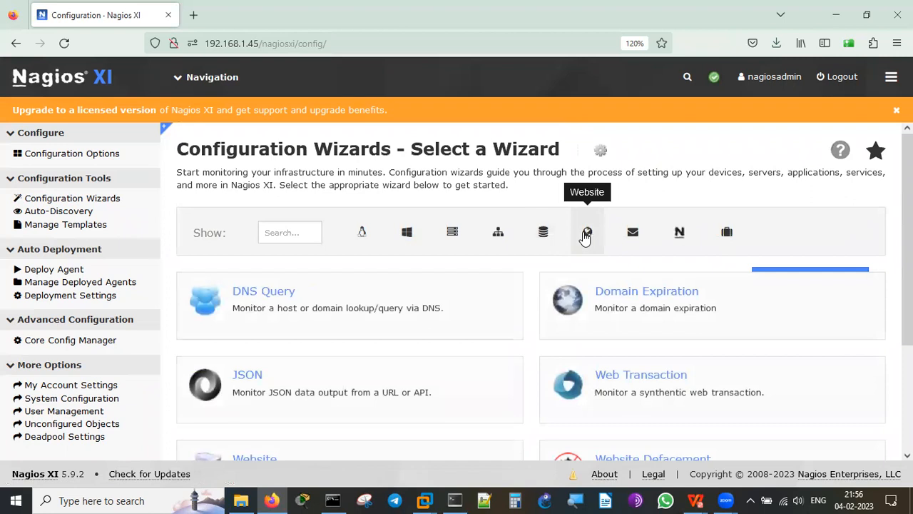
{"action": "scroll", "coordinate": [530, 343], "scroll_direction": "down", "scroll_amount": 3}
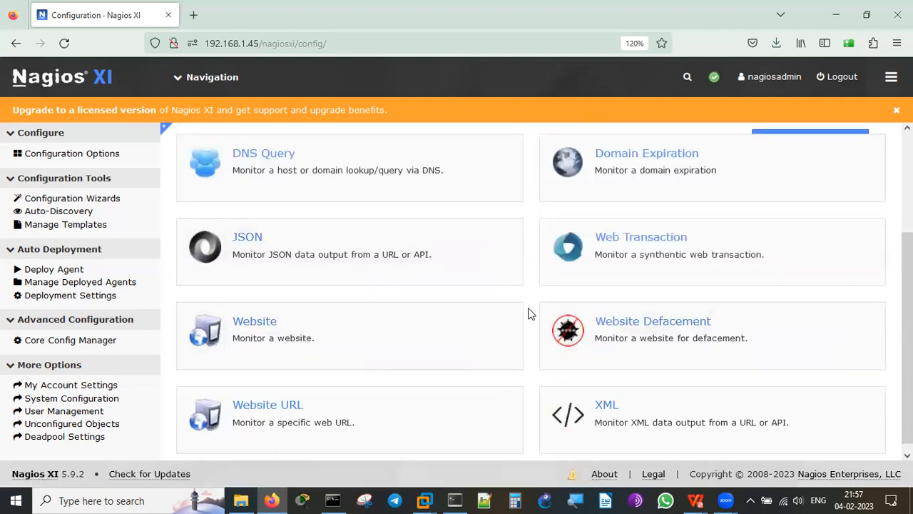
{"action": "scroll", "coordinate": [530, 314], "scroll_direction": "up", "scroll_amount": 1}
{"action": "scroll", "coordinate": [528, 312], "scroll_direction": "up", "scroll_amount": 1}
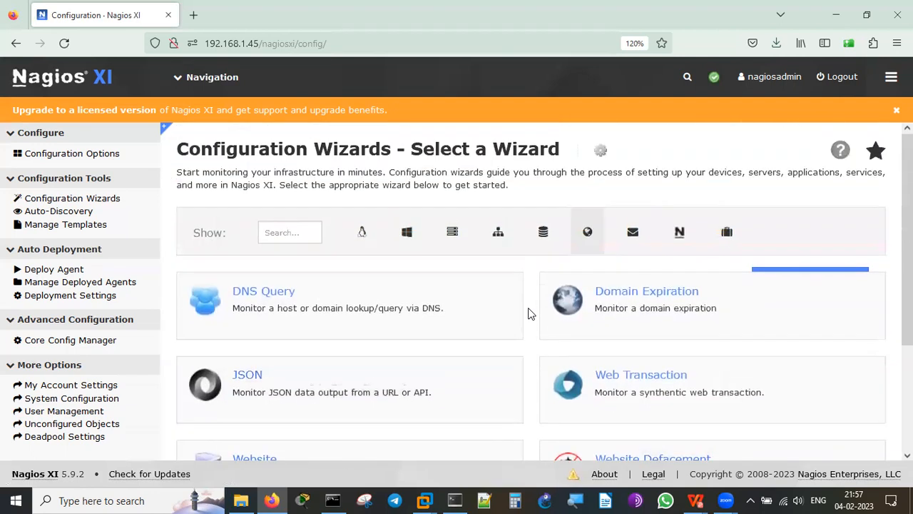
{"action": "left_click", "coordinate": [628, 234]}
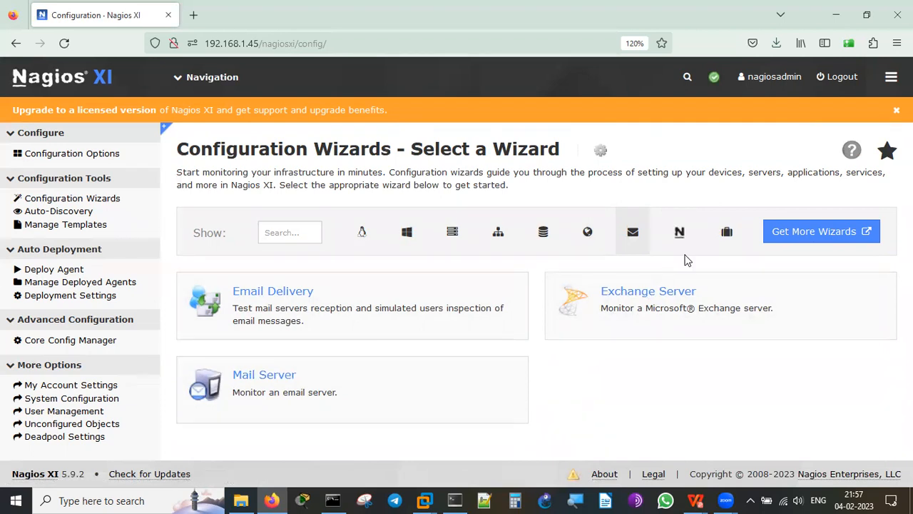
Show only the Nagios product wizards and scroll through them.
{"action": "left_click", "coordinate": [679, 233]}
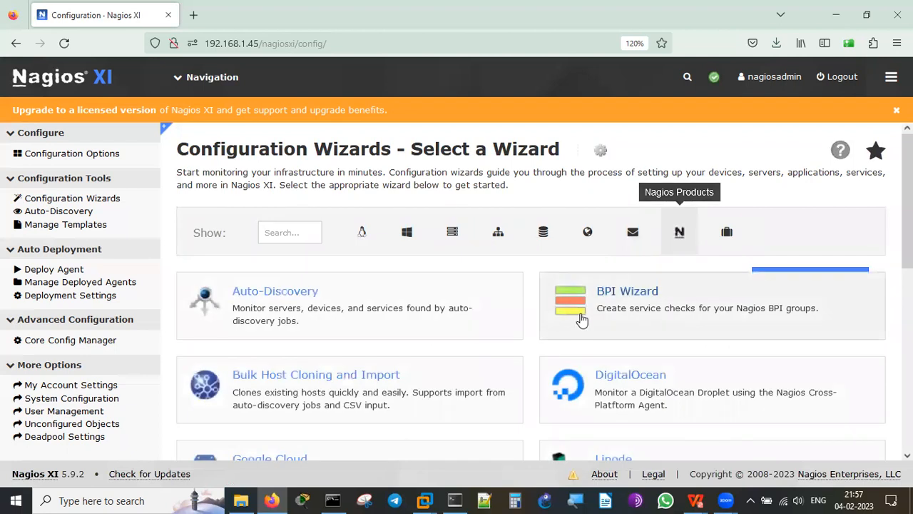
{"action": "scroll", "coordinate": [537, 322], "scroll_direction": "down", "scroll_amount": 3}
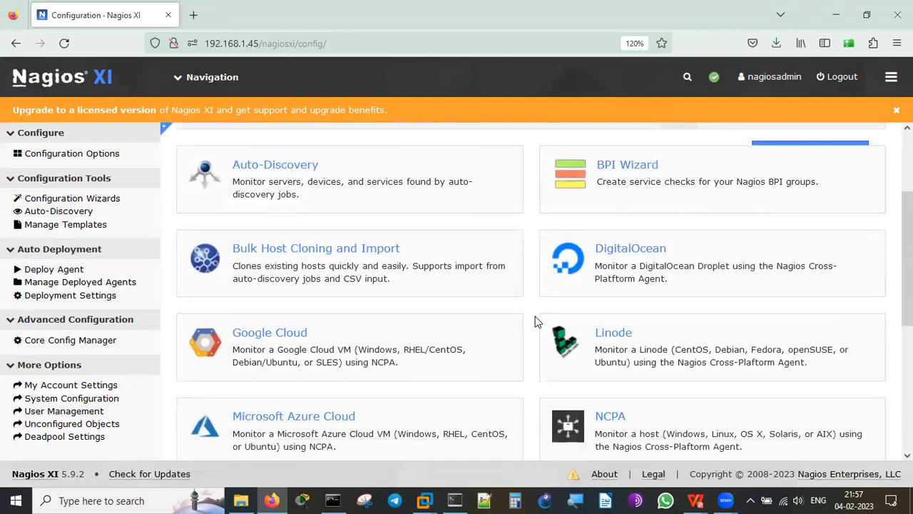
{"action": "scroll", "coordinate": [537, 322], "scroll_direction": "down", "scroll_amount": 6}
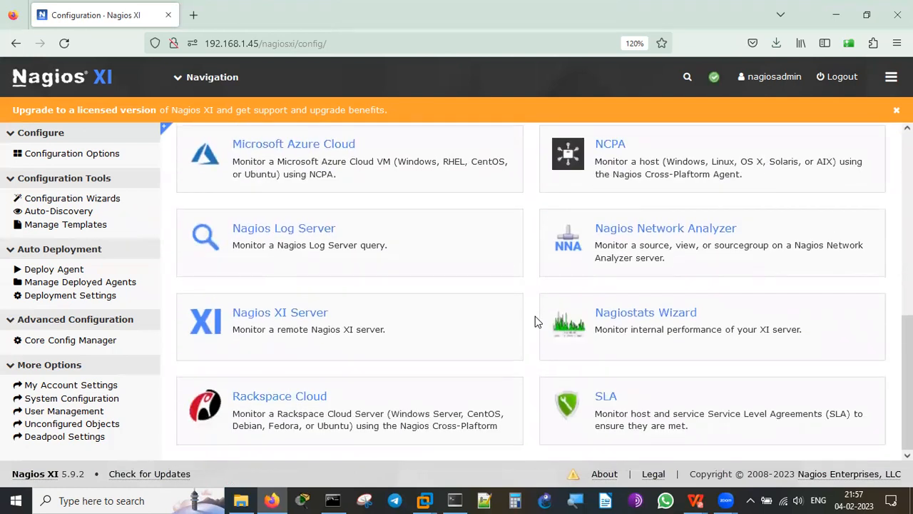
{"action": "scroll", "coordinate": [537, 321], "scroll_direction": "up", "scroll_amount": 9}
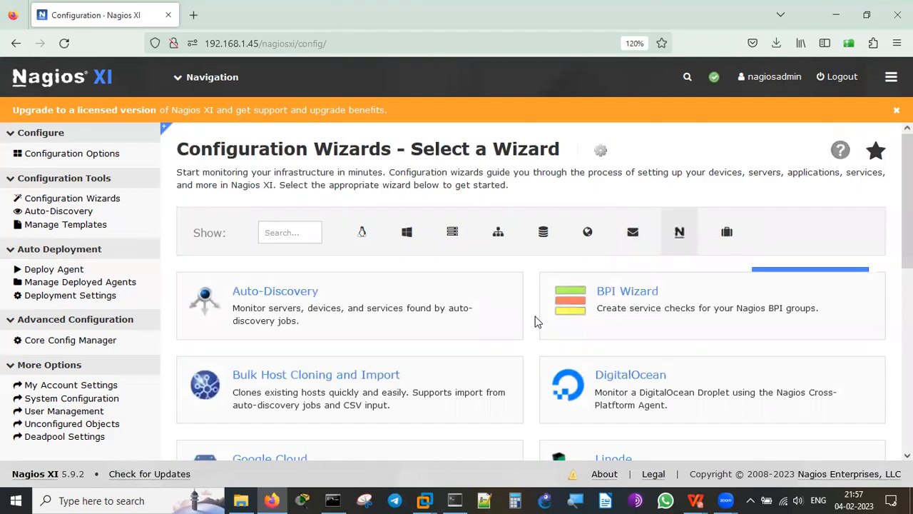
Filter to uncategorized wizards and scroll through Apache Tomcat, Docker, VMware and WebLogic.
{"action": "left_click", "coordinate": [727, 233]}
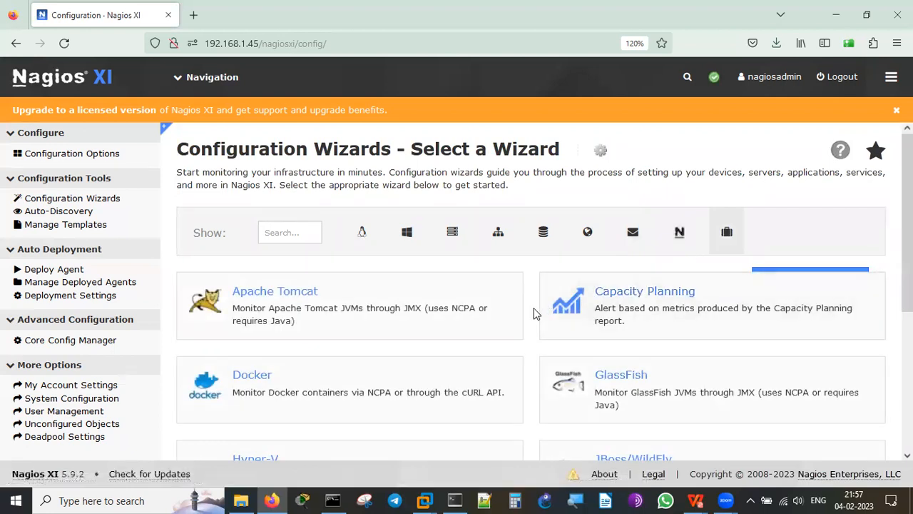
{"action": "scroll", "coordinate": [535, 314], "scroll_direction": "down", "scroll_amount": 2}
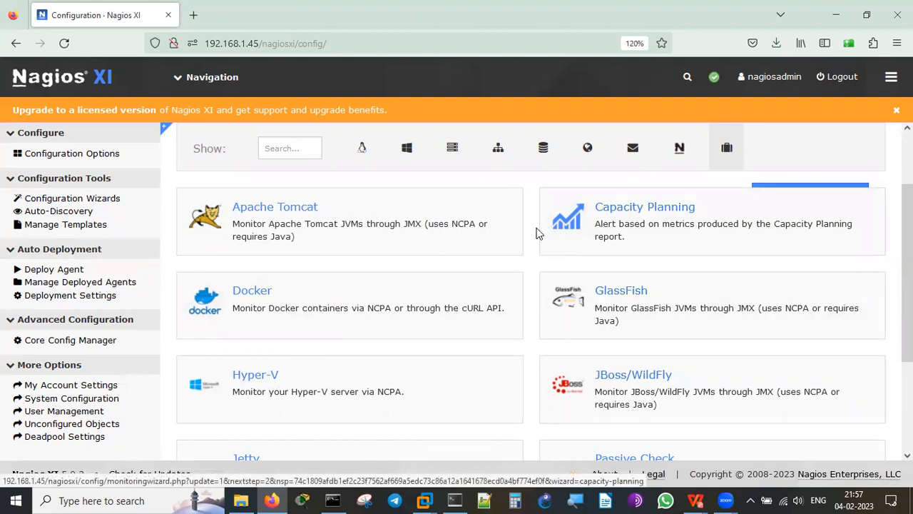
{"action": "scroll", "coordinate": [539, 233], "scroll_direction": "down", "scroll_amount": 3}
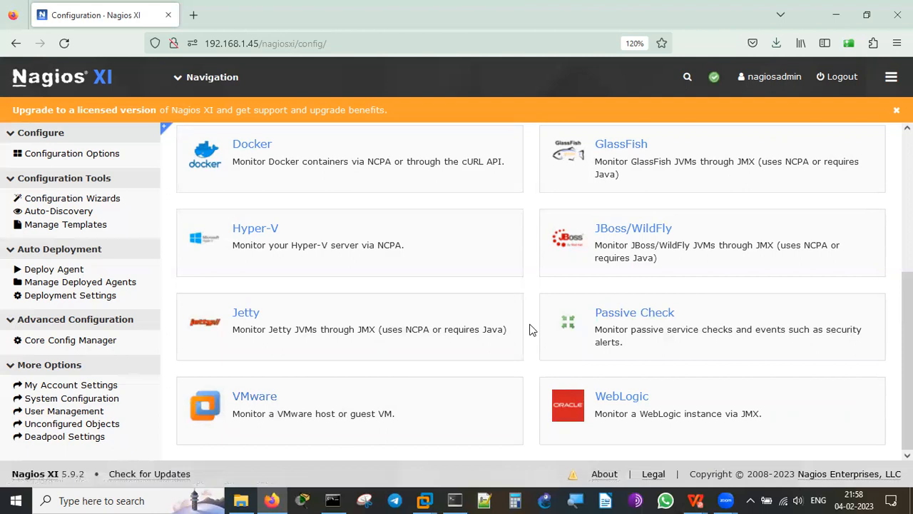
{"action": "scroll", "coordinate": [528, 329], "scroll_direction": "up", "scroll_amount": 5}
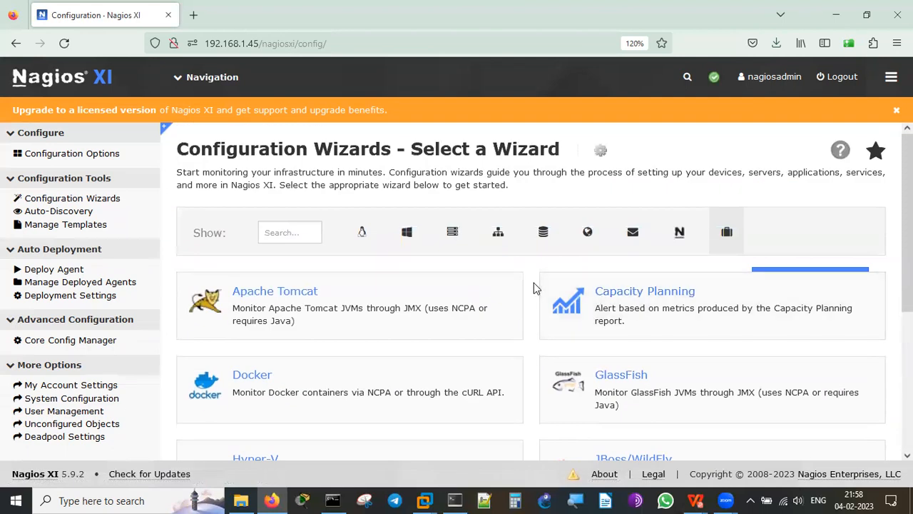
{"action": "double_click", "coordinate": [363, 152]}
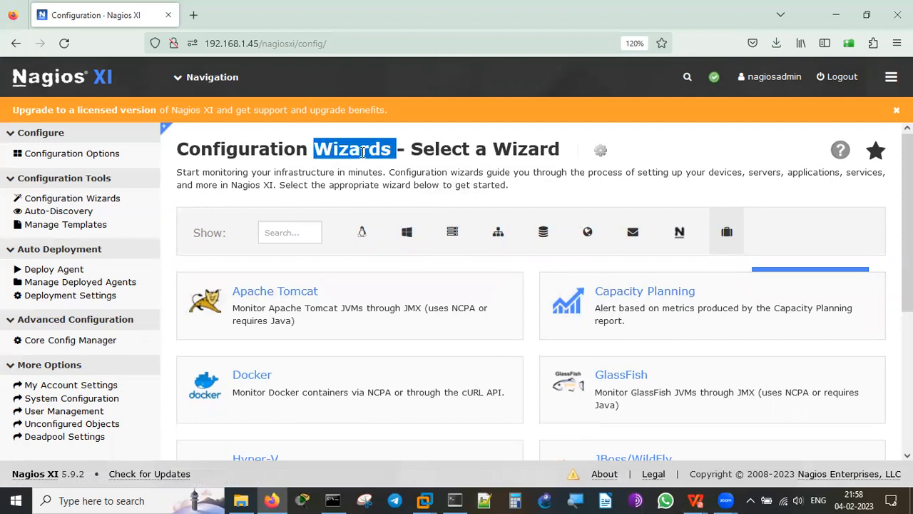
{"action": "left_click", "coordinate": [526, 302]}
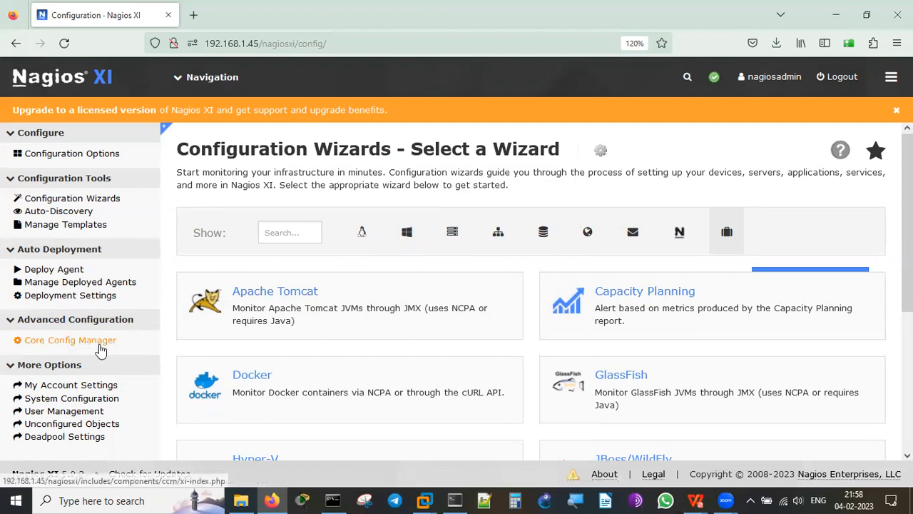
{"action": "left_click", "coordinate": [99, 344]}
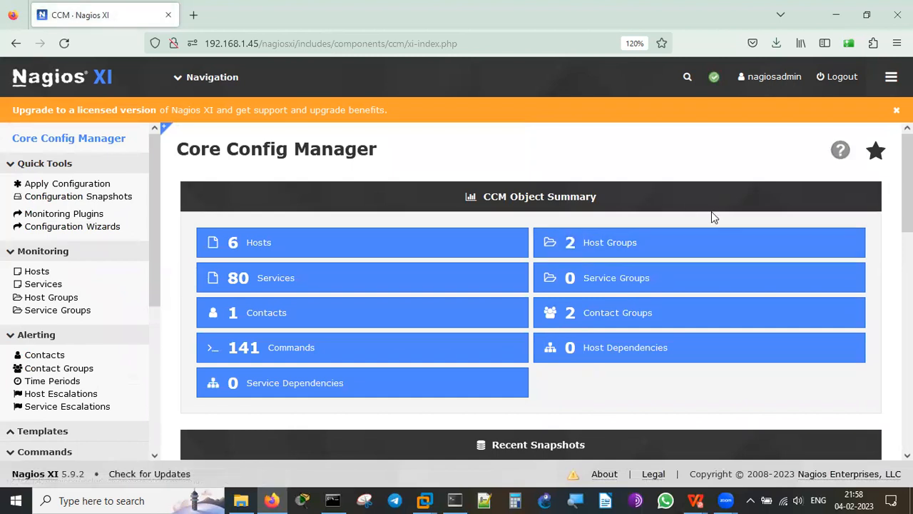
Review the configured Hosts and Services lists, returning to the CCM summary after each.
{"action": "left_click", "coordinate": [326, 246]}
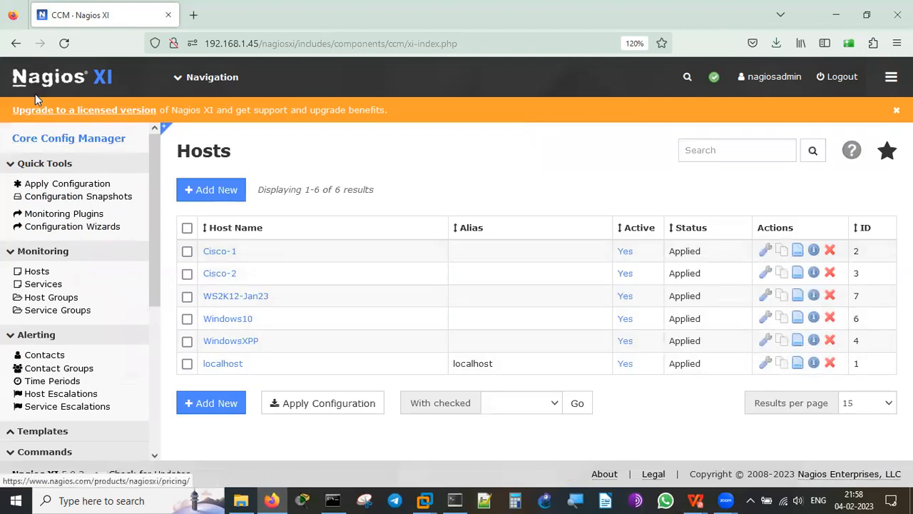
{"action": "left_click", "coordinate": [15, 43]}
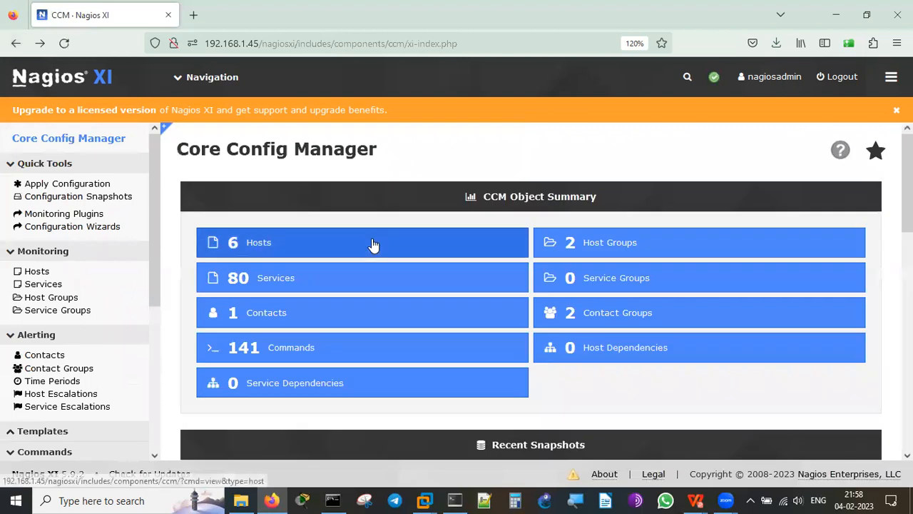
{"action": "left_click", "coordinate": [313, 279]}
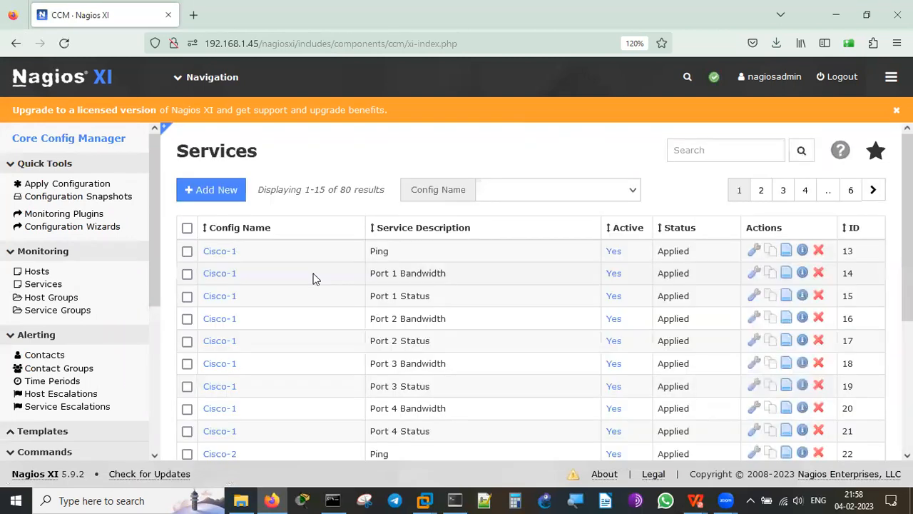
{"action": "scroll", "coordinate": [314, 279], "scroll_direction": "down", "scroll_amount": 3}
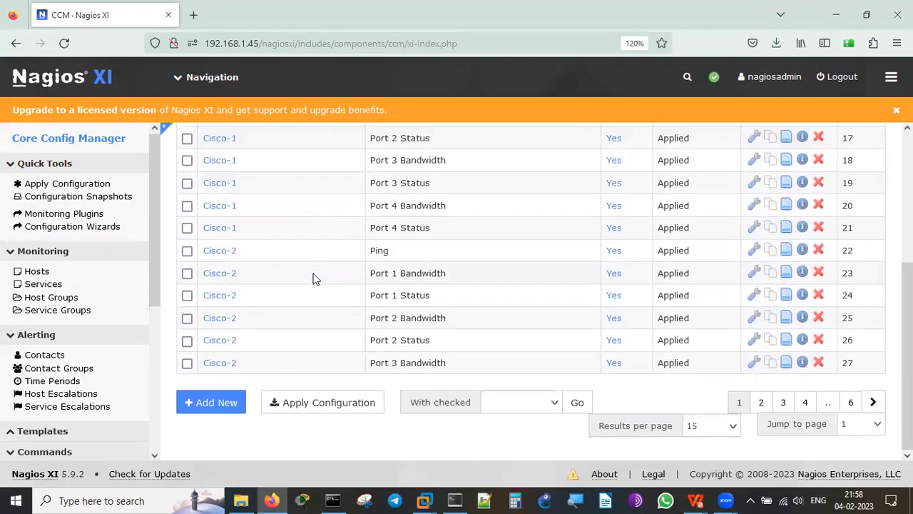
{"action": "left_click", "coordinate": [14, 41]}
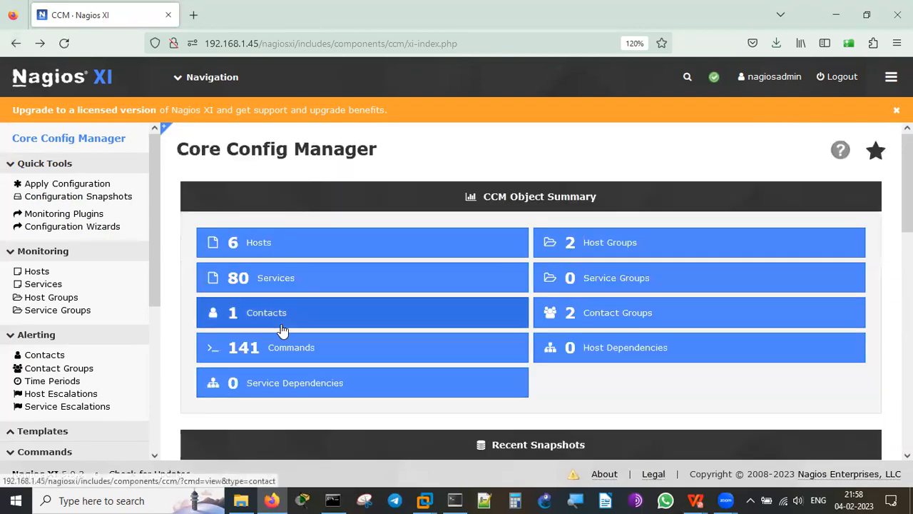
Review the Contacts and Commands lists, ending back on the CCM object summary.
{"action": "left_click", "coordinate": [320, 313]}
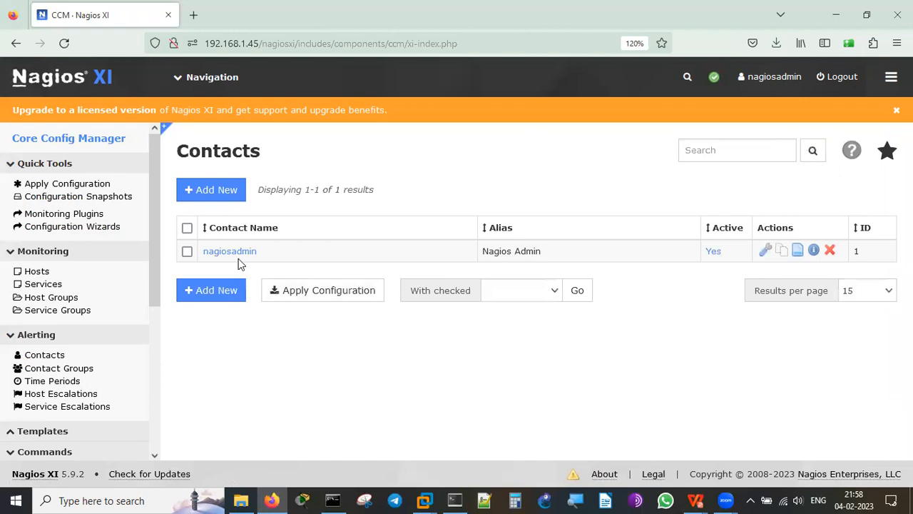
{"action": "left_click", "coordinate": [20, 43]}
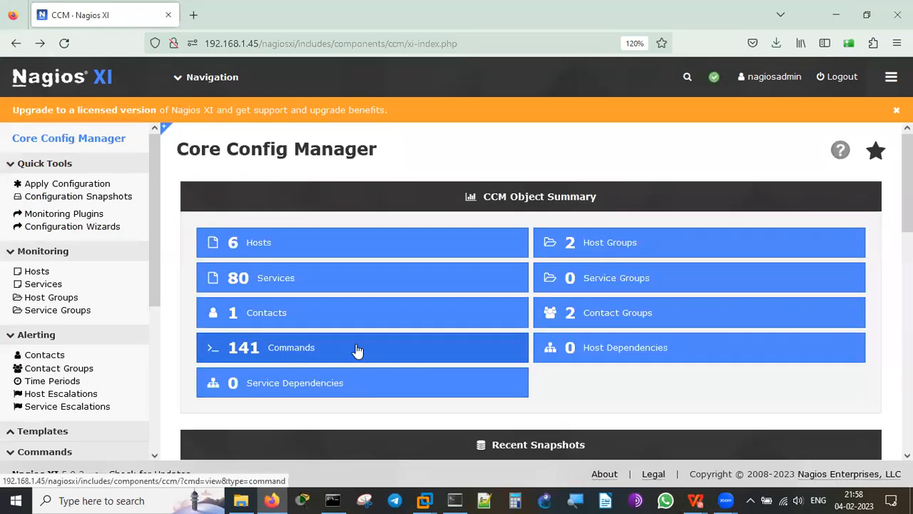
{"action": "left_click", "coordinate": [359, 347]}
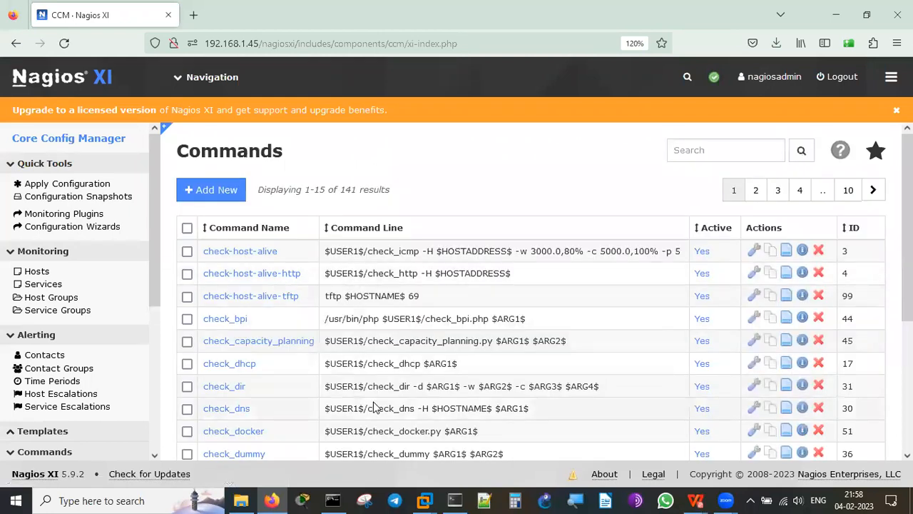
{"action": "scroll", "coordinate": [374, 407], "scroll_direction": "down", "scroll_amount": 4}
{"action": "scroll", "coordinate": [374, 407], "scroll_direction": "up", "scroll_amount": 4}
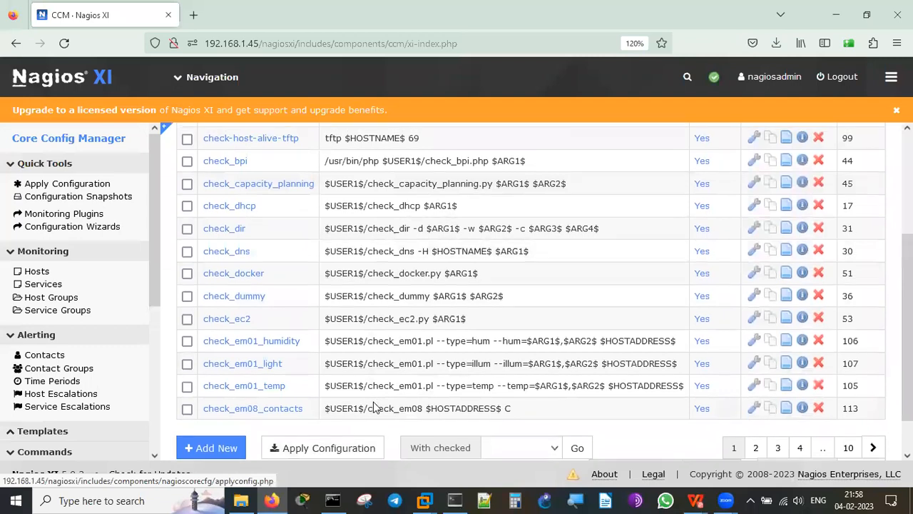
{"action": "left_click", "coordinate": [16, 43]}
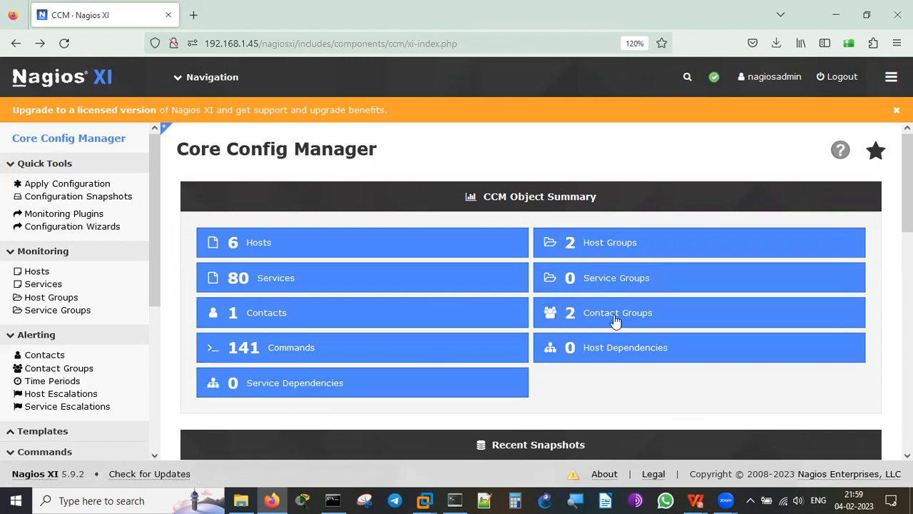
Browse the CCM Hosts, Services, Host Groups and Service Groups lists, ending on User Macros.
{"action": "scroll", "coordinate": [615, 321], "scroll_direction": "down", "scroll_amount": 5}
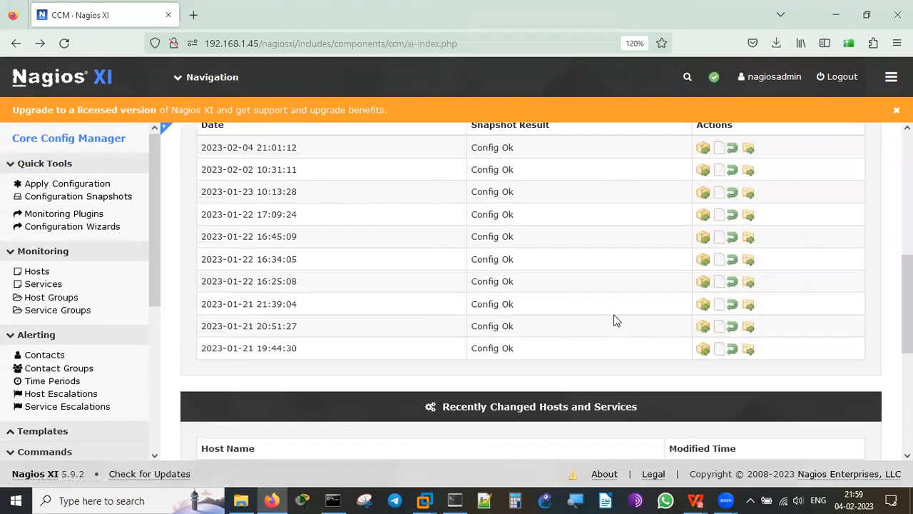
{"action": "scroll", "coordinate": [615, 321], "scroll_direction": "up", "scroll_amount": 2}
{"action": "scroll", "coordinate": [615, 321], "scroll_direction": "down", "scroll_amount": 1}
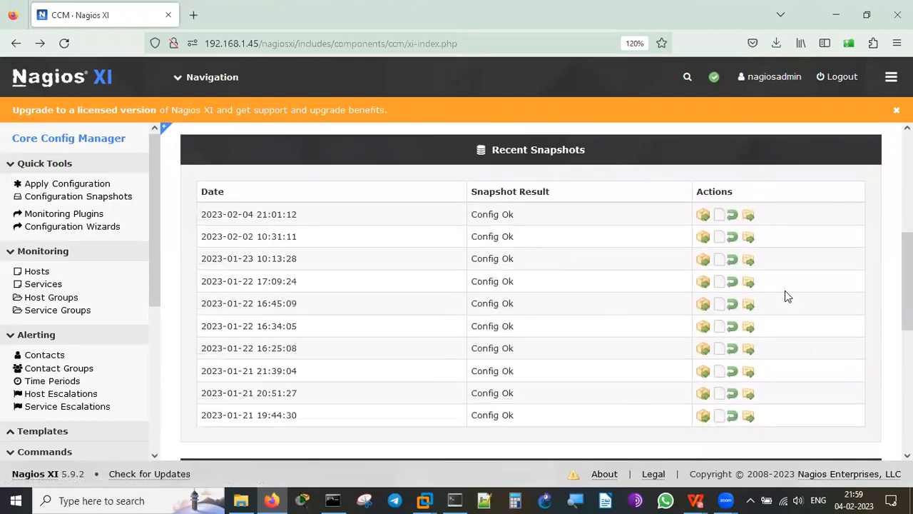
{"action": "scroll", "coordinate": [530, 292], "scroll_direction": "down", "scroll_amount": 5}
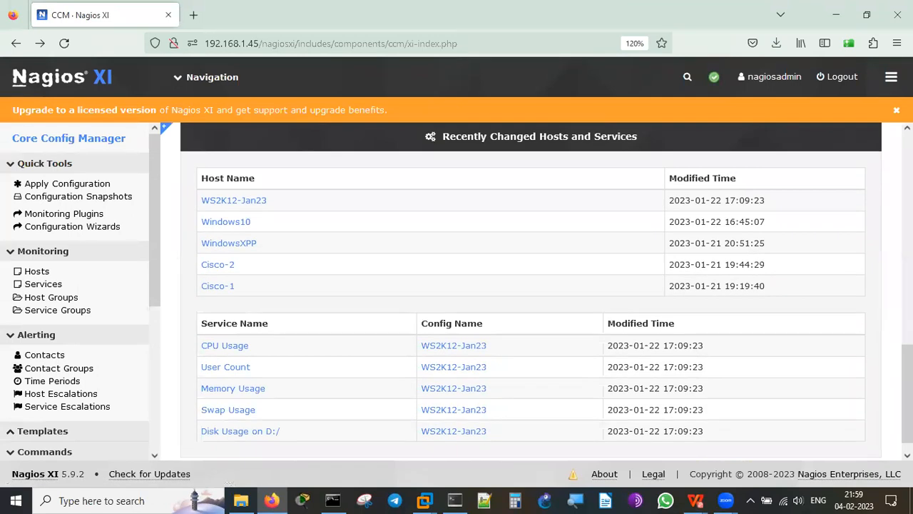
{"action": "scroll", "coordinate": [531, 293], "scroll_direction": "down", "scroll_amount": 1}
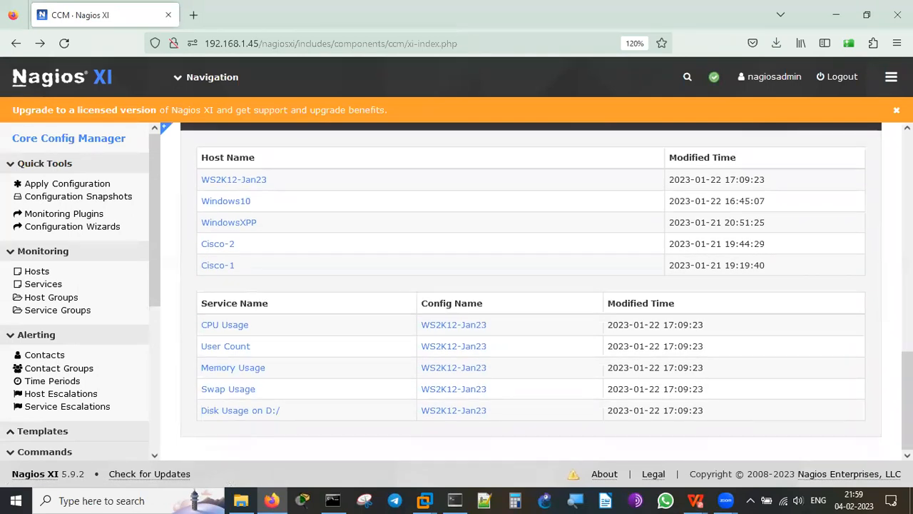
{"action": "scroll", "coordinate": [311, 365], "scroll_direction": "up", "scroll_amount": 10}
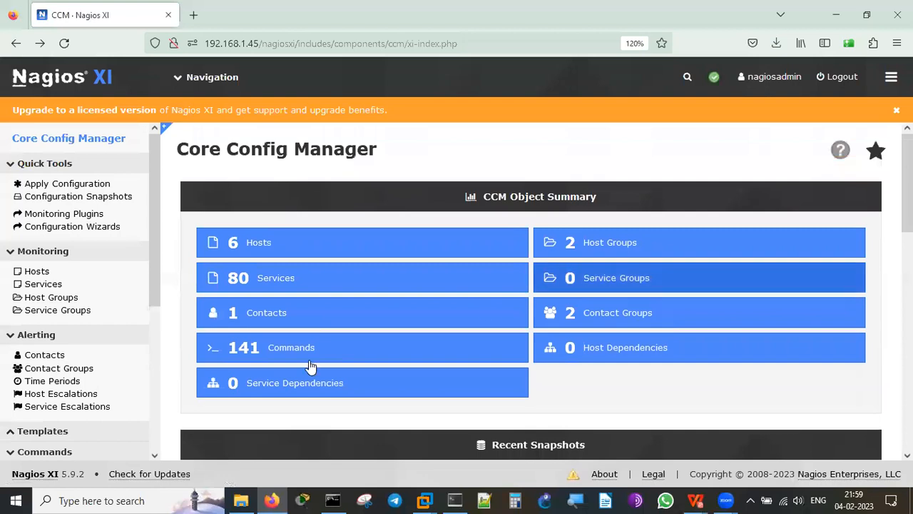
{"action": "left_click", "coordinate": [29, 272]}
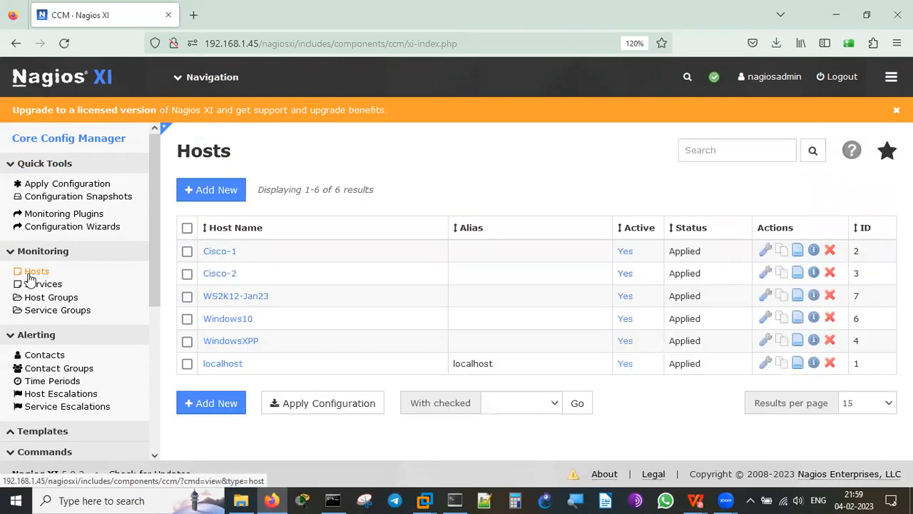
{"action": "left_click", "coordinate": [45, 286]}
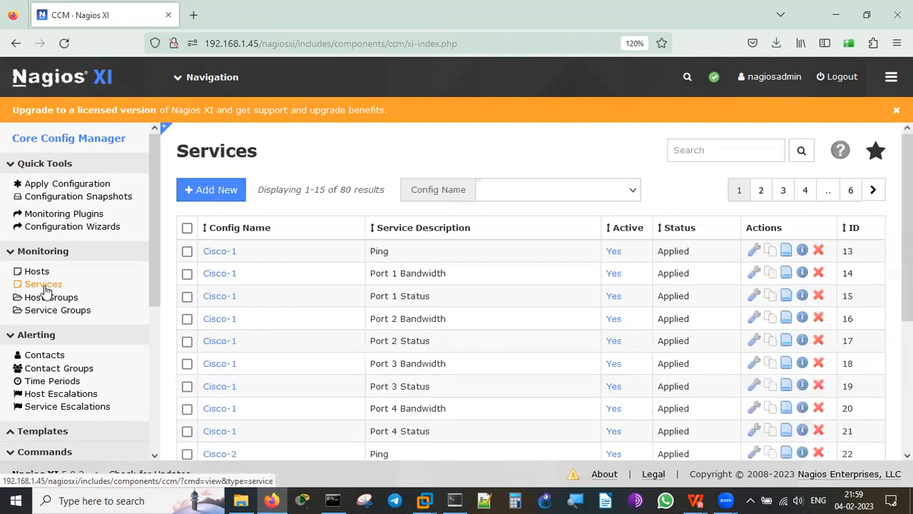
{"action": "left_click", "coordinate": [51, 297]}
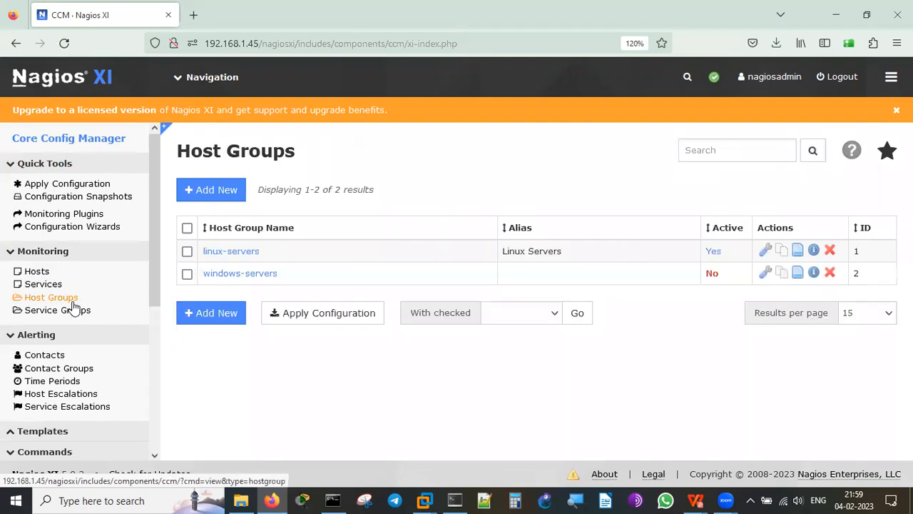
{"action": "left_click", "coordinate": [81, 315]}
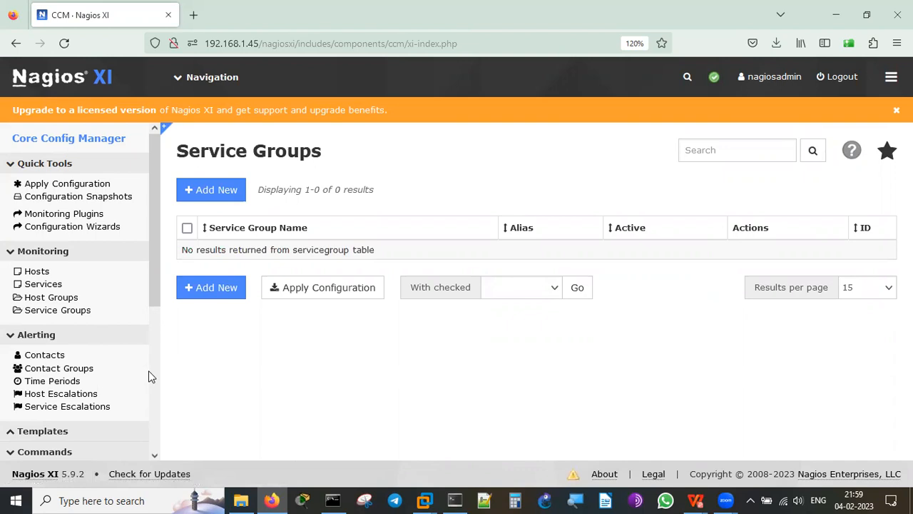
{"action": "scroll", "coordinate": [149, 371], "scroll_direction": "down", "scroll_amount": 5}
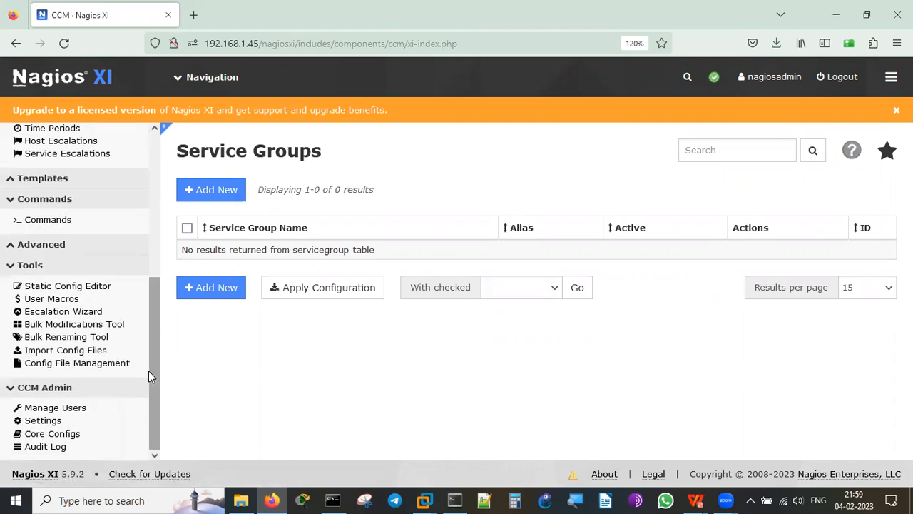
{"action": "left_click", "coordinate": [72, 301]}
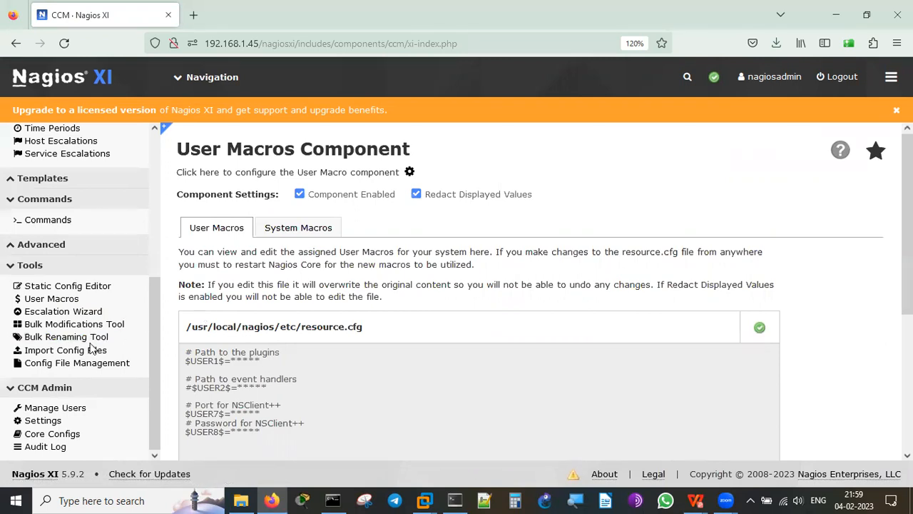
Show the empty Manage Users list under CCM Admin, then open the Navigation menu.
{"action": "left_click", "coordinate": [80, 408]}
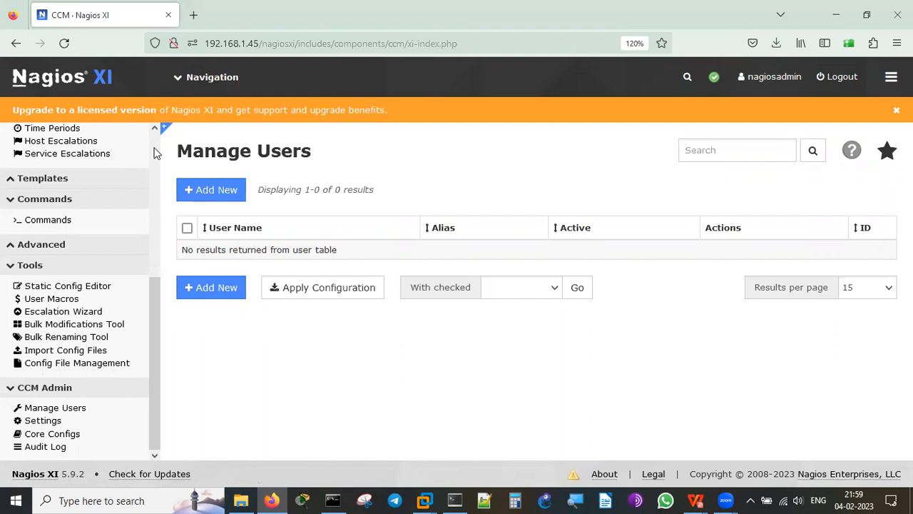
{"action": "scroll", "coordinate": [157, 153], "scroll_direction": "up", "scroll_amount": 5}
{"action": "left_click", "coordinate": [179, 72]}
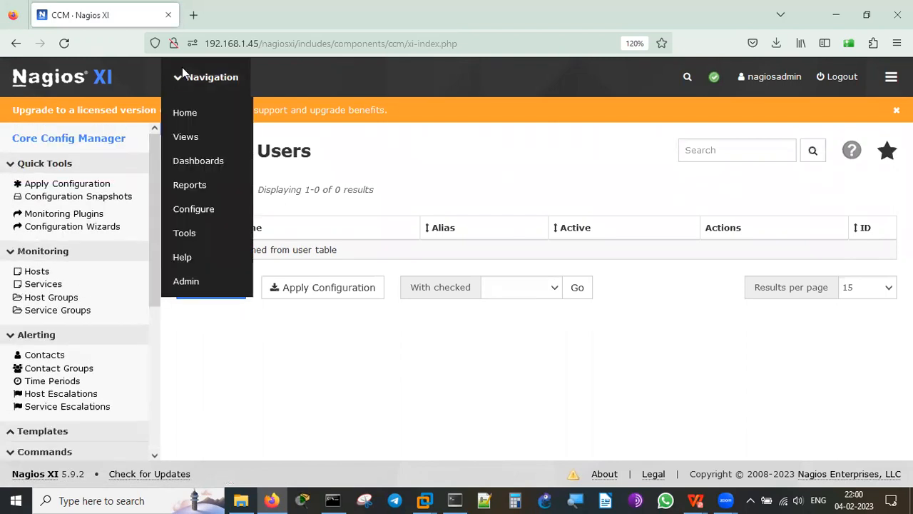
Open the Tools page and collapse its Common Tools and My Tools sections.
{"action": "left_click", "coordinate": [190, 240]}
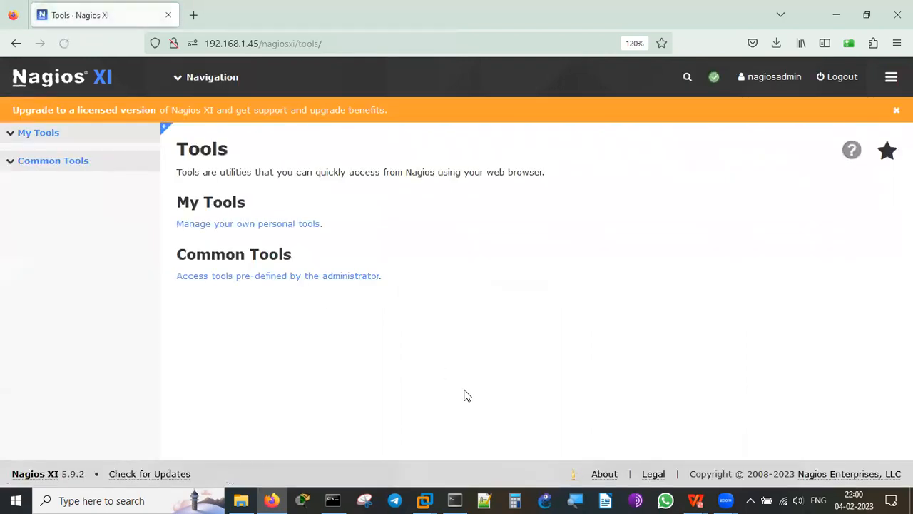
{"action": "left_click", "coordinate": [18, 164]}
{"action": "left_click", "coordinate": [12, 142]}
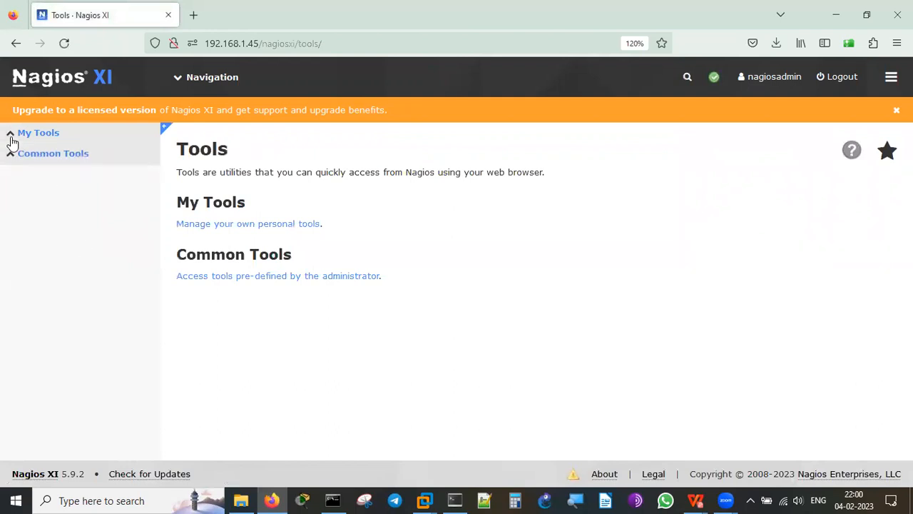
Look through the Help for Nagios XI page, then return to the Home Dashboard.
{"action": "left_click", "coordinate": [187, 84]}
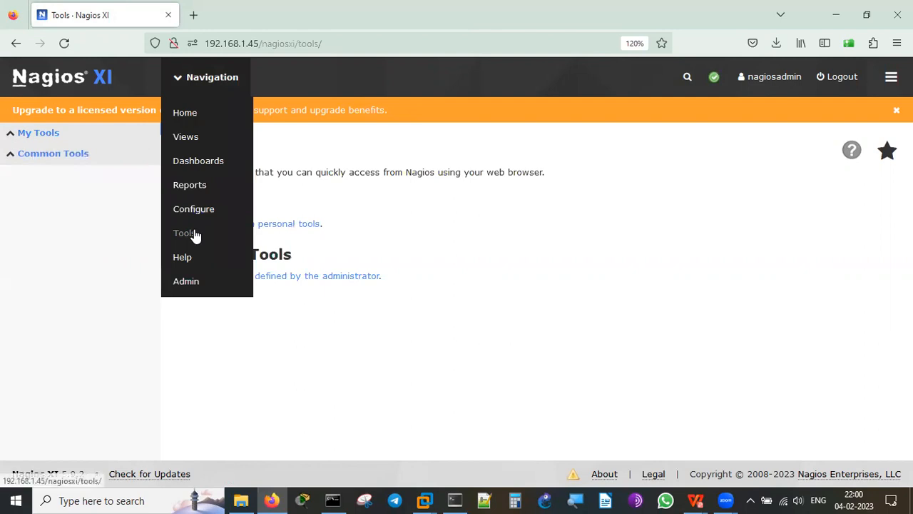
{"action": "left_click", "coordinate": [192, 261]}
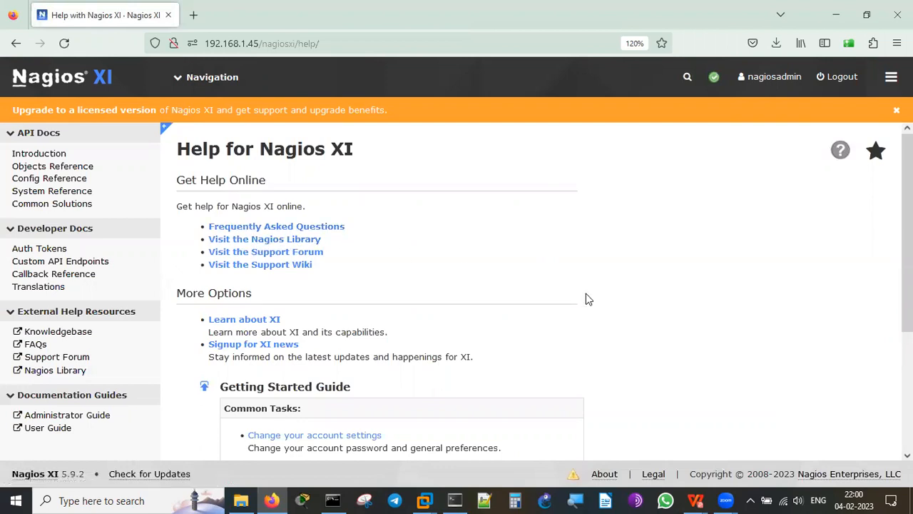
{"action": "scroll", "coordinate": [587, 298], "scroll_direction": "down", "scroll_amount": 3}
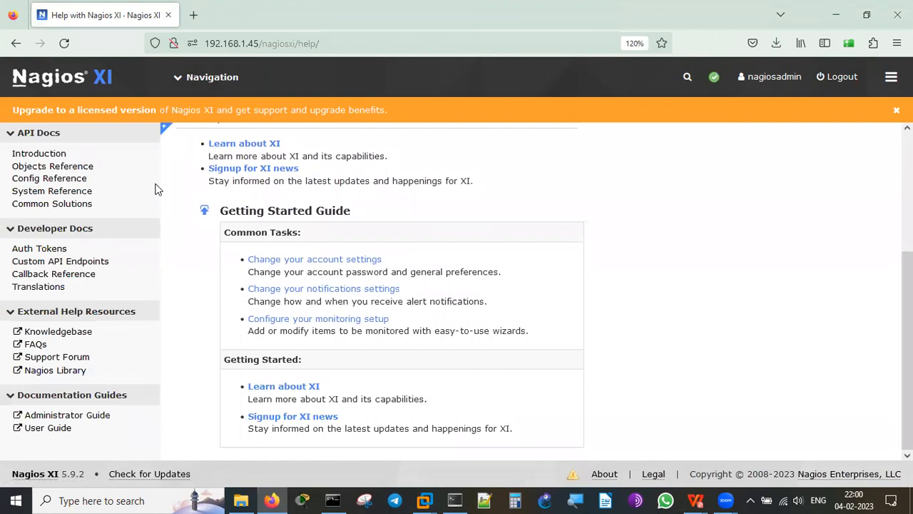
{"action": "left_click", "coordinate": [183, 74]}
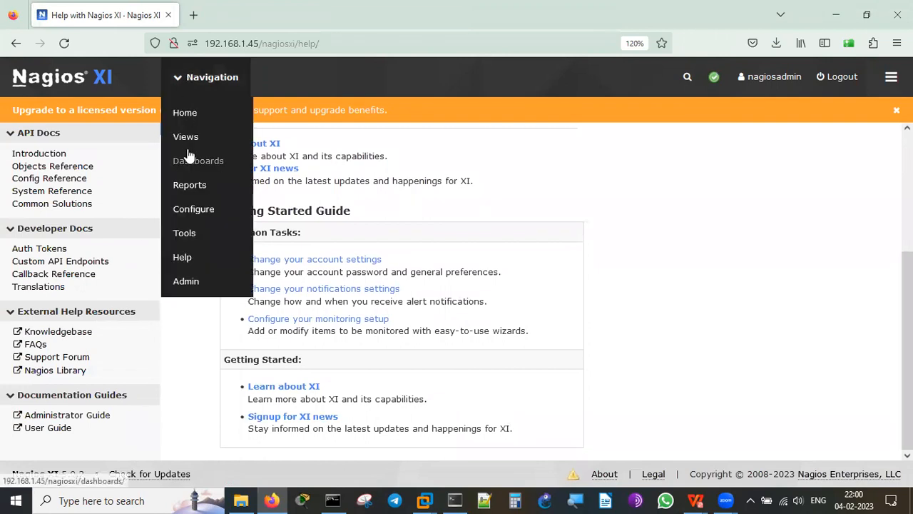
{"action": "left_click", "coordinate": [185, 114]}
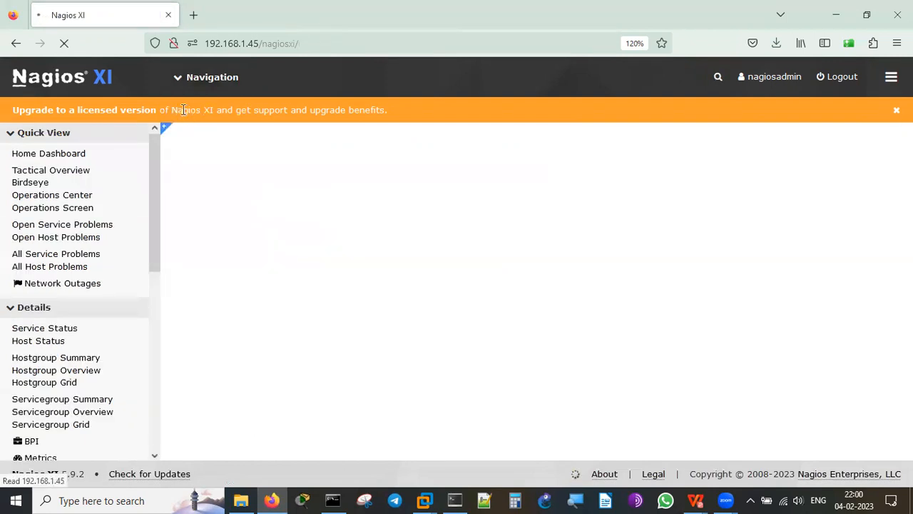
Open the Network Status Map and read each host's info card, e.g. localhost up, Cisco-1 down.
{"action": "left_click", "coordinate": [157, 336]}
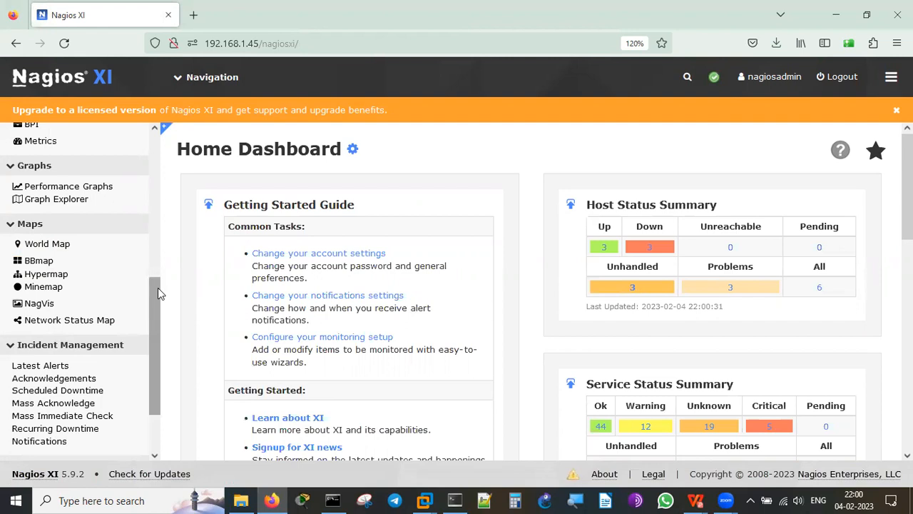
{"action": "left_click", "coordinate": [60, 322]}
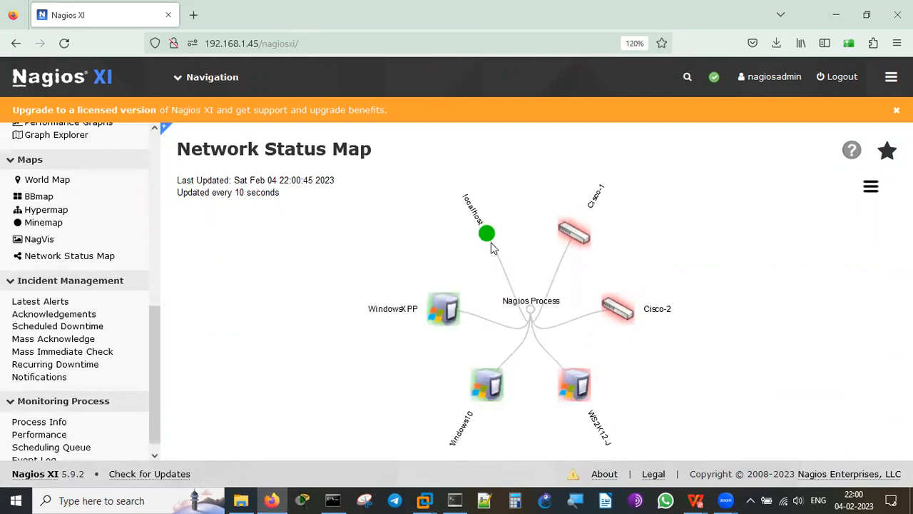
{"action": "mouse_move", "coordinate": [482, 238]}
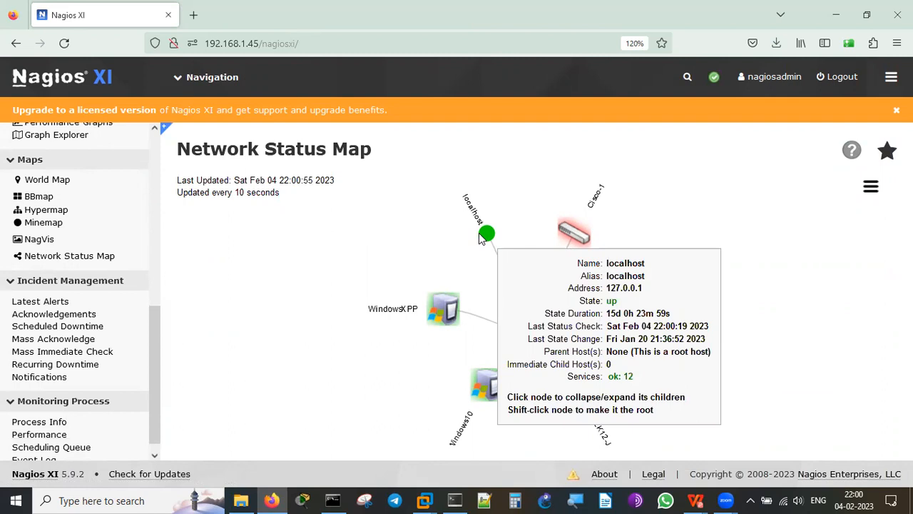
{"action": "mouse_move", "coordinate": [574, 239]}
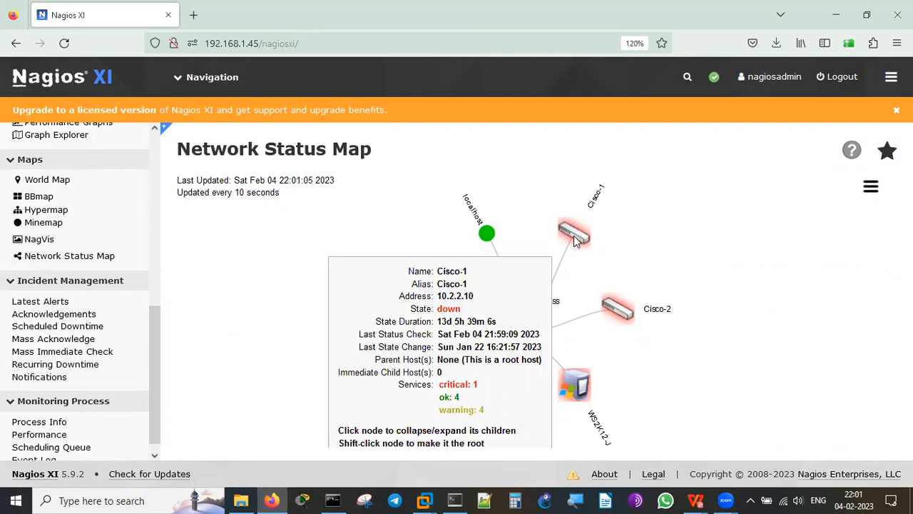
{"action": "mouse_move", "coordinate": [628, 315]}
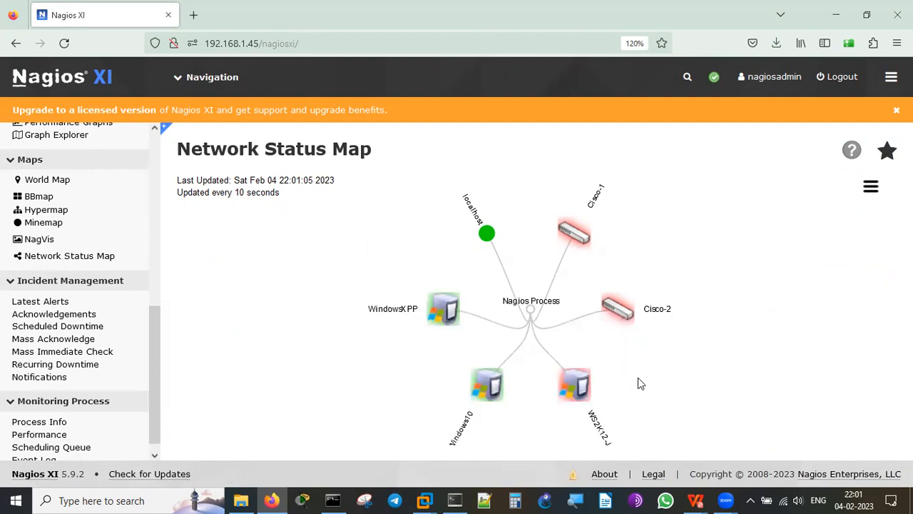
{"action": "mouse_move", "coordinate": [444, 311]}
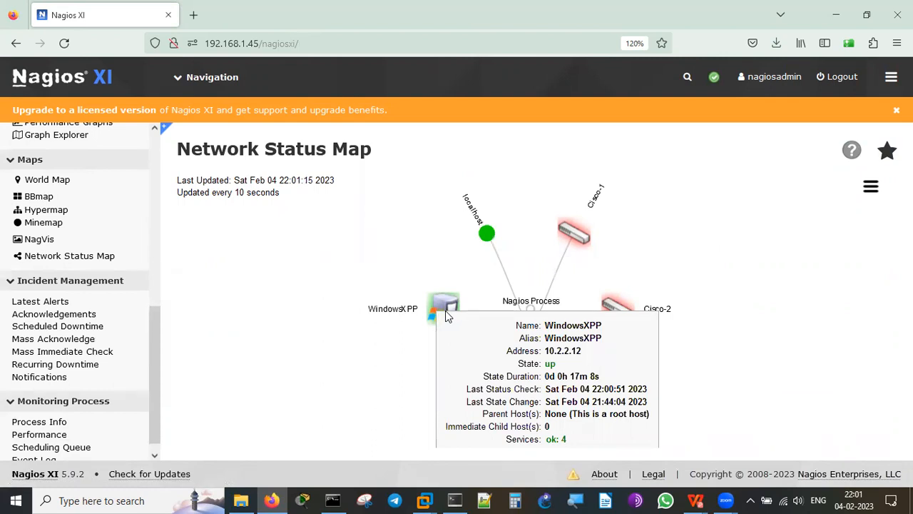
{"action": "mouse_move", "coordinate": [483, 398]}
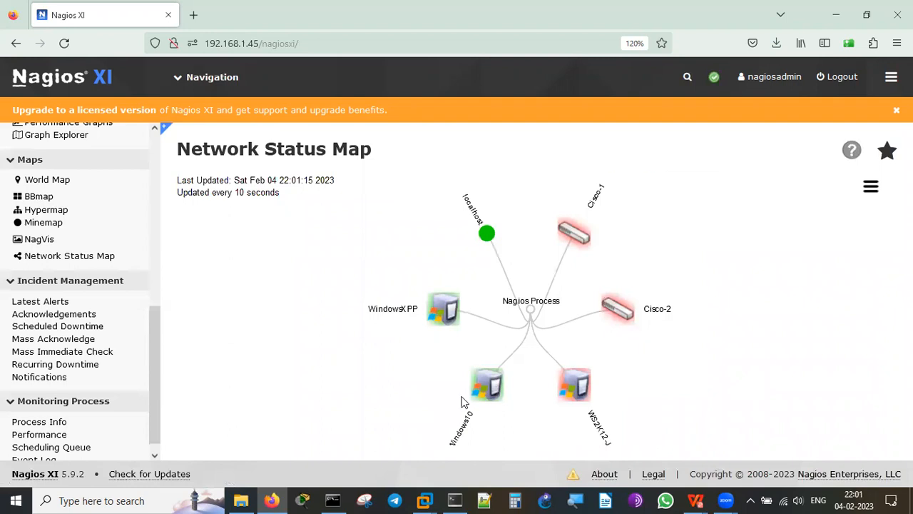
{"action": "mouse_move", "coordinate": [578, 397]}
Glance at the NagVis map index, then show the Minemap grid with Cisco-1, Cisco-2, WS2K12-Jan23 down.
{"action": "left_click", "coordinate": [40, 246]}
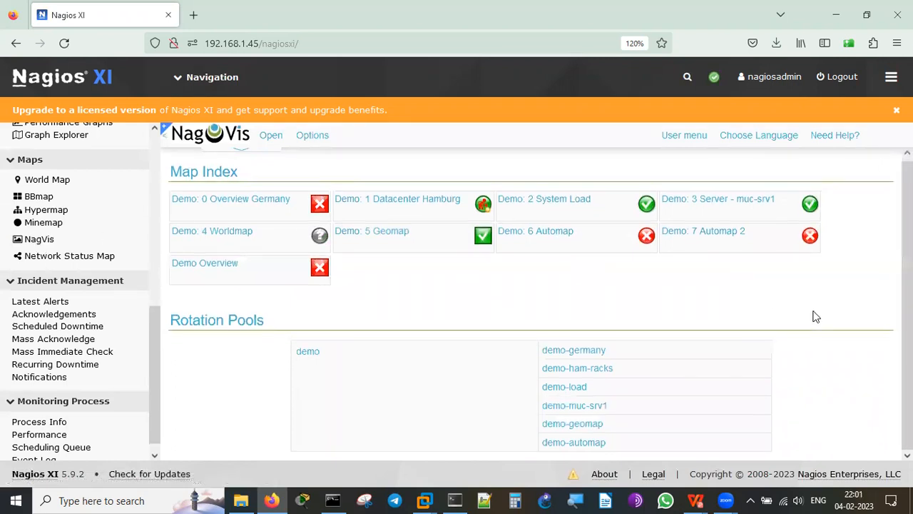
{"action": "left_click", "coordinate": [45, 227]}
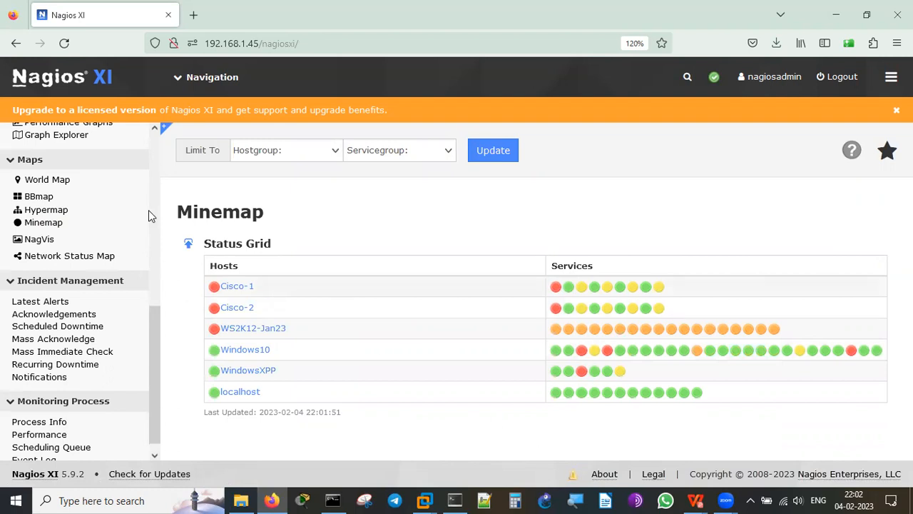
Open the Hypermap and check each node's status bubble: Cisco-1, Cisco-2 and WS2K12-Jan23 down.
{"action": "left_click", "coordinate": [60, 214]}
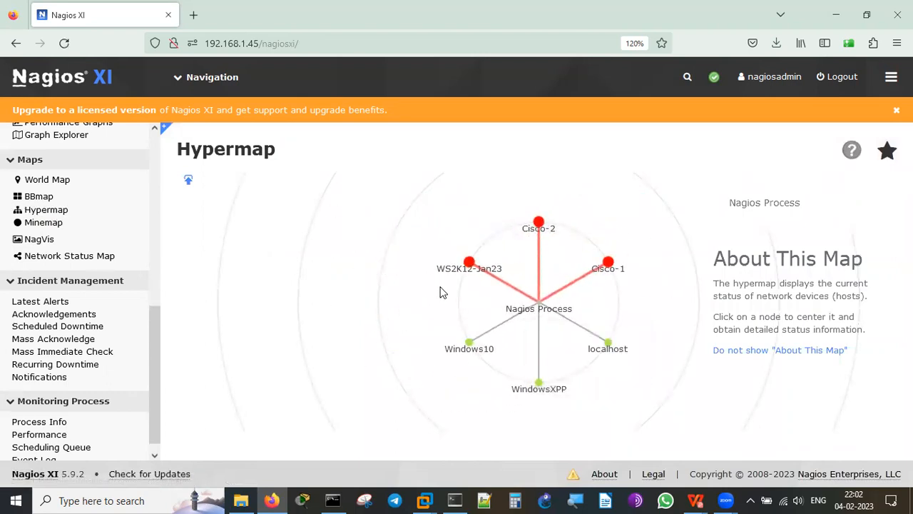
{"action": "mouse_move", "coordinate": [468, 269]}
{"action": "mouse_move", "coordinate": [550, 230]}
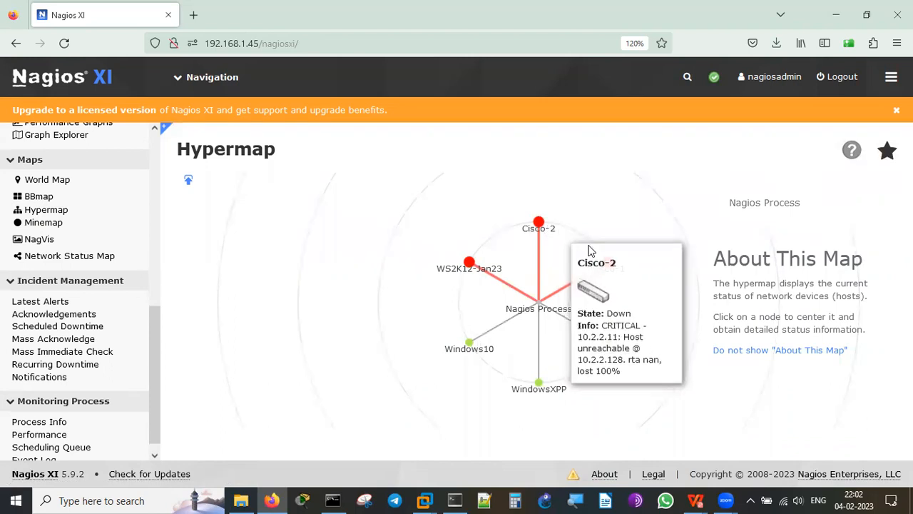
{"action": "mouse_move", "coordinate": [617, 279]}
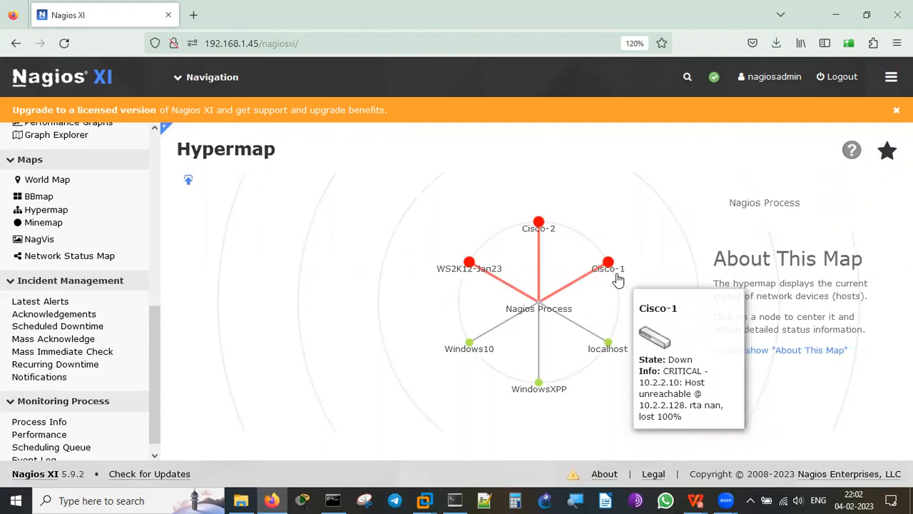
{"action": "mouse_move", "coordinate": [604, 354]}
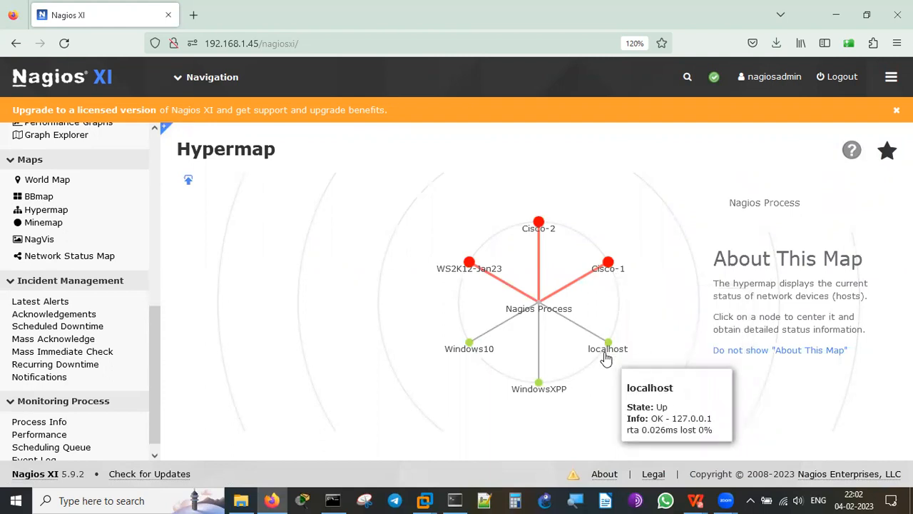
{"action": "mouse_move", "coordinate": [532, 395]}
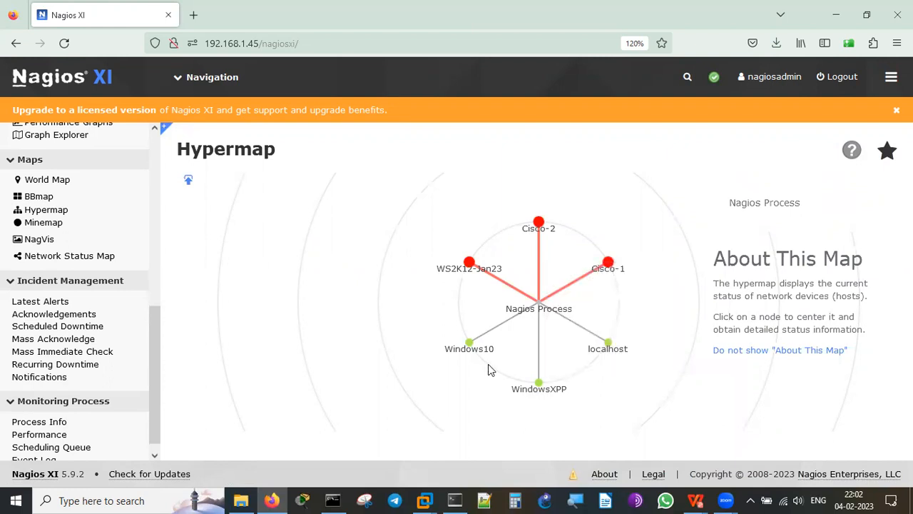
{"action": "mouse_move", "coordinate": [471, 354]}
Open the BBmap status grid of hosts against service checks like CPU Usage and scroll through it.
{"action": "left_click", "coordinate": [42, 199]}
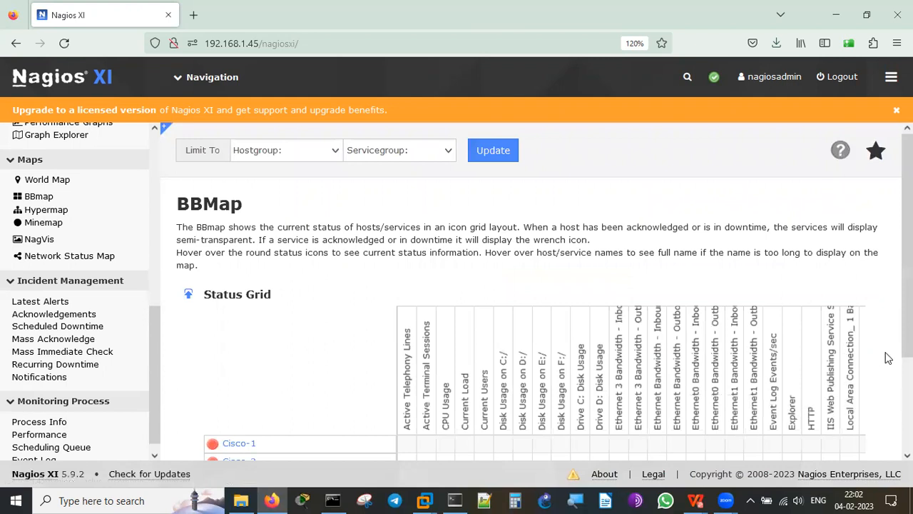
{"action": "scroll", "coordinate": [888, 358], "scroll_direction": "down", "scroll_amount": 3}
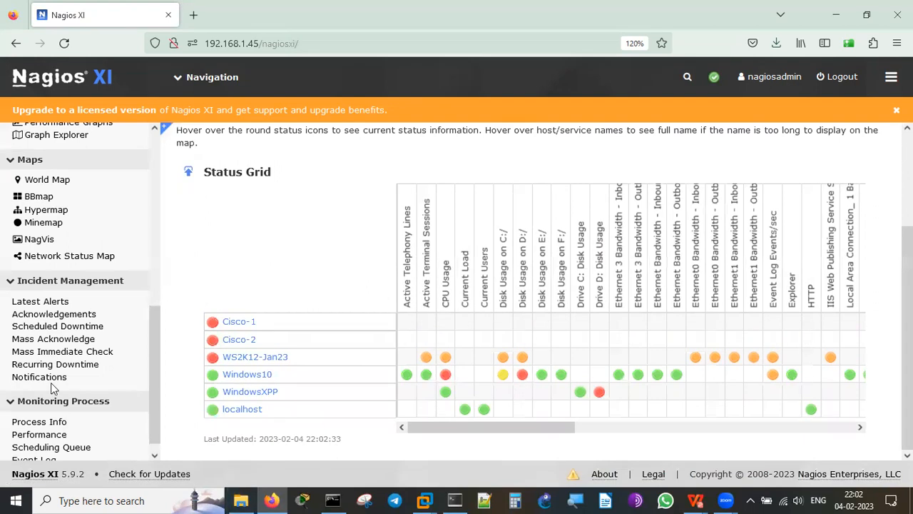
{"action": "left_click", "coordinate": [157, 160]}
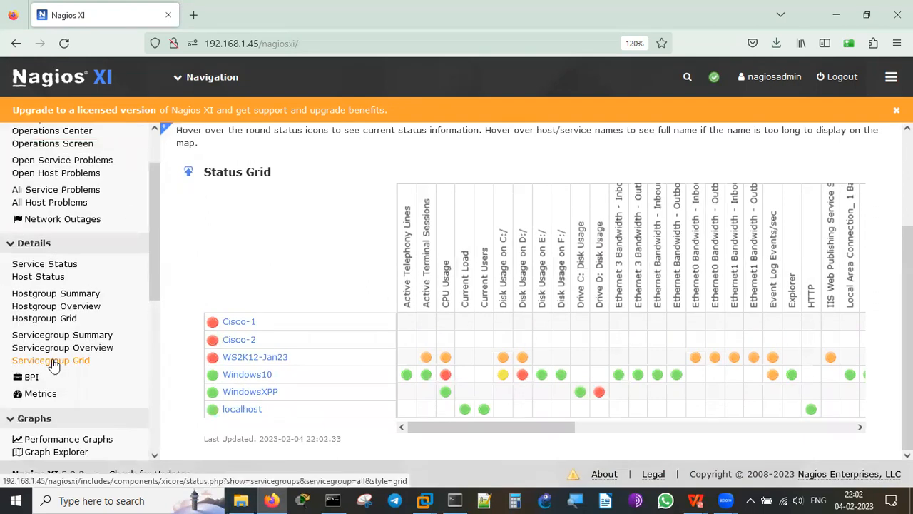
On the Metrics page, view Disk Usage as graphs, then switch back to its summary.
{"action": "left_click", "coordinate": [38, 394]}
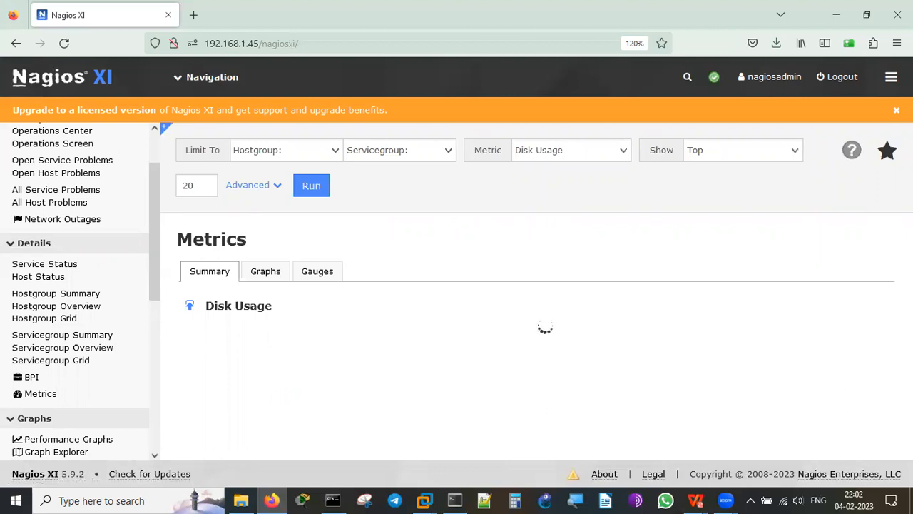
{"action": "left_click", "coordinate": [258, 269]}
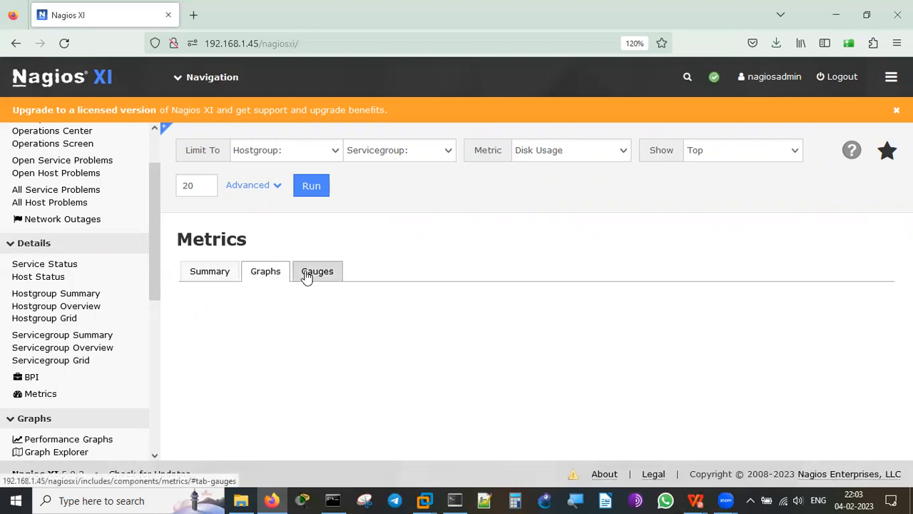
{"action": "left_click", "coordinate": [209, 276]}
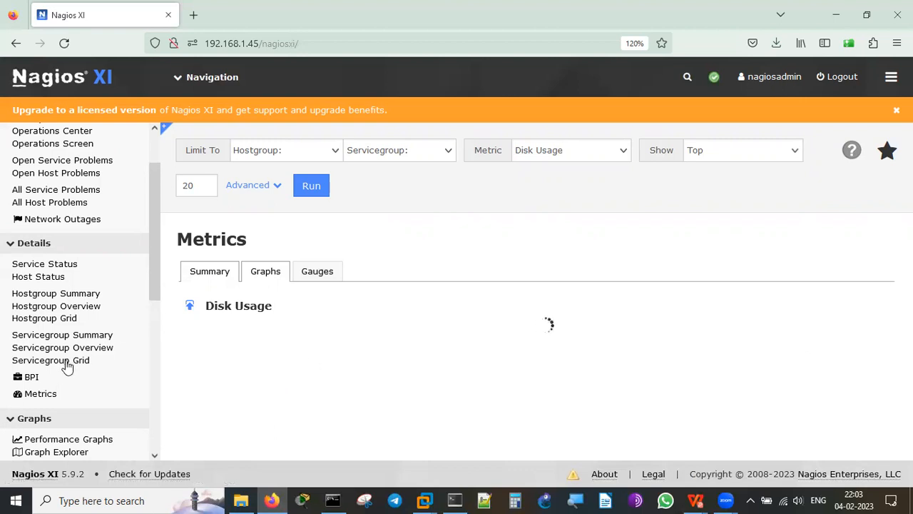
Visit the BPI page, the Servicegroup Summary, and the Host Status list of all hosts.
{"action": "left_click", "coordinate": [31, 382]}
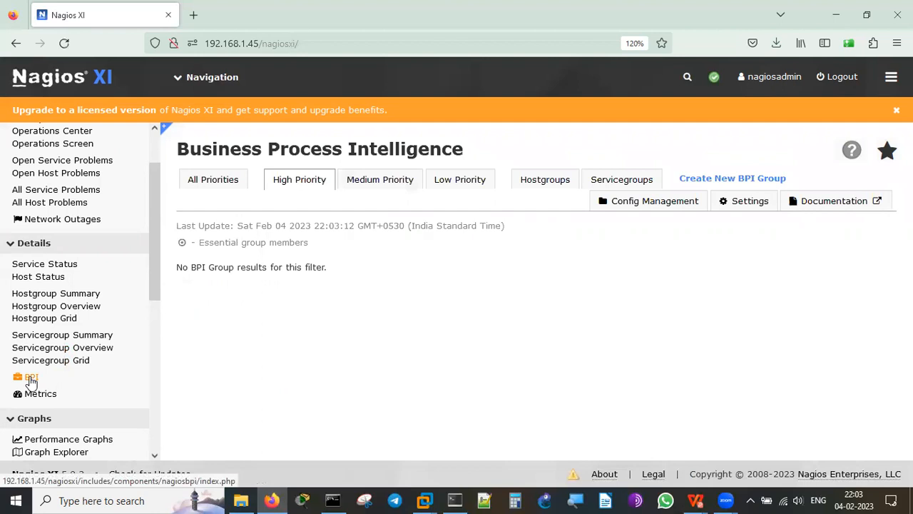
{"action": "left_click", "coordinate": [77, 362]}
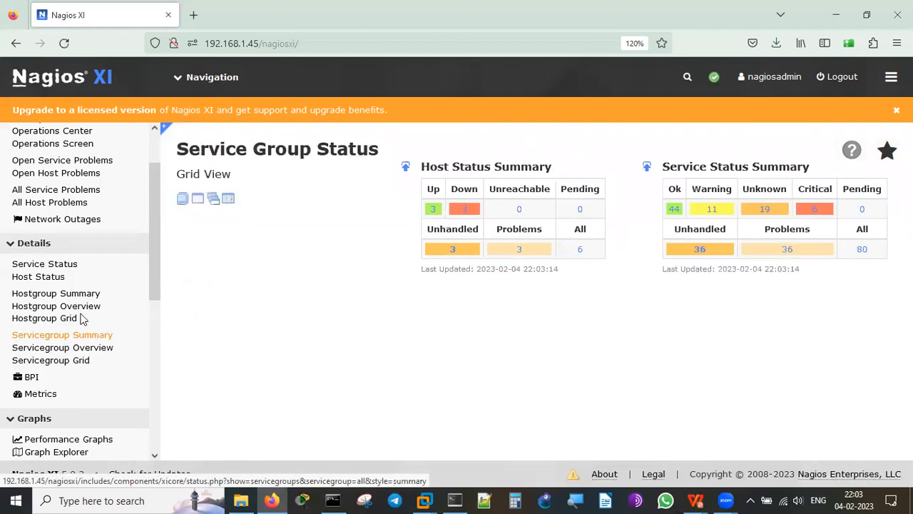
{"action": "left_click", "coordinate": [52, 280]}
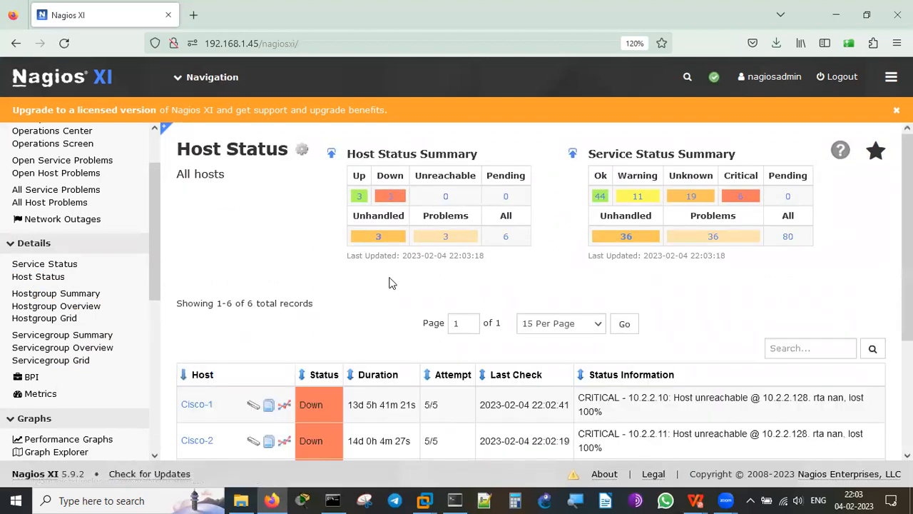
{"action": "scroll", "coordinate": [389, 282], "scroll_direction": "down", "scroll_amount": 1}
{"action": "scroll", "coordinate": [389, 282], "scroll_direction": "down", "scroll_amount": 3}
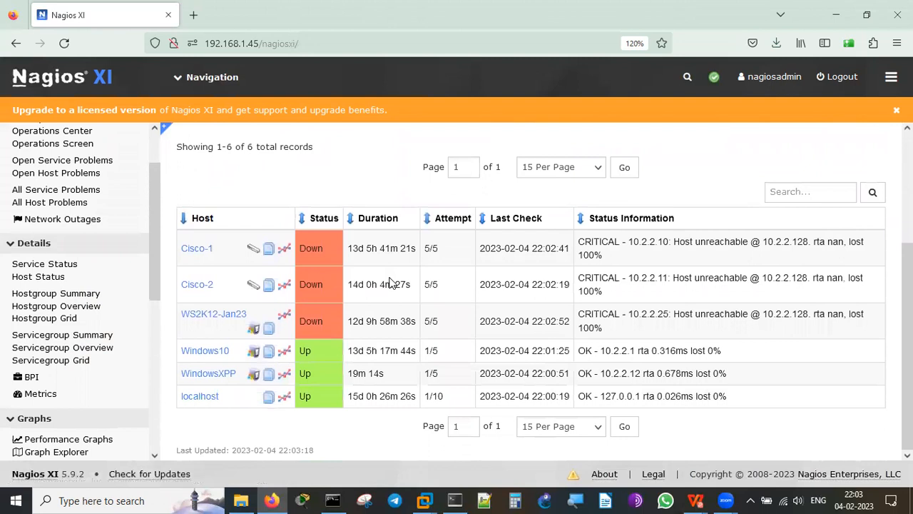
Check Network Outages, then list All Host Problems: Cisco-1, Cisco-2 and WS2K12-Jan23 Down.
{"action": "left_click", "coordinate": [44, 221]}
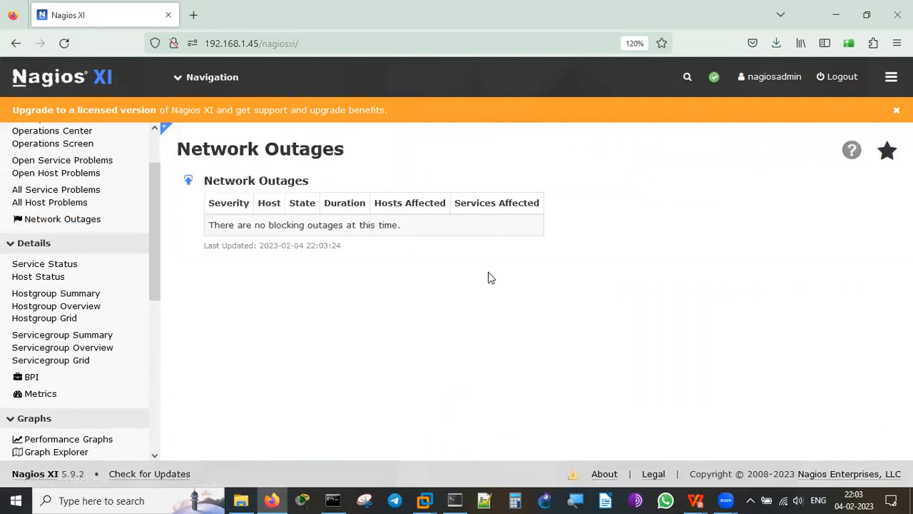
{"action": "left_click", "coordinate": [51, 206]}
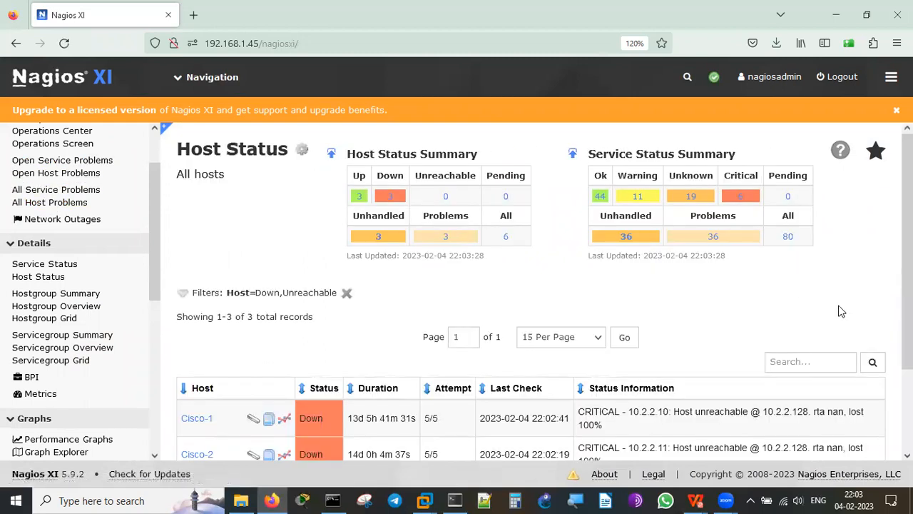
{"action": "scroll", "coordinate": [840, 311], "scroll_direction": "down", "scroll_amount": 3}
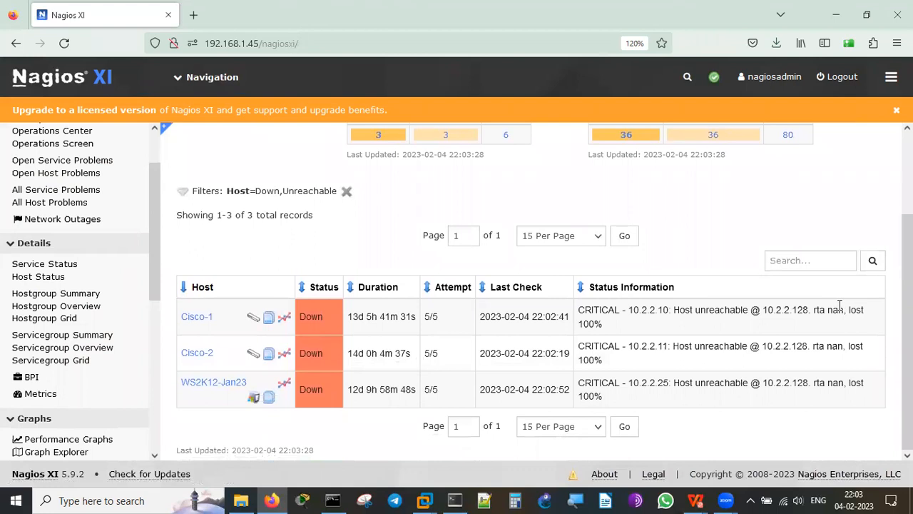
{"action": "scroll", "coordinate": [839, 305], "scroll_direction": "up", "scroll_amount": 3}
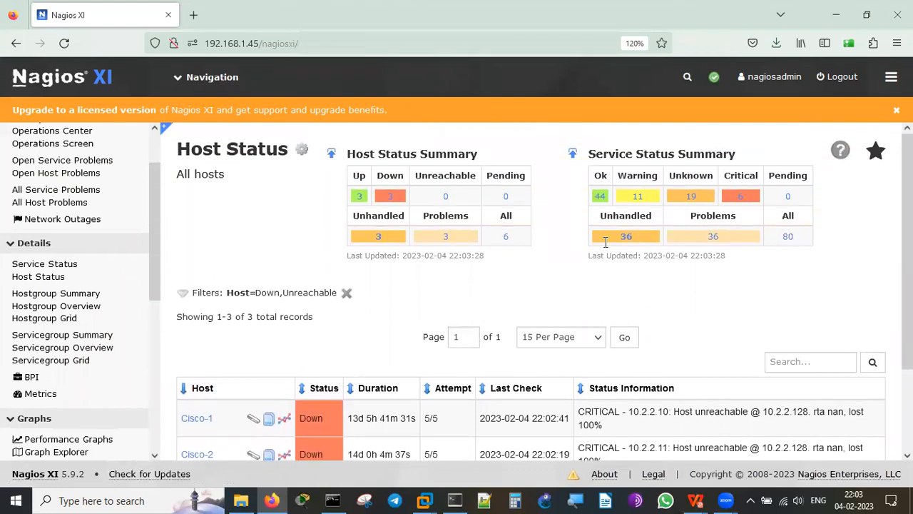
{"action": "scroll", "coordinate": [78, 214], "scroll_direction": "up", "scroll_amount": 2}
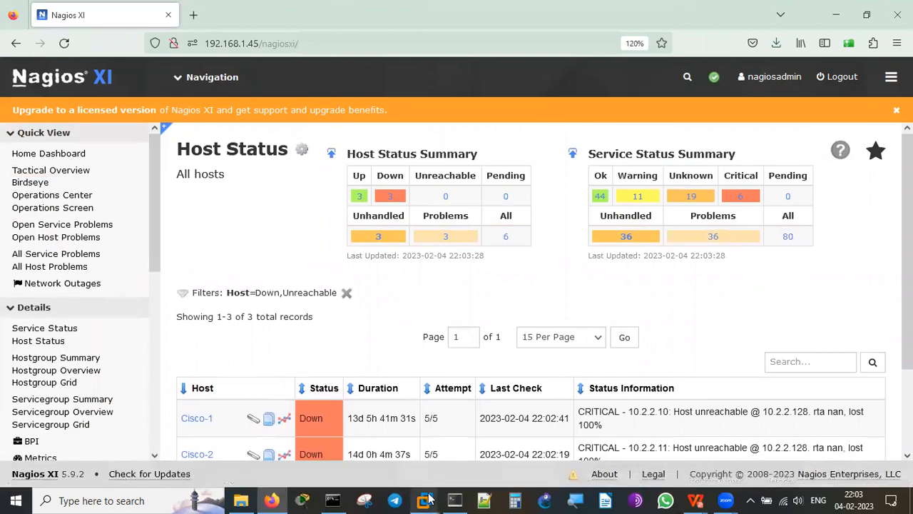
Shut down the Windows XPP guest via Power > Shut Down Guest and confirm.
{"action": "mouse_move", "coordinate": [426, 498]}
{"action": "left_click", "coordinate": [475, 424]}
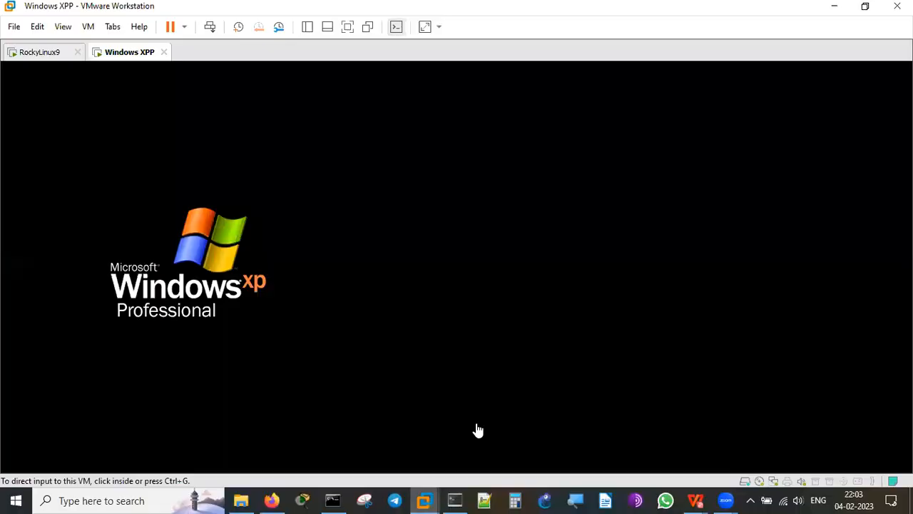
{"action": "right_click", "coordinate": [123, 55]}
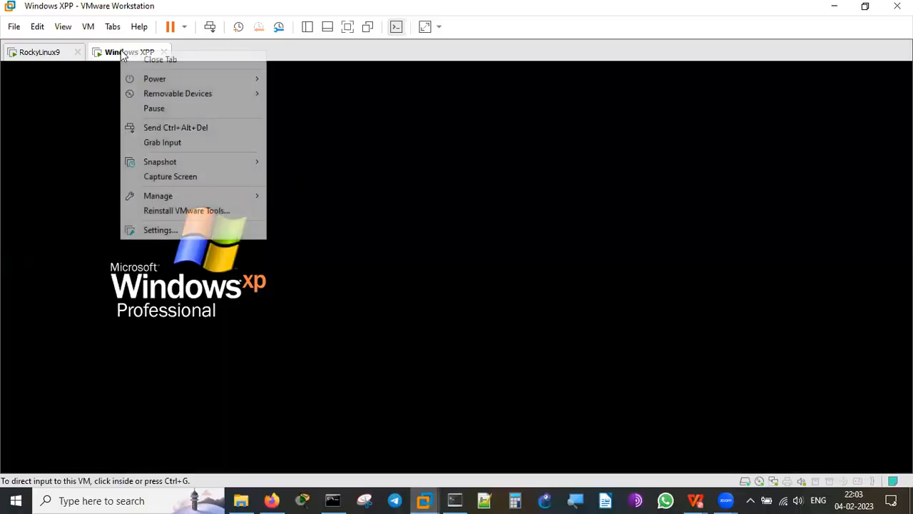
{"action": "mouse_move", "coordinate": [159, 84]}
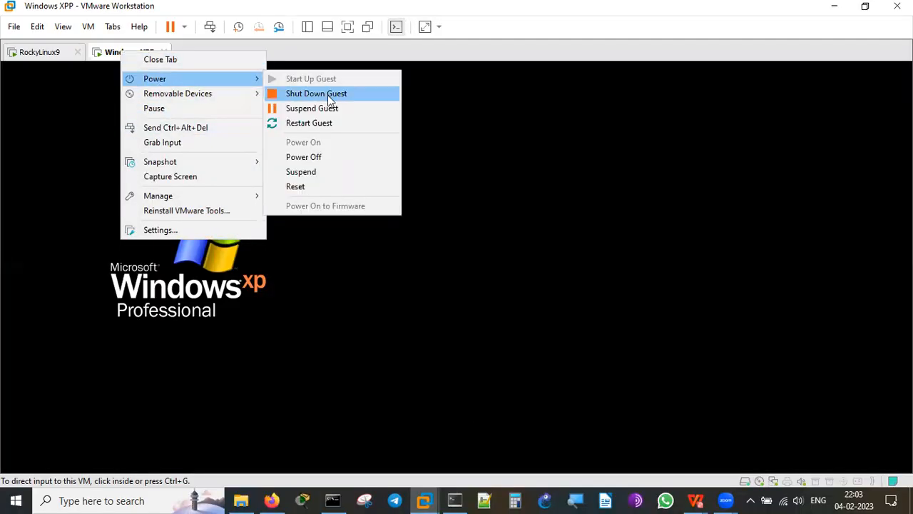
{"action": "left_click", "coordinate": [327, 95]}
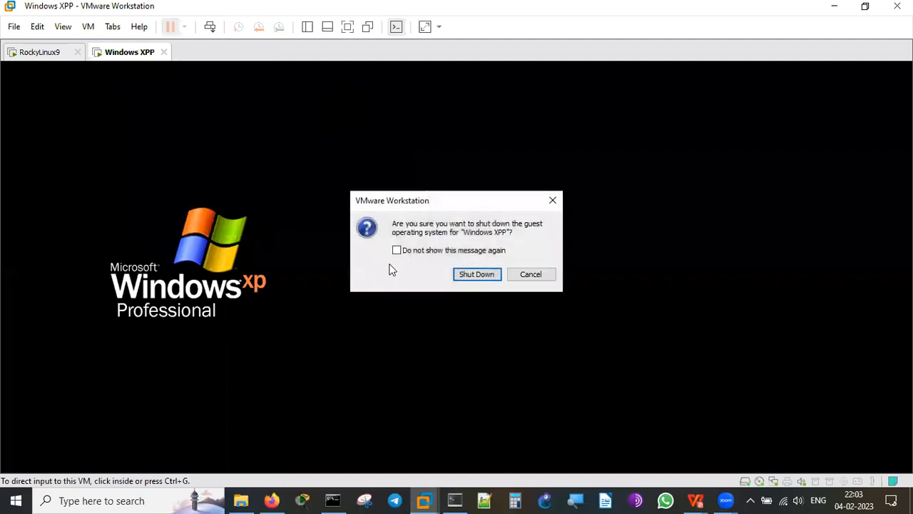
{"action": "left_click", "coordinate": [473, 274]}
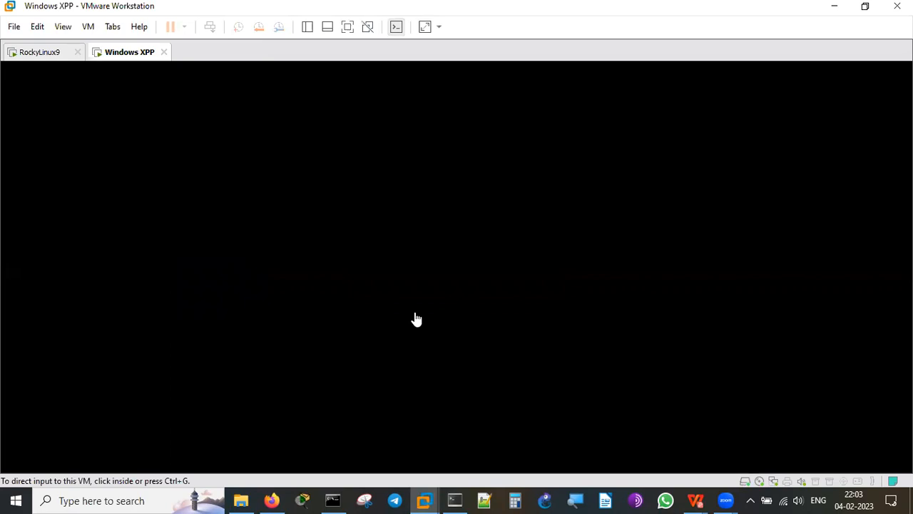
Select WS2K12-Jan23 from the VMware Library, hide the Library, and power the machine on.
{"action": "left_click", "coordinate": [66, 29]}
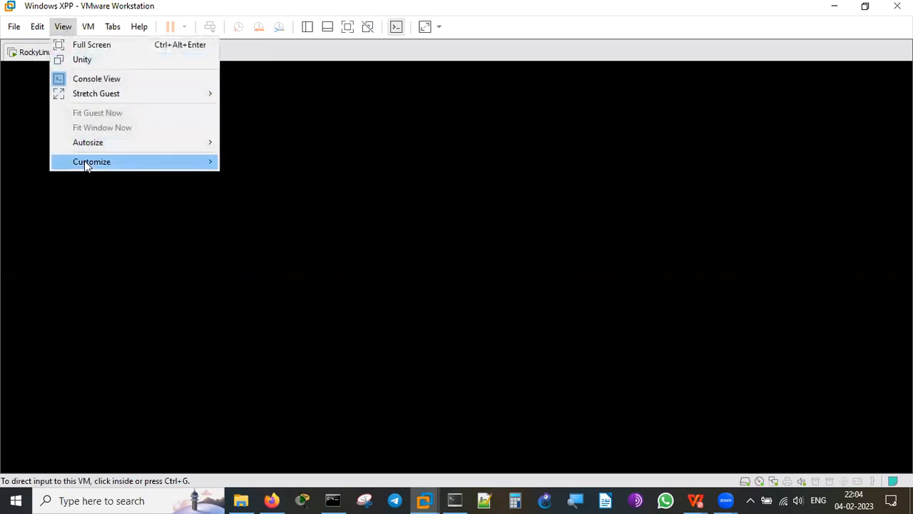
{"action": "mouse_move", "coordinate": [84, 161]}
{"action": "left_click", "coordinate": [274, 164]}
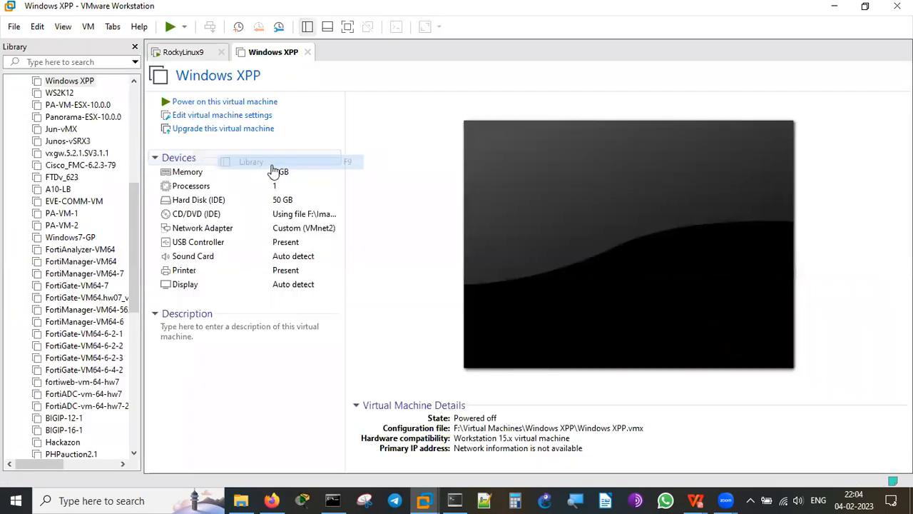
{"action": "left_click", "coordinate": [134, 345]}
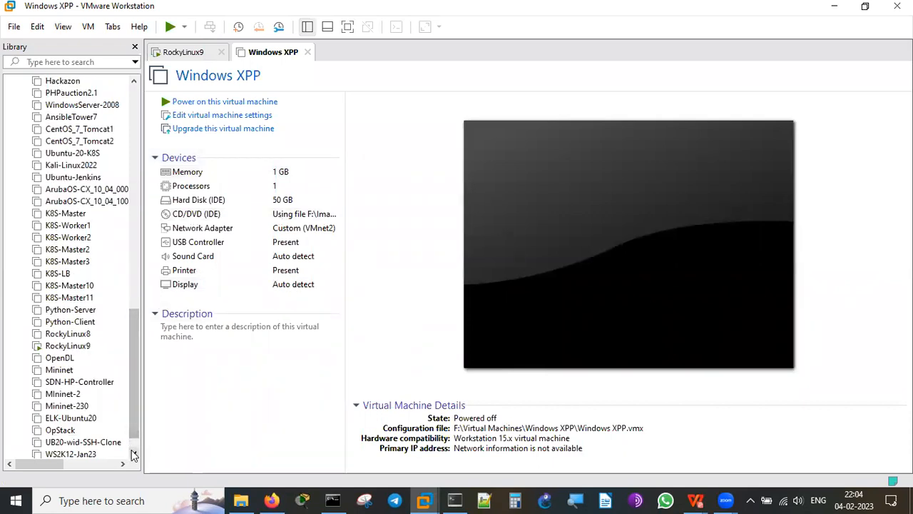
{"action": "left_click", "coordinate": [96, 454]}
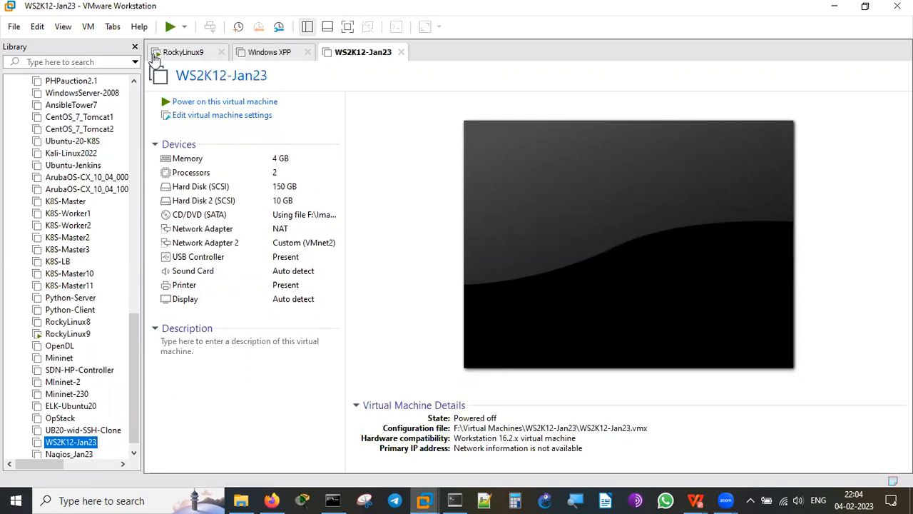
{"action": "left_click", "coordinate": [134, 47]}
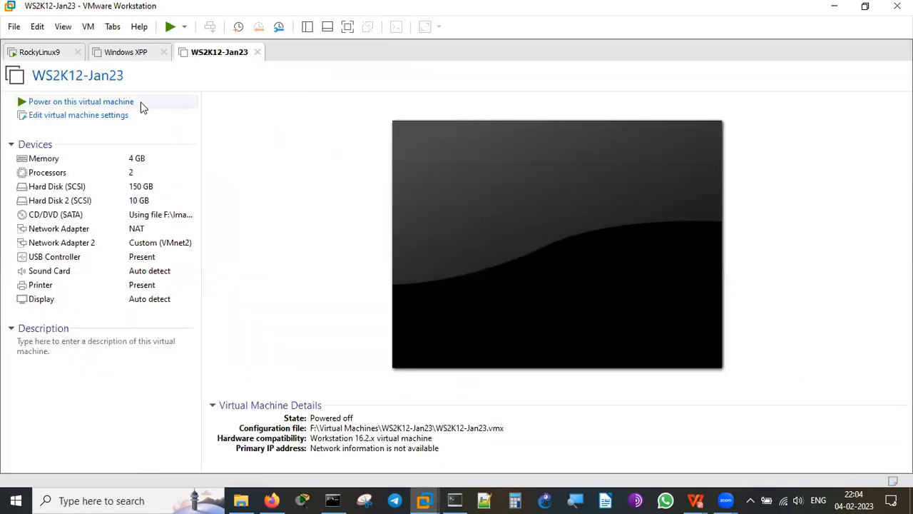
{"action": "left_click", "coordinate": [119, 103]}
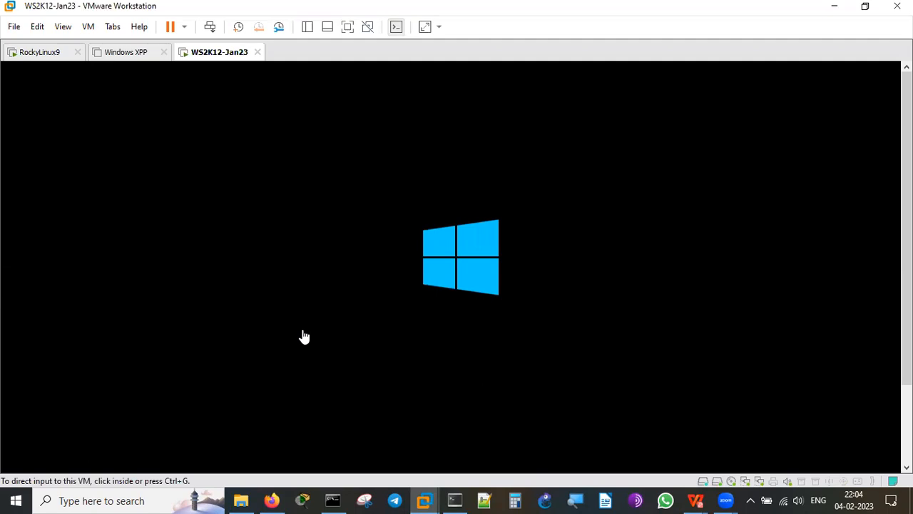
Close the stray WPS Office window from its taskbar icon.
{"action": "left_click", "coordinate": [699, 500]}
{"action": "right_click", "coordinate": [699, 500]}
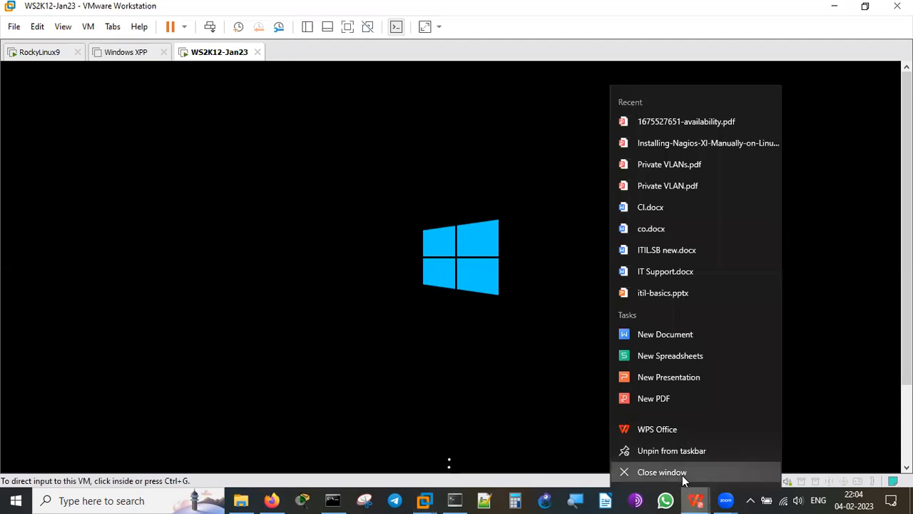
{"action": "left_click", "coordinate": [682, 473]}
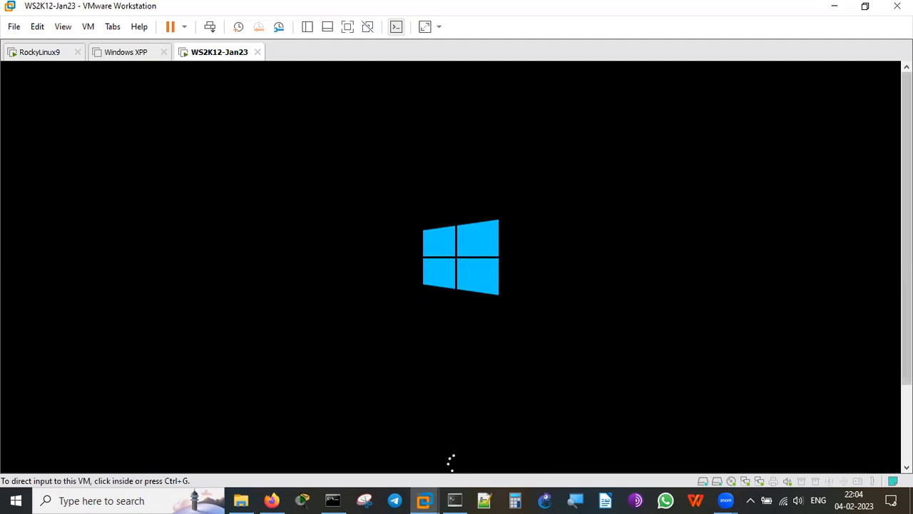
Review WS2K12-Jan23 settings (4 GB memory, 2 processors, NAT and VMnet2 adapters), then close them.
{"action": "left_click", "coordinate": [906, 429]}
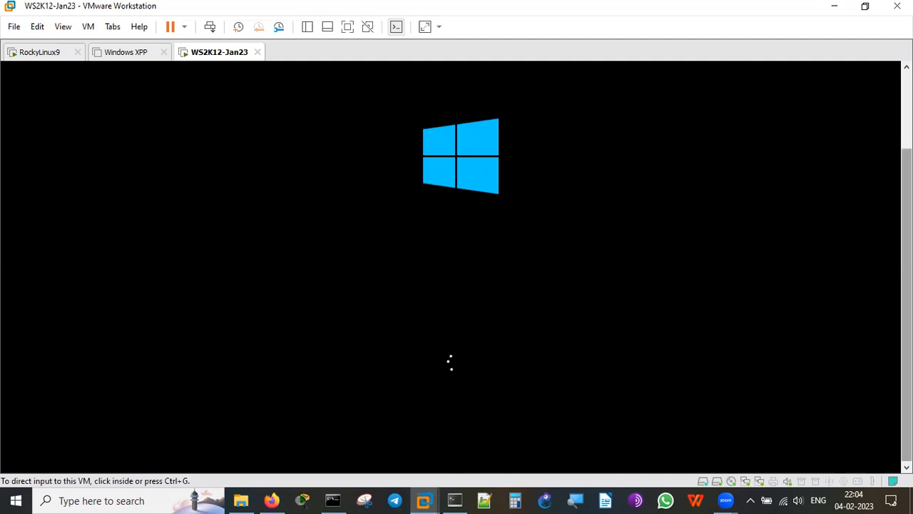
{"action": "right_click", "coordinate": [218, 56]}
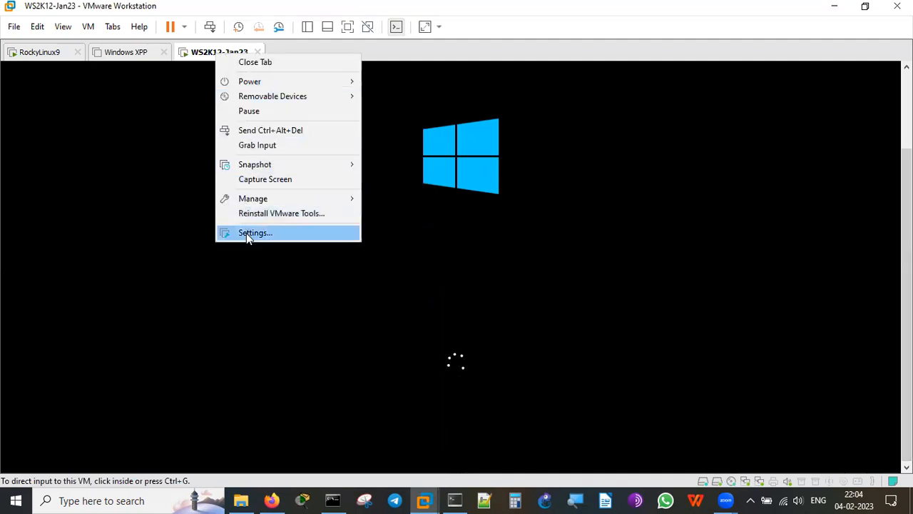
{"action": "left_click", "coordinate": [247, 233]}
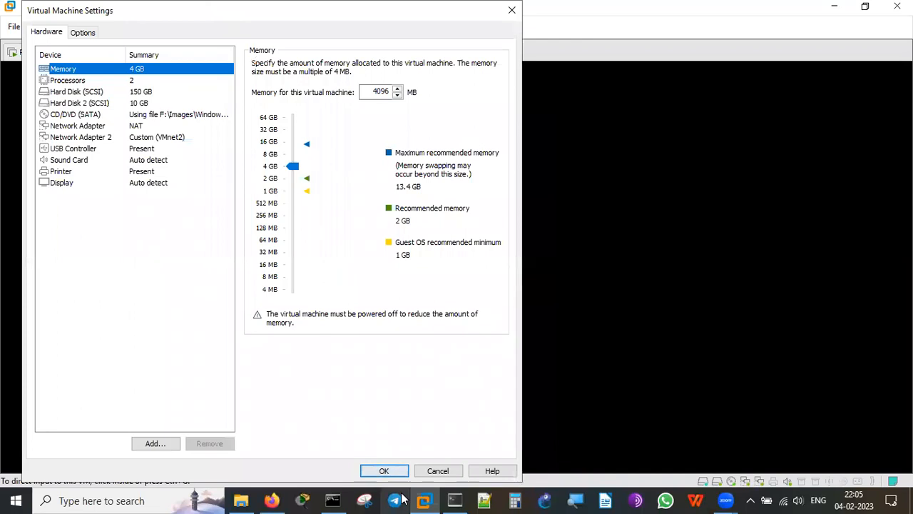
{"action": "left_click", "coordinate": [434, 473]}
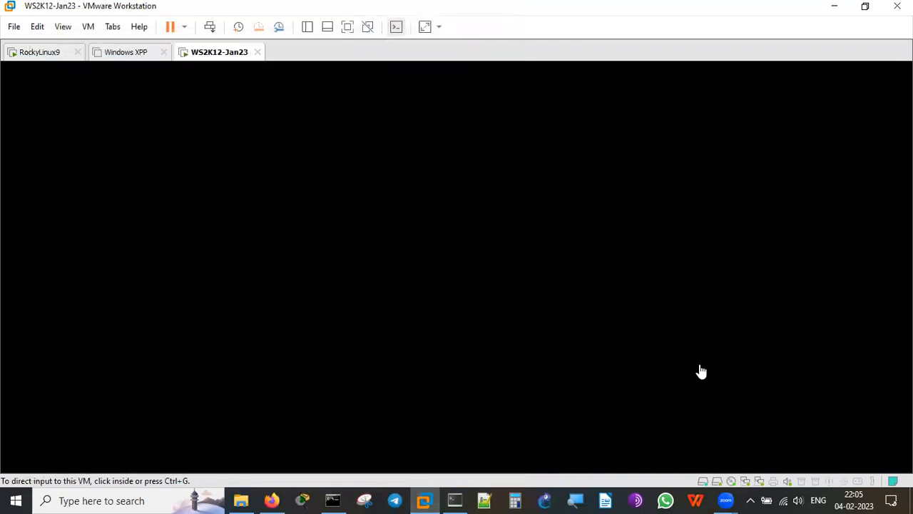
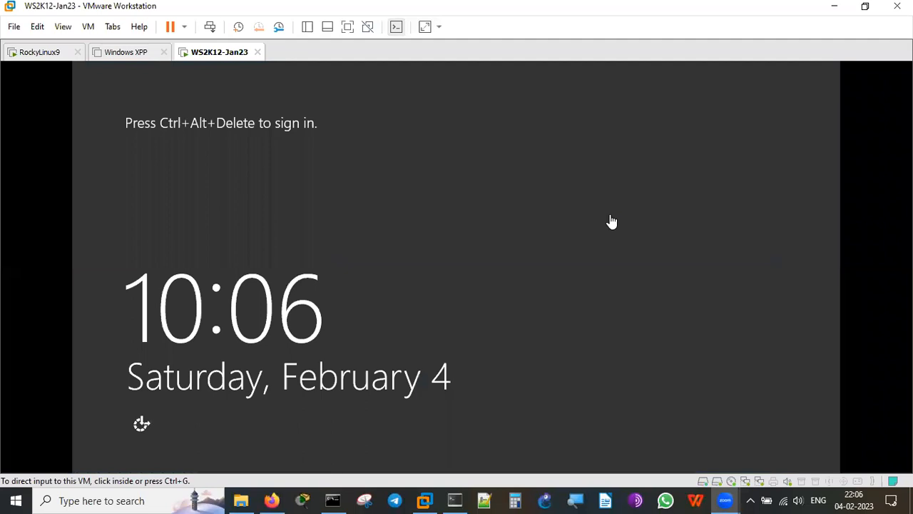
Sign in to the WS2K12-Jan23 VM as administrator with the account password.
{"action": "left_click", "coordinate": [210, 26]}
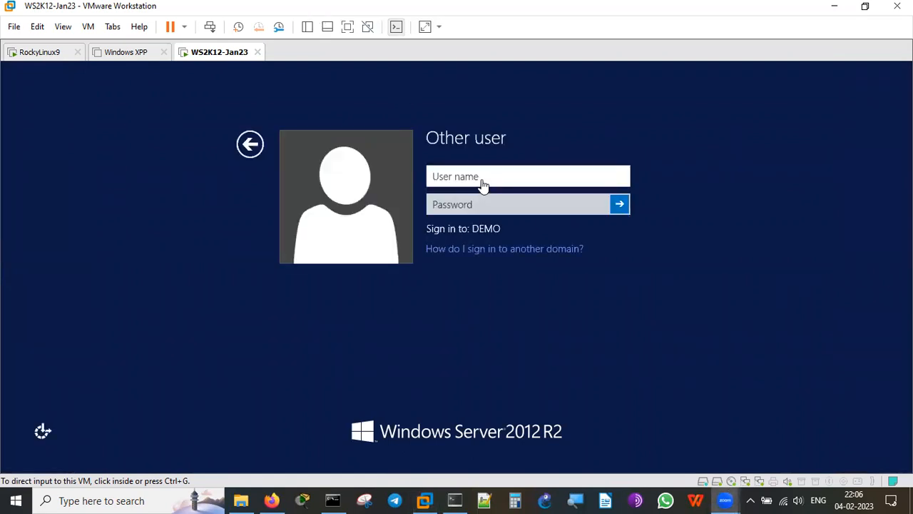
{"action": "left_click", "coordinate": [483, 184]}
{"action": "type", "text": "administrator"}
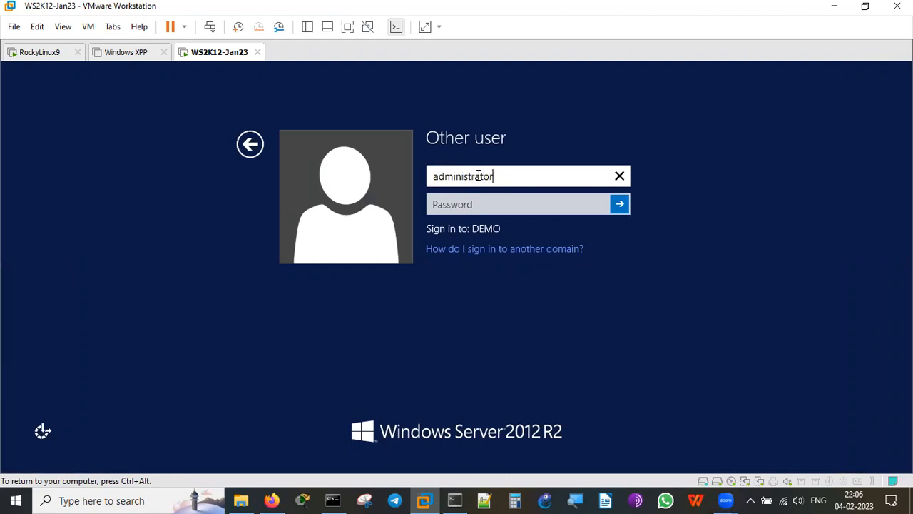
{"action": "left_click", "coordinate": [485, 203]}
{"action": "type", "text": "•••••••••••"}
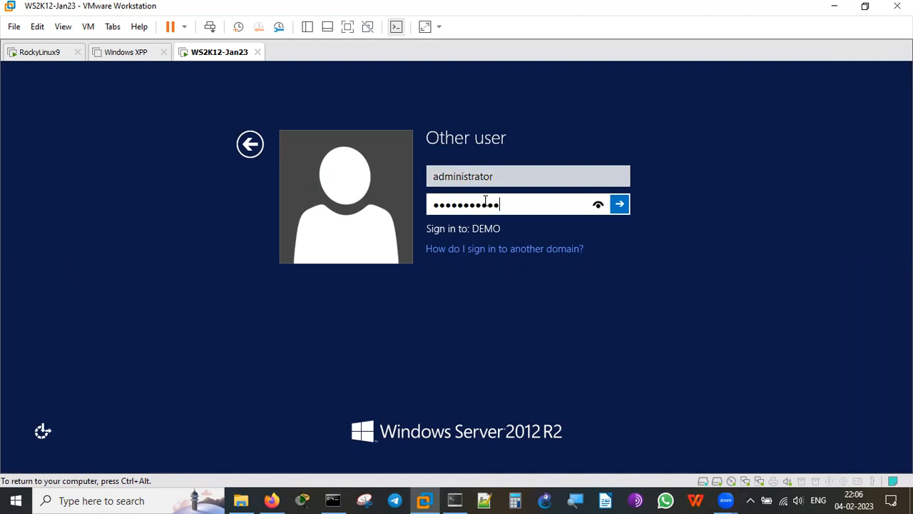
{"action": "left_click", "coordinate": [619, 208]}
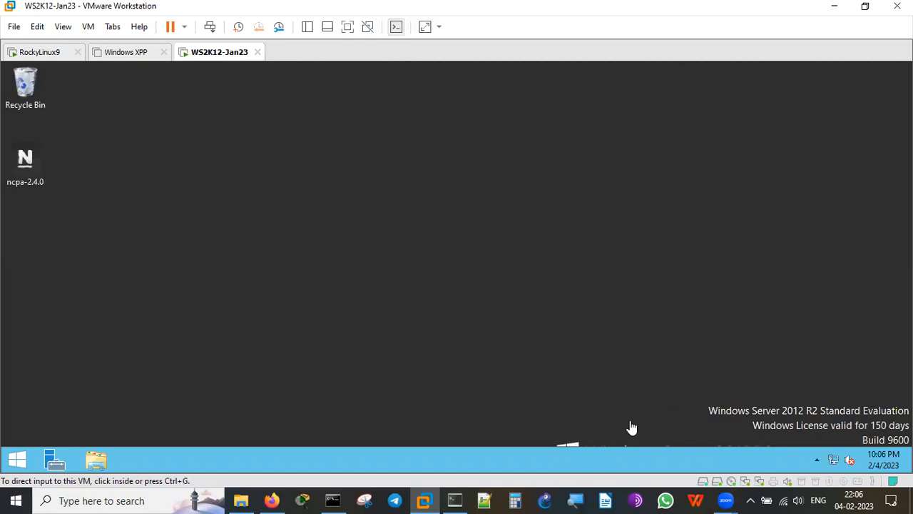
Capture input in the VM, wait for Server Manager, then switch to Firefox's Nagios XI page.
{"action": "left_click", "coordinate": [726, 343]}
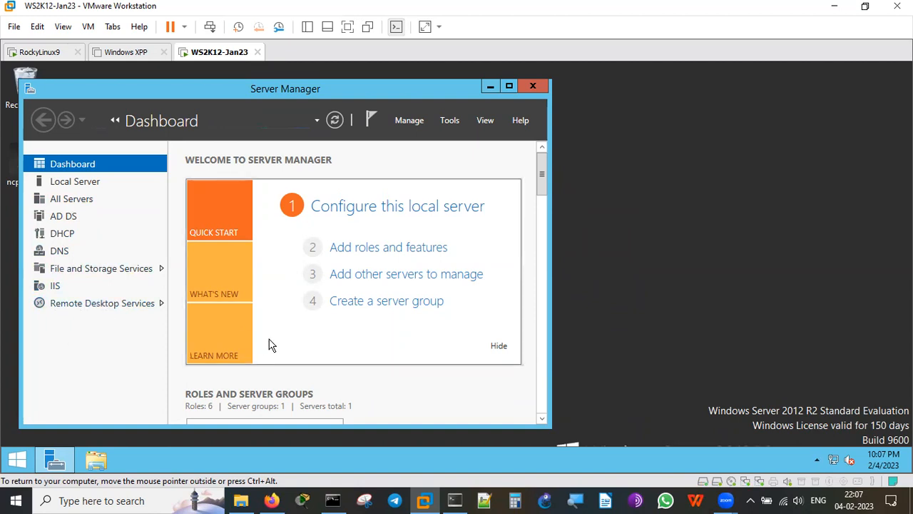
{"action": "mouse_move", "coordinate": [273, 497]}
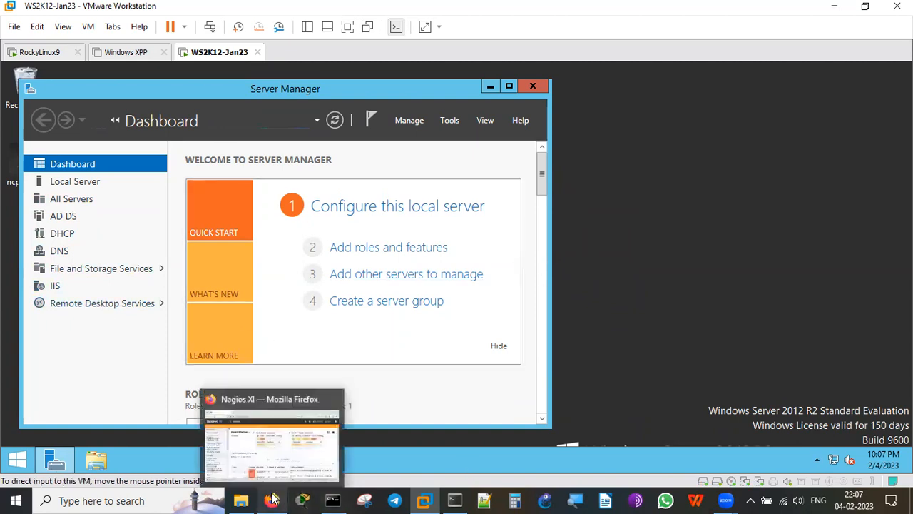
{"action": "left_click", "coordinate": [265, 449]}
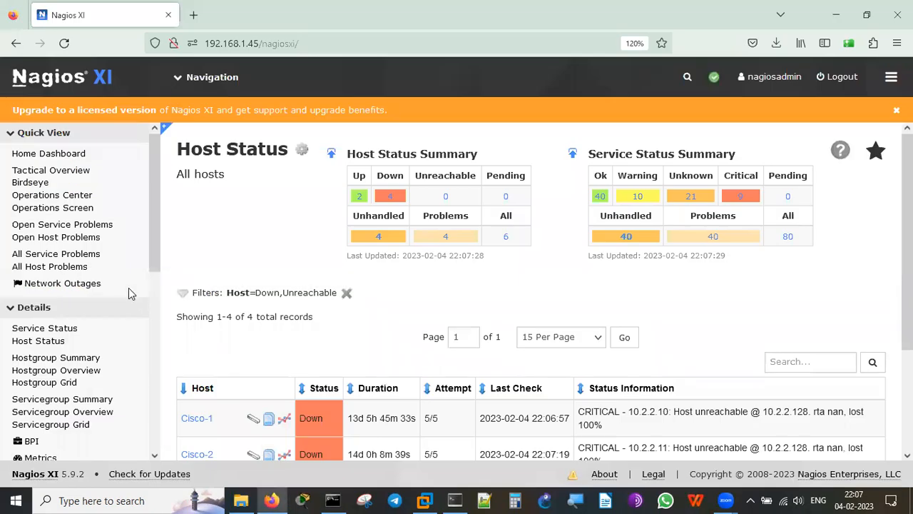
Go to Views > Host Detail and open the WS2K12-Jan23 host page.
{"action": "left_click", "coordinate": [200, 75]}
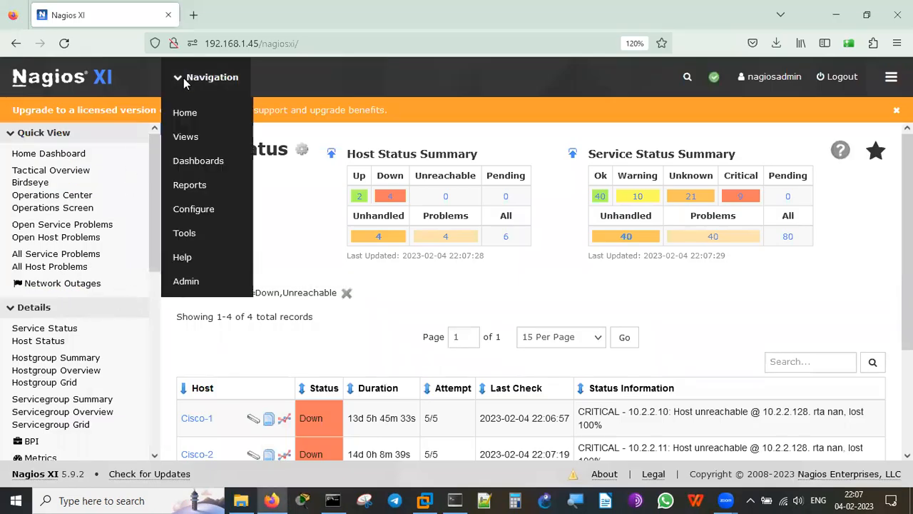
{"action": "left_click", "coordinate": [188, 140]}
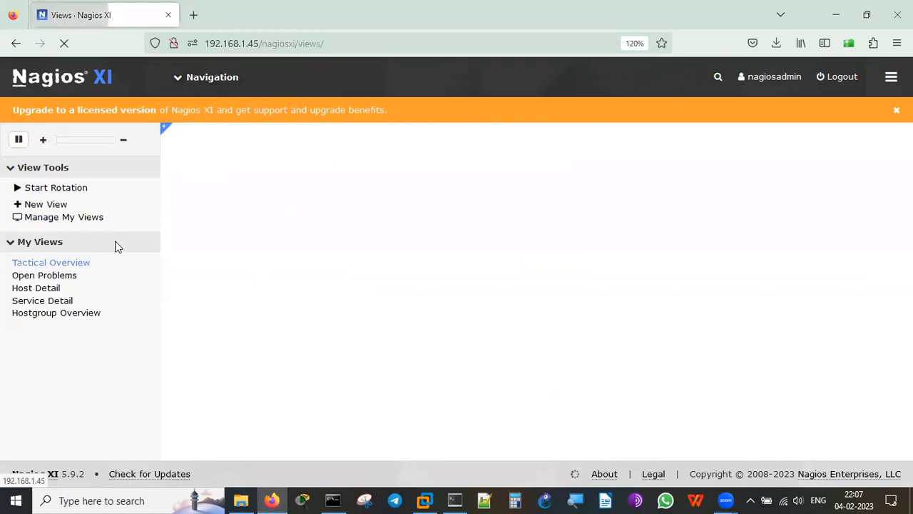
{"action": "left_click", "coordinate": [48, 292]}
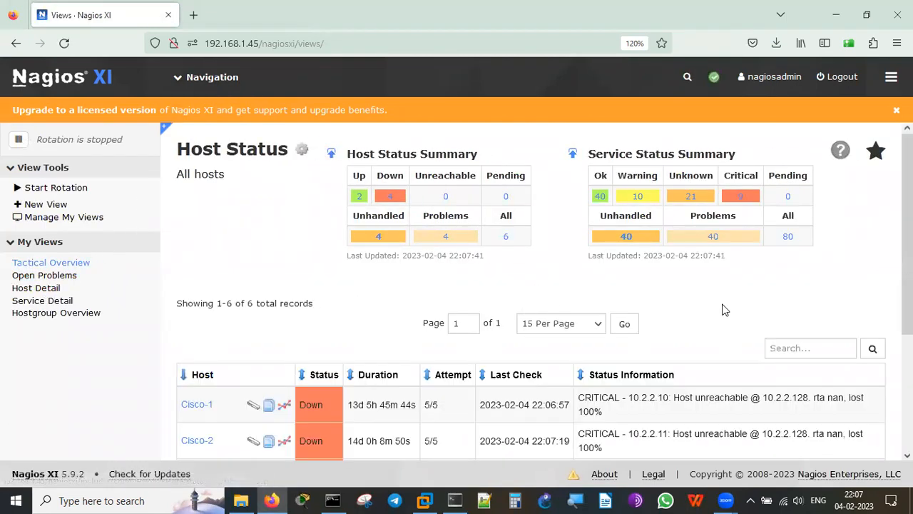
{"action": "scroll", "coordinate": [724, 310], "scroll_direction": "down", "scroll_amount": 5}
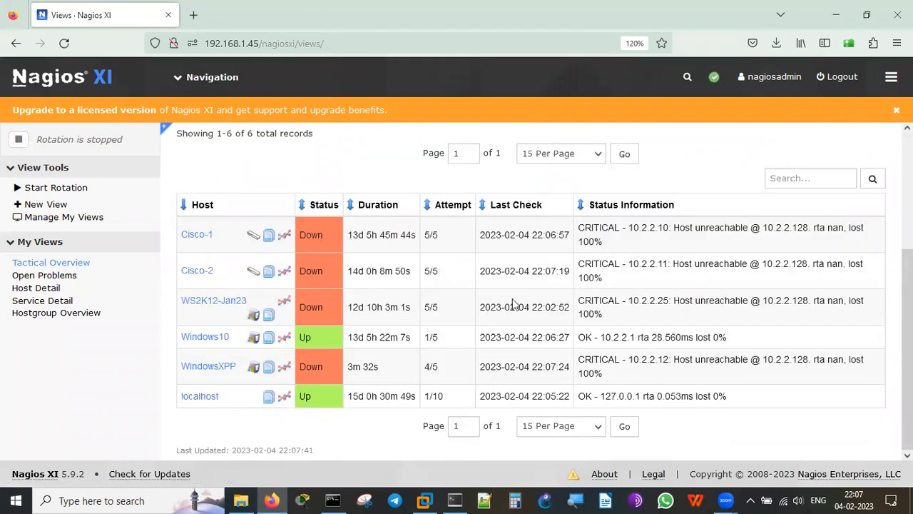
{"action": "left_click", "coordinate": [211, 303]}
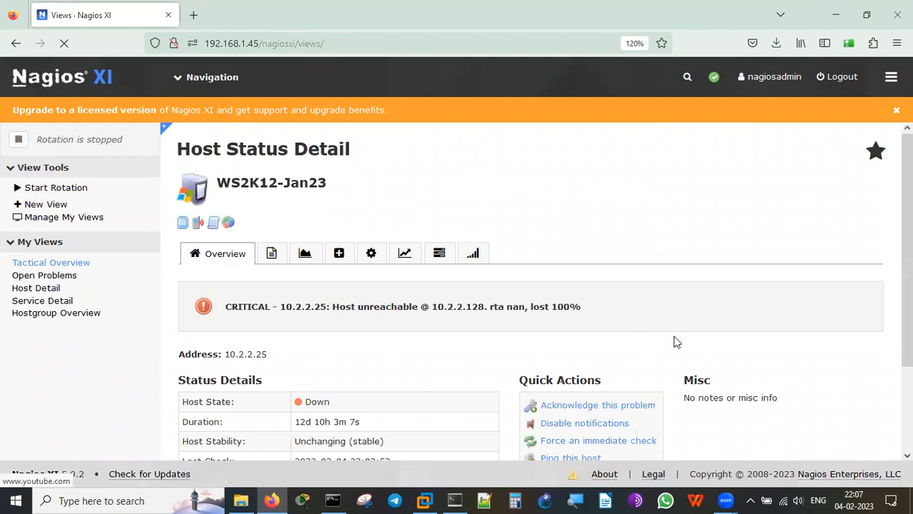
Highlight the host's Duration, Last Check and Next Check values.
{"action": "scroll", "coordinate": [720, 336], "scroll_direction": "down", "scroll_amount": 3}
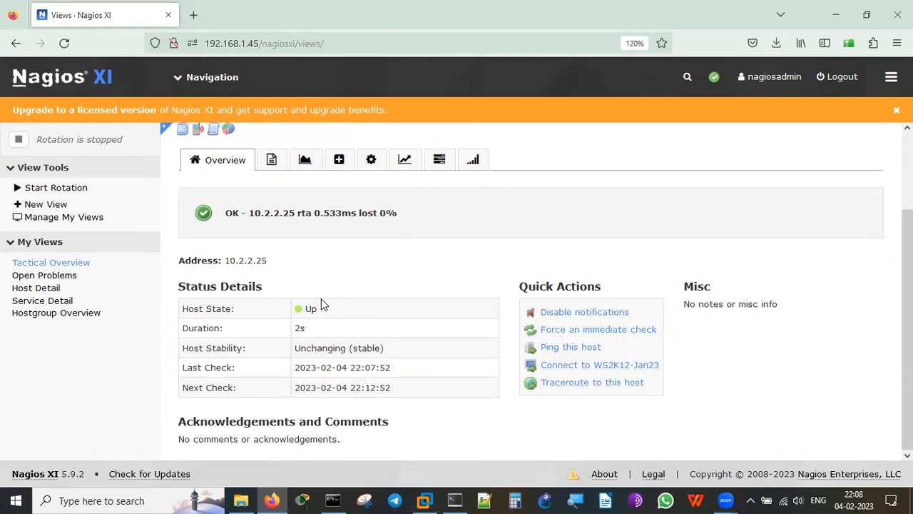
{"action": "scroll", "coordinate": [321, 298], "scroll_direction": "up", "scroll_amount": 3}
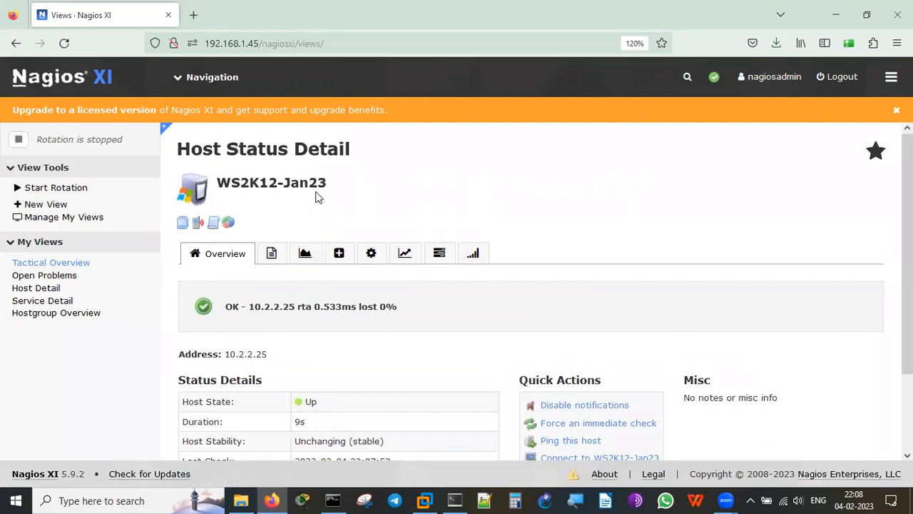
{"action": "scroll", "coordinate": [569, 220], "scroll_direction": "down", "scroll_amount": 1}
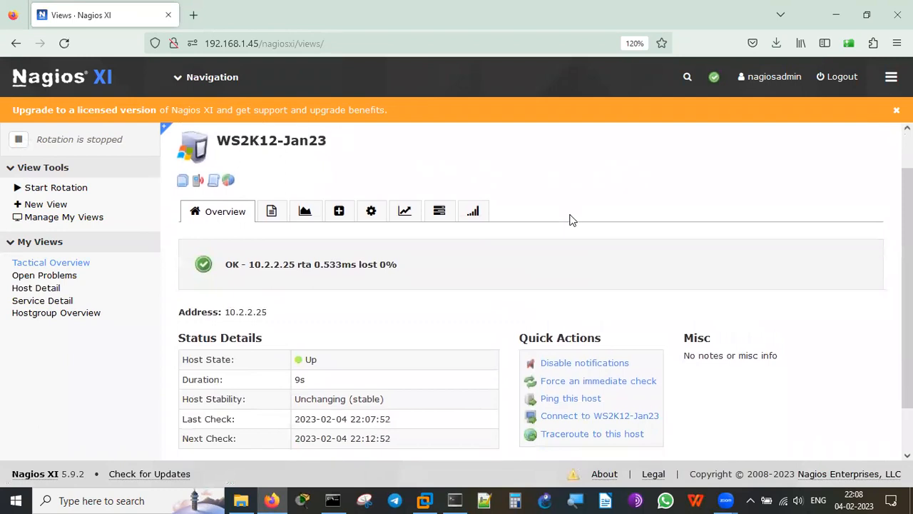
{"action": "scroll", "coordinate": [569, 220], "scroll_direction": "down", "scroll_amount": 1}
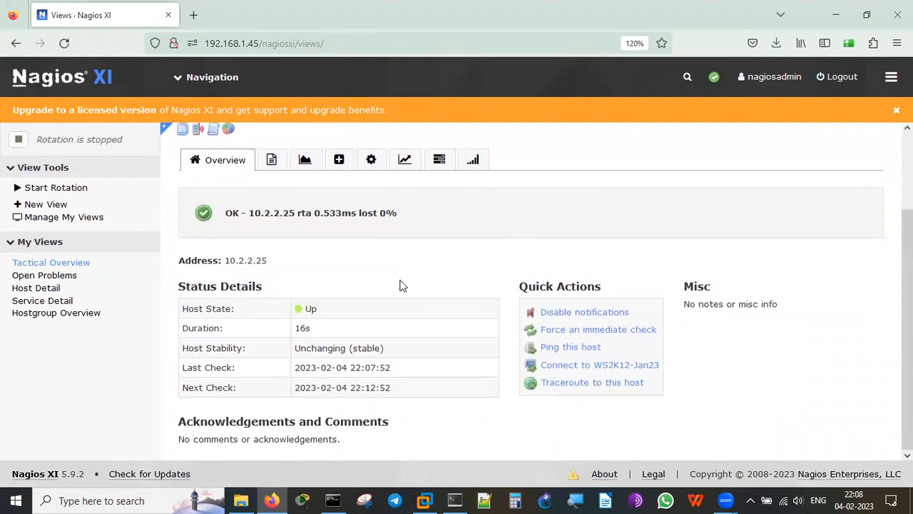
{"action": "double_click", "coordinate": [303, 327]}
{"action": "double_click", "coordinate": [367, 369]}
{"action": "triple_click", "coordinate": [369, 388]}
{"action": "left_click", "coordinate": [424, 398]}
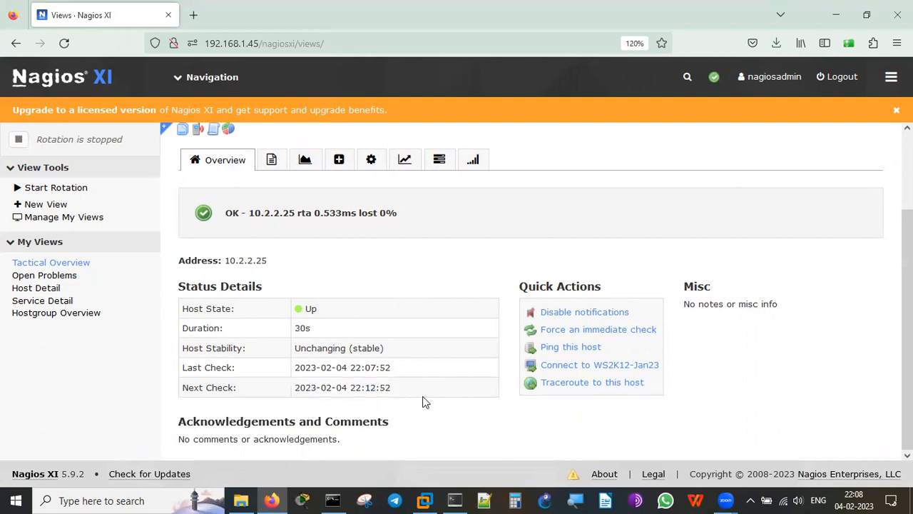
{"action": "left_click", "coordinate": [586, 351]}
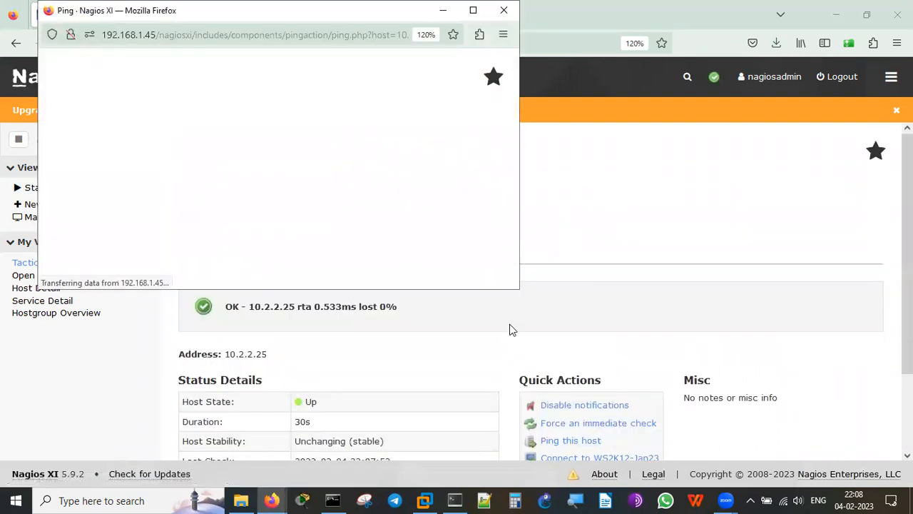
{"action": "left_click_drag", "start_coordinate": [227, 10], "coordinate": [237, 88]}
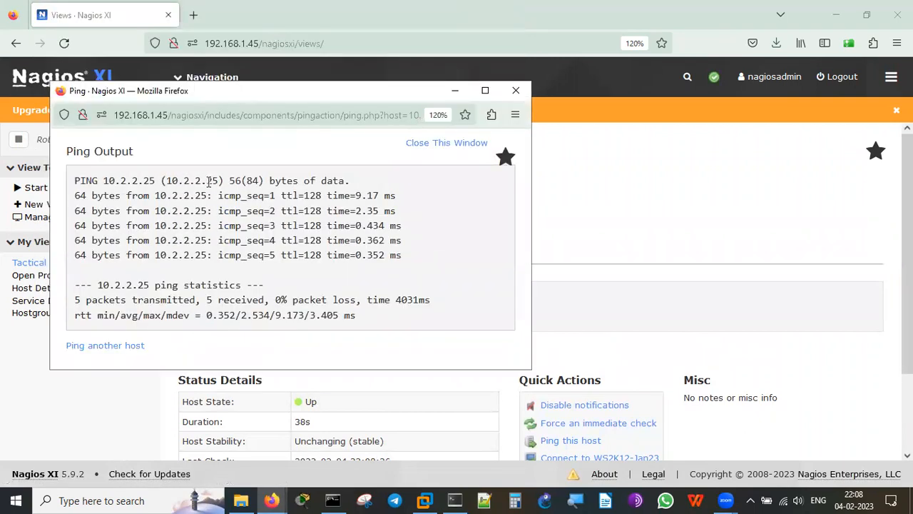
{"action": "left_click", "coordinate": [516, 92]}
{"action": "scroll", "coordinate": [731, 356], "scroll_direction": "down", "scroll_amount": 2}
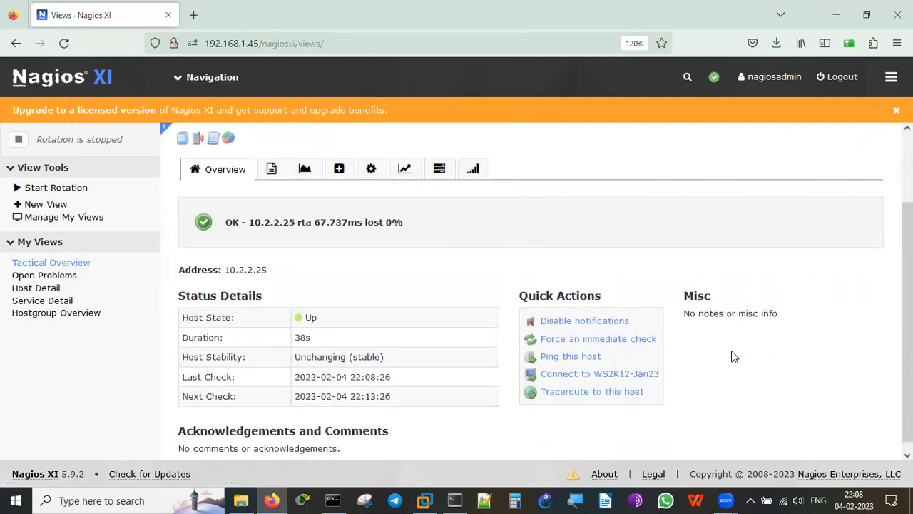
{"action": "left_click", "coordinate": [606, 382]}
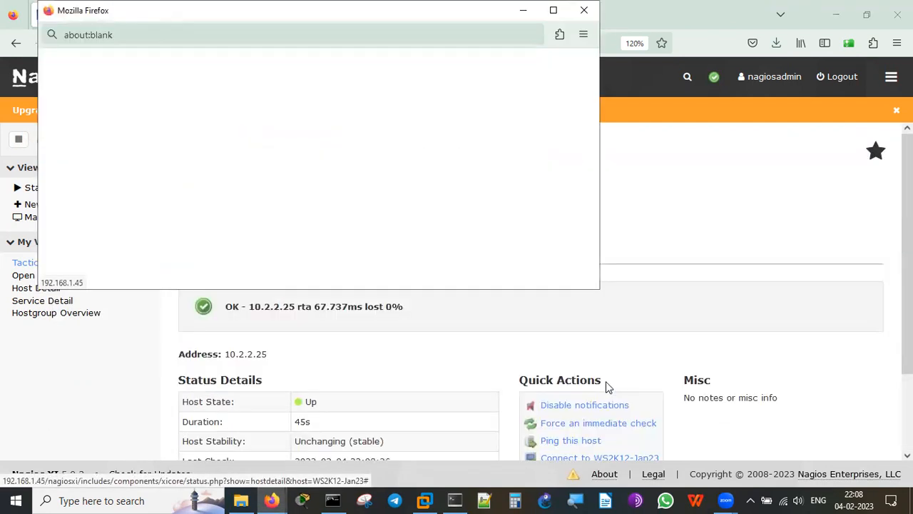
{"action": "left_click_drag", "start_coordinate": [262, 14], "coordinate": [293, 100]}
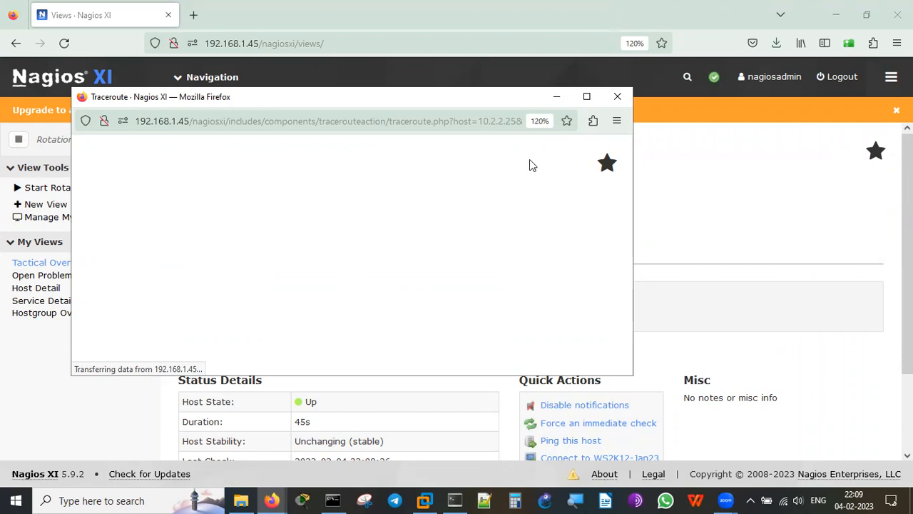
{"action": "left_click", "coordinate": [617, 96]}
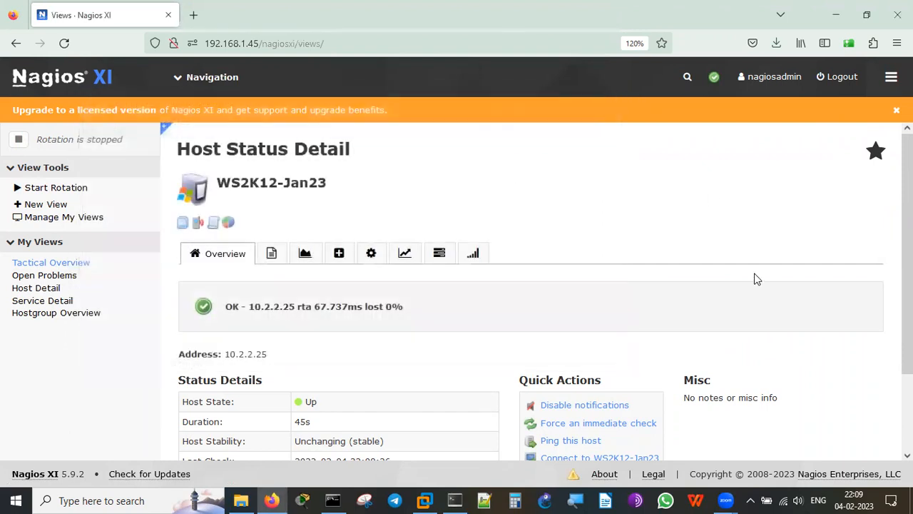
{"action": "scroll", "coordinate": [756, 278], "scroll_direction": "down", "scroll_amount": 2}
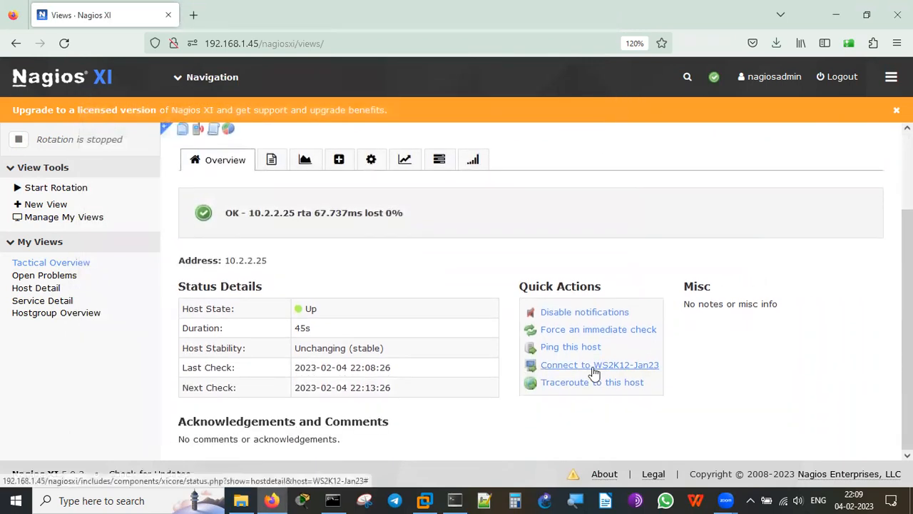
Connect to WS2K12-Jan23 at 10.2.2.25 using the RDP method.
{"action": "left_click", "coordinate": [593, 366]}
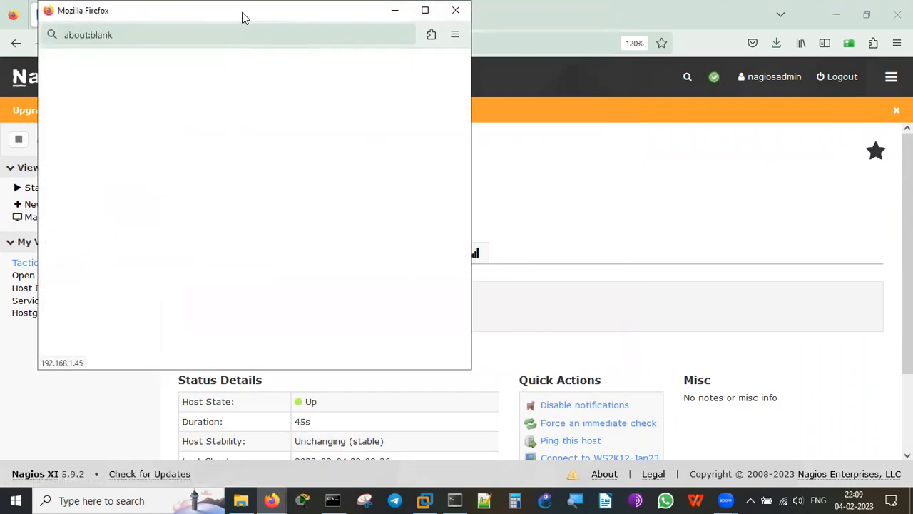
{"action": "left_click_drag", "start_coordinate": [241, 20], "coordinate": [221, 45]}
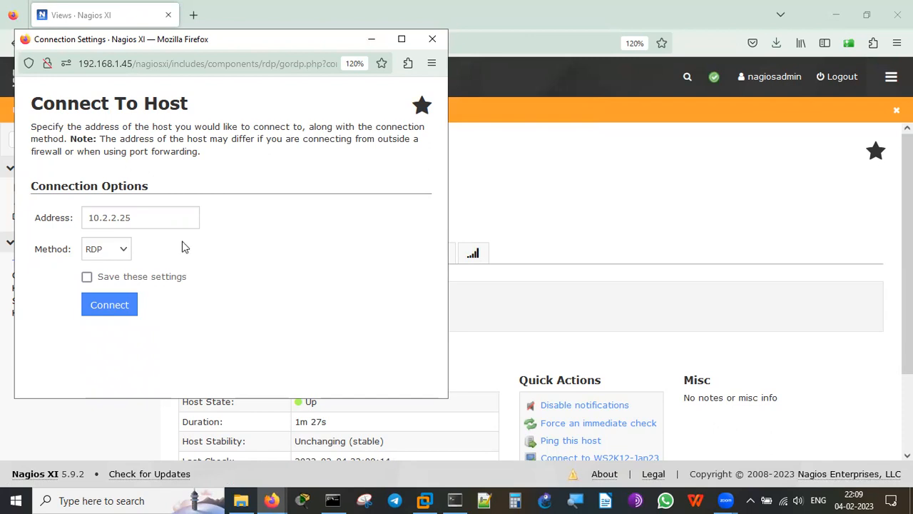
{"action": "left_click", "coordinate": [124, 252]}
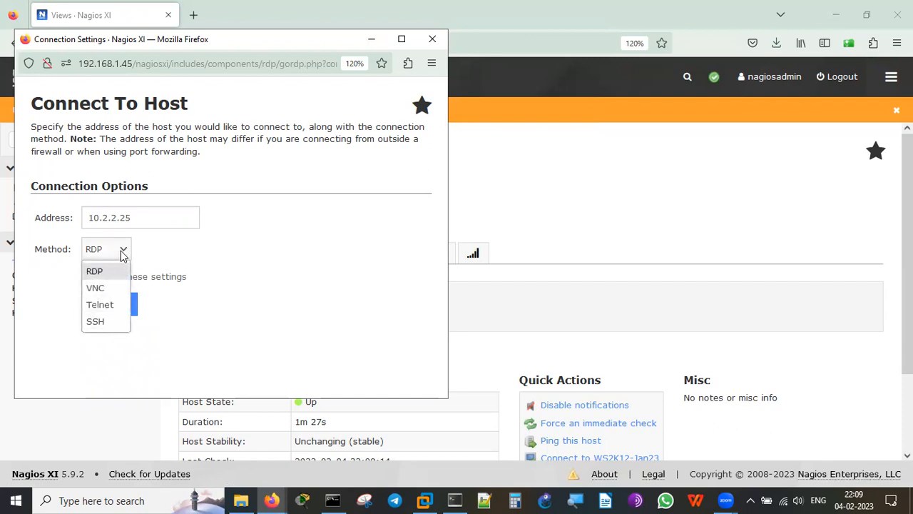
{"action": "left_click", "coordinate": [123, 253]}
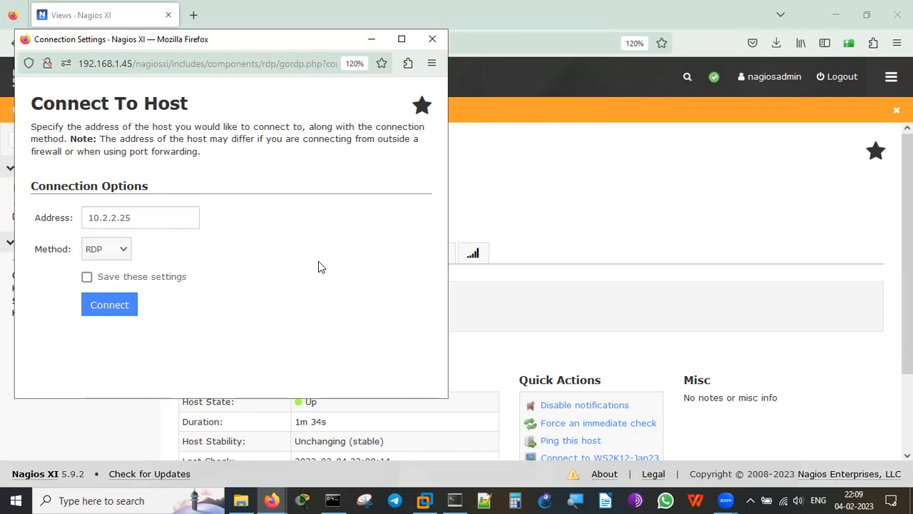
{"action": "left_click", "coordinate": [129, 306]}
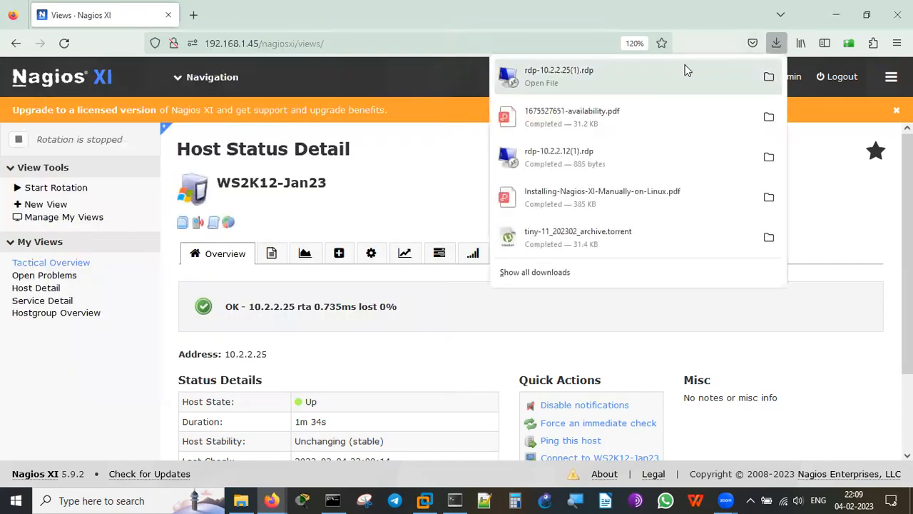
Open the downloaded .rdp file and sign in to 10.2.2.25 as Administrator.
{"action": "left_click", "coordinate": [669, 81]}
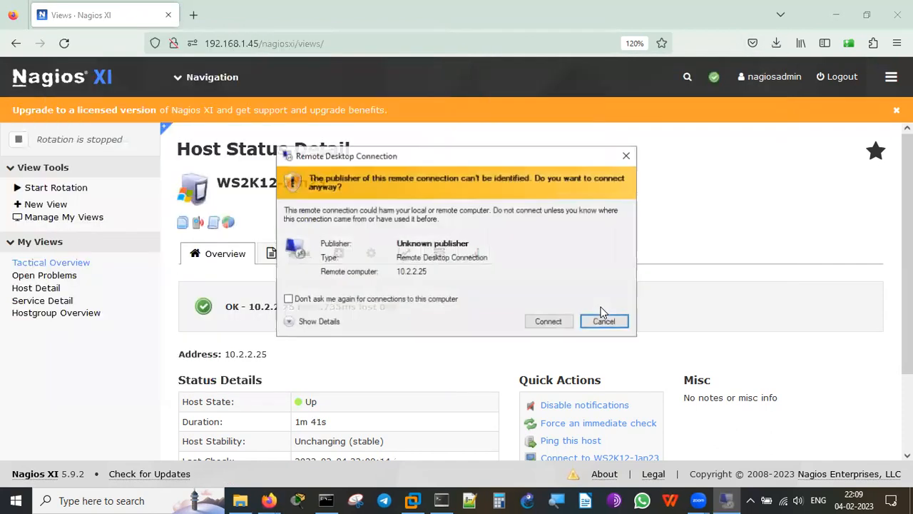
{"action": "left_click", "coordinate": [548, 325]}
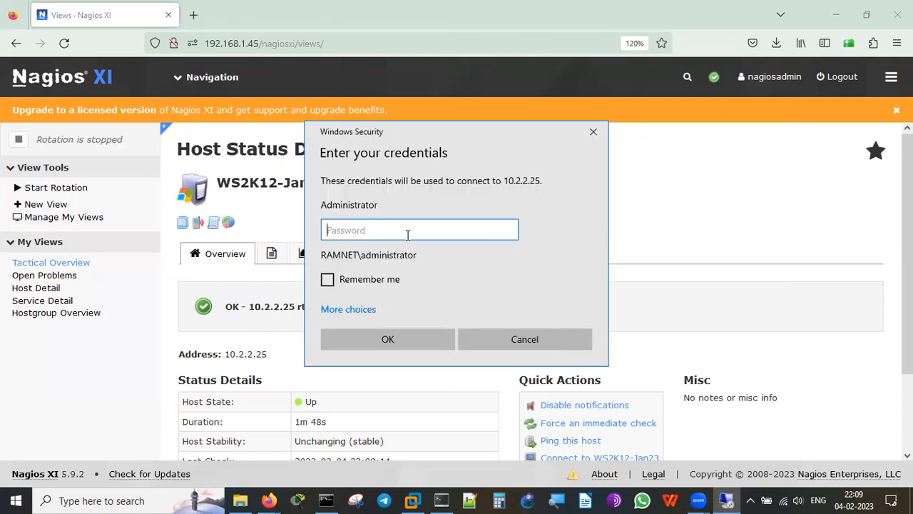
{"action": "type", "text": "***********"}
{"action": "left_click", "coordinate": [405, 344]}
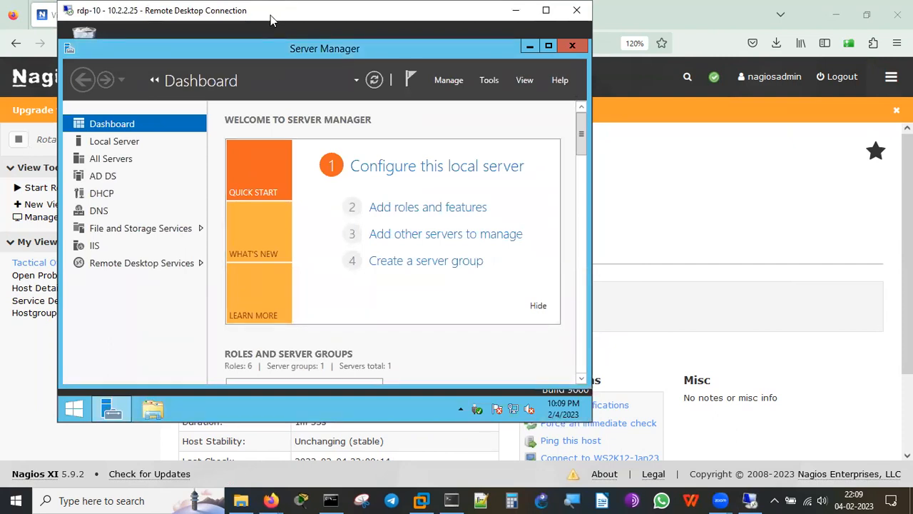
View the remote Server Manager dashboard, then disconnect the session.
{"action": "left_click_drag", "start_coordinate": [270, 15], "coordinate": [278, 76]}
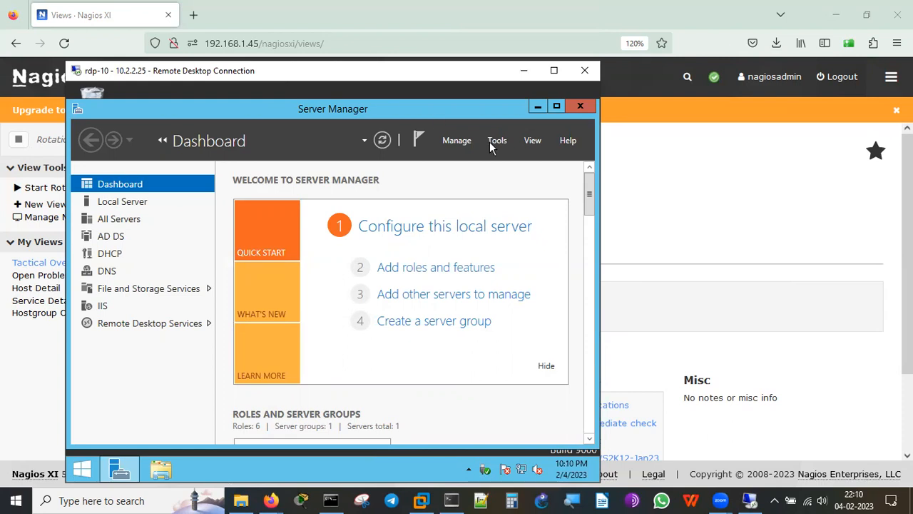
{"action": "left_click", "coordinate": [585, 72]}
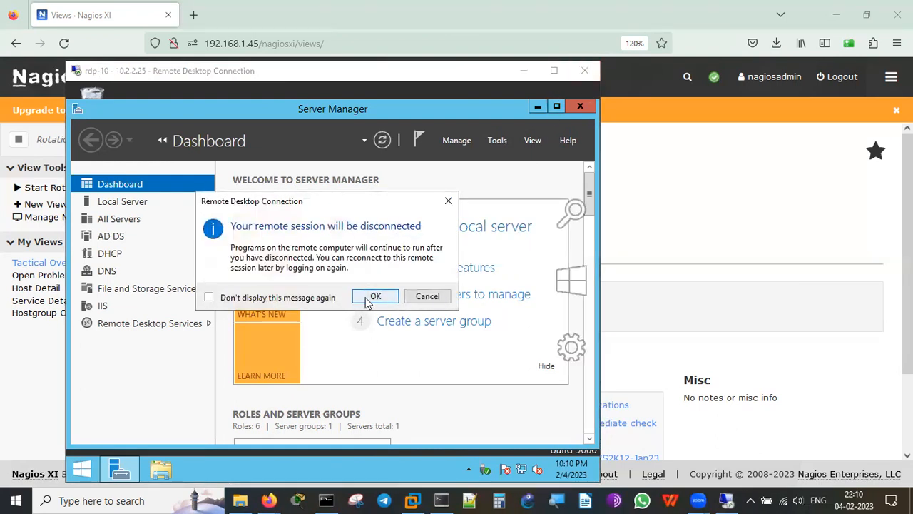
{"action": "left_click", "coordinate": [368, 298]}
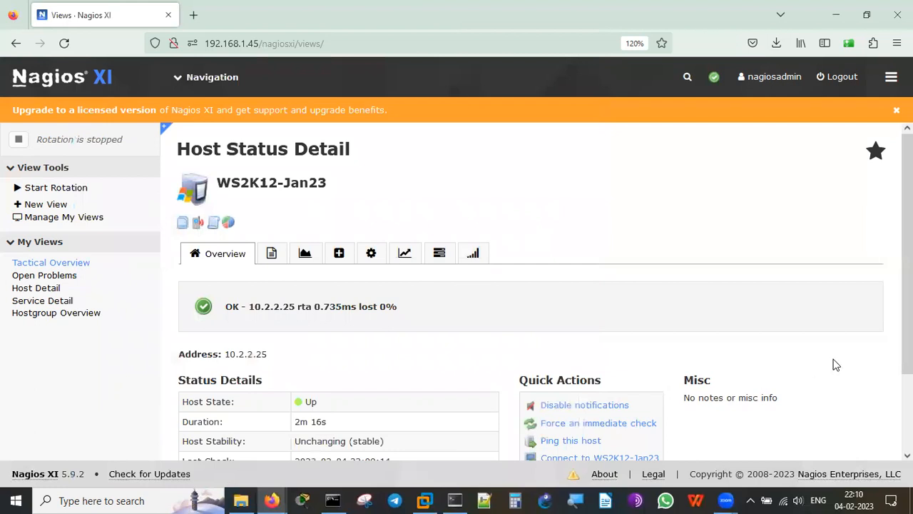
{"action": "scroll", "coordinate": [835, 365], "scroll_direction": "down", "scroll_amount": 3}
Show the host's Services list and highlight the CPU Usage percentage.
{"action": "scroll", "coordinate": [836, 364], "scroll_direction": "up", "scroll_amount": 3}
{"action": "left_click", "coordinate": [273, 254]}
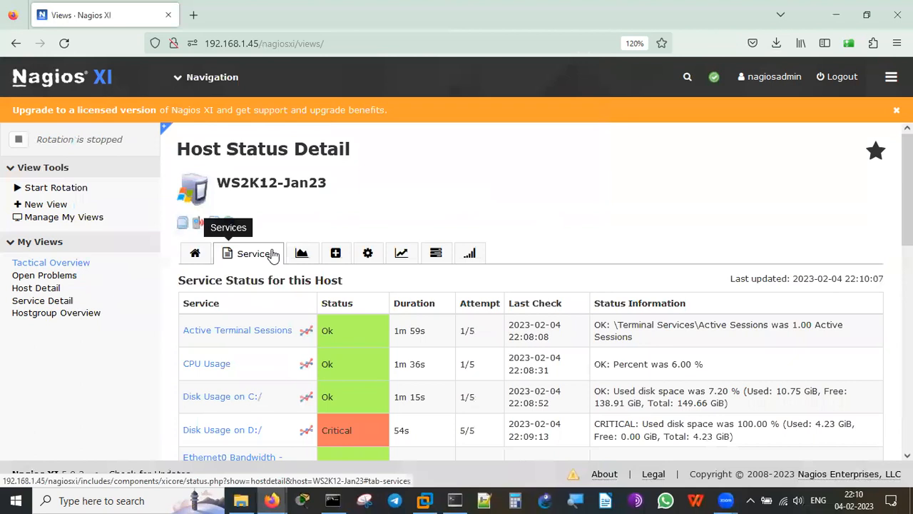
{"action": "scroll", "coordinate": [673, 198], "scroll_direction": "down", "scroll_amount": 2}
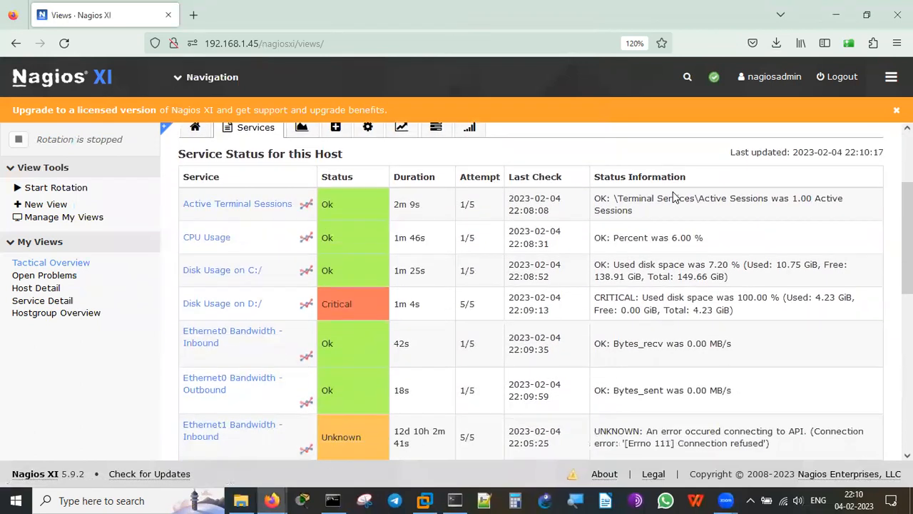
{"action": "scroll", "coordinate": [673, 197], "scroll_direction": "down", "scroll_amount": 1}
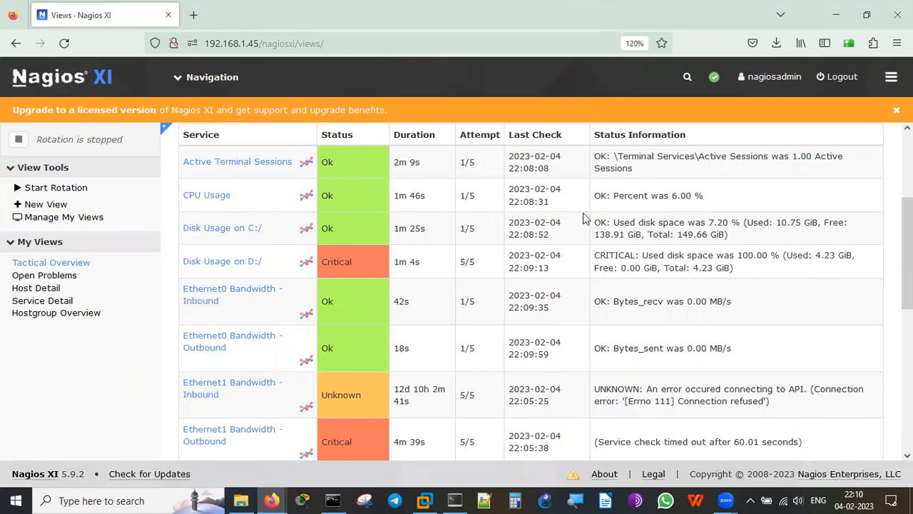
{"action": "double_click", "coordinate": [683, 194]}
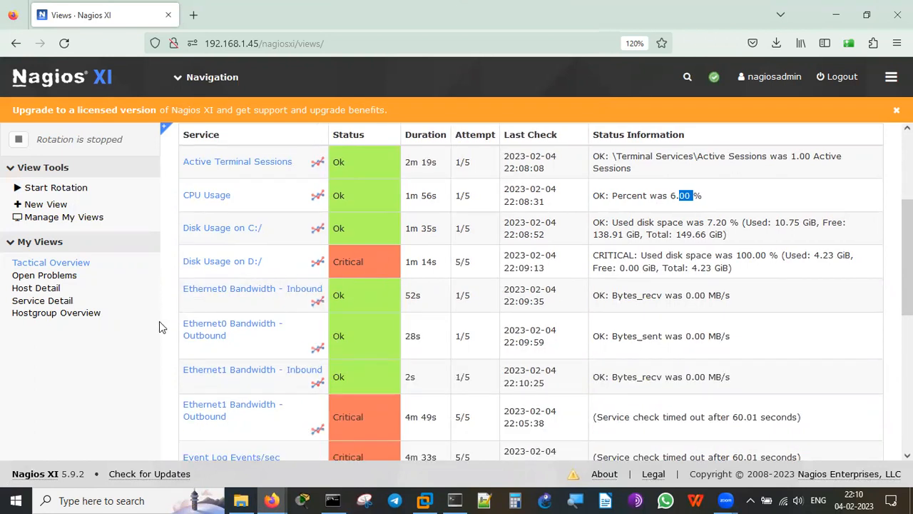
Highlight Critical Memory Usage, Logon Errors and threads, and Ok Paging File and Server Work Queues.
{"action": "scroll", "coordinate": [159, 321], "scroll_direction": "down", "scroll_amount": 5}
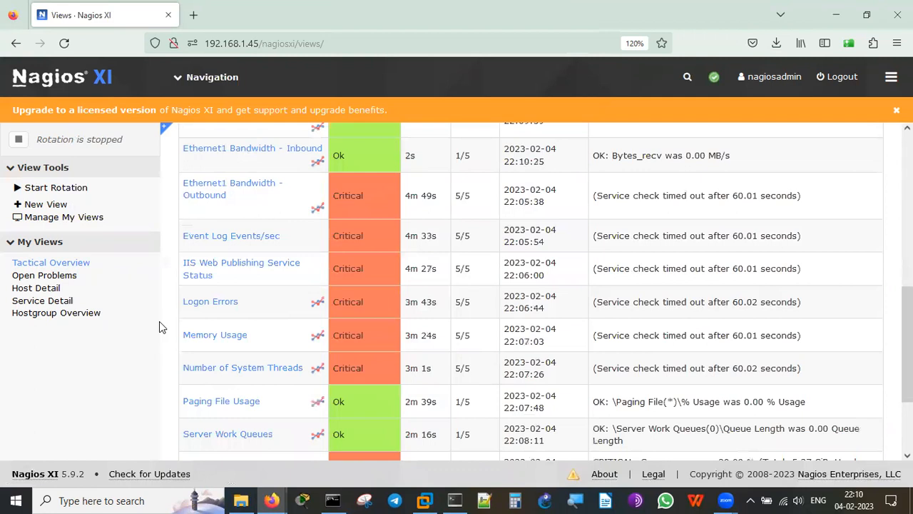
{"action": "scroll", "coordinate": [159, 327], "scroll_direction": "down", "scroll_amount": 1}
{"action": "scroll", "coordinate": [159, 326], "scroll_direction": "down", "scroll_amount": 1}
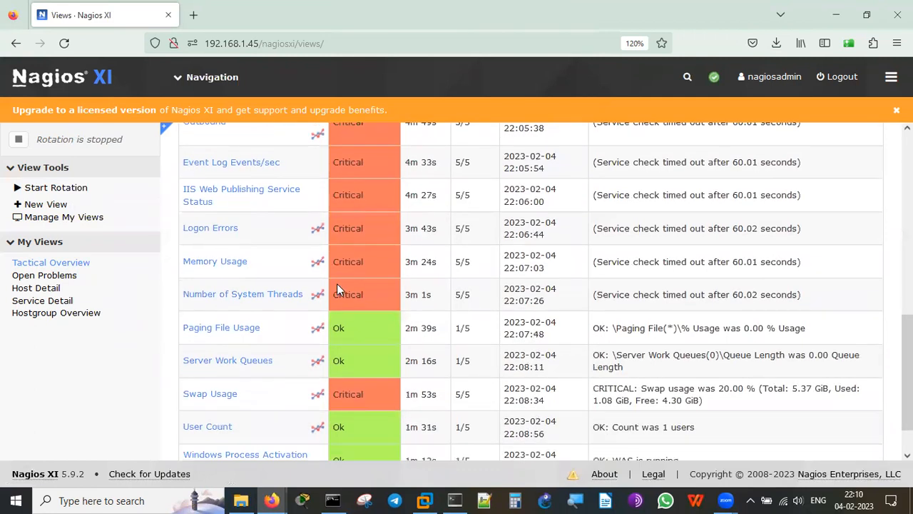
{"action": "double_click", "coordinate": [347, 263]}
{"action": "double_click", "coordinate": [351, 228]}
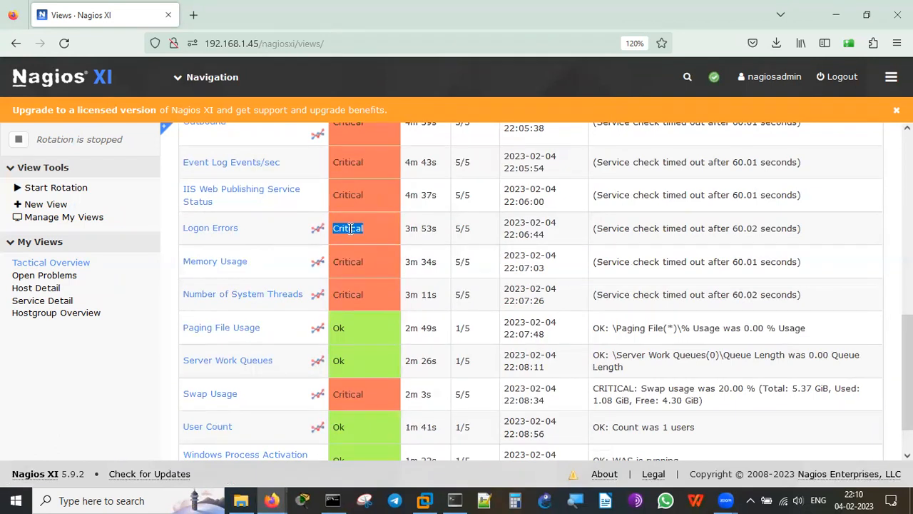
{"action": "double_click", "coordinate": [360, 296]}
{"action": "double_click", "coordinate": [345, 327]}
{"action": "double_click", "coordinate": [337, 360]}
{"action": "left_click", "coordinate": [155, 379]}
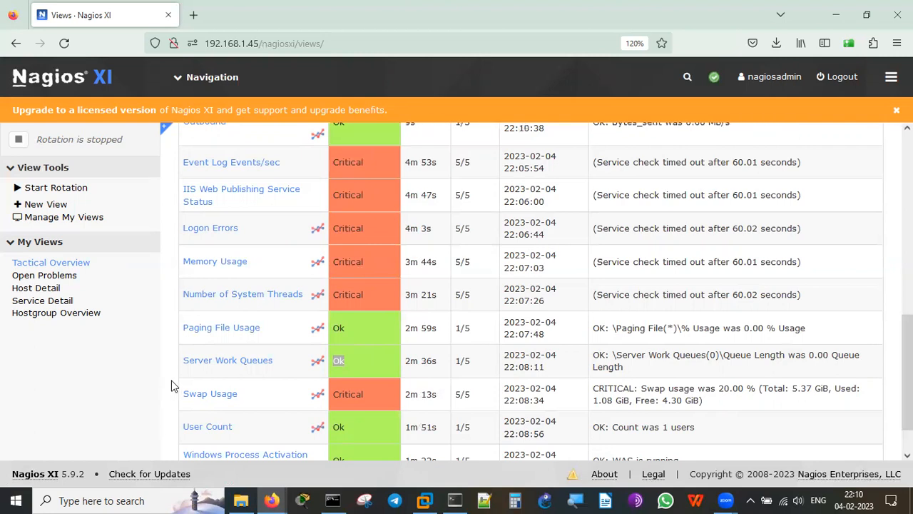
{"action": "left_click", "coordinate": [173, 387]}
{"action": "scroll", "coordinate": [176, 387], "scroll_direction": "down", "scroll_amount": 1}
{"action": "scroll", "coordinate": [174, 386], "scroll_direction": "down", "scroll_amount": 1}
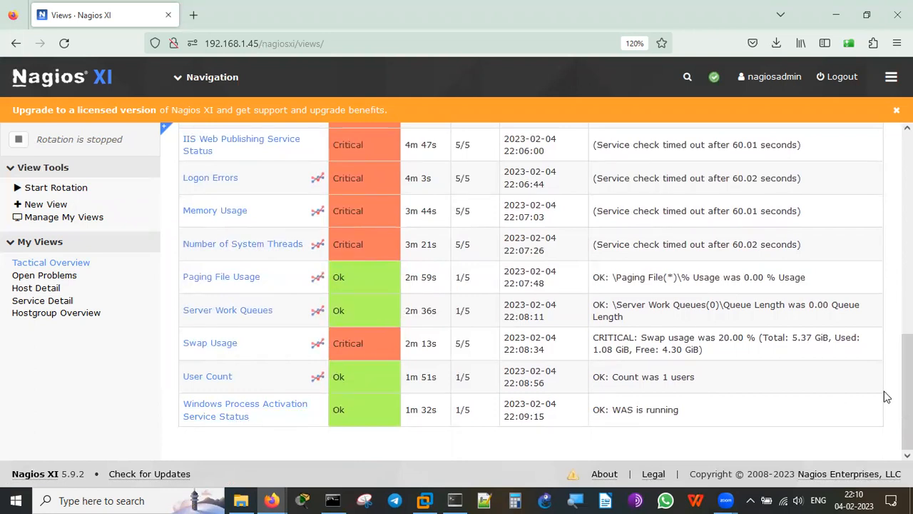
{"action": "scroll", "coordinate": [884, 396], "scroll_direction": "up", "scroll_amount": 10}
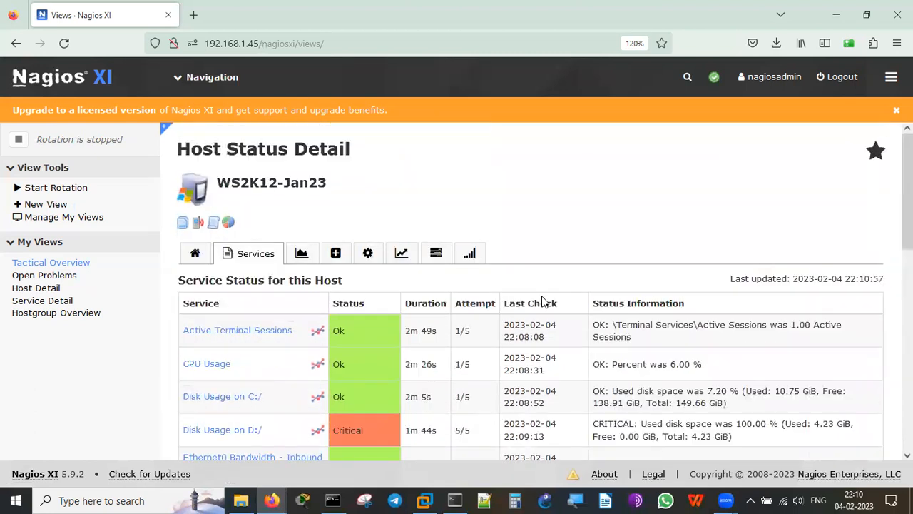
Scroll through WS2K12-Jan23's Performance Graphs, including the rta and pl gauges.
{"action": "left_click", "coordinate": [302, 254]}
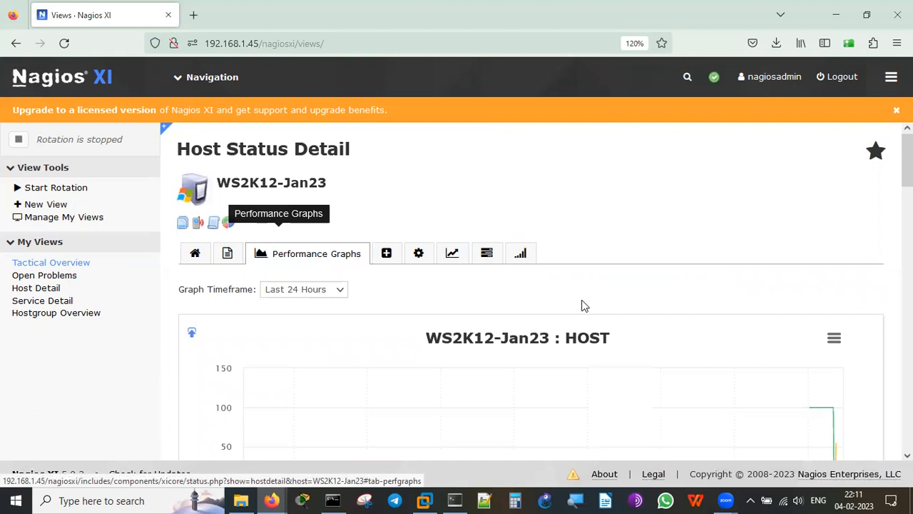
{"action": "scroll", "coordinate": [532, 285], "scroll_direction": "down", "scroll_amount": 6}
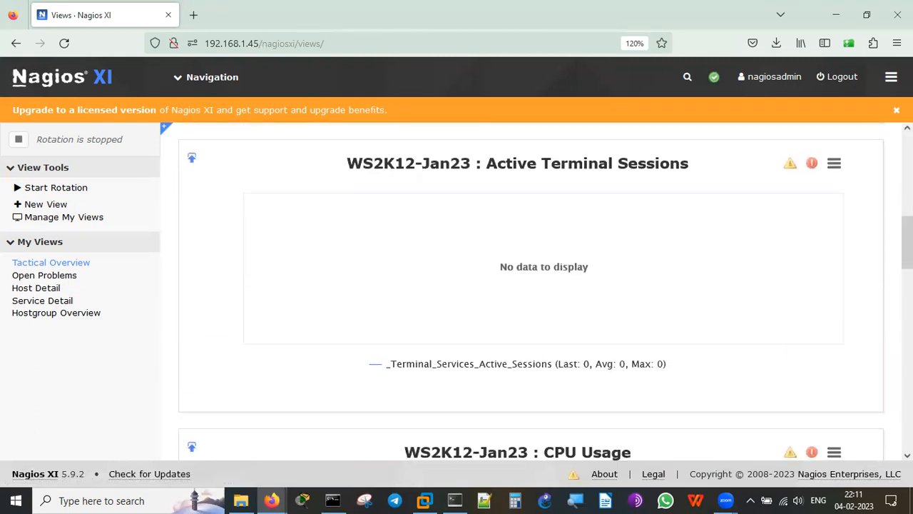
{"action": "scroll", "coordinate": [531, 285], "scroll_direction": "down", "scroll_amount": 5}
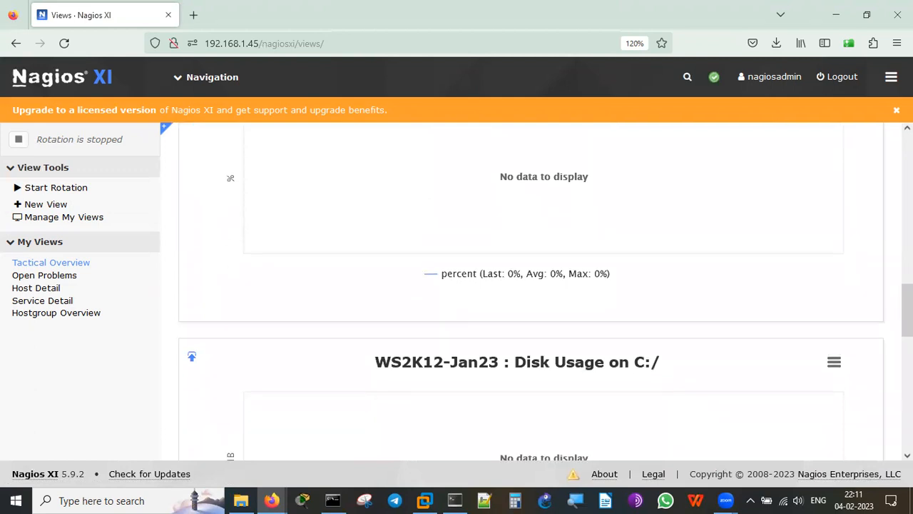
{"action": "scroll", "coordinate": [532, 290], "scroll_direction": "down", "scroll_amount": 8}
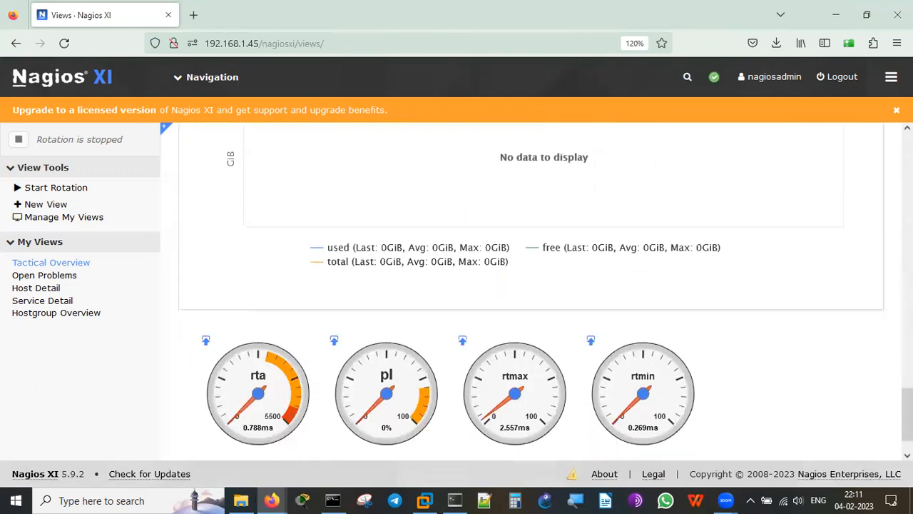
{"action": "scroll", "coordinate": [532, 293], "scroll_direction": "up", "scroll_amount": 18}
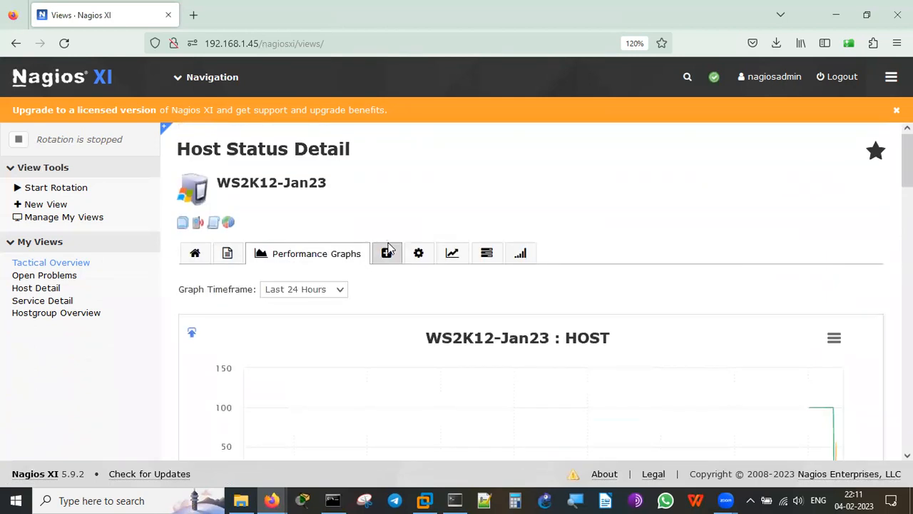
View the host's advanced status details.
{"action": "left_click", "coordinate": [387, 255]}
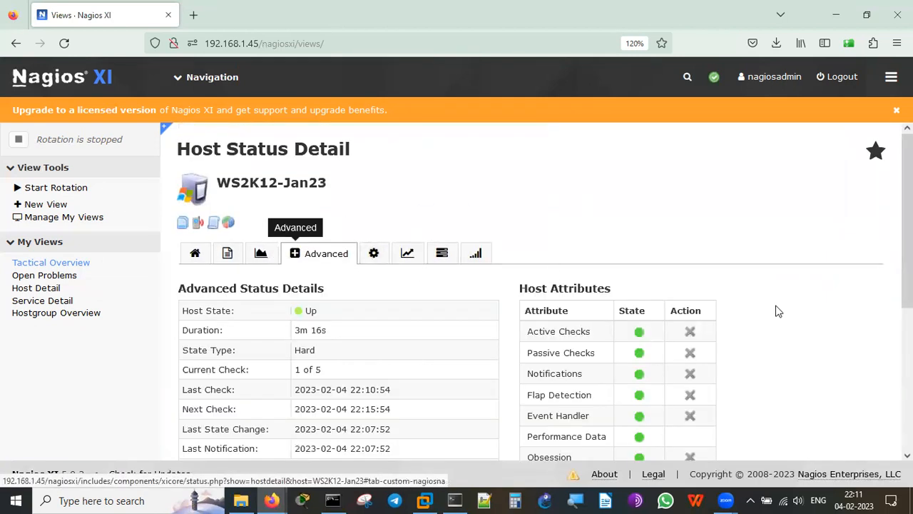
{"action": "scroll", "coordinate": [810, 323], "scroll_direction": "down", "scroll_amount": 2}
{"action": "scroll", "coordinate": [812, 328], "scroll_direction": "down", "scroll_amount": 5}
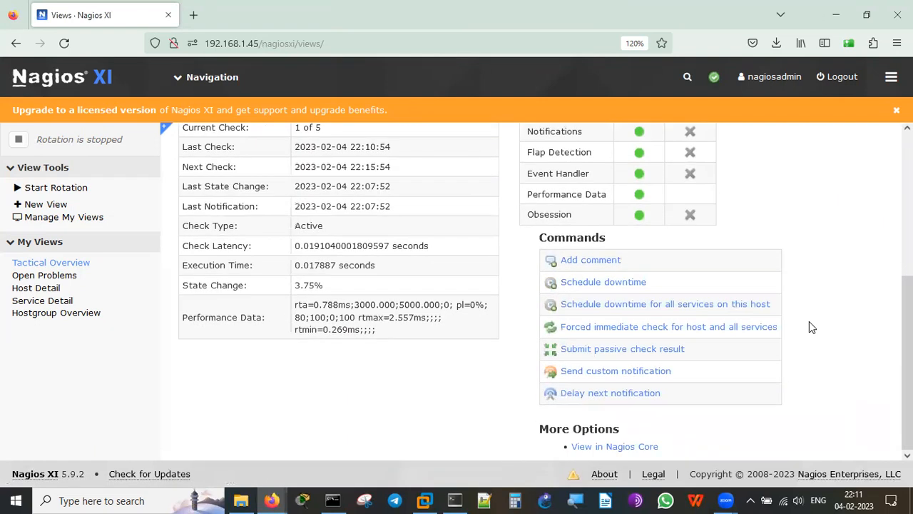
{"action": "scroll", "coordinate": [812, 328], "scroll_direction": "up", "scroll_amount": 6}
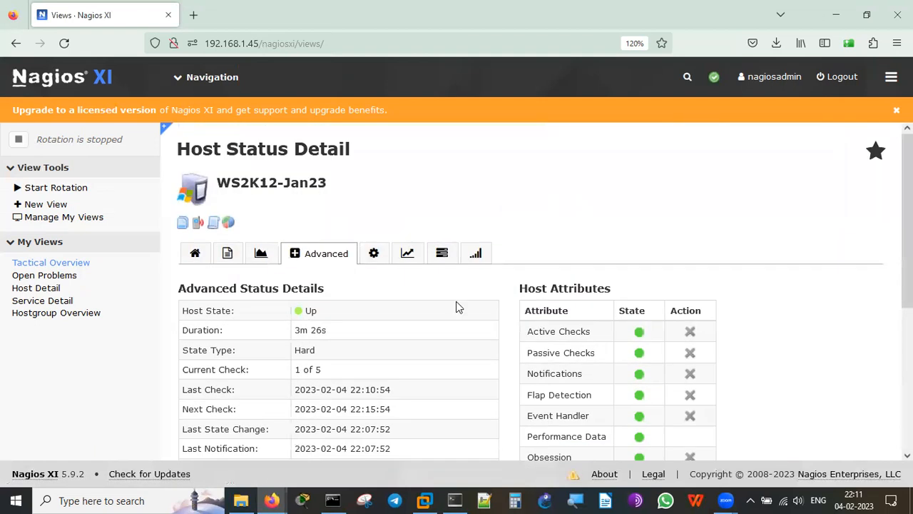
Check the Configure, Capacity Planning, Free Variables and Network Traffic Analysis tabs, then return to Overview.
{"action": "left_click", "coordinate": [374, 253]}
{"action": "left_click", "coordinate": [403, 254]}
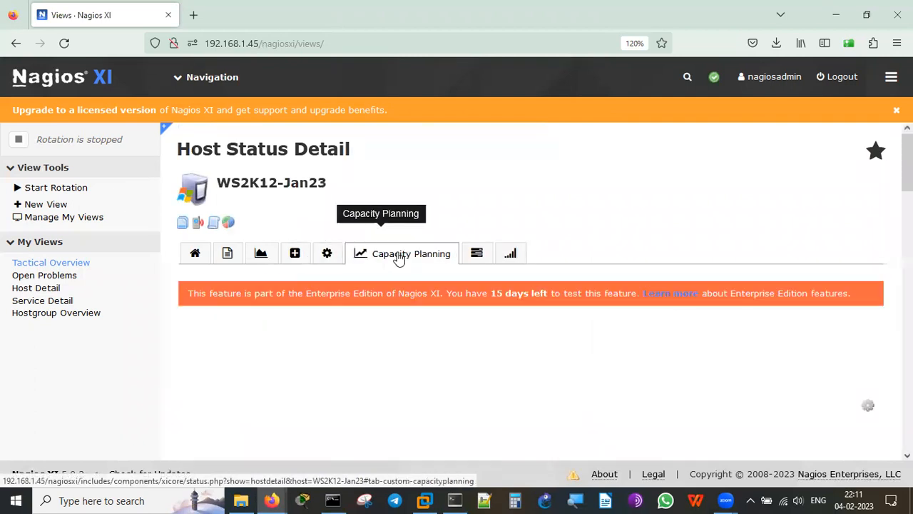
{"action": "left_click", "coordinate": [476, 255]}
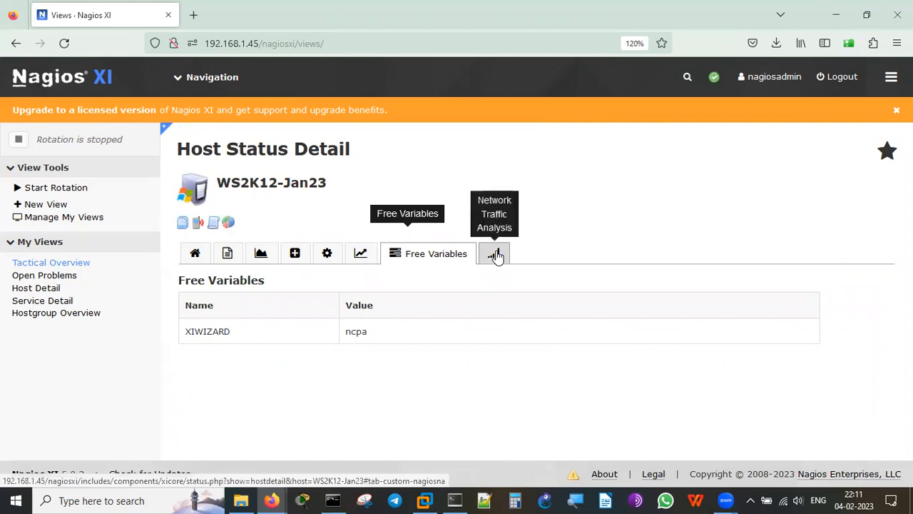
{"action": "left_click", "coordinate": [495, 254]}
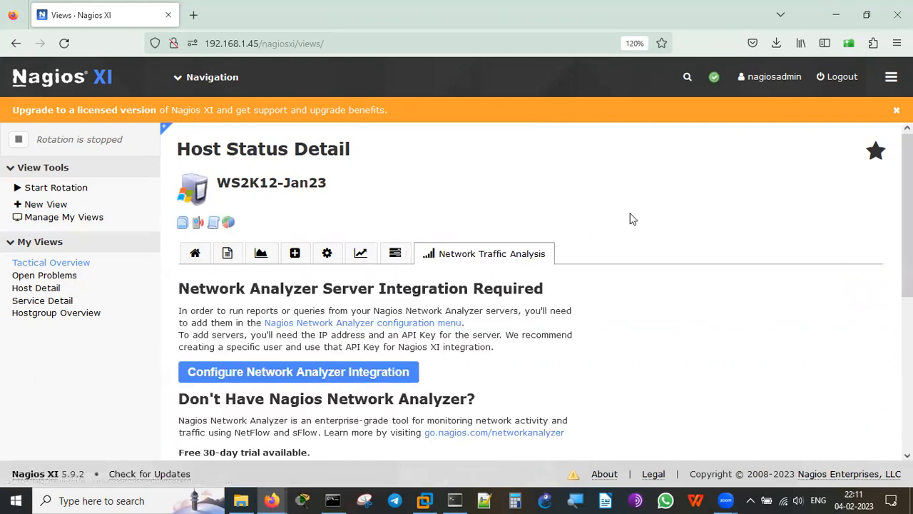
{"action": "left_click", "coordinate": [191, 255]}
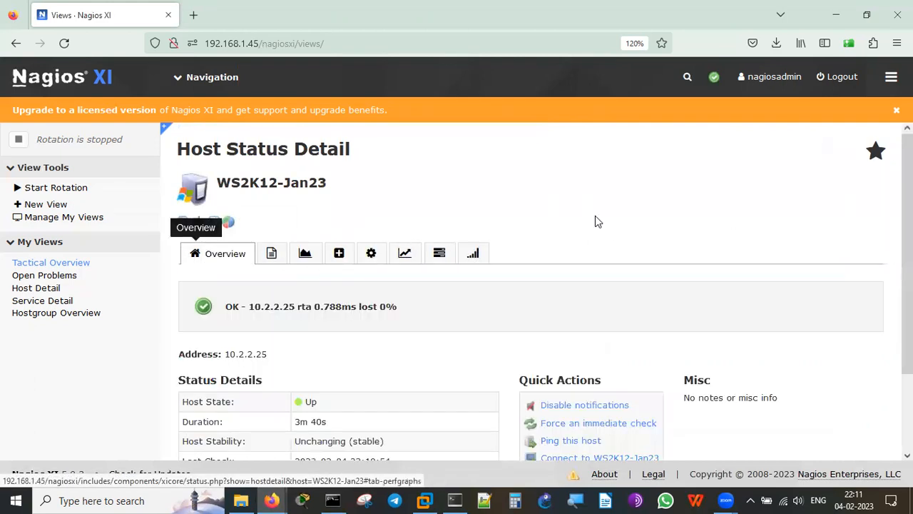
{"action": "scroll", "coordinate": [623, 250], "scroll_direction": "down", "scroll_amount": 3}
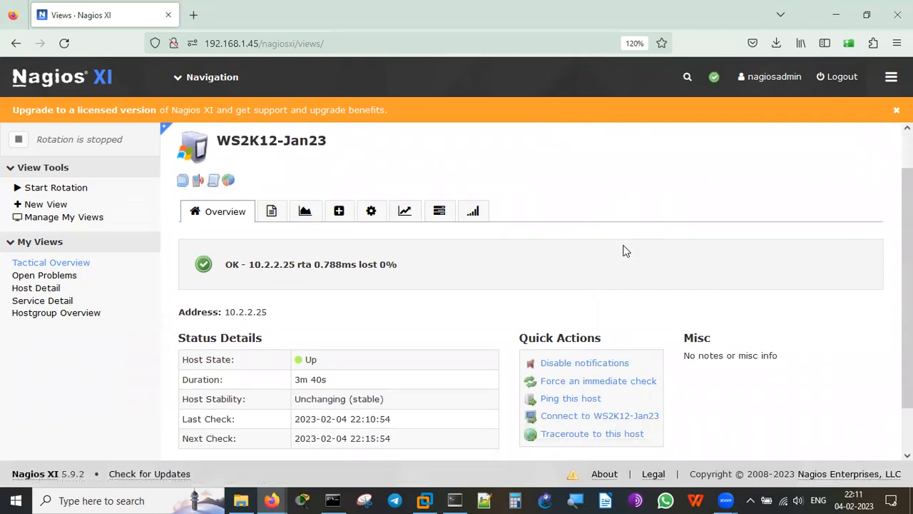
{"action": "scroll", "coordinate": [623, 249], "scroll_direction": "up", "scroll_amount": 3}
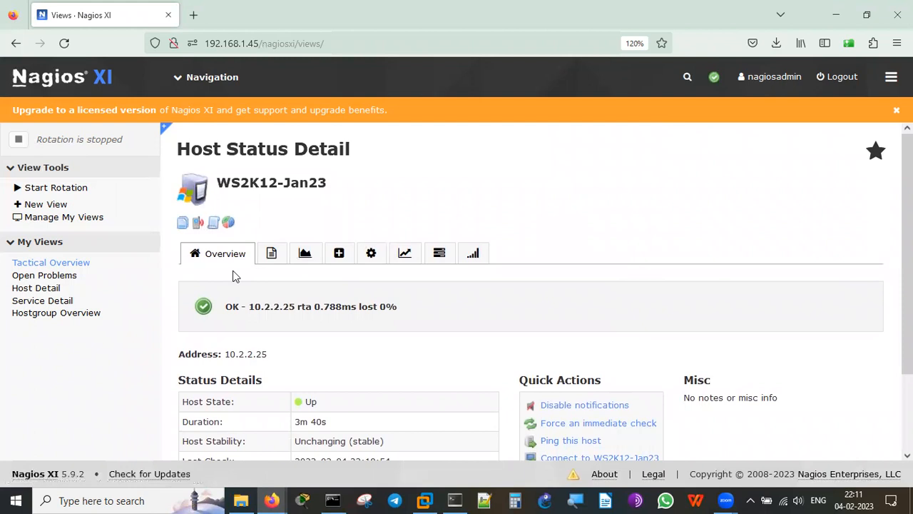
List all six hosts in Host Detail and highlight WindowsXPP's Down status.
{"action": "left_click", "coordinate": [37, 290]}
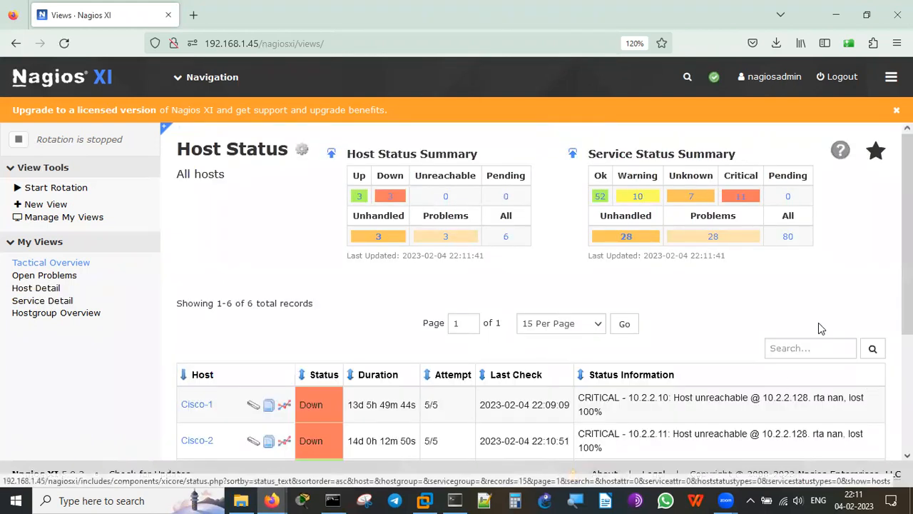
{"action": "scroll", "coordinate": [817, 305], "scroll_direction": "down", "scroll_amount": 5}
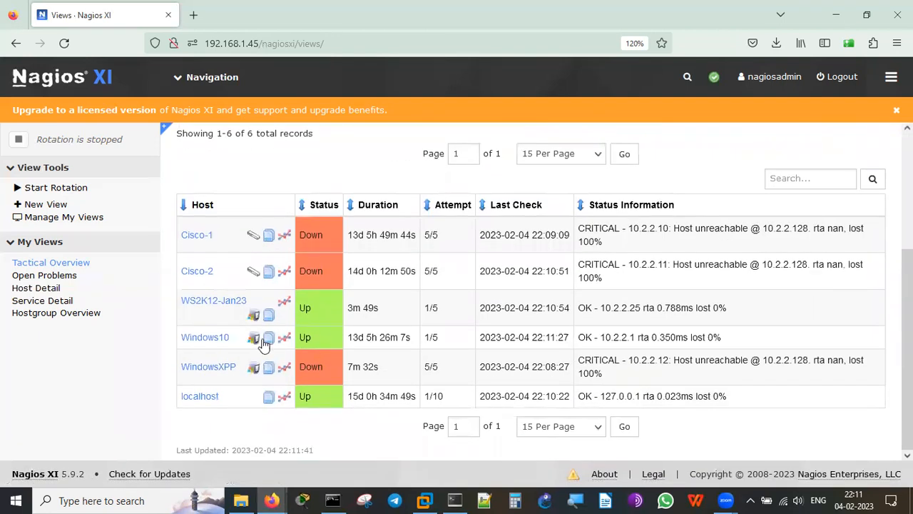
{"action": "double_click", "coordinate": [311, 367]}
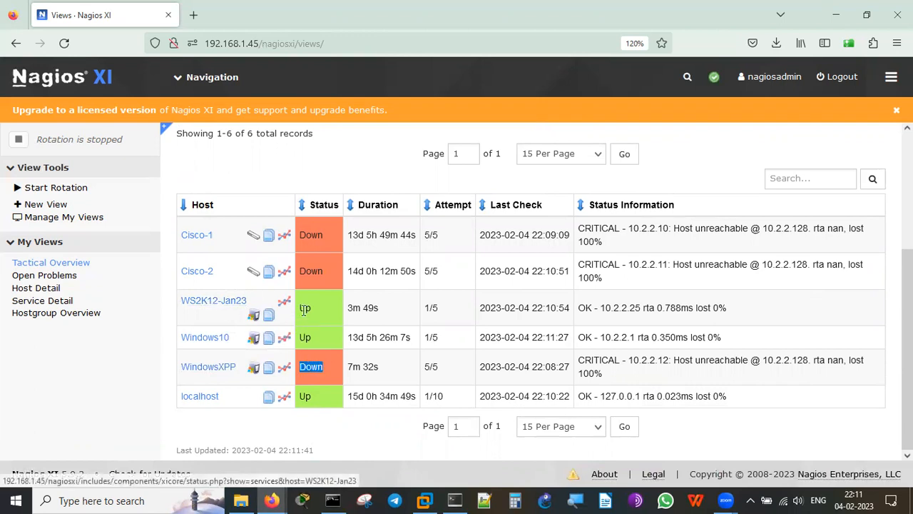
{"action": "left_click", "coordinate": [381, 427]}
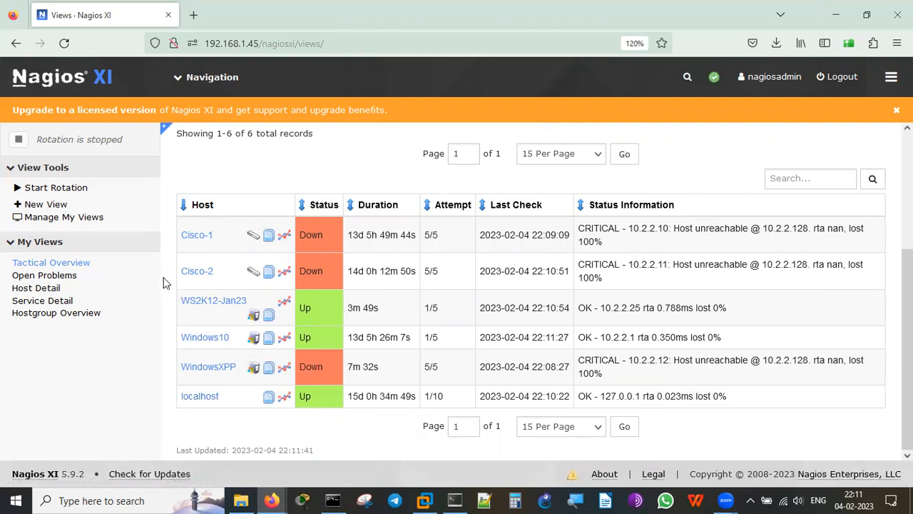
{"action": "left_click", "coordinate": [182, 90]}
{"action": "mouse_move", "coordinate": [181, 93]}
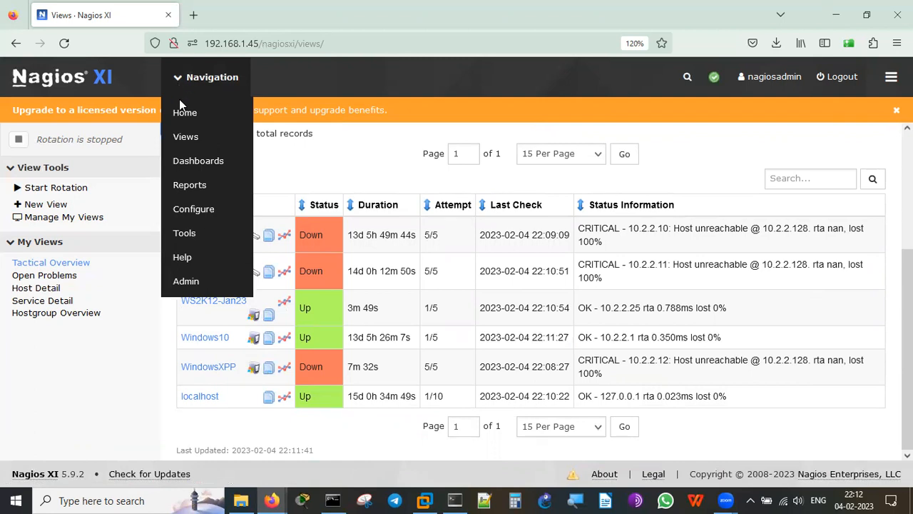
Go to the Home Dashboard and scroll through the Quick View sidebar.
{"action": "left_click", "coordinate": [184, 116]}
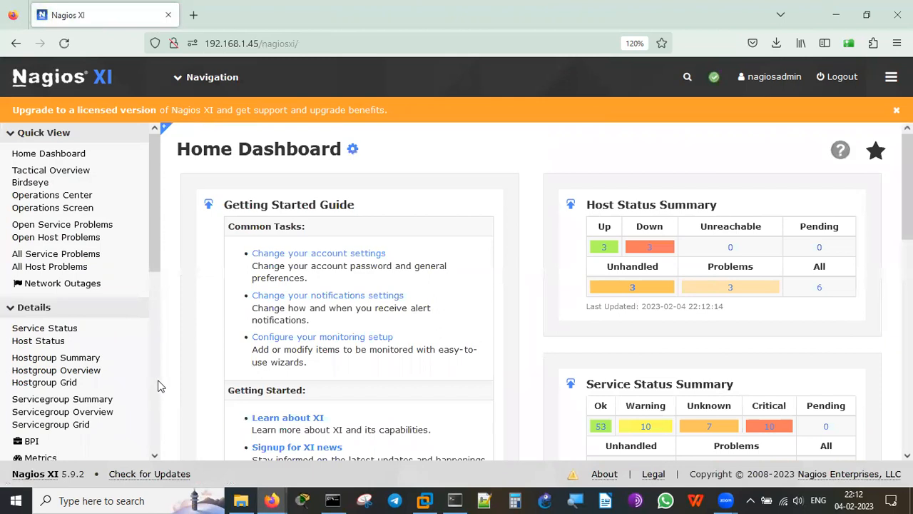
{"action": "left_click", "coordinate": [157, 393]}
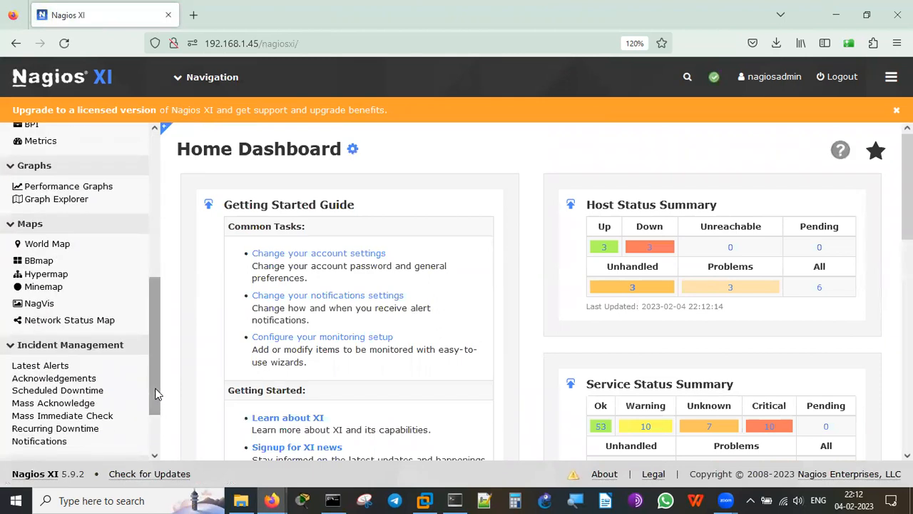
{"action": "left_click", "coordinate": [150, 451]}
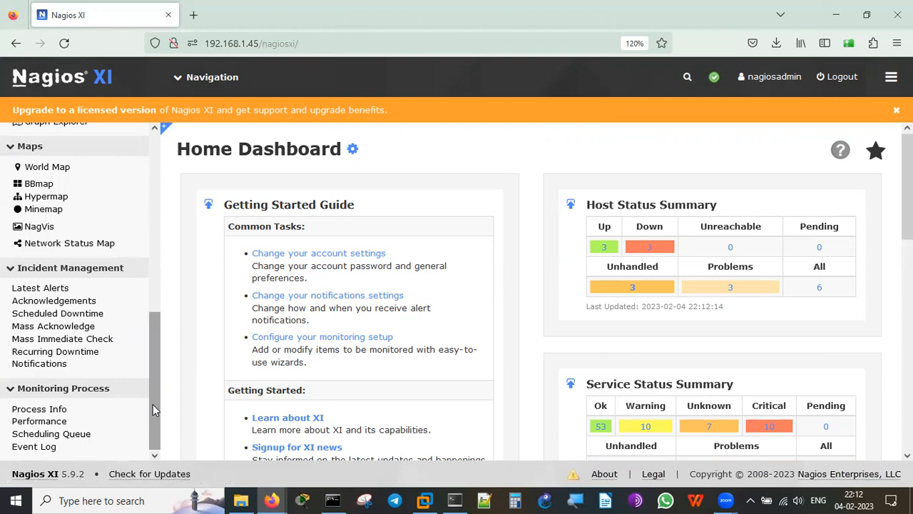
{"action": "left_click_drag", "start_coordinate": [156, 409], "coordinate": [165, 200]}
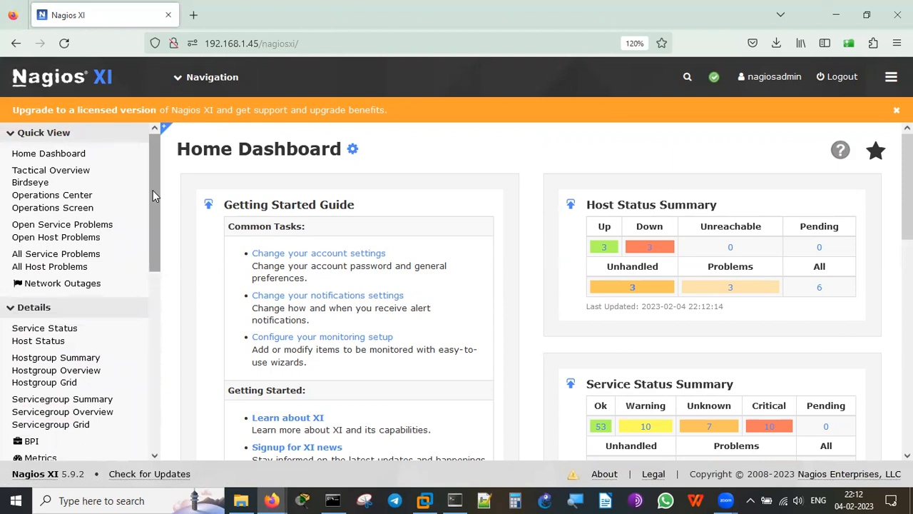
Look through the Navigation and page-tools menus and scroll the dashboard summaries.
{"action": "left_click", "coordinate": [180, 79]}
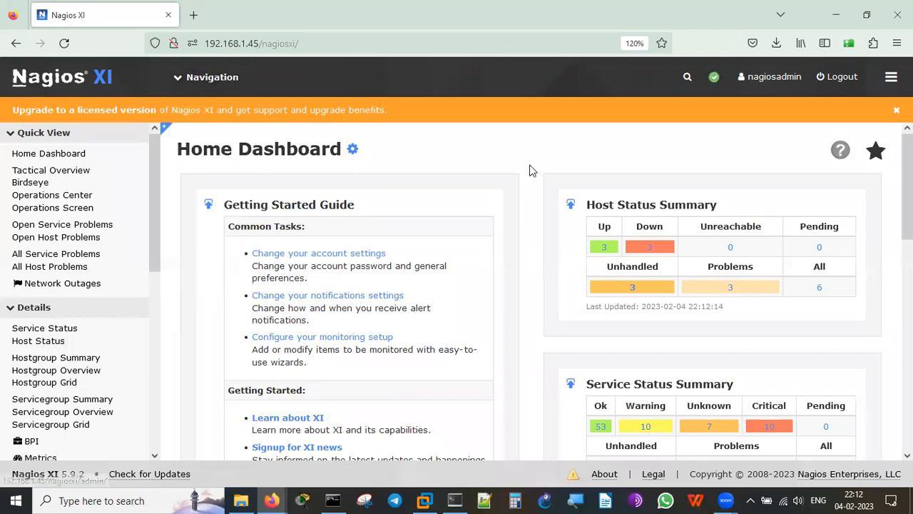
{"action": "left_click", "coordinate": [891, 76]}
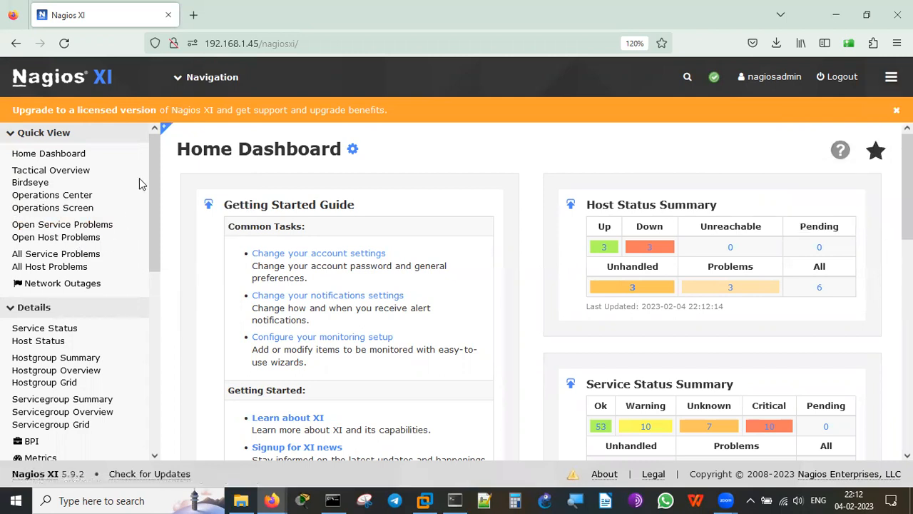
{"action": "scroll", "coordinate": [157, 178], "scroll_direction": "down", "scroll_amount": 1}
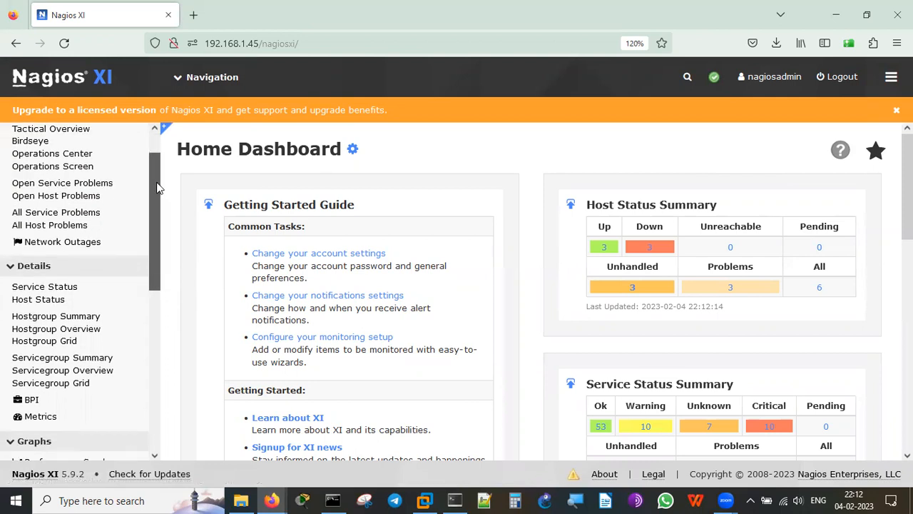
{"action": "scroll", "coordinate": [158, 187], "scroll_direction": "down", "scroll_amount": 2}
{"action": "left_click_drag", "start_coordinate": [160, 223], "coordinate": [144, 380]}
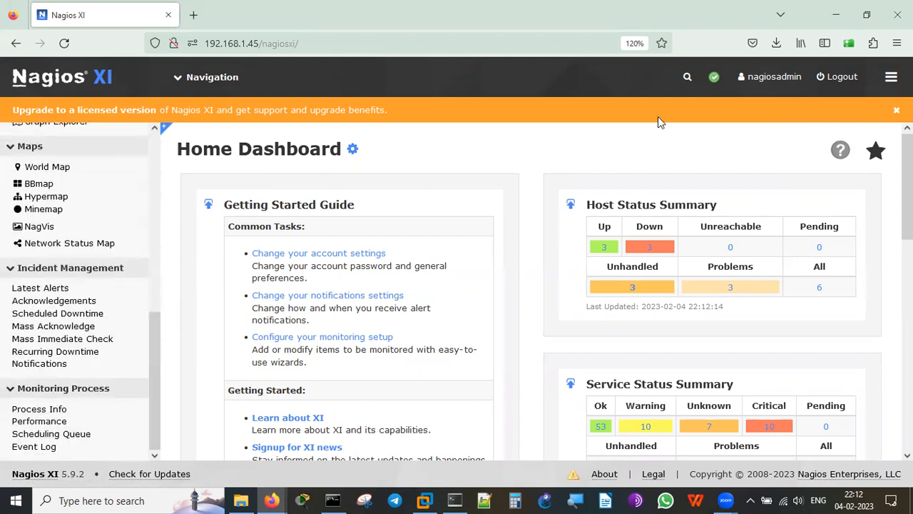
Search Nagios XI for 'license' and see that 0 hosts or services match.
{"action": "left_click", "coordinate": [686, 76]}
{"action": "type", "text": "ince"}
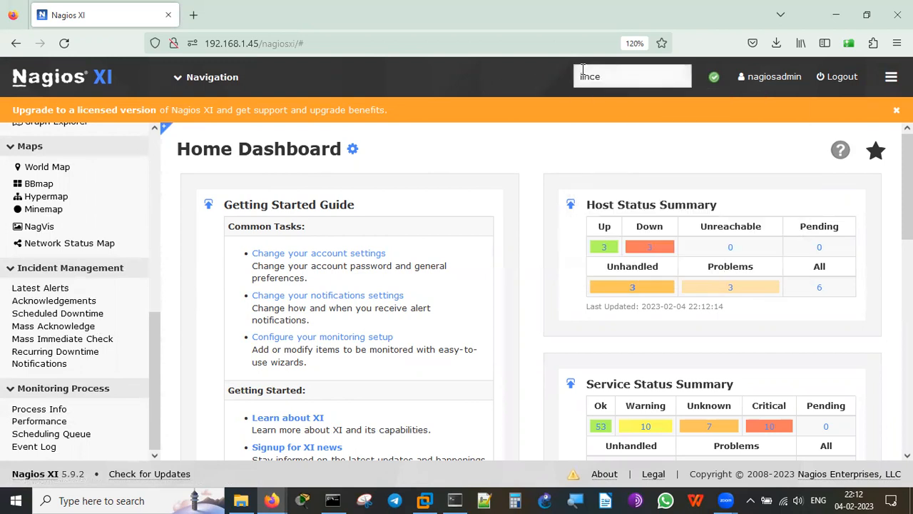
{"action": "key", "text": "BackSpace"}
{"action": "key", "text": "BackSpace"}
{"action": "key", "text": "BackSpace"}
{"action": "type", "text": "cense"}
{"action": "key", "text": "Return"}
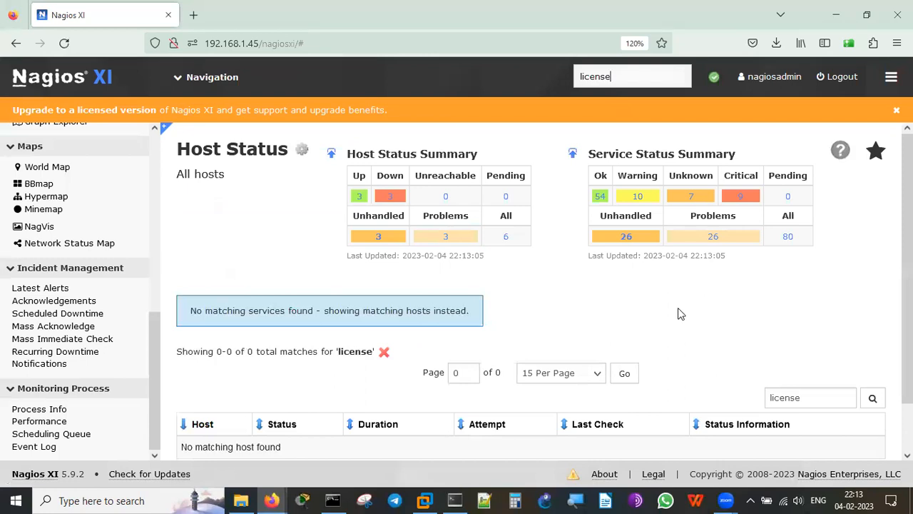
{"action": "scroll", "coordinate": [678, 307], "scroll_direction": "down", "scroll_amount": 2}
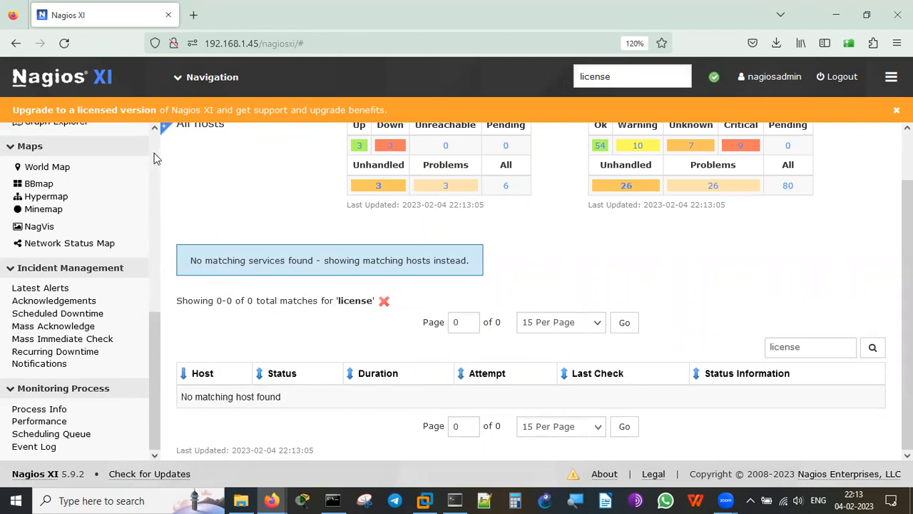
View the monitoring engine process status and performance statistics pages.
{"action": "left_click", "coordinate": [46, 410]}
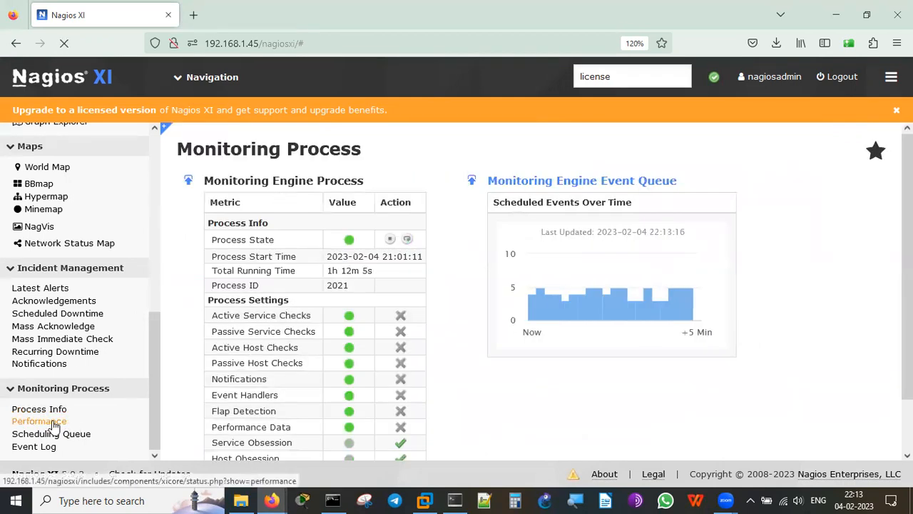
{"action": "left_click", "coordinate": [55, 422]}
{"action": "left_click_drag", "start_coordinate": [151, 436], "coordinate": [157, 234]}
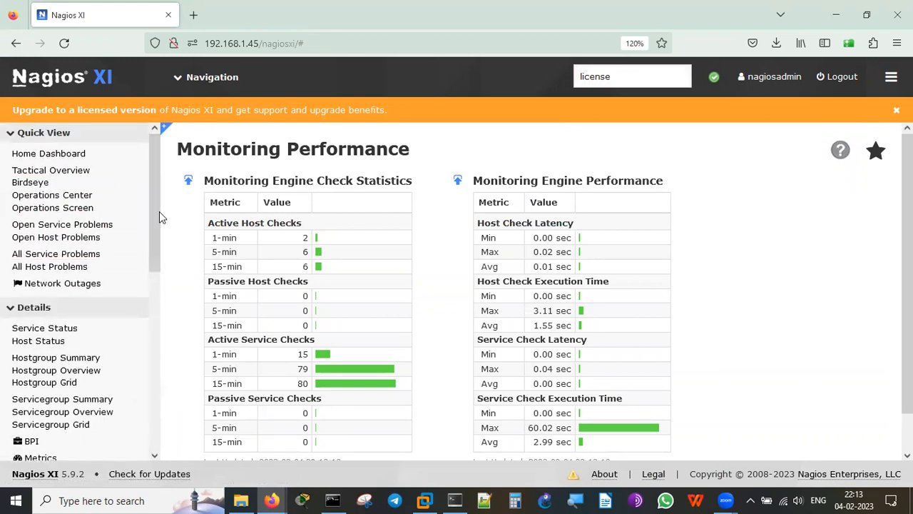
Return to the Home Dashboard, scroll back to its top, and erase the 'license' search query.
{"action": "left_click", "coordinate": [68, 155]}
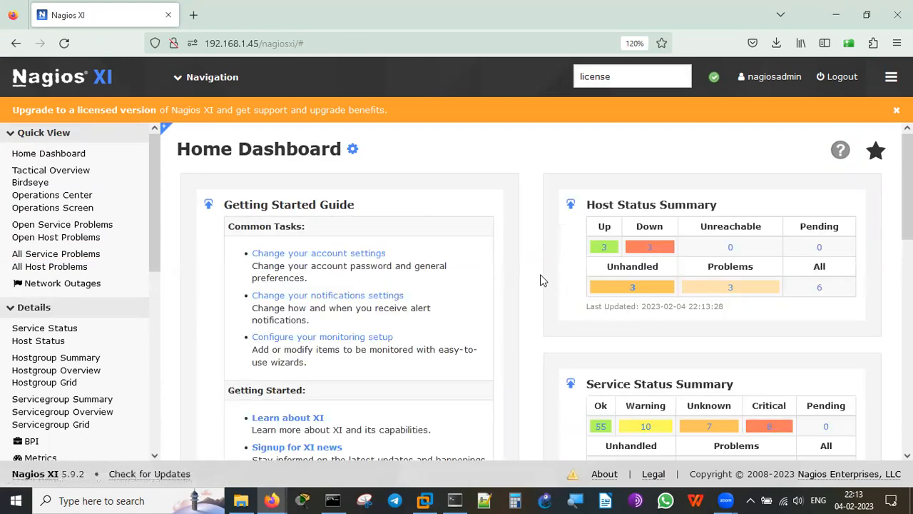
{"action": "scroll", "coordinate": [540, 279], "scroll_direction": "down", "scroll_amount": 4}
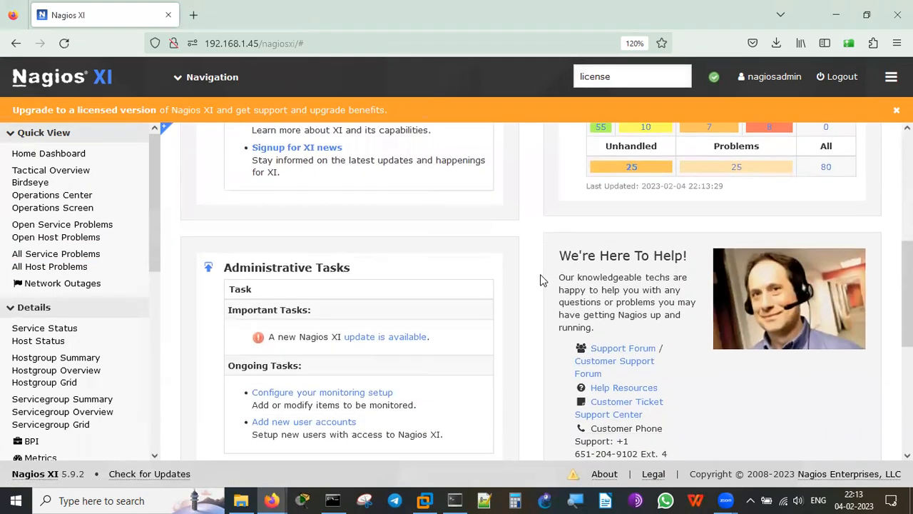
{"action": "scroll", "coordinate": [540, 280], "scroll_direction": "down", "scroll_amount": 2}
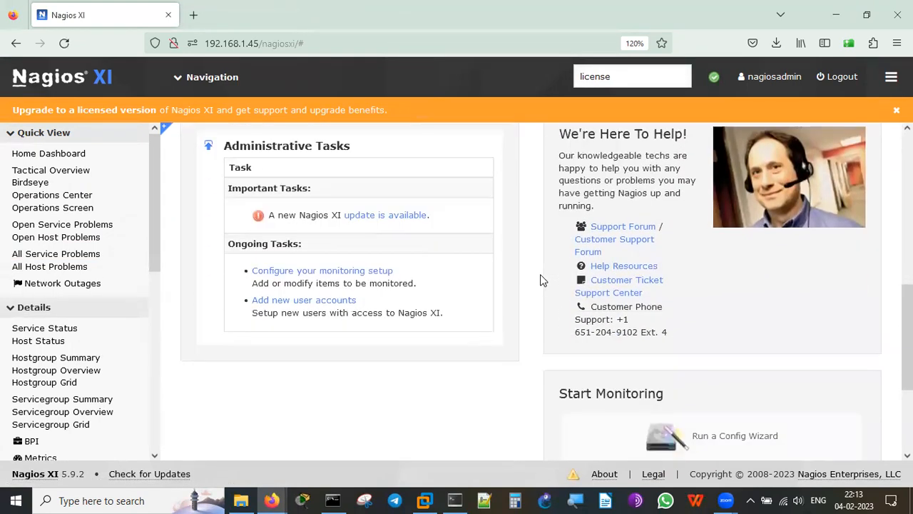
{"action": "scroll", "coordinate": [540, 279], "scroll_direction": "down", "scroll_amount": 3}
{"action": "scroll", "coordinate": [540, 280], "scroll_direction": "up", "scroll_amount": 1}
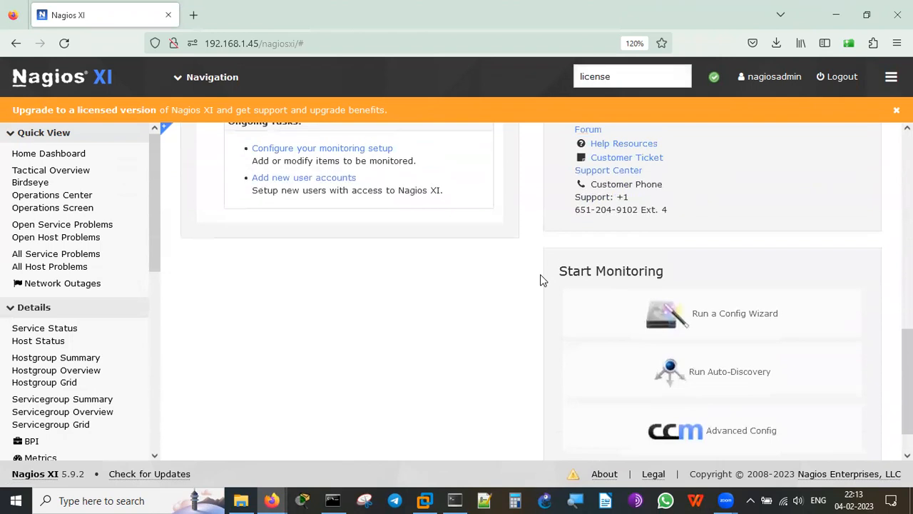
{"action": "scroll", "coordinate": [540, 279], "scroll_direction": "up", "scroll_amount": 5}
{"action": "scroll", "coordinate": [540, 279], "scroll_direction": "up", "scroll_amount": 3}
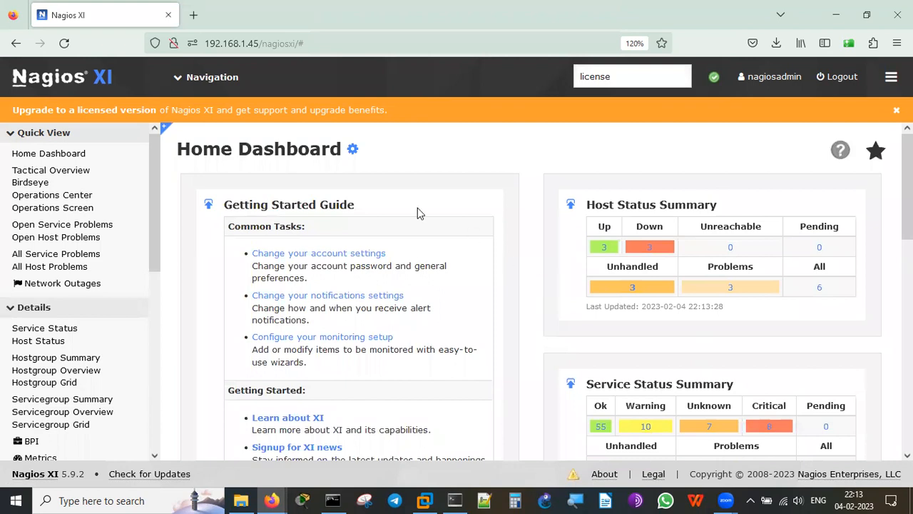
{"action": "key", "text": "BackSpace"}
{"action": "key", "text": "BackSpace"}
{"action": "key", "text": "BackSpace"}
{"action": "key", "text": "BackSpace"}
{"action": "key", "text": "BackSpace"}
{"action": "key", "text": "BackSpace"}
{"action": "key", "text": "BackSpace"}
{"action": "left_click", "coordinate": [200, 79]}
Visit Operations Center and Operations Screen, then list the 9 open service problems.
{"action": "left_click", "coordinate": [74, 200]}
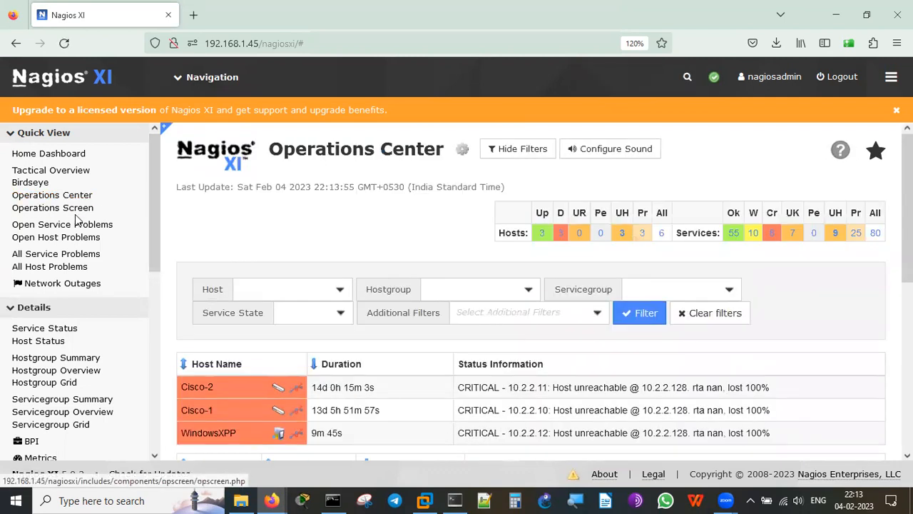
{"action": "left_click", "coordinate": [79, 213]}
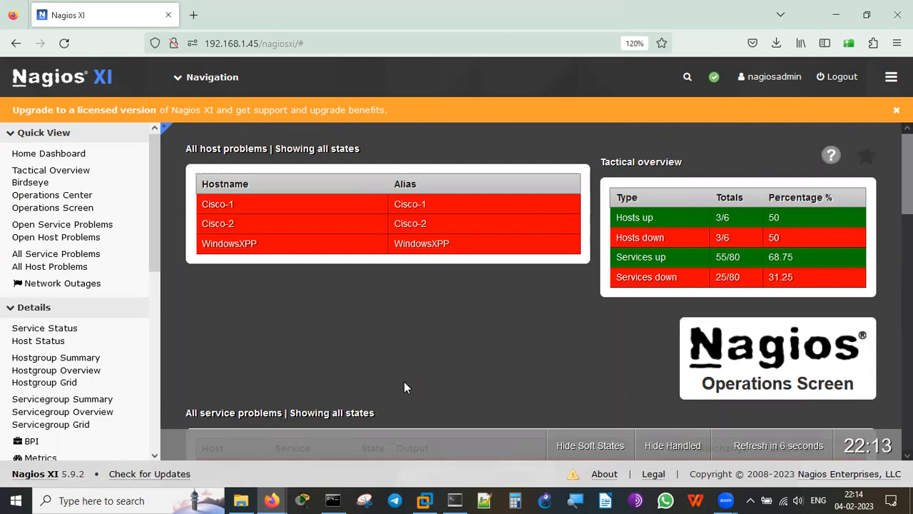
{"action": "left_click", "coordinate": [106, 225]}
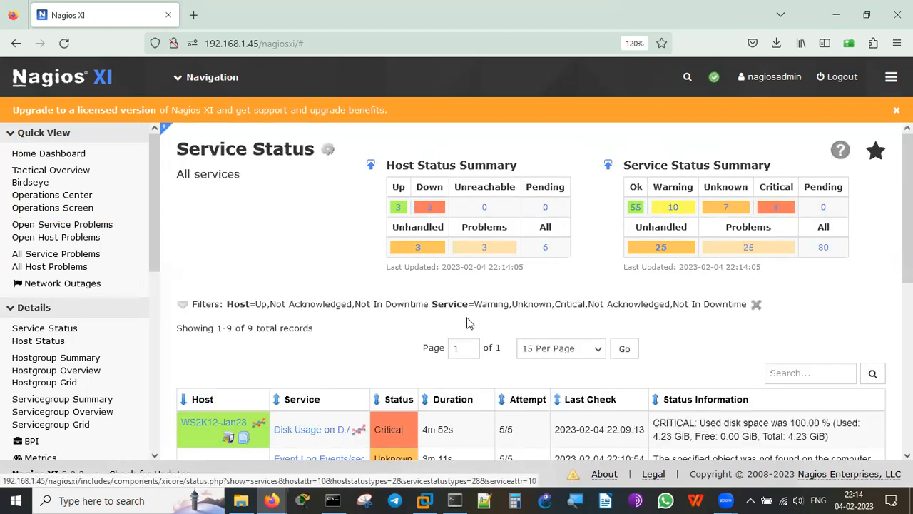
{"action": "key", "text": "Down"}
{"action": "key", "text": "Down"}
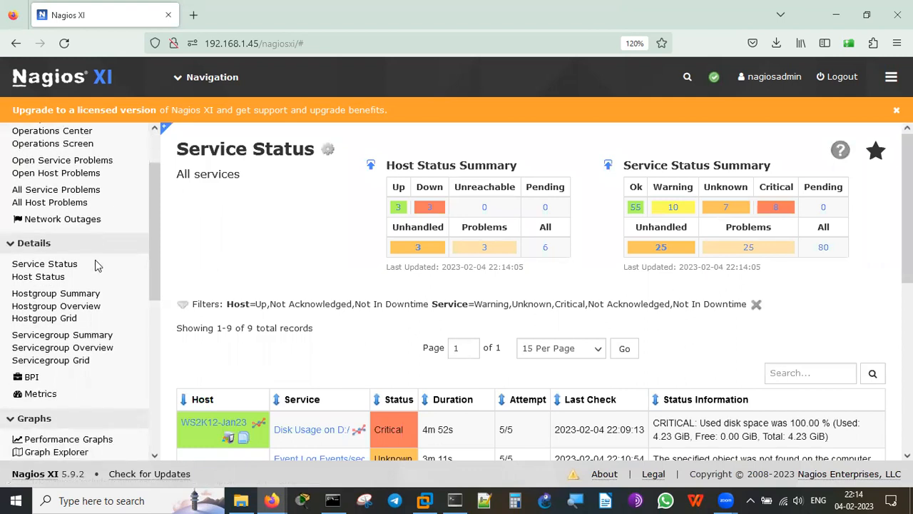
{"action": "left_click", "coordinate": [152, 324]}
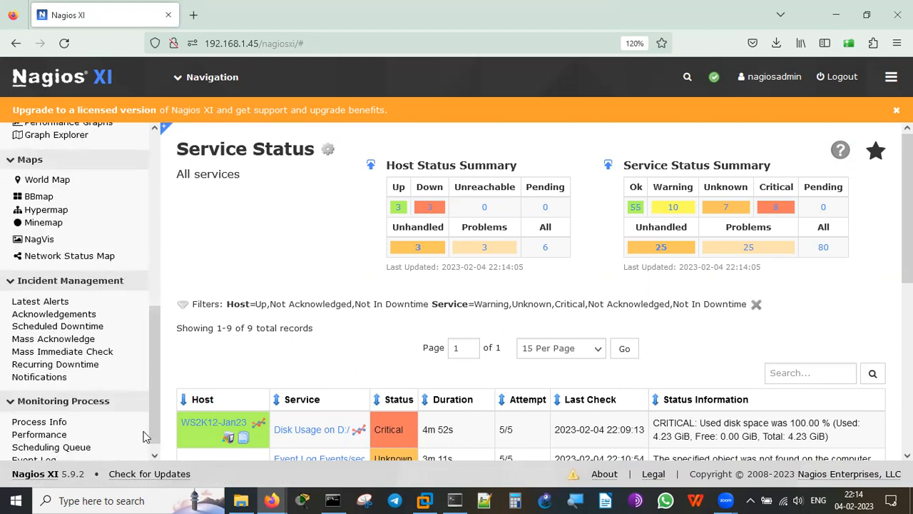
{"action": "left_click", "coordinate": [154, 454]}
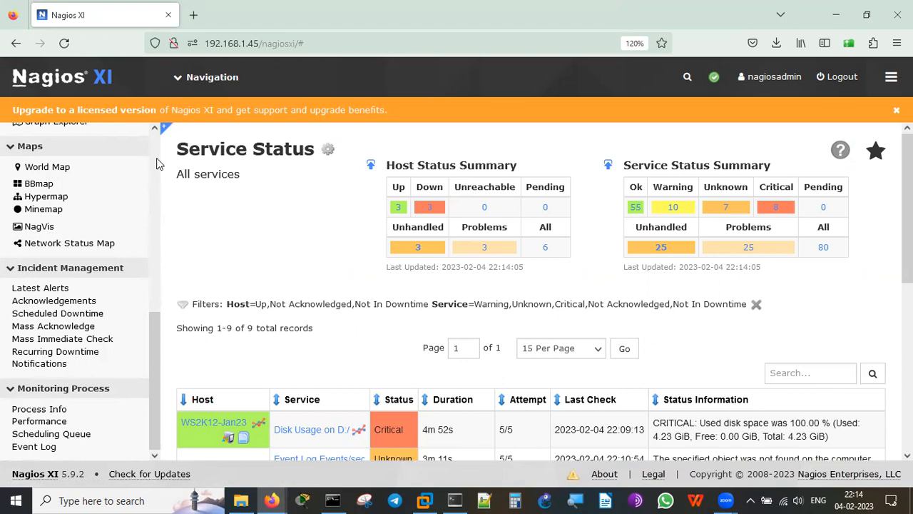
{"action": "scroll", "coordinate": [158, 164], "scroll_direction": "up", "scroll_amount": 4}
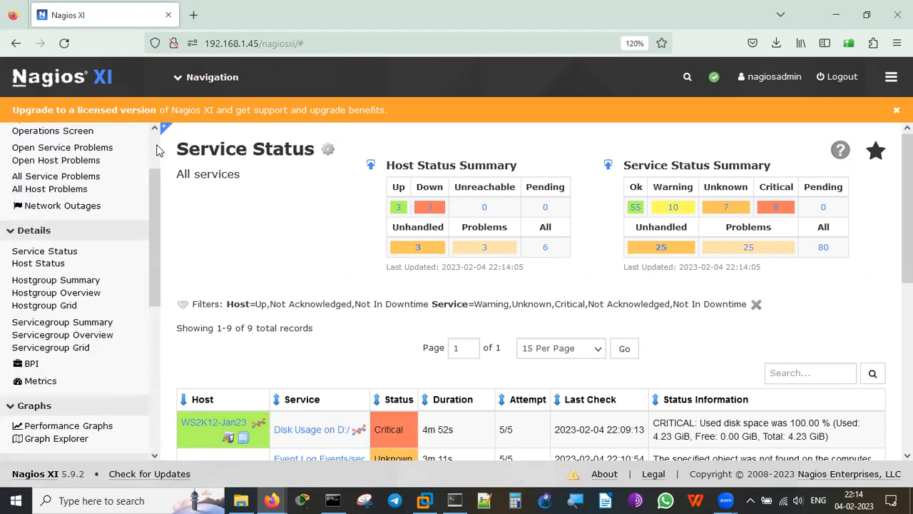
{"action": "scroll", "coordinate": [158, 153], "scroll_direction": "up", "scroll_amount": 2}
{"action": "mouse_move", "coordinate": [180, 85]}
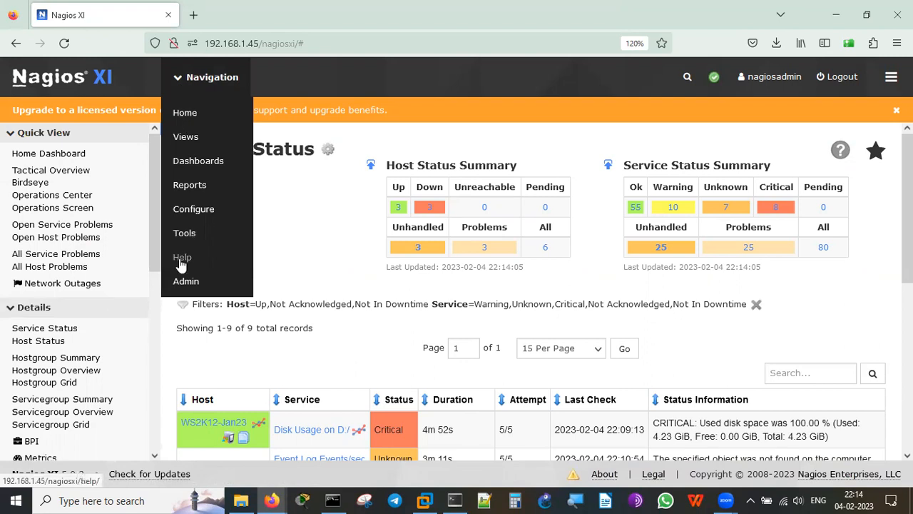
Open Admin > License Information, showing a Free license with 7 licensed hosts.
{"action": "left_click", "coordinate": [181, 284]}
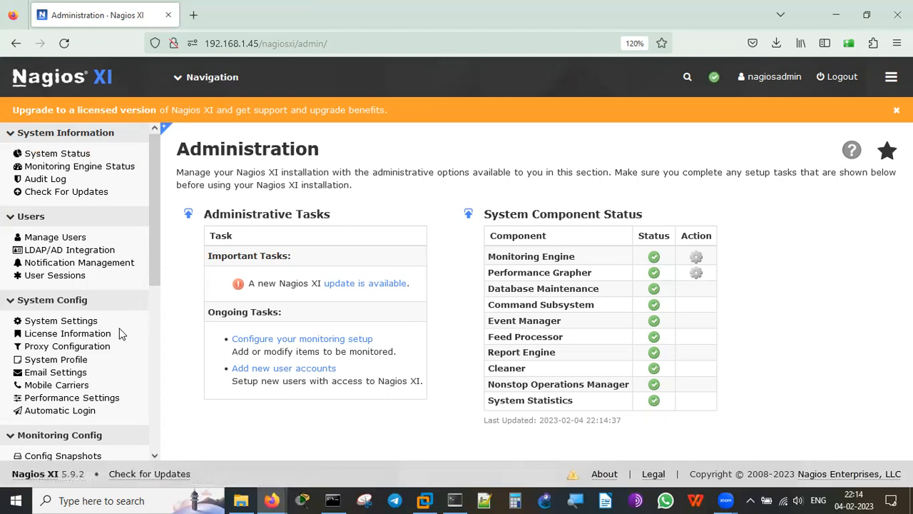
{"action": "left_click", "coordinate": [87, 337]}
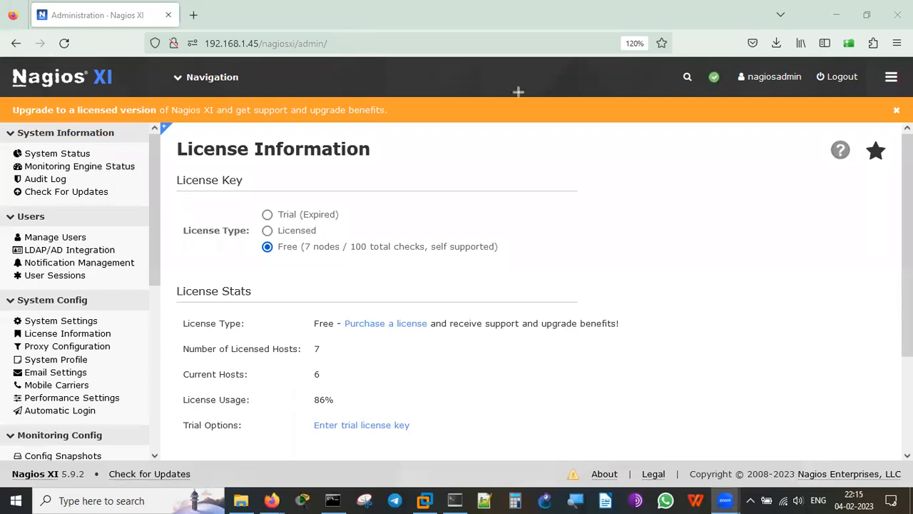
{"action": "left_click_drag", "start_coordinate": [324, 215], "coordinate": [405, 185]}
{"action": "mouse_move", "coordinate": [335, 212]}
{"action": "left_mouse_down"}
{"action": "mouse_move", "coordinate": [350, 223]}
{"action": "mouse_move", "coordinate": [389, 183]}
{"action": "left_mouse_up"}
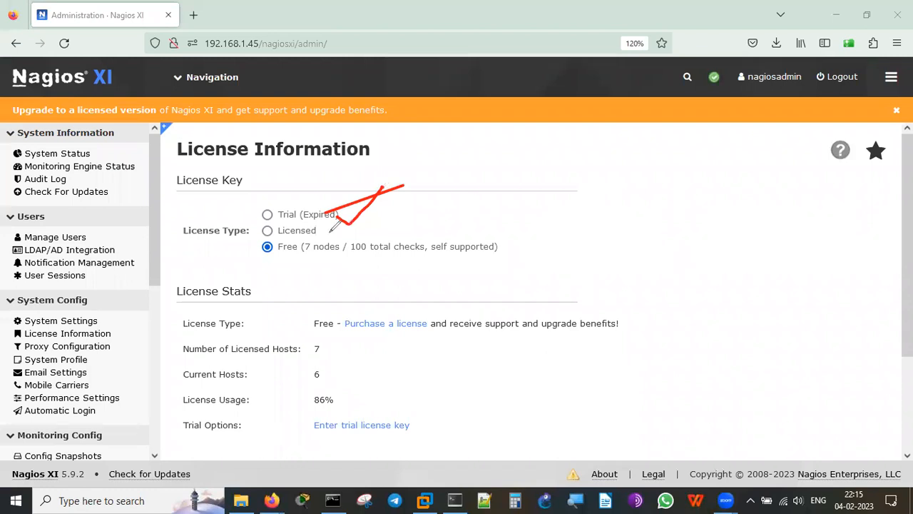
{"action": "left_click_drag", "start_coordinate": [319, 237], "coordinate": [383, 187]}
{"action": "left_click_drag", "start_coordinate": [241, 213], "coordinate": [234, 227]}
{"action": "left_click_drag", "start_coordinate": [279, 259], "coordinate": [313, 263]}
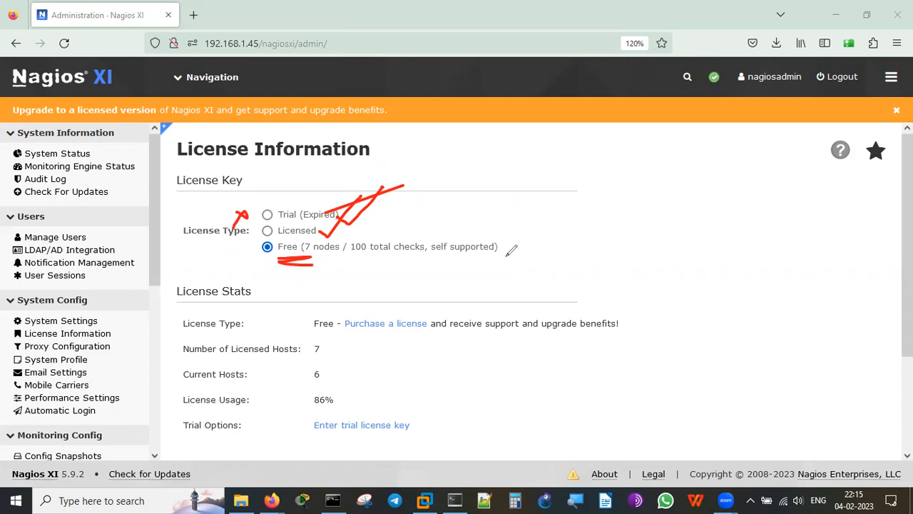
{"action": "left_click", "coordinate": [776, 64]}
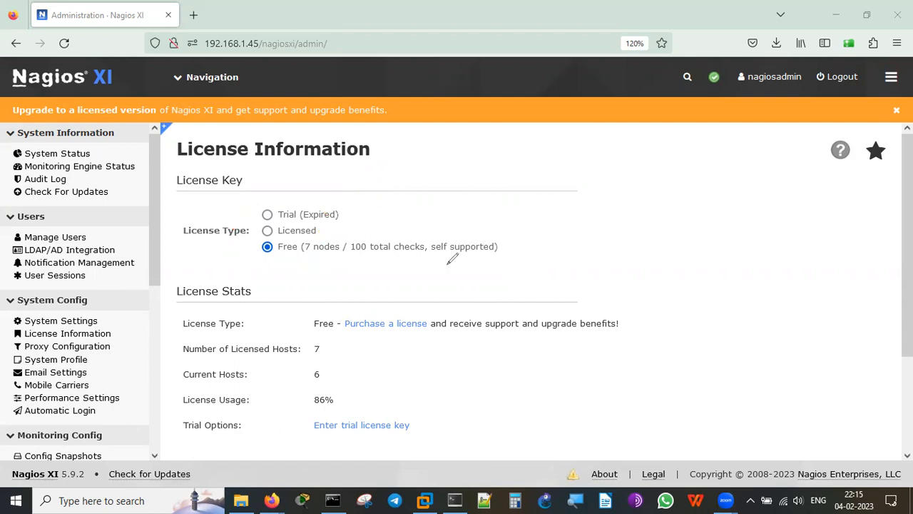
{"action": "mouse_move", "coordinate": [300, 260]}
{"action": "left_mouse_down"}
{"action": "mouse_move", "coordinate": [333, 250]}
{"action": "mouse_move", "coordinate": [301, 263]}
{"action": "mouse_move", "coordinate": [395, 254]}
{"action": "mouse_move", "coordinate": [371, 266]}
{"action": "mouse_move", "coordinate": [400, 264]}
{"action": "left_mouse_up"}
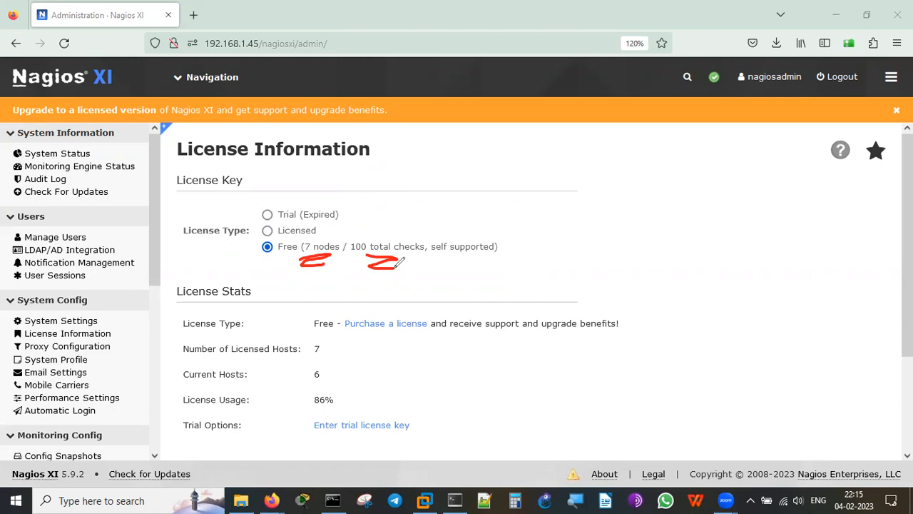
{"action": "left_click_drag", "start_coordinate": [450, 247], "coordinate": [499, 249]}
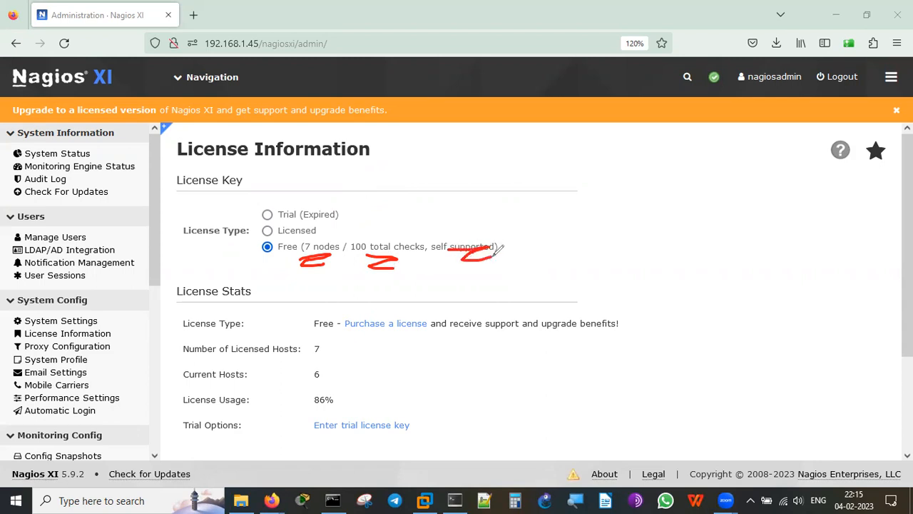
{"action": "left_click", "coordinate": [786, 59]}
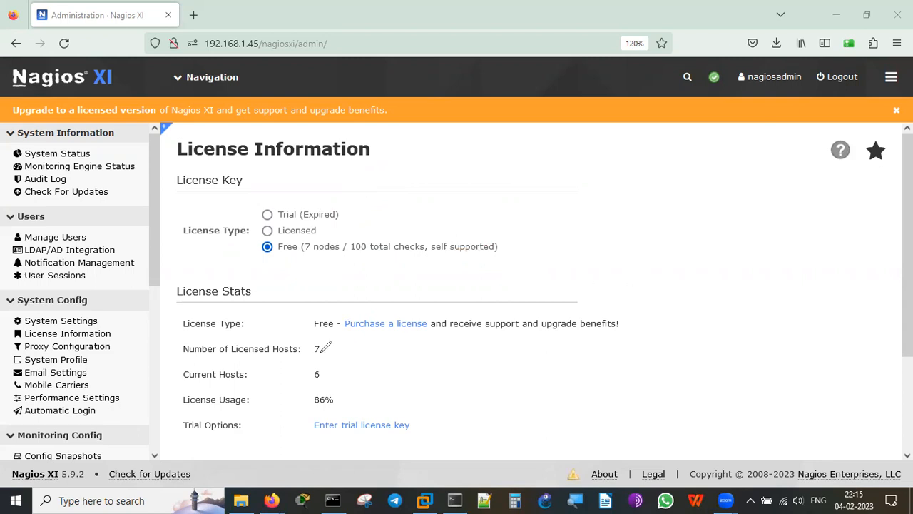
{"action": "left_click_drag", "start_coordinate": [355, 339], "coordinate": [416, 337]}
{"action": "left_click_drag", "start_coordinate": [475, 331], "coordinate": [602, 330]}
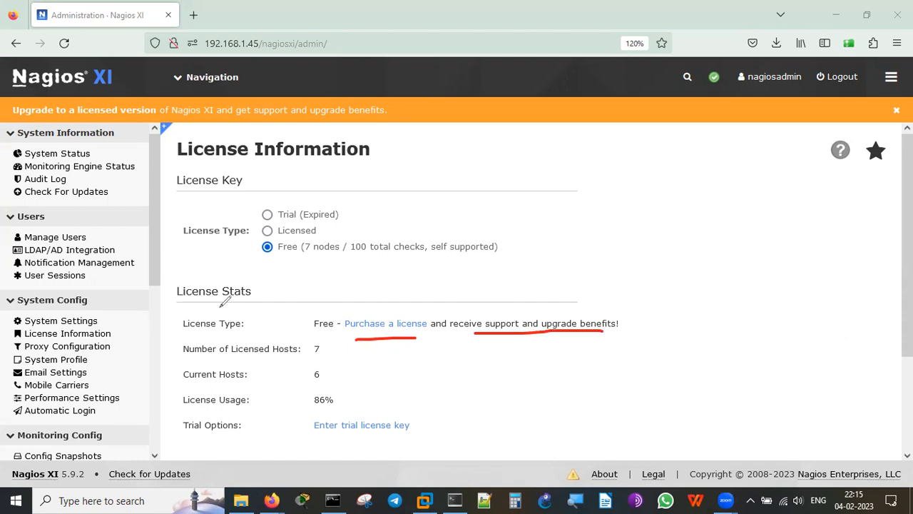
{"action": "mouse_move", "coordinate": [332, 307]}
{"action": "left_mouse_down"}
{"action": "mouse_move", "coordinate": [340, 316]}
{"action": "mouse_move", "coordinate": [318, 306]}
{"action": "left_mouse_up"}
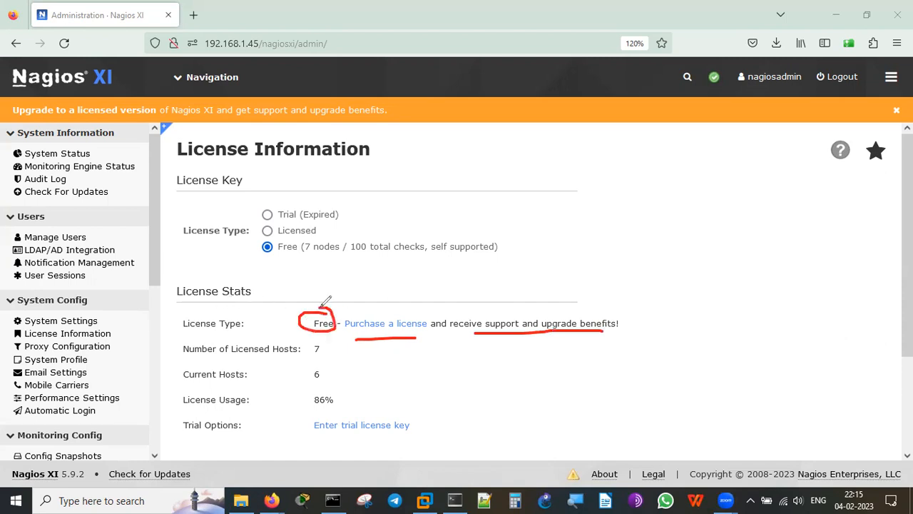
{"action": "mouse_move", "coordinate": [329, 340]}
{"action": "left_mouse_down"}
{"action": "mouse_move", "coordinate": [313, 363]}
{"action": "mouse_move", "coordinate": [330, 341]}
{"action": "mouse_move", "coordinate": [320, 393]}
{"action": "mouse_move", "coordinate": [330, 363]}
{"action": "mouse_move", "coordinate": [307, 393]}
{"action": "mouse_move", "coordinate": [344, 401]}
{"action": "mouse_move", "coordinate": [339, 389]}
{"action": "left_mouse_up"}
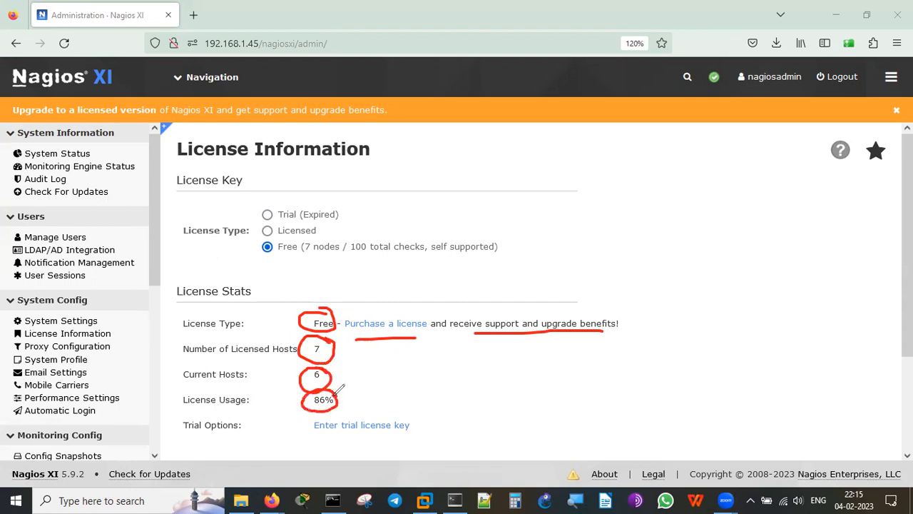
{"action": "mouse_move", "coordinate": [435, 412]}
{"action": "left_mouse_down"}
{"action": "mouse_move", "coordinate": [285, 403]}
{"action": "mouse_move", "coordinate": [419, 379]}
{"action": "left_mouse_up"}
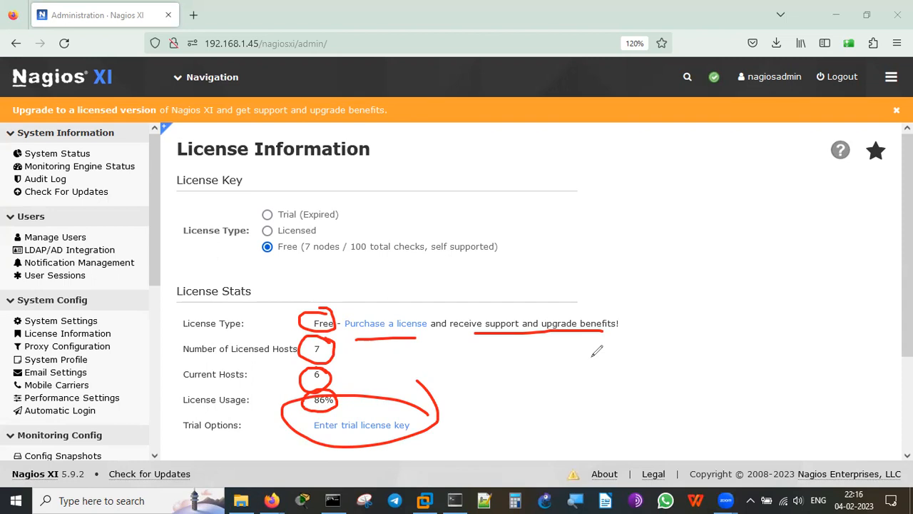
{"action": "mouse_move", "coordinate": [342, 208]}
{"action": "left_mouse_down"}
{"action": "mouse_move", "coordinate": [368, 208]}
{"action": "mouse_move", "coordinate": [400, 169]}
{"action": "left_mouse_up"}
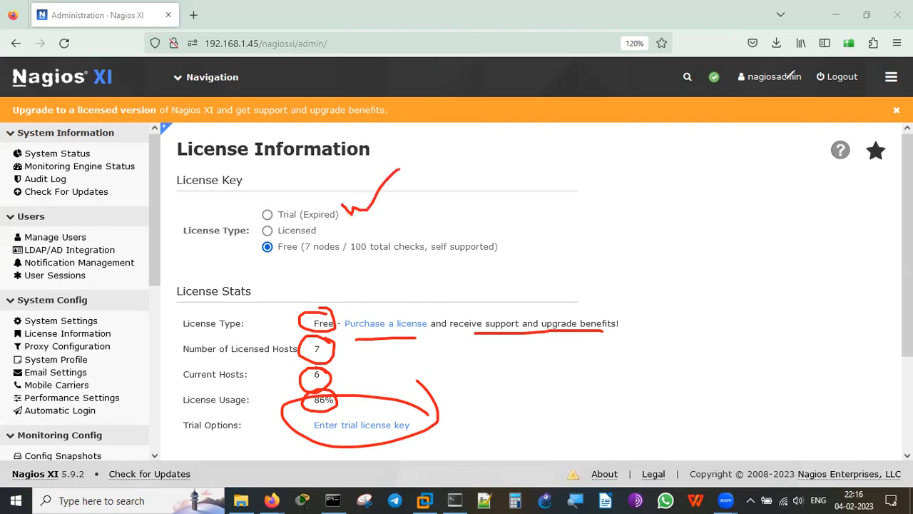
{"action": "left_click", "coordinate": [786, 78]}
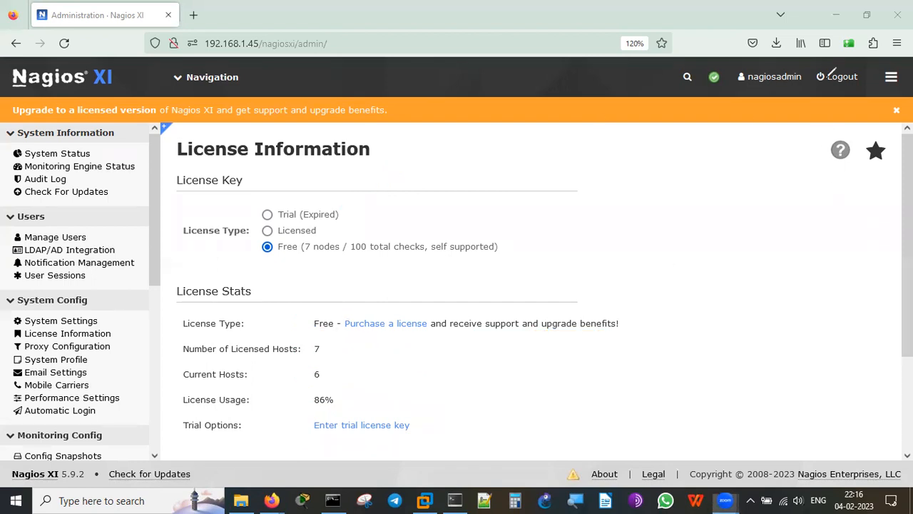
{"action": "scroll", "coordinate": [907, 285], "scroll_direction": "down", "scroll_amount": 1}
{"action": "scroll", "coordinate": [907, 285], "scroll_direction": "down", "scroll_amount": 1}
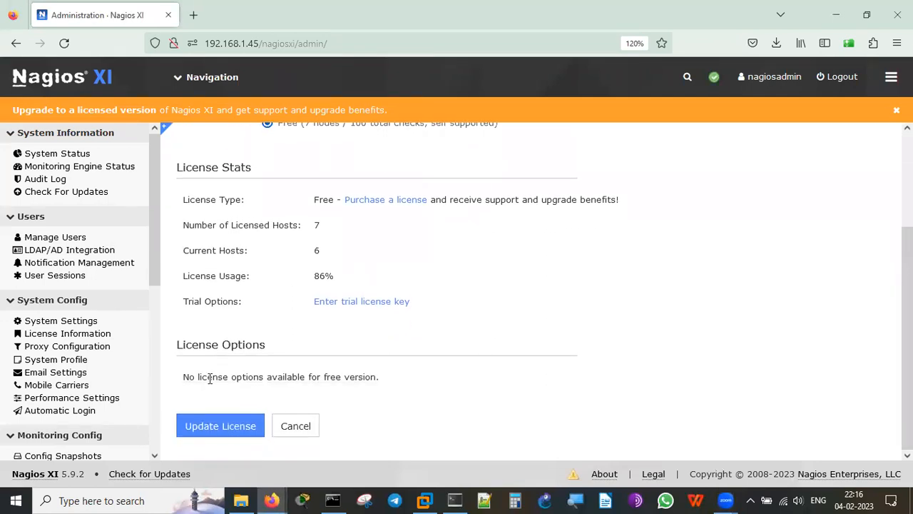
{"action": "left_click_drag", "start_coordinate": [206, 377], "coordinate": [403, 384]}
{"action": "left_click", "coordinate": [403, 384]}
Check the Check for Updates page, then open Manage Users showing the single Admin account.
{"action": "left_click", "coordinate": [90, 195]}
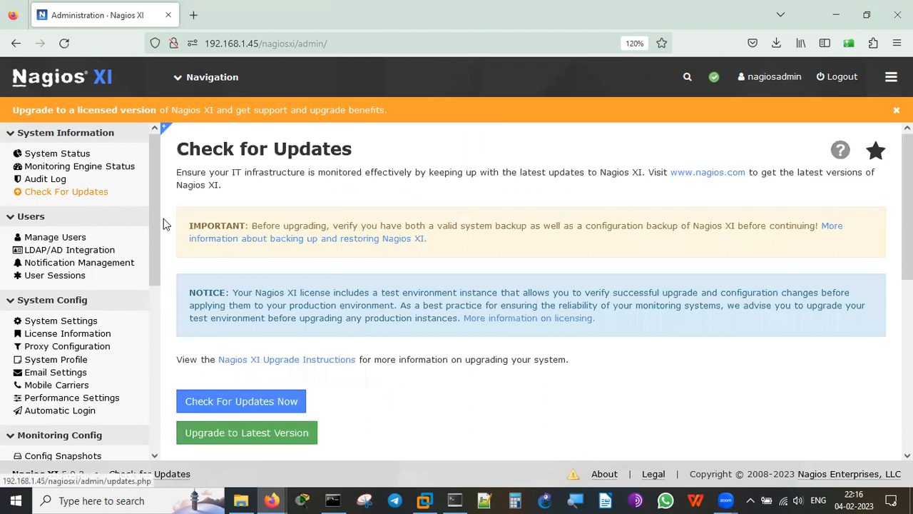
{"action": "scroll", "coordinate": [678, 384], "scroll_direction": "down", "scroll_amount": 1}
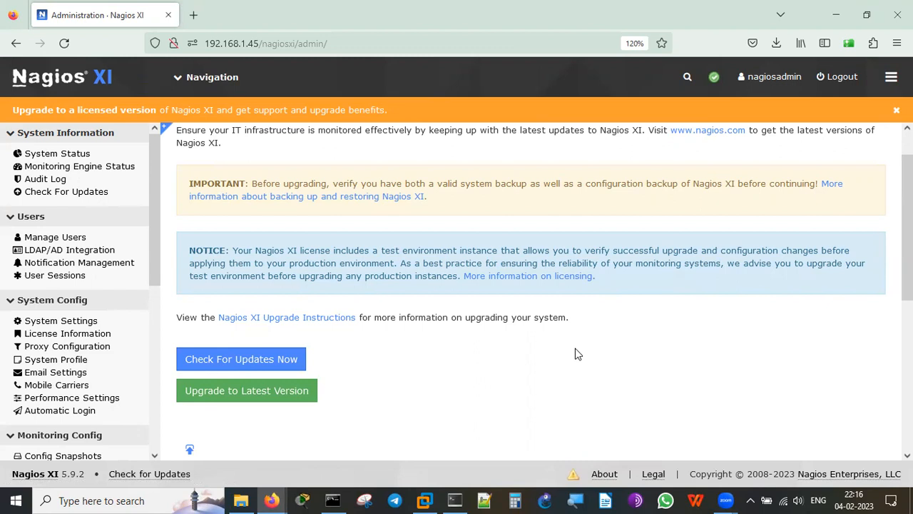
{"action": "left_click", "coordinate": [69, 240]}
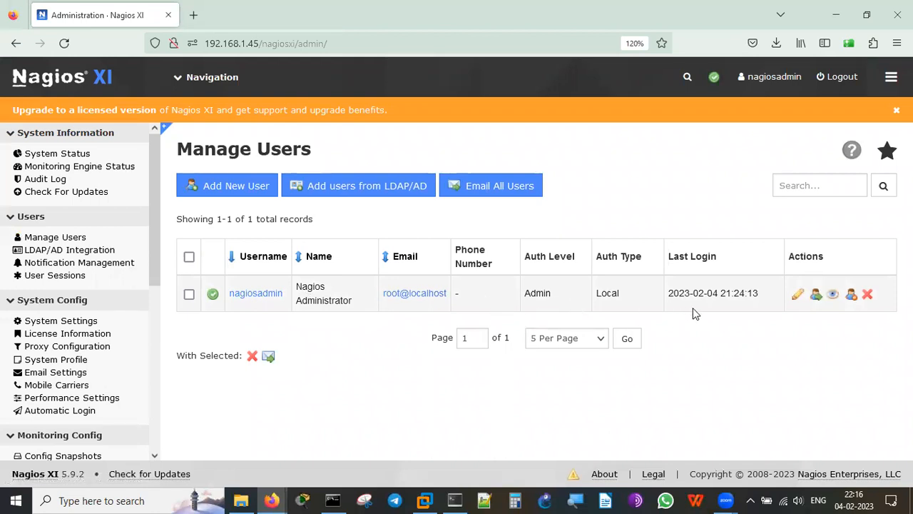
View the LDAP/AD Integration, Notification Management and User Sessions admin pages.
{"action": "left_click", "coordinate": [81, 253]}
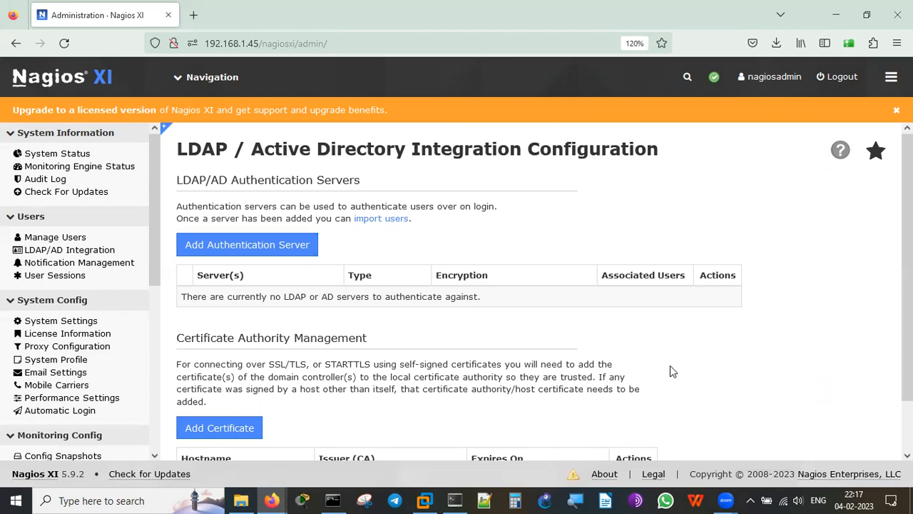
{"action": "scroll", "coordinate": [816, 347], "scroll_direction": "down", "scroll_amount": 2}
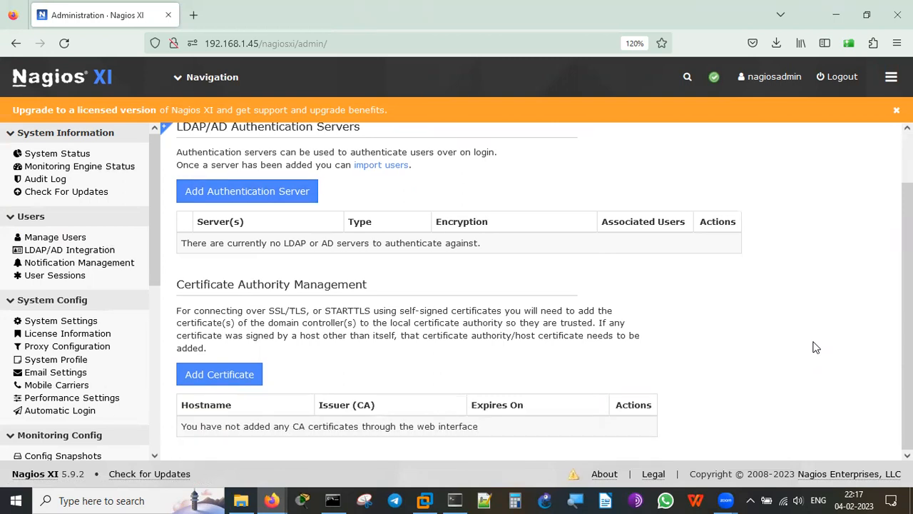
{"action": "left_click", "coordinate": [118, 264]}
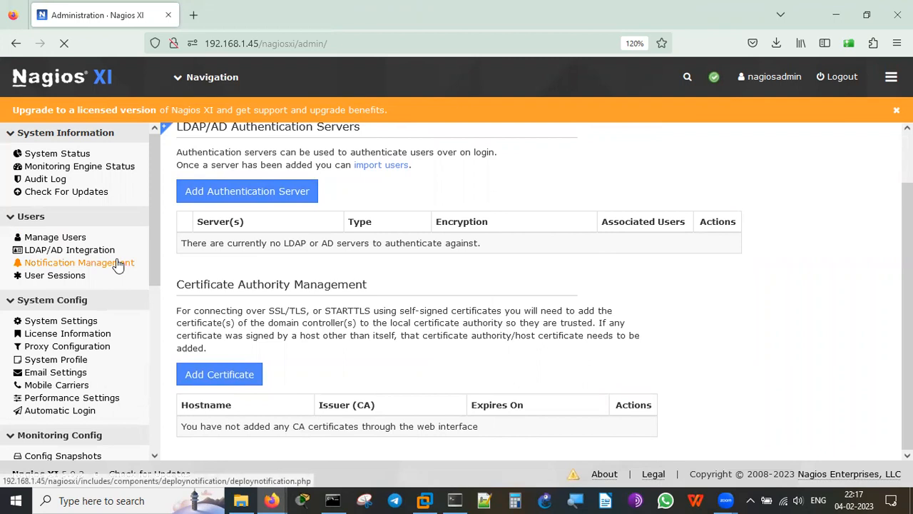
{"action": "left_click", "coordinate": [78, 279]}
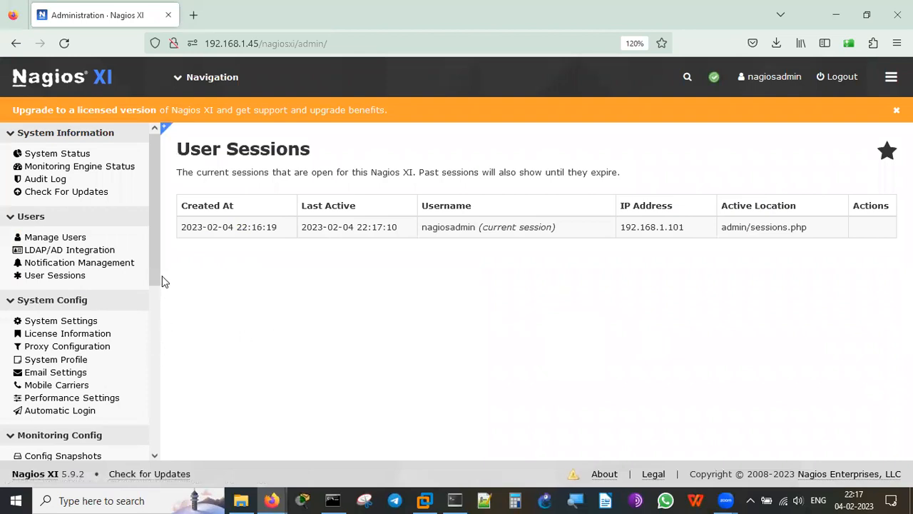
{"action": "left_click_drag", "start_coordinate": [157, 290], "coordinate": [151, 348]}
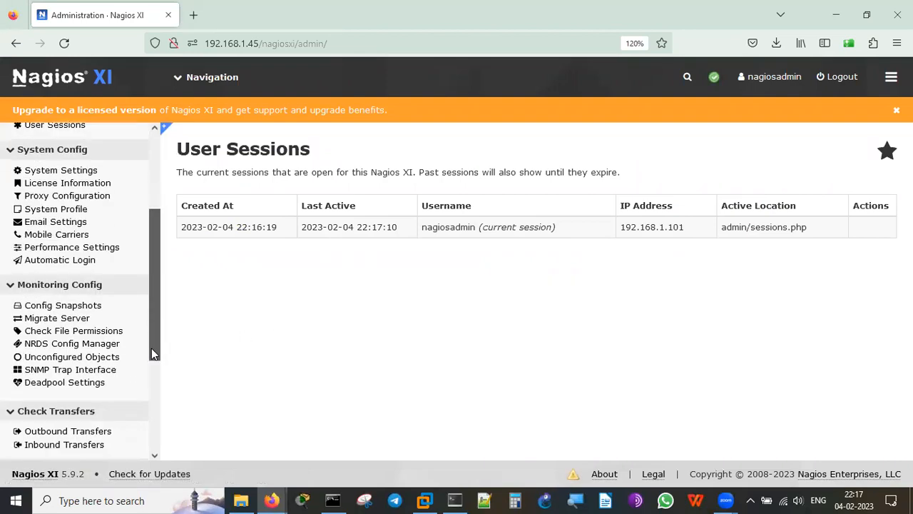
View the Email Settings page, then the Performance Settings page.
{"action": "left_click", "coordinate": [70, 222]}
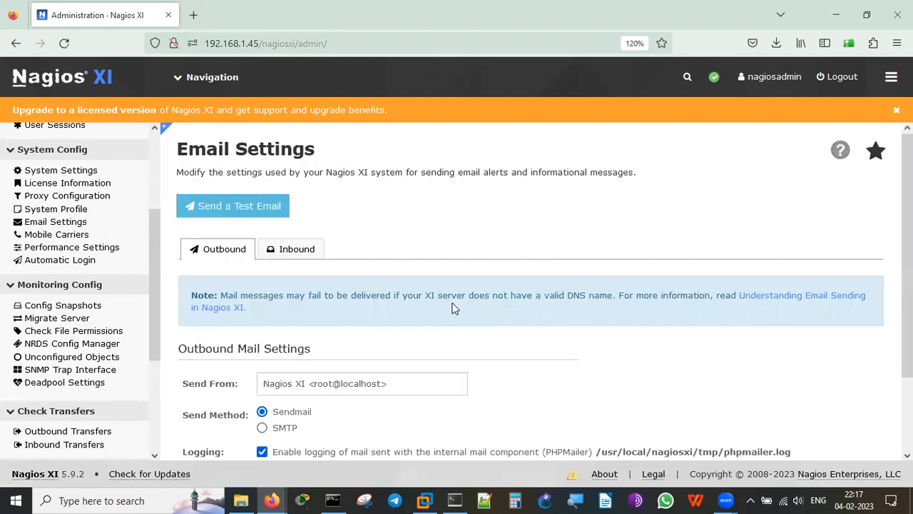
{"action": "scroll", "coordinate": [682, 360], "scroll_direction": "down", "scroll_amount": 2}
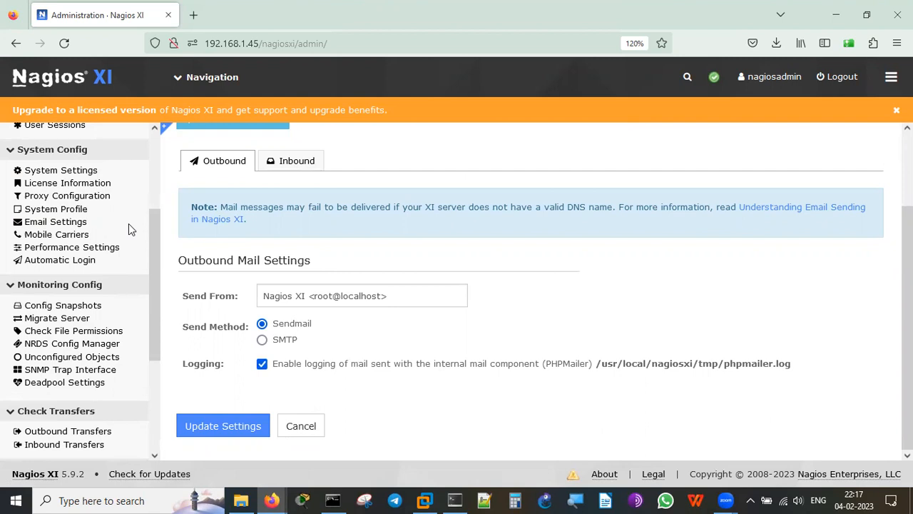
{"action": "left_click", "coordinate": [109, 249]}
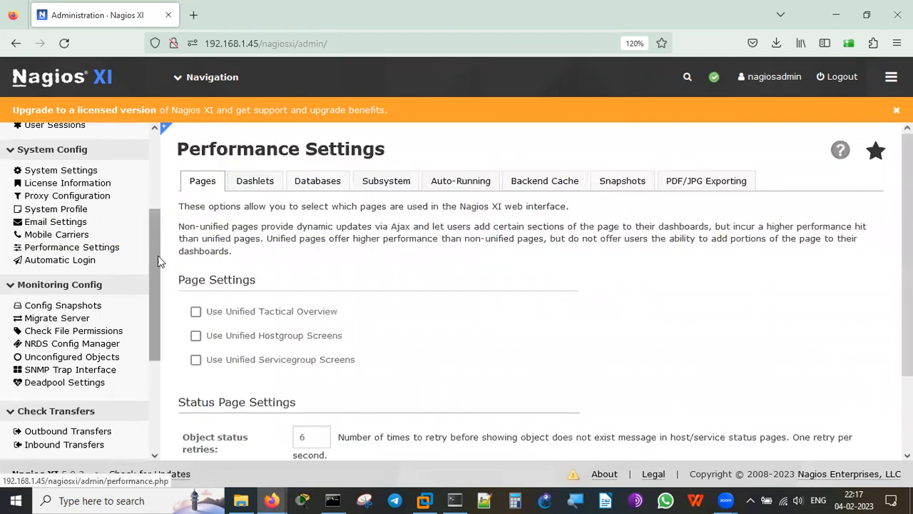
Review the Dashlets, Databases and Subsystem performance tabs, then the Automatic Login settings.
{"action": "left_click", "coordinate": [258, 184]}
{"action": "left_click", "coordinate": [319, 179]}
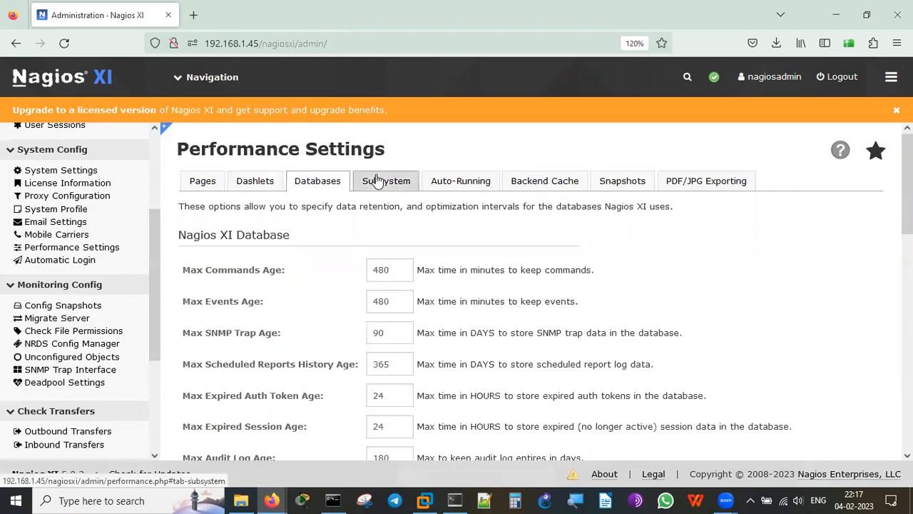
{"action": "left_click", "coordinate": [378, 182]}
{"action": "left_click", "coordinate": [82, 262]}
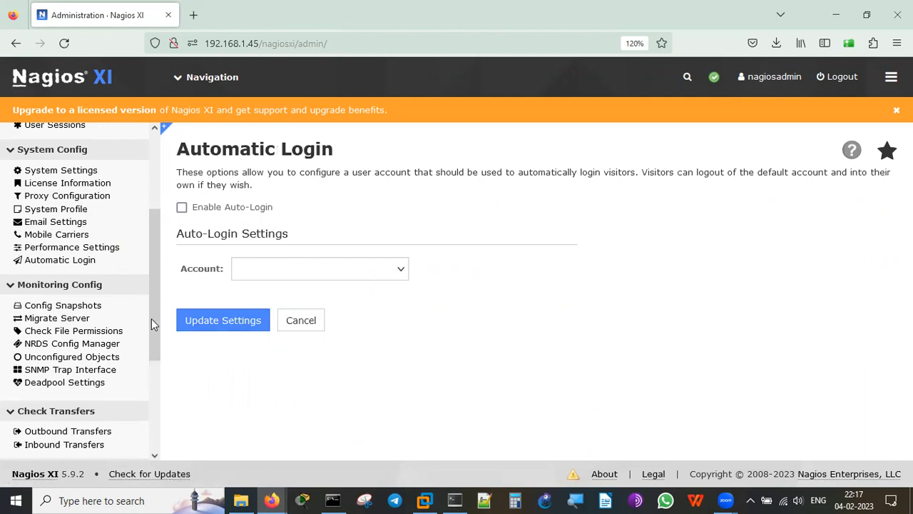
{"action": "scroll", "coordinate": [158, 397], "scroll_direction": "down", "scroll_amount": 3}
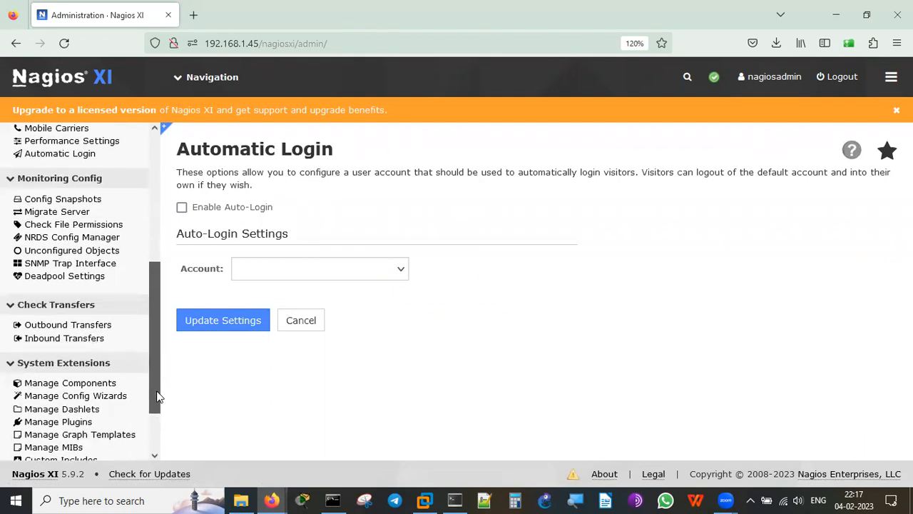
{"action": "left_click_drag", "start_coordinate": [157, 414], "coordinate": [157, 429]}
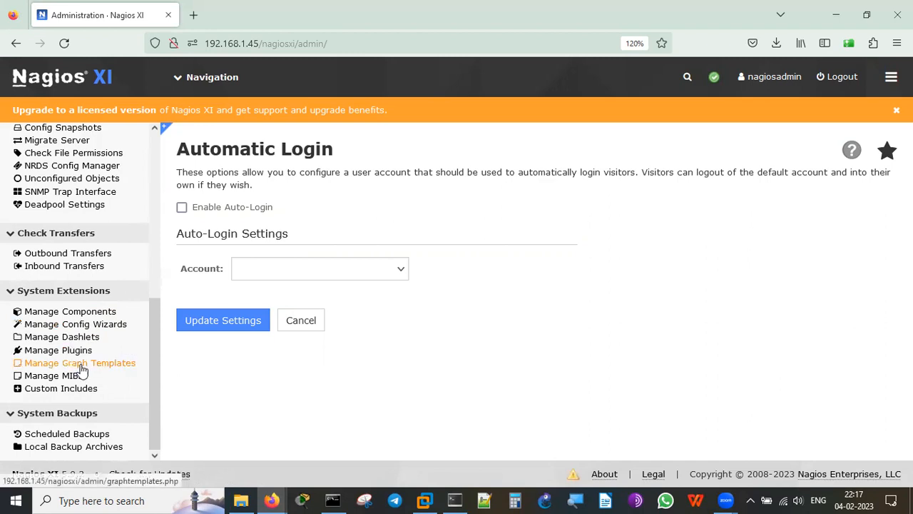
Check Scheduled Backups' SSH and Local tabs, then the empty Local Backup Archives list.
{"action": "left_click", "coordinate": [91, 433]}
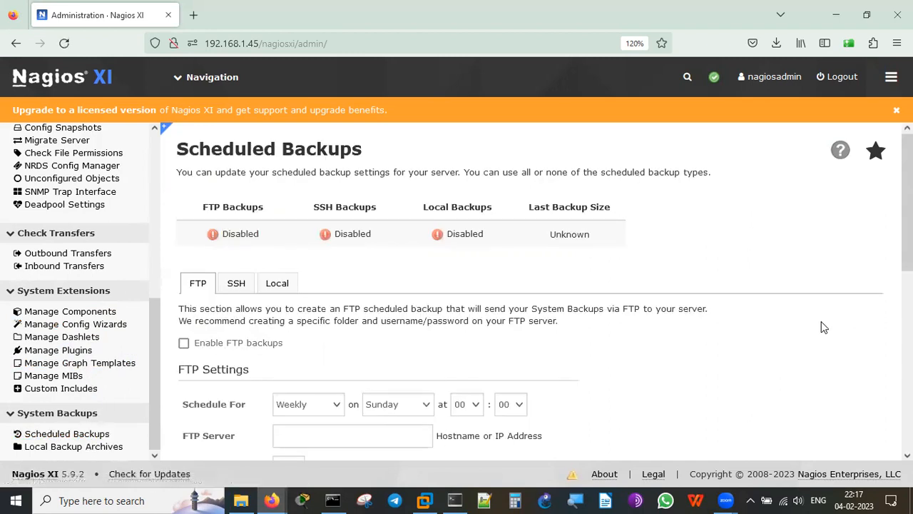
{"action": "scroll", "coordinate": [821, 327], "scroll_direction": "down", "scroll_amount": 5}
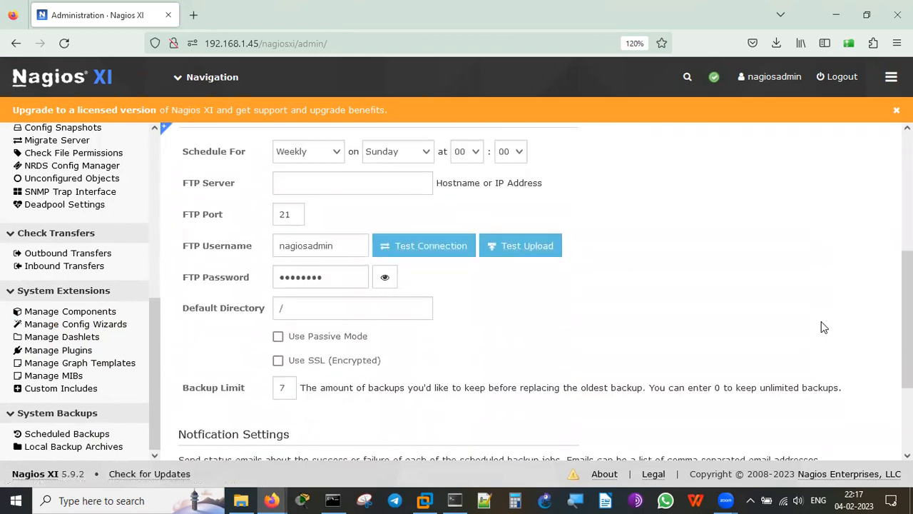
{"action": "scroll", "coordinate": [821, 326], "scroll_direction": "down", "scroll_amount": 3}
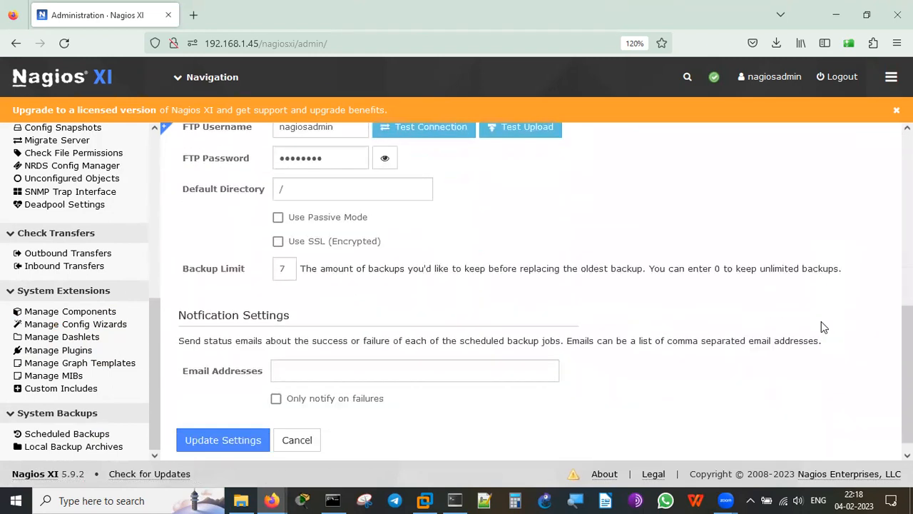
{"action": "scroll", "coordinate": [820, 326], "scroll_direction": "up", "scroll_amount": 1}
{"action": "scroll", "coordinate": [821, 326], "scroll_direction": "up", "scroll_amount": 5}
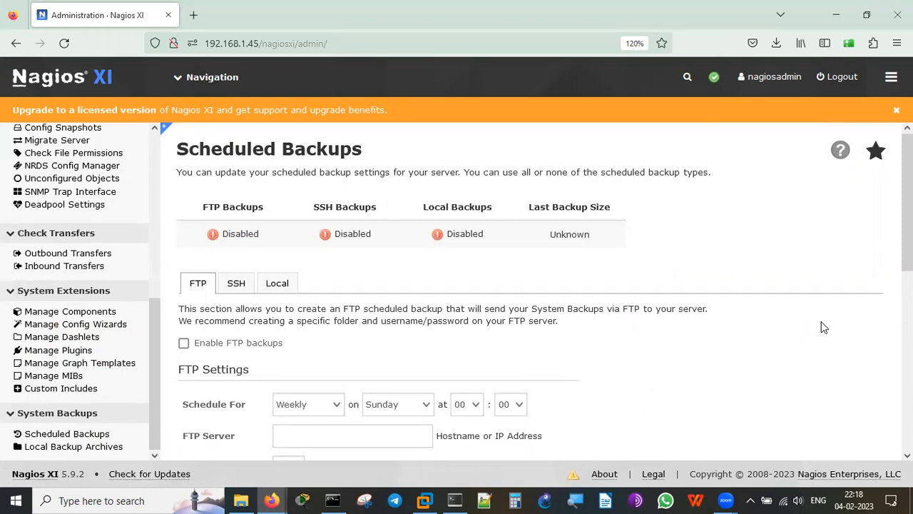
{"action": "scroll", "coordinate": [821, 327], "scroll_direction": "down", "scroll_amount": 1}
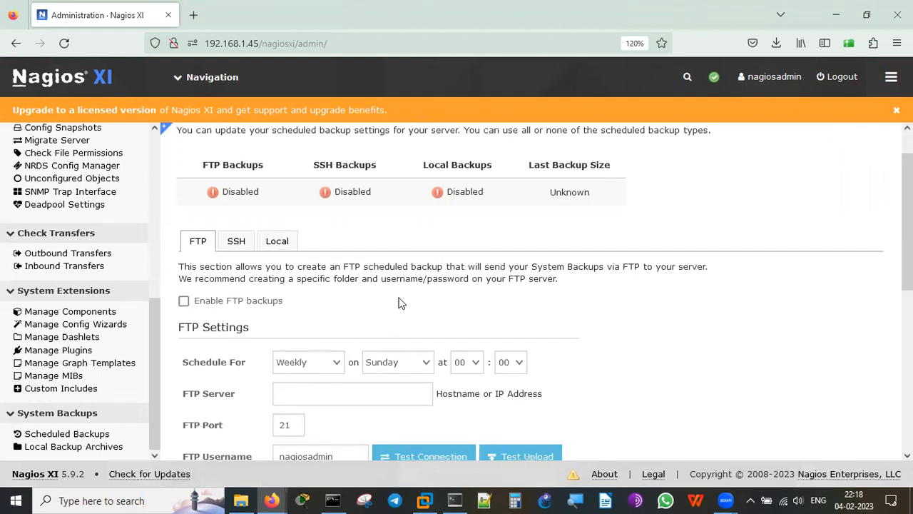
{"action": "left_click", "coordinate": [241, 244]}
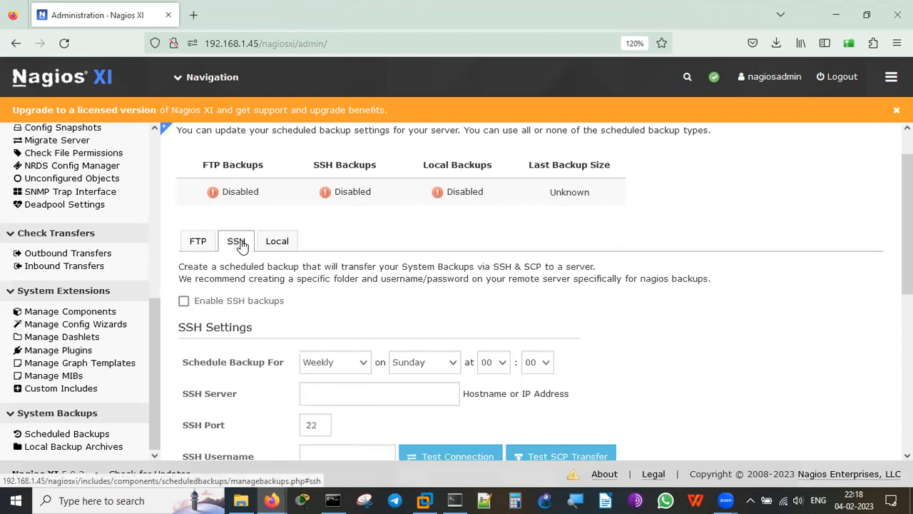
{"action": "left_click", "coordinate": [285, 246]}
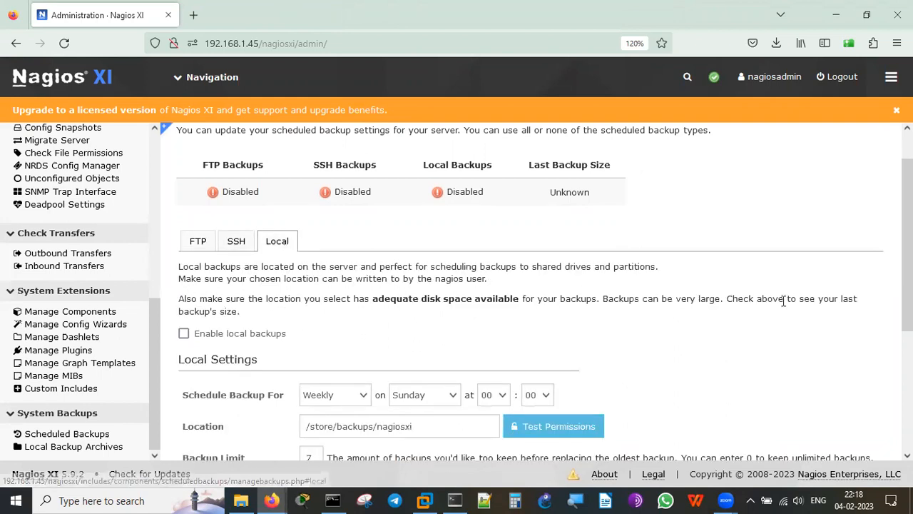
{"action": "scroll", "coordinate": [809, 313], "scroll_direction": "up", "scroll_amount": 1}
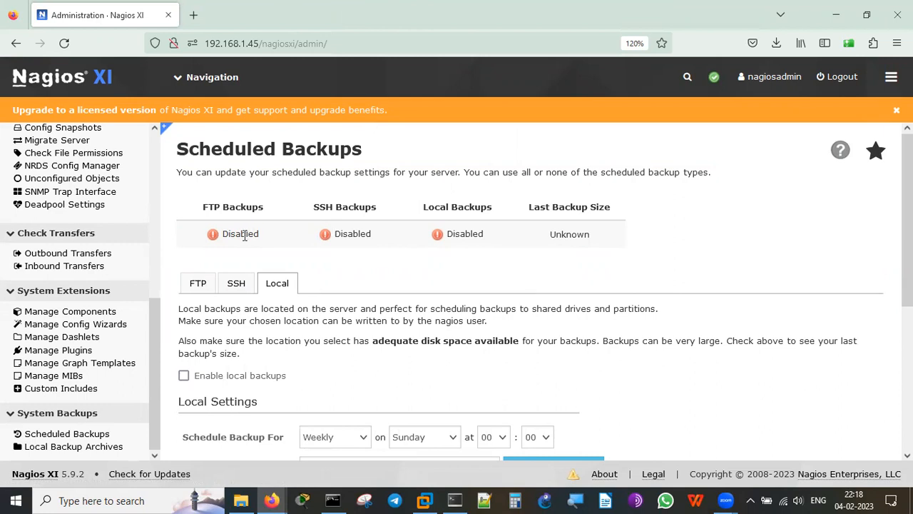
{"action": "scroll", "coordinate": [777, 365], "scroll_direction": "down", "scroll_amount": 1}
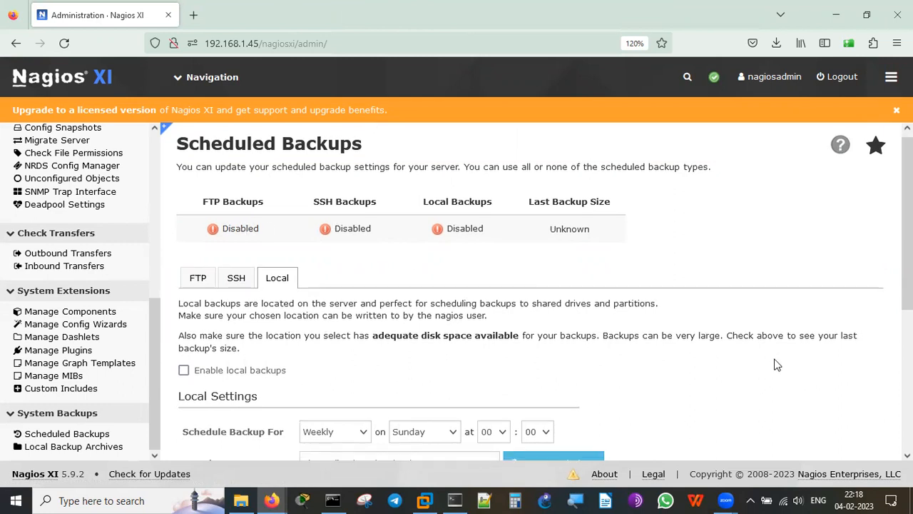
{"action": "left_click", "coordinate": [109, 445]}
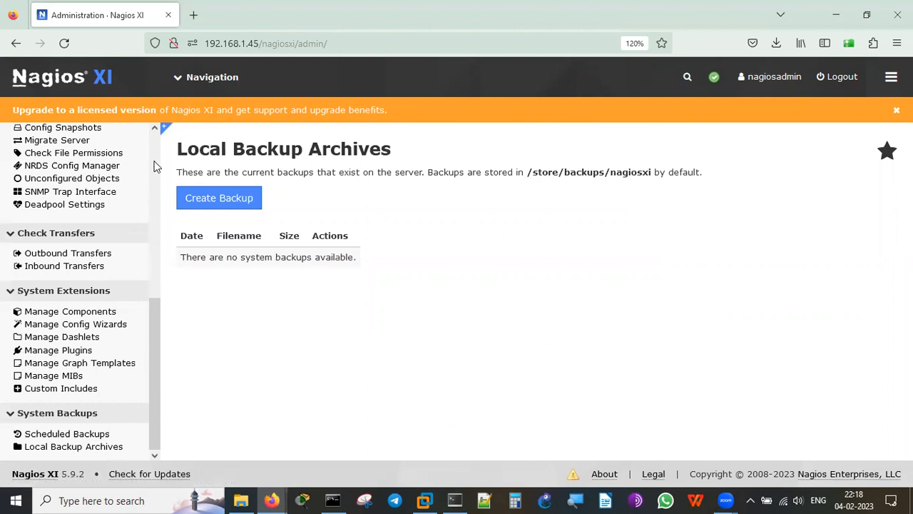
Open System Status, showing all ten components OK and server load 1.07, 1.34, 1.44.
{"action": "scroll", "coordinate": [157, 164], "scroll_direction": "up", "scroll_amount": 8}
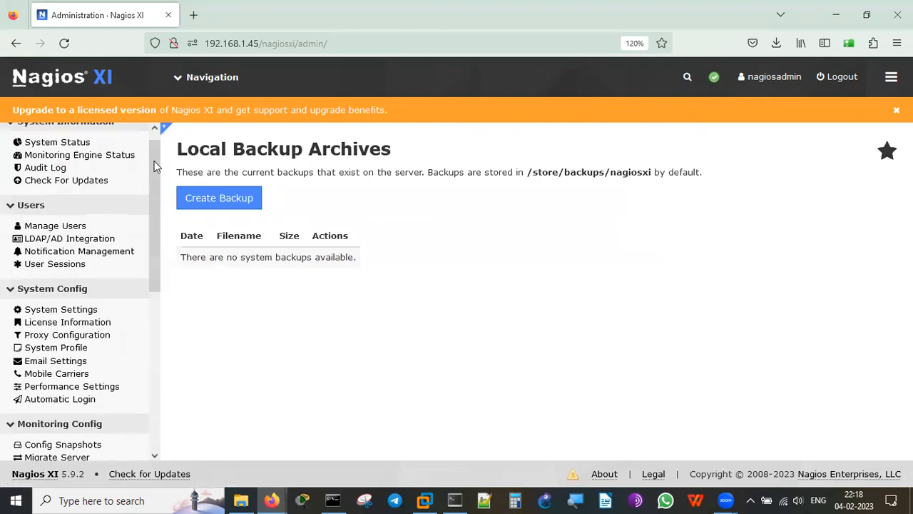
{"action": "left_click", "coordinate": [71, 144]}
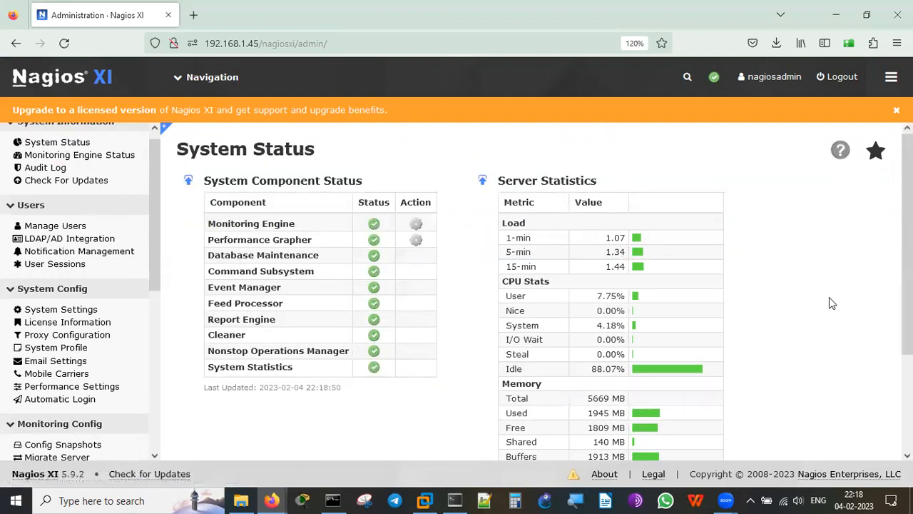
{"action": "scroll", "coordinate": [829, 297], "scroll_direction": "down", "scroll_amount": 2}
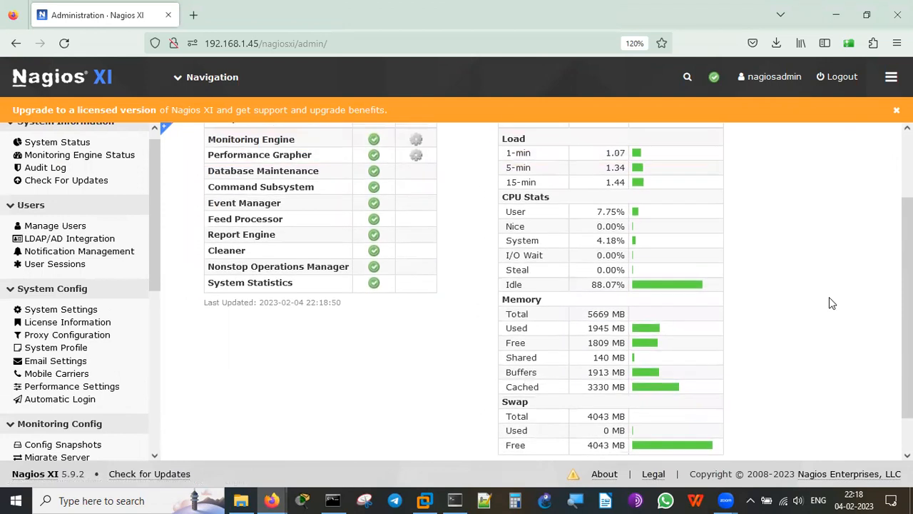
{"action": "scroll", "coordinate": [829, 303], "scroll_direction": "up", "scroll_amount": 2}
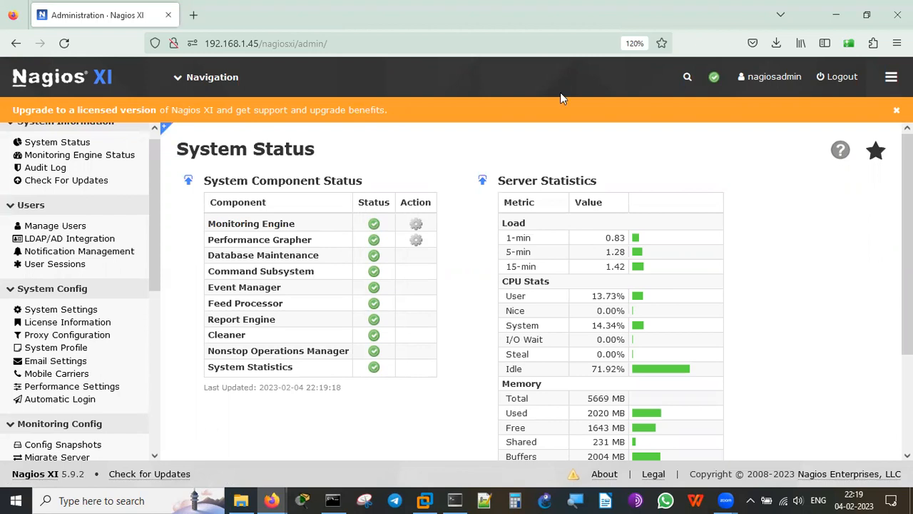
Go to Configure > Configuration Wizards and scroll through the wizards from Active Directory to Postgres Query.
{"action": "left_click", "coordinate": [200, 77]}
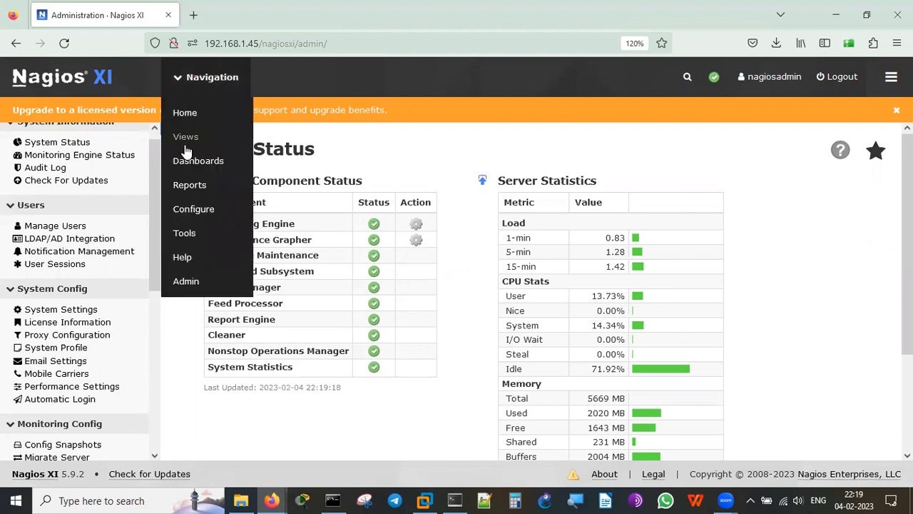
{"action": "left_click", "coordinate": [214, 214]}
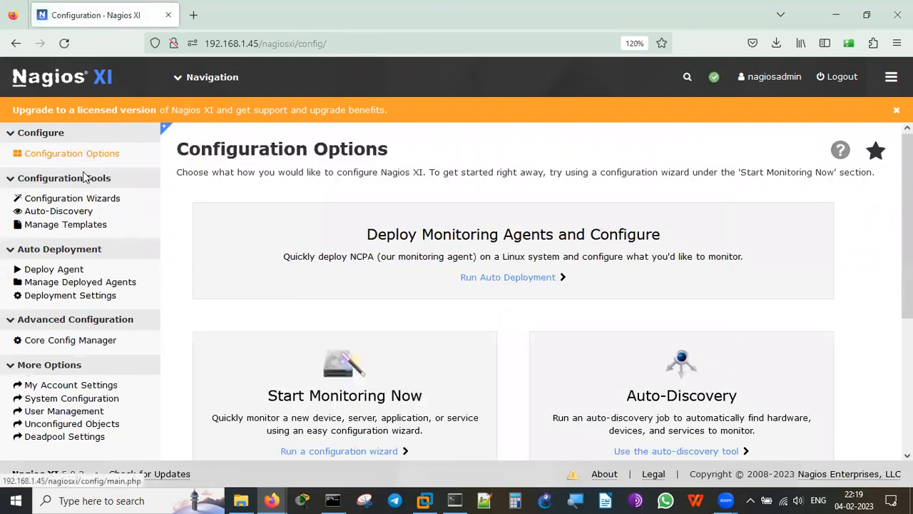
{"action": "left_click", "coordinate": [82, 202]}
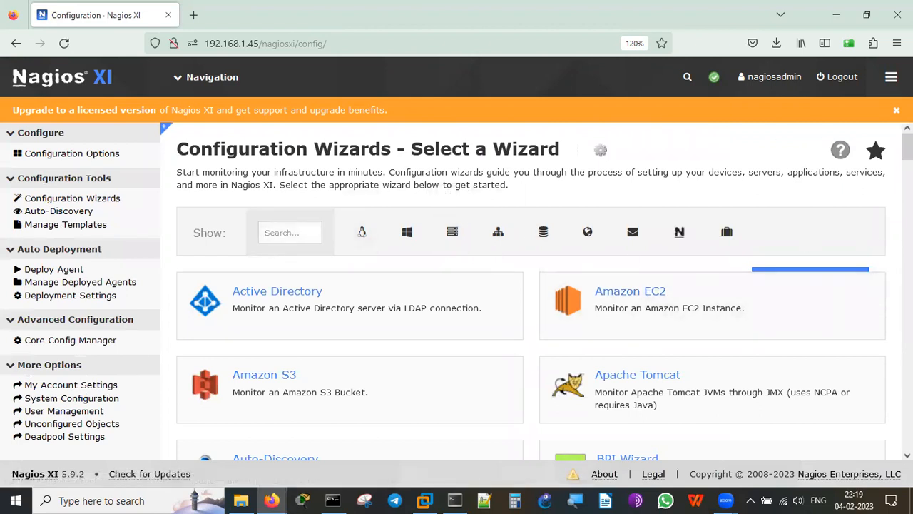
{"action": "scroll", "coordinate": [530, 299], "scroll_direction": "down", "scroll_amount": 5}
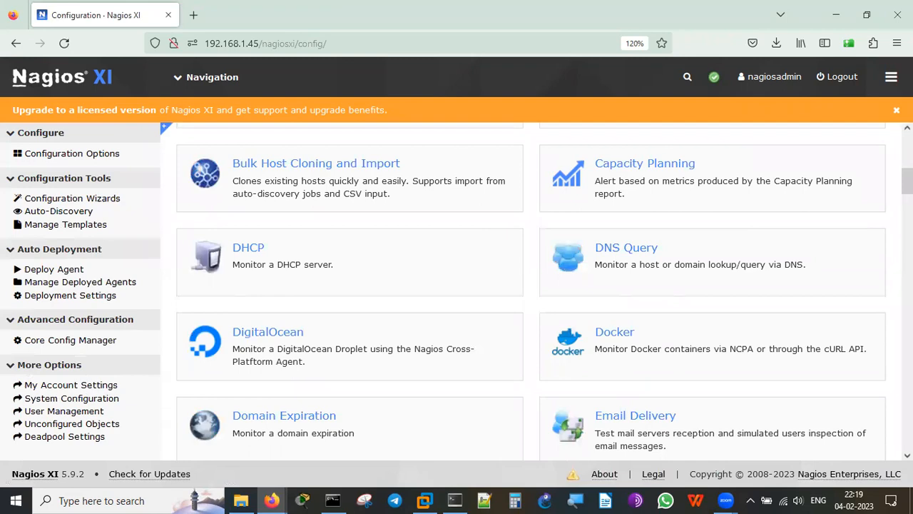
{"action": "scroll", "coordinate": [531, 291], "scroll_direction": "down", "scroll_amount": 10}
{"action": "scroll", "coordinate": [531, 291], "scroll_direction": "down", "scroll_amount": 10}
{"action": "scroll", "coordinate": [531, 291], "scroll_direction": "down", "scroll_amount": 10}
{"action": "scroll", "coordinate": [531, 291], "scroll_direction": "up", "scroll_amount": 8}
{"action": "scroll", "coordinate": [531, 291], "scroll_direction": "up", "scroll_amount": 15}
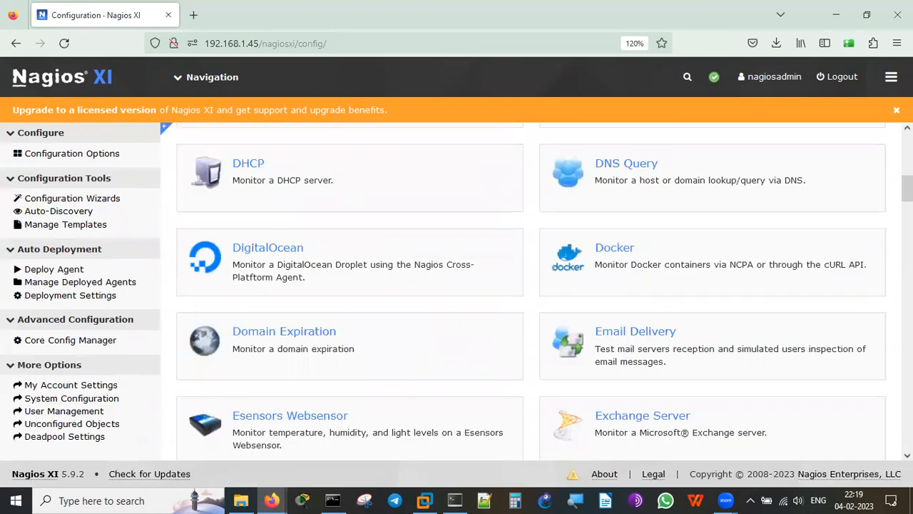
{"action": "scroll", "coordinate": [530, 291], "scroll_direction": "up", "scroll_amount": 8}
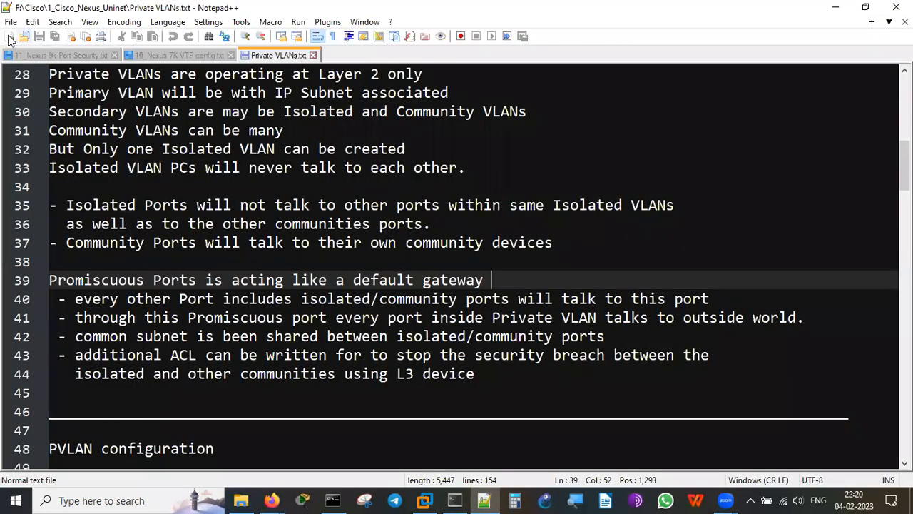
Start a new Notepad++ document and type the presenter's full name at the top.
{"action": "left_click", "coordinate": [9, 36]}
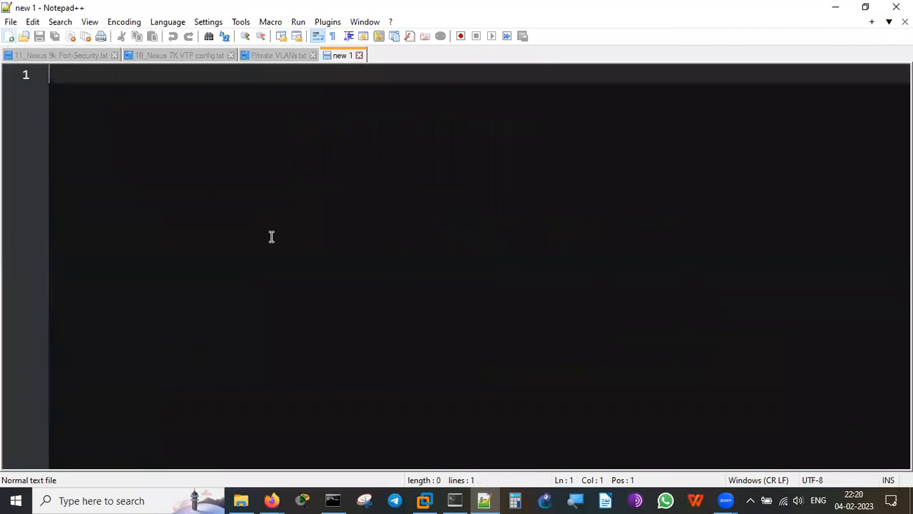
{"action": "key", "text": "Return"}
{"action": "key", "text": "Return"}
{"action": "type", "text": "ranatha"}
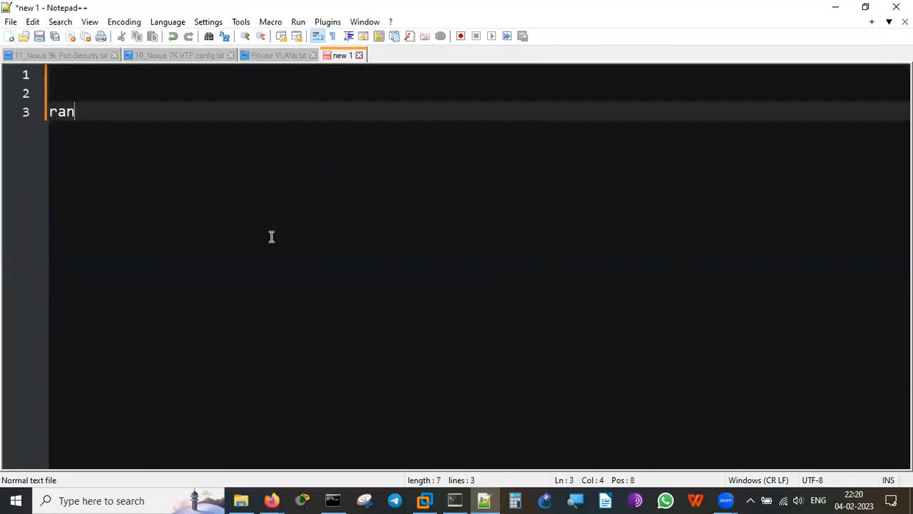
{"action": "key", "text": "BackSpace"}
{"action": "key", "text": "BackSpace"}
{"action": "key", "text": "BackSpace"}
{"action": "key", "text": "BackSpace"}
{"action": "key", "text": "BackSpace"}
{"action": "key", "text": "BackSpace"}
{"action": "key", "text": "BackSpace"}
{"action": "type", "text": "Ramnatha"}
{"action": "key", "text": "BackSpace"}
{"action": "key", "text": "BackSpace"}
{"action": "key", "text": "BackSpace"}
{"action": "key", "text": "BackSpace"}
{"action": "key", "text": "BackSpace"}
{"action": "type", "text": "nath Kevsa"}
{"action": "key", "text": "BackSpace"}
{"action": "key", "text": "BackSpace"}
{"action": "key", "text": "BackSpace"}
{"action": "type", "text": "sav"}
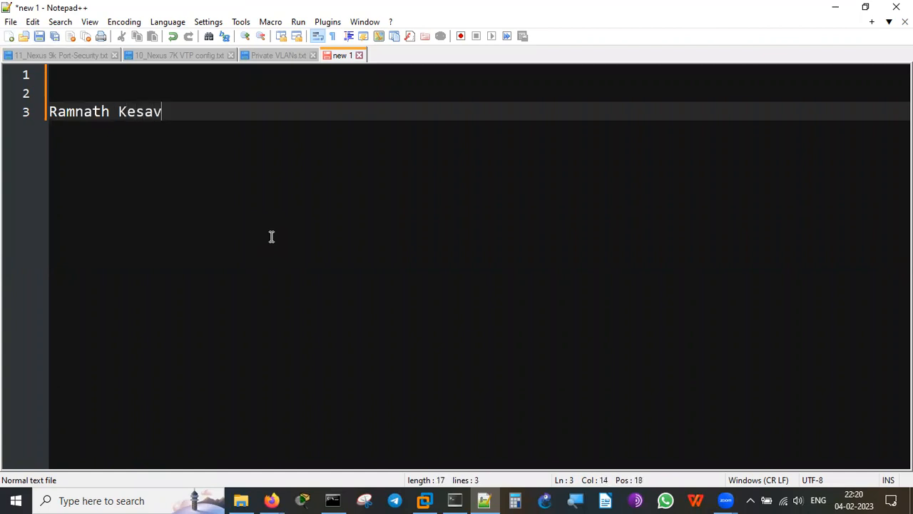
Add the presenter's phone number with a 'Whatsapp/Call' label line beneath it.
{"action": "key", "text": "Return"}
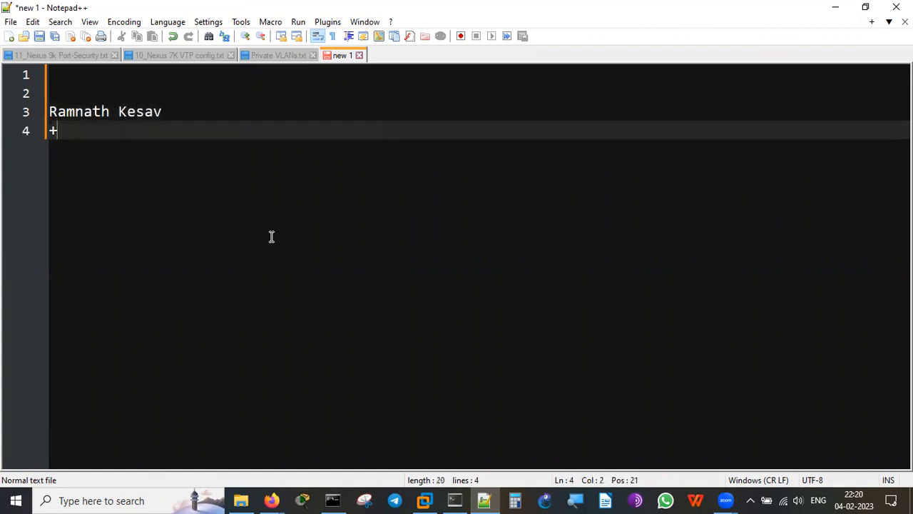
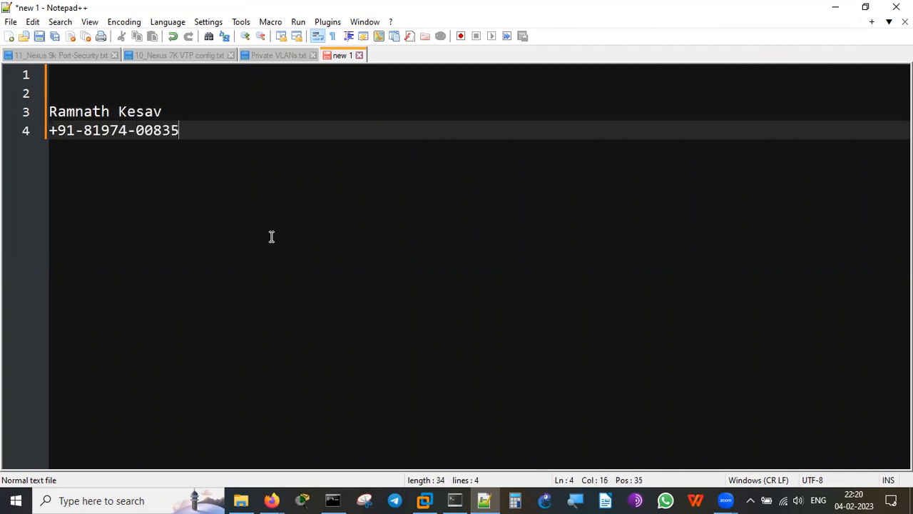
{"action": "key", "text": "Return"}
{"action": "type", "text": "Whatsp"}
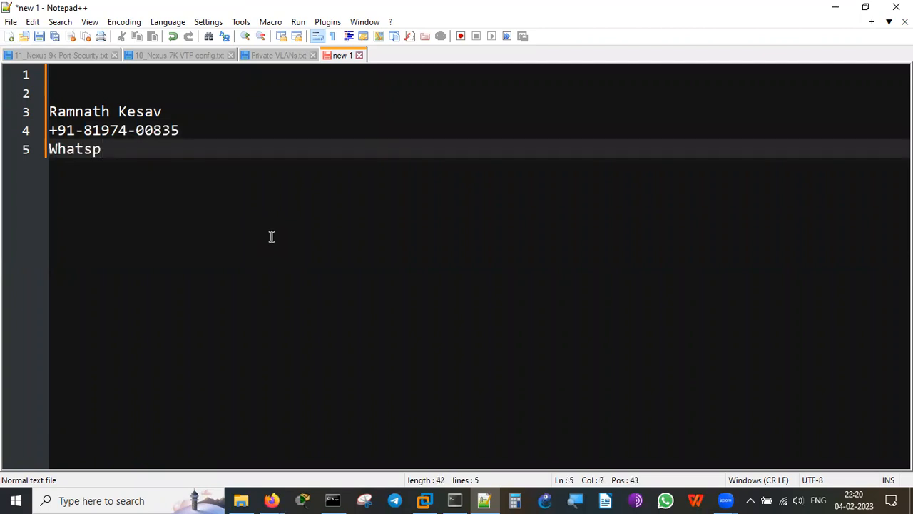
{"action": "key", "text": "BackSpace"}
{"action": "type", "text": "app/Call"}
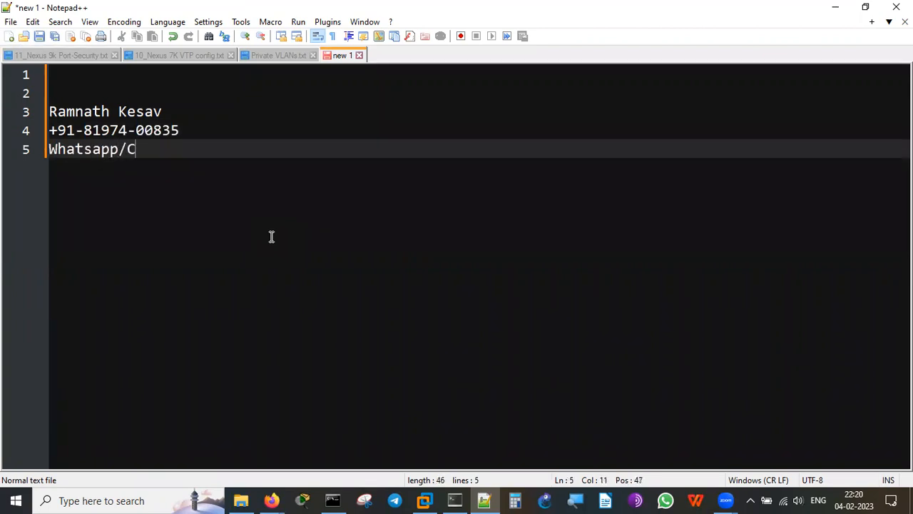
{"action": "key", "text": "Return"}
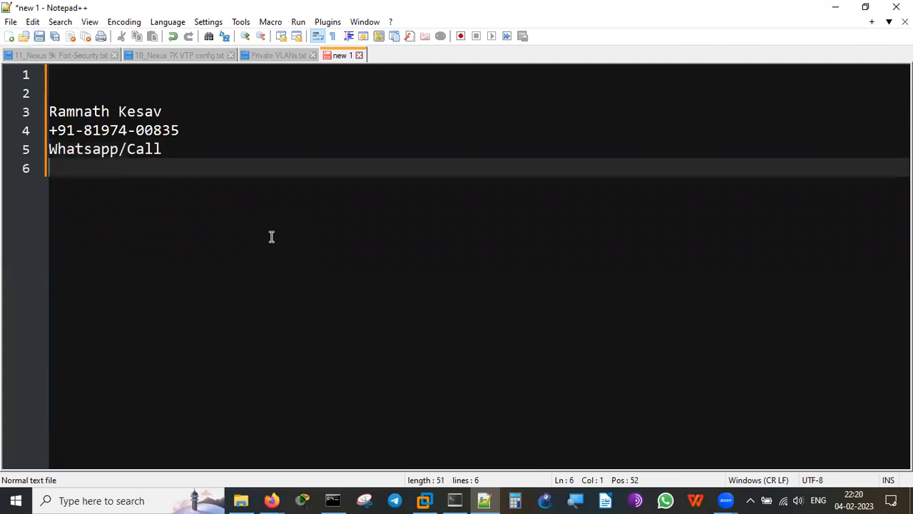
{"action": "key", "text": "Return"}
{"action": "type", "text": "youtube.com/@ramnathkesav"}
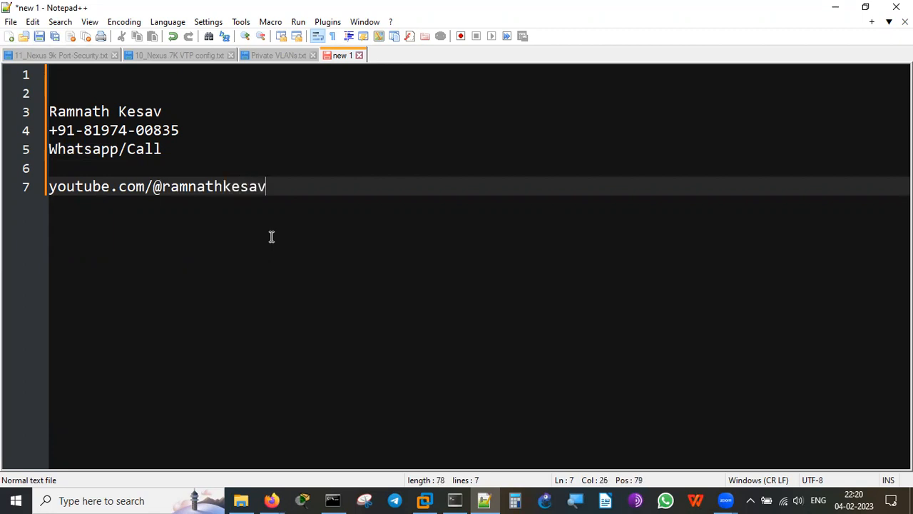
{"action": "key", "text": "Left"}
{"action": "key", "text": "Left"}
{"action": "key", "text": "Left"}
{"action": "key", "text": "Left"}
{"action": "key", "text": "Left"}
{"action": "key", "text": "Left"}
{"action": "key", "text": "Left"}
{"action": "key", "text": "Left"}
{"action": "key", "text": "Left"}
{"action": "key", "text": "Left"}
{"action": "key", "text": "Left"}
{"action": "key", "text": "Left"}
{"action": "key", "text": "Left"}
{"action": "key", "text": "Left"}
{"action": "key", "text": "Left"}
{"action": "key", "text": "Left"}
{"action": "key", "text": "Left"}
{"action": "key", "text": "Left"}
{"action": "key", "text": "Left"}
{"action": "key", "text": "Left"}
{"action": "key", "text": "Left"}
{"action": "key", "text": "Left"}
{"action": "key", "text": "Left"}
{"action": "key", "text": "Left"}
{"action": "key", "text": "Left"}
{"action": "type", "text": "https;"}
{"action": "key", "text": "BackSpace"}
{"action": "type", "text": "://"}
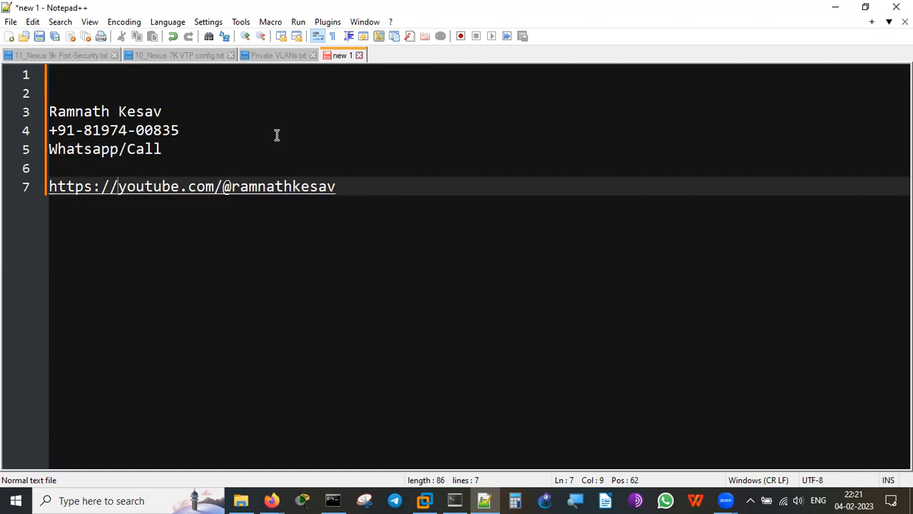
Insert the presenter's Skype ID labelled 'Skype ID' below the Whatsapp/Call line.
{"action": "left_click", "coordinate": [257, 125]}
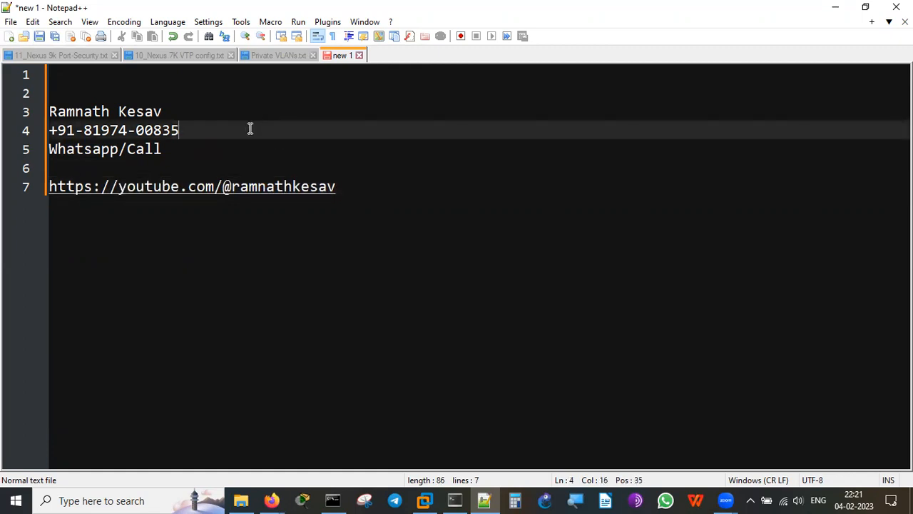
{"action": "left_click", "coordinate": [232, 153]}
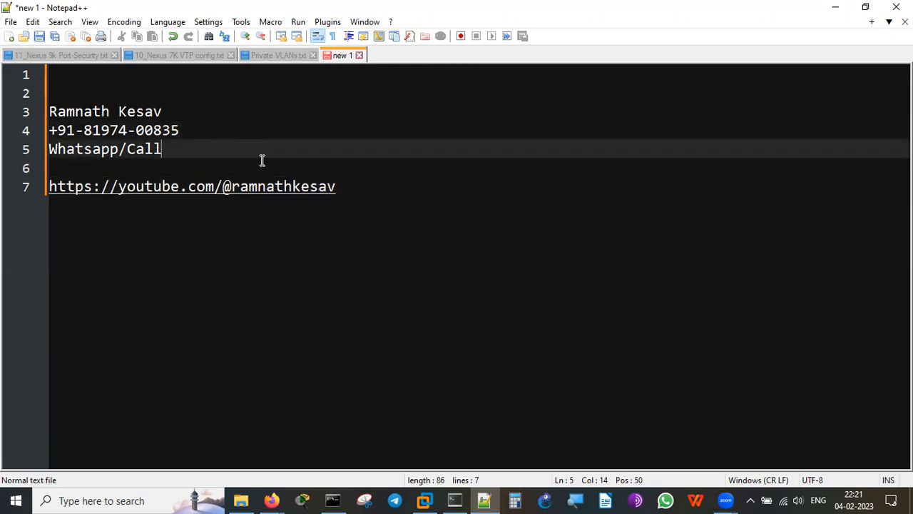
{"action": "key", "text": "Return"}
{"action": "type", "text": "ramnath"}
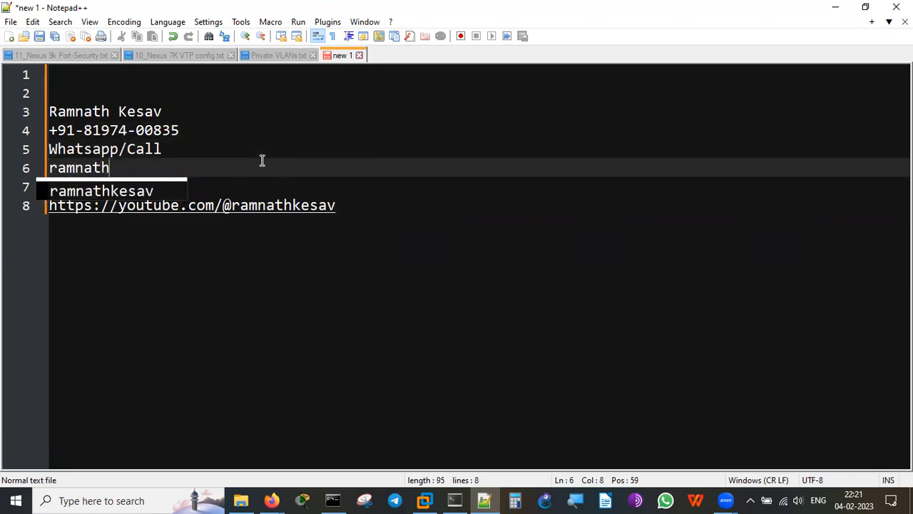
{"action": "type", "text": ".ke"}
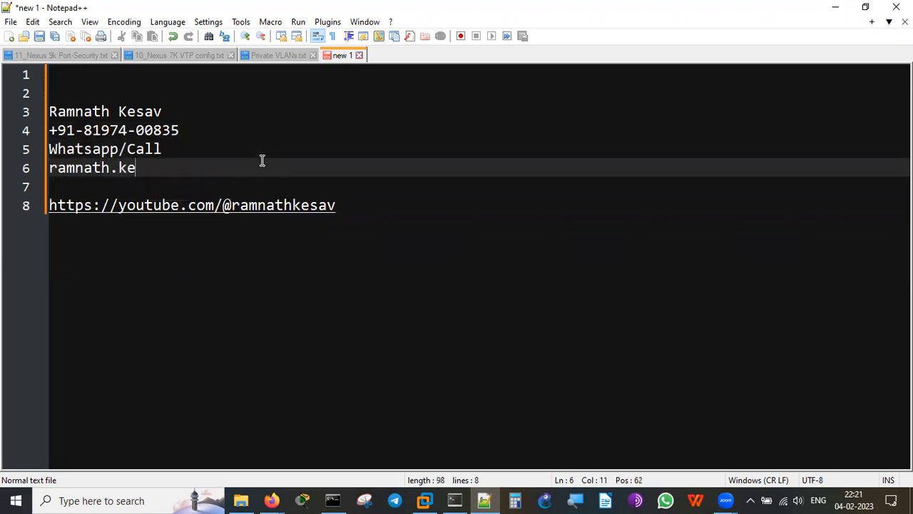
{"action": "type", "text": "sav - Skeyp"}
{"action": "key", "text": "BackSpace"}
{"action": "key", "text": "BackSpace"}
{"action": "key", "text": "BackSpace"}
{"action": "type", "text": "ypoe "}
{"action": "type", "text": "ID"}
{"action": "key", "text": "Left"}
{"action": "key", "text": "Left"}
{"action": "key", "text": "Left"}
{"action": "key", "text": "Left"}
{"action": "key", "text": "Left"}
{"action": "key", "text": "Delete"}
{"action": "left_click", "coordinate": [404, 233]}
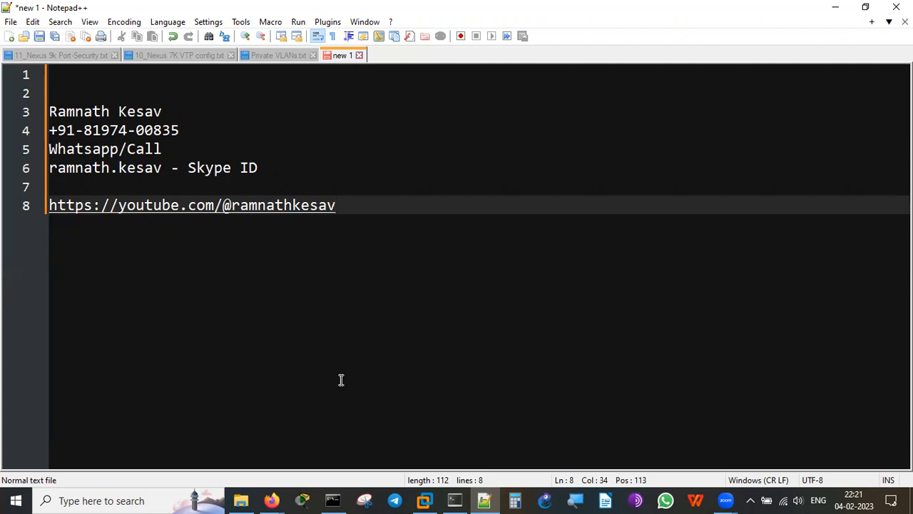
{"action": "left_click", "coordinate": [272, 498]}
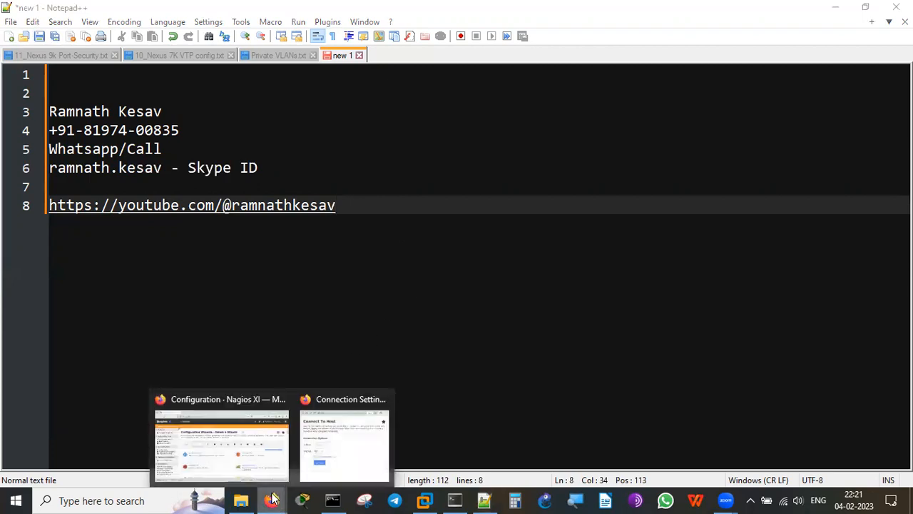
Switch back to the Firefox Configuration Wizards - Select a Wizard page in Nagios XI.
{"action": "left_click", "coordinate": [253, 456]}
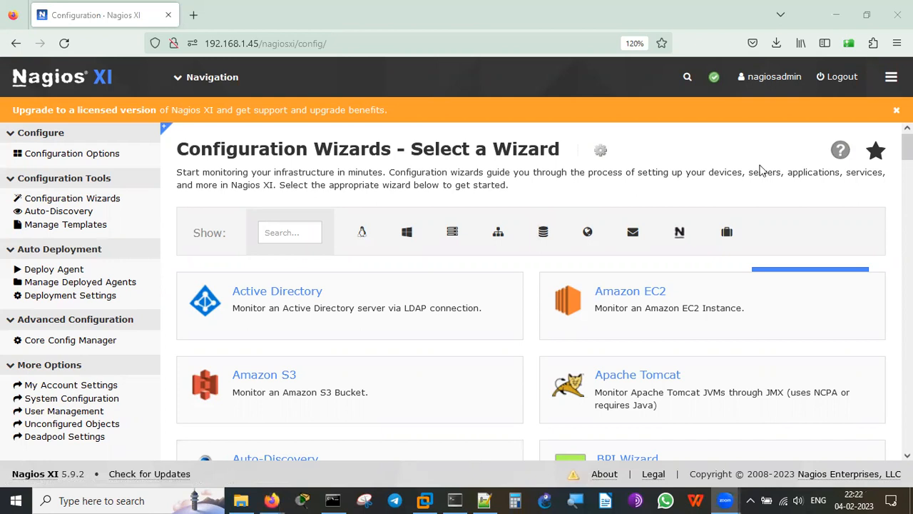
{"action": "left_click_drag", "start_coordinate": [767, 157], "coordinate": [378, 107]}
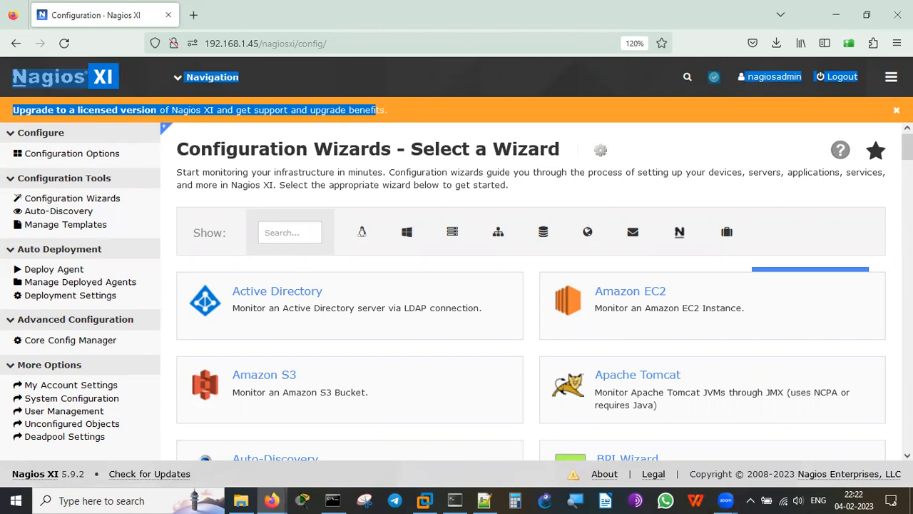